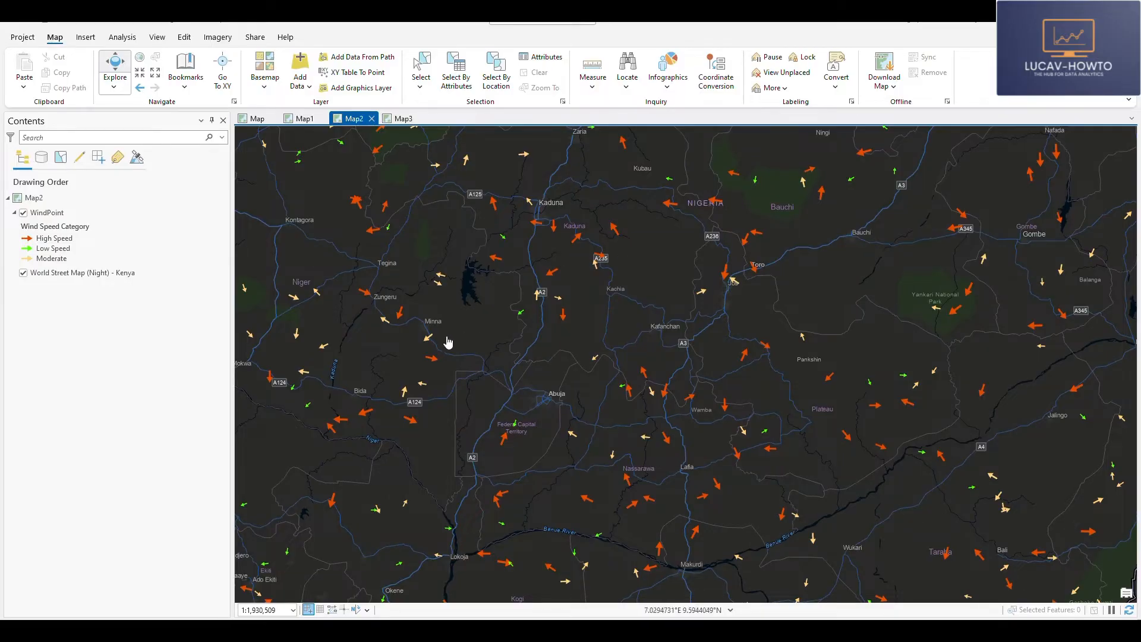
- Open the attribute table of the WindPoint layer
scroll(438, 338, "down", 2)
left_click(44, 249)
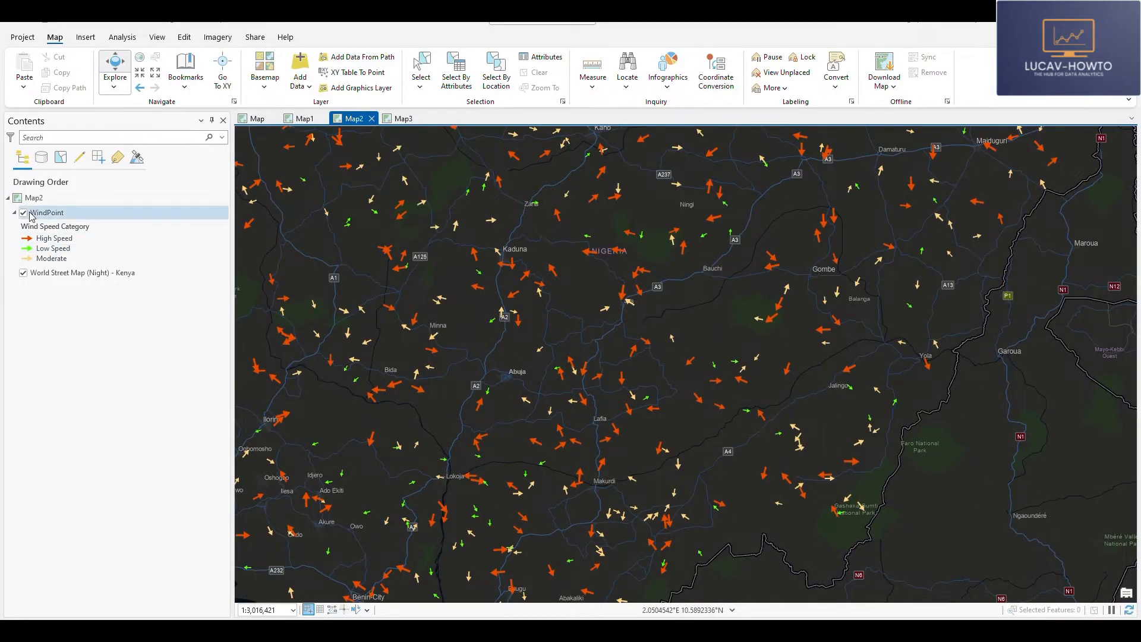
right_click(39, 213)
left_click(53, 269)
right_click(45, 217)
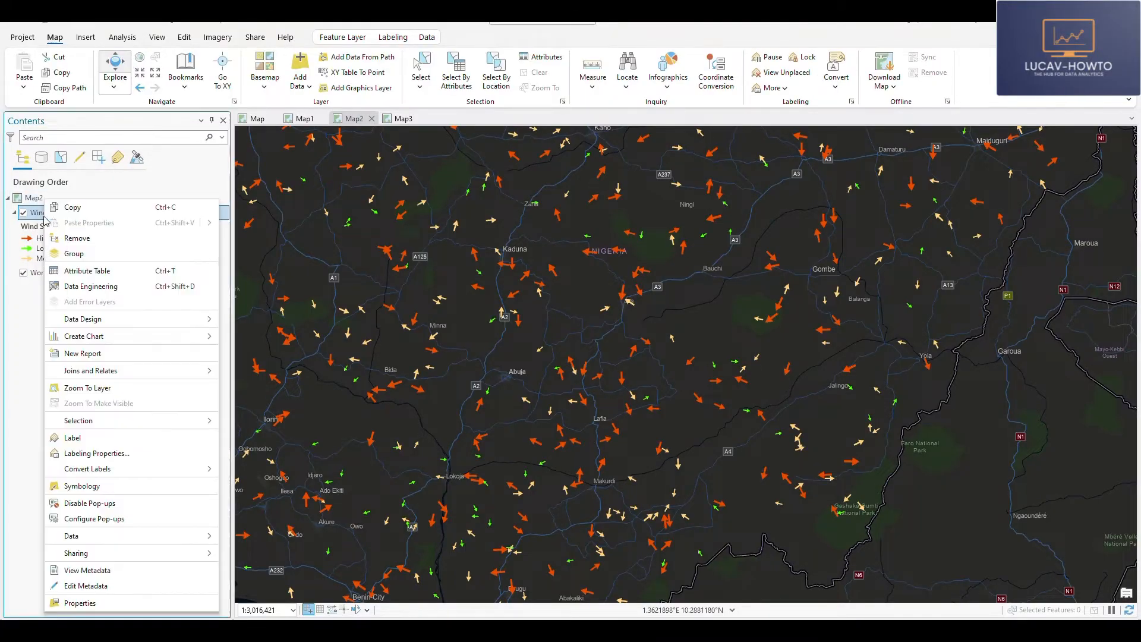
left_click(52, 268)
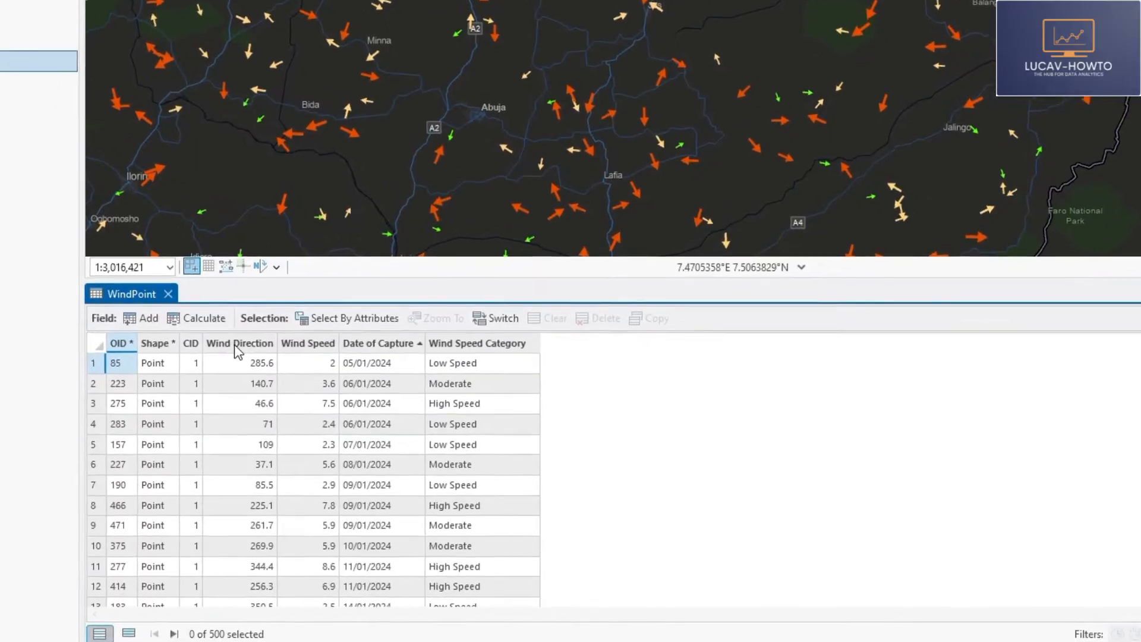
- Examine the Wind Direction, Wind Speed, Date of Capture and Wind Speed Category fields in the WindPoint table
mouse_move(238, 350)
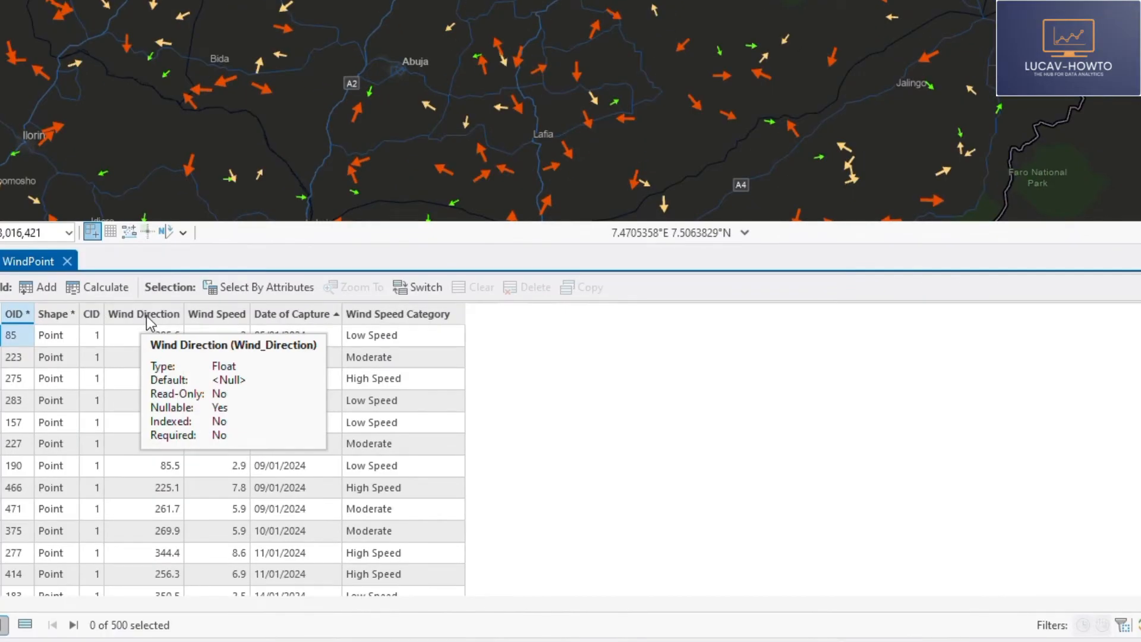
left_click(147, 315)
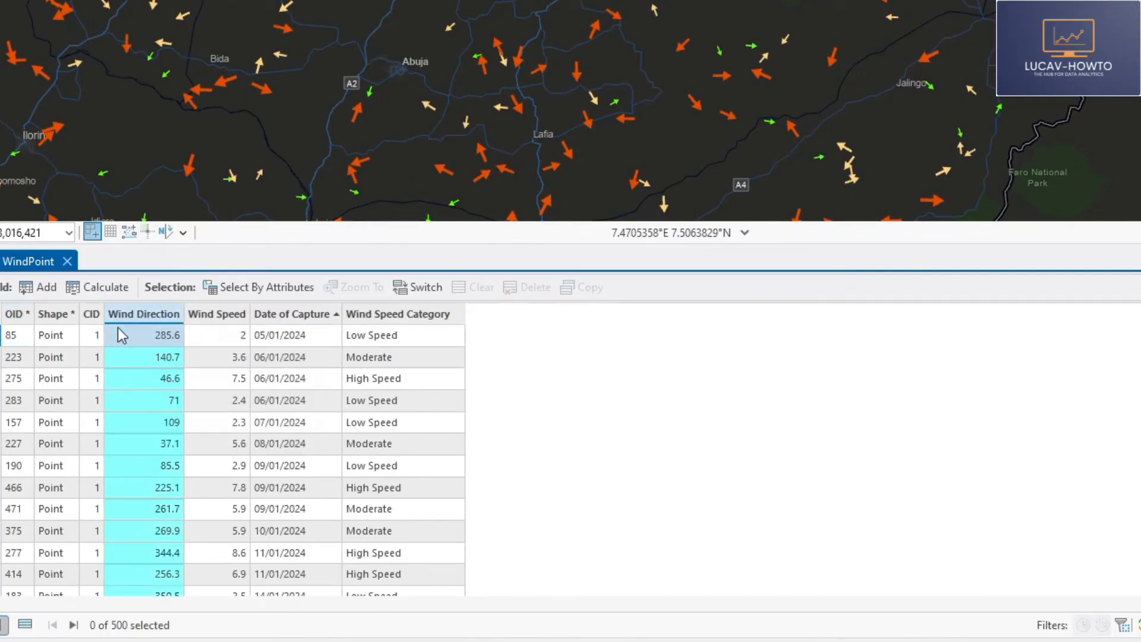
left_click(229, 314)
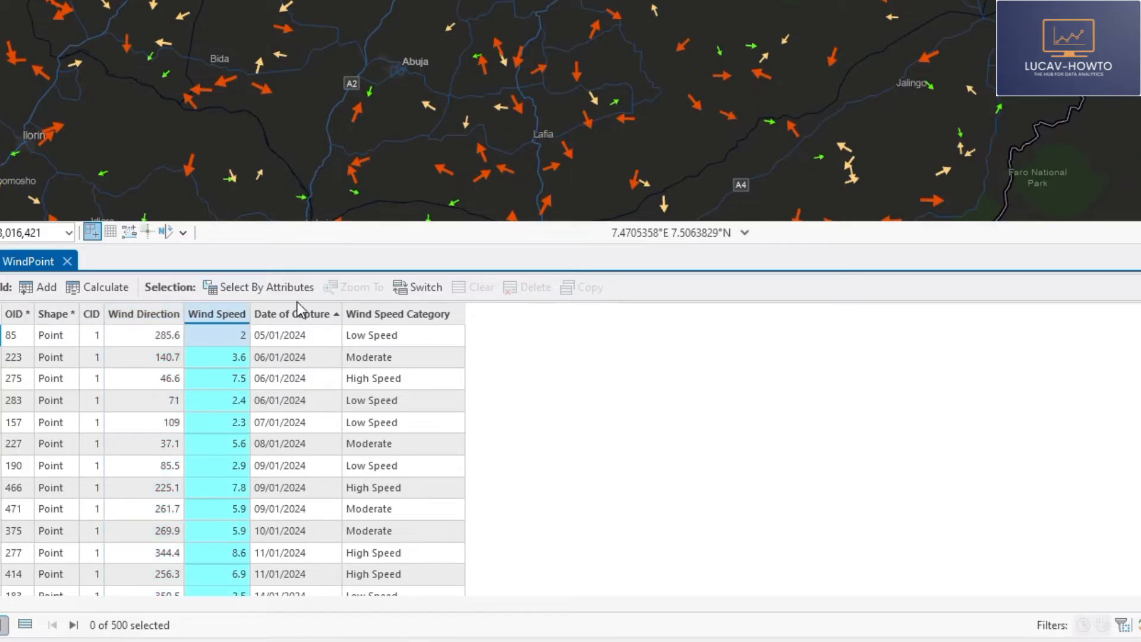
left_click(319, 318)
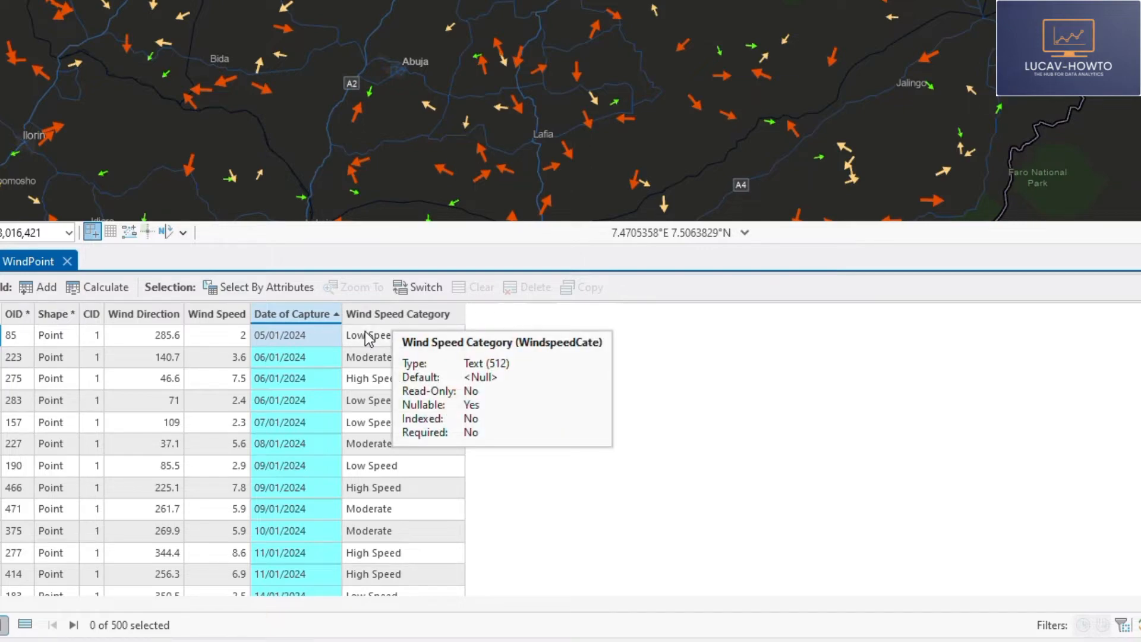
left_click(395, 314)
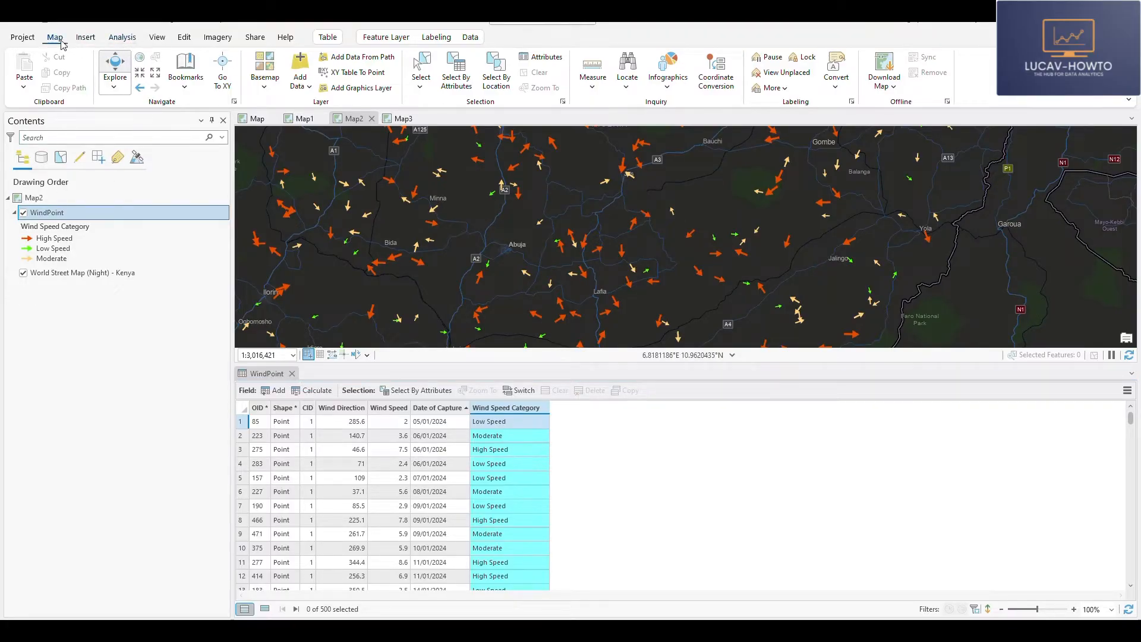
- Create a new map in the project and frame it on Nigeria
left_click(85, 39)
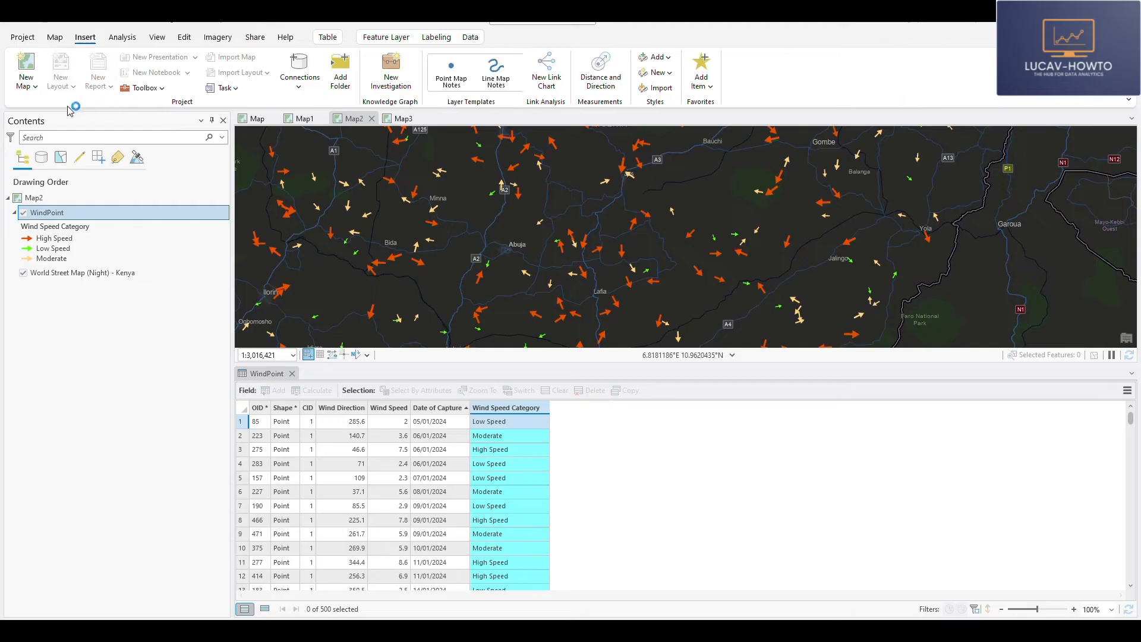
left_click(26, 65)
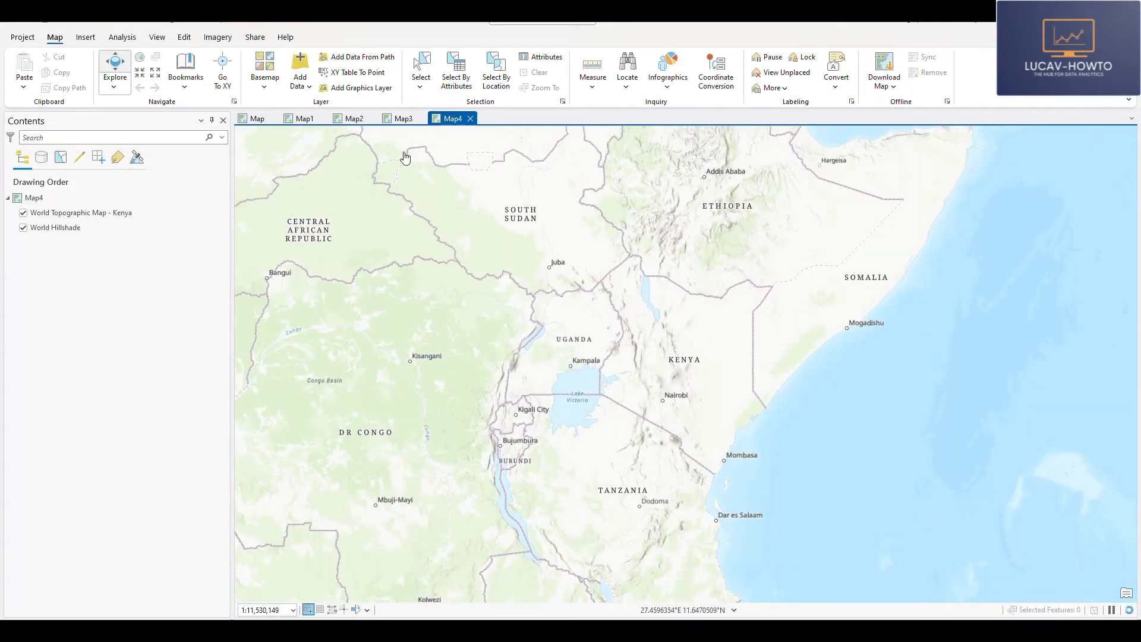
left_click_drag(407, 278, 727, 307)
left_click_drag(393, 256, 676, 380)
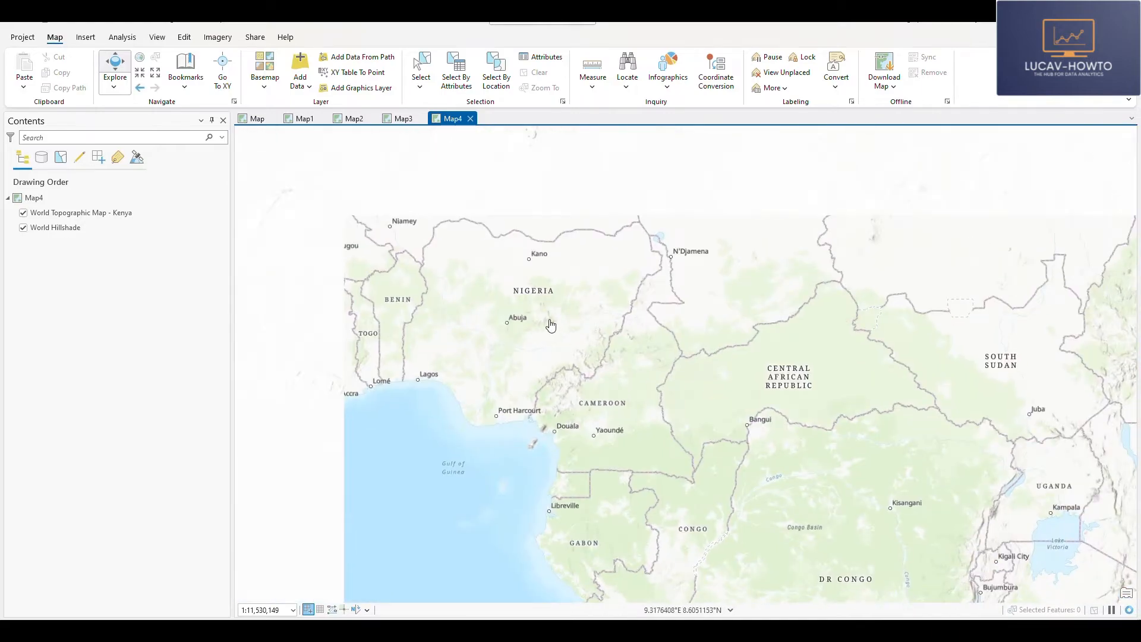
scroll(548, 325, "up", 4)
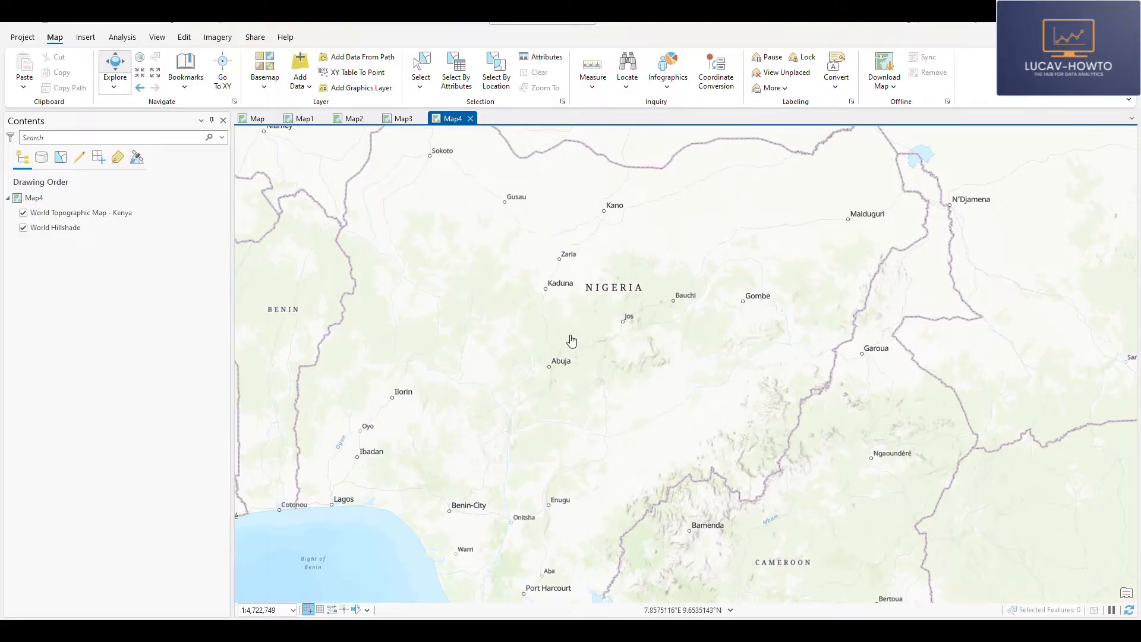
left_click_drag(575, 342, 517, 322)
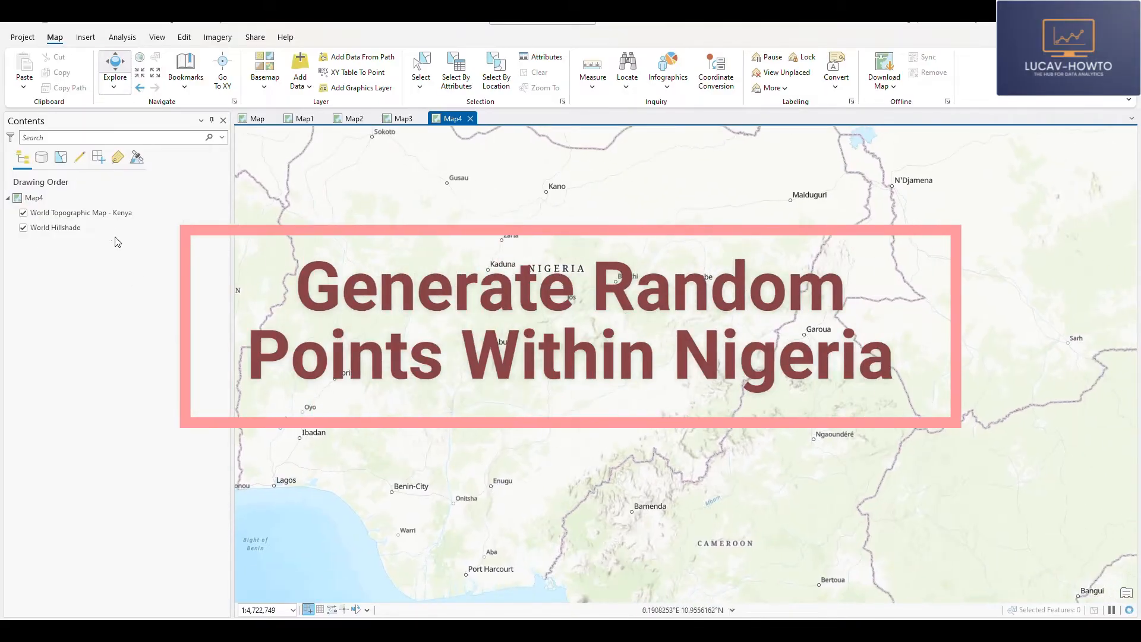
- Open the Create Random Points geoprocessing tool and name the output point feature class Wind Dataset
left_click(122, 37)
left_click(165, 68)
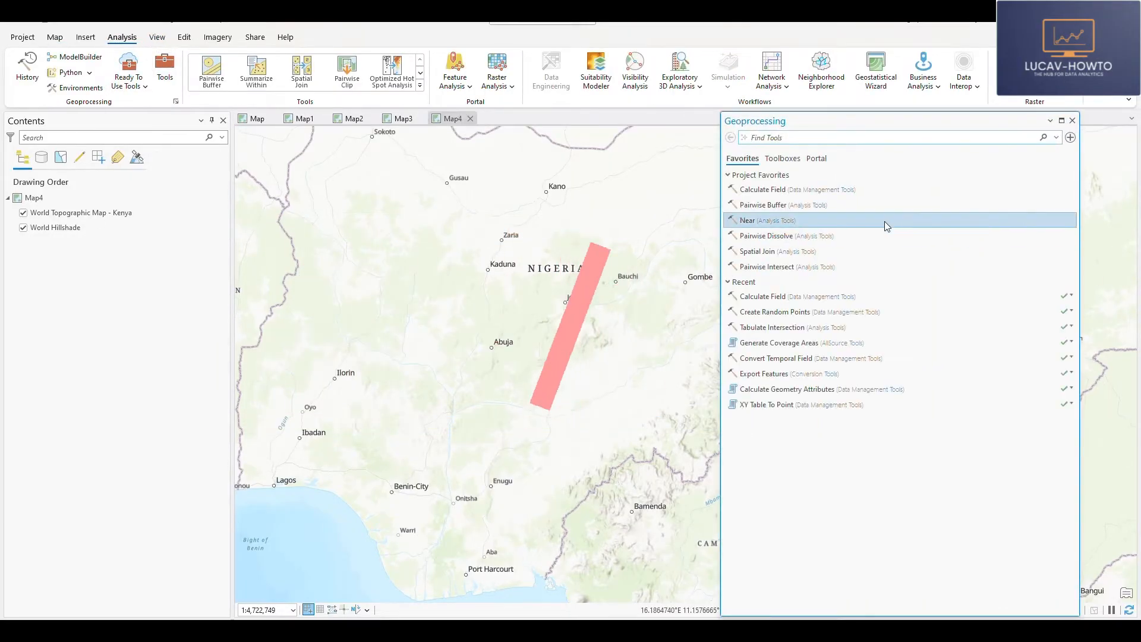
type("ran")
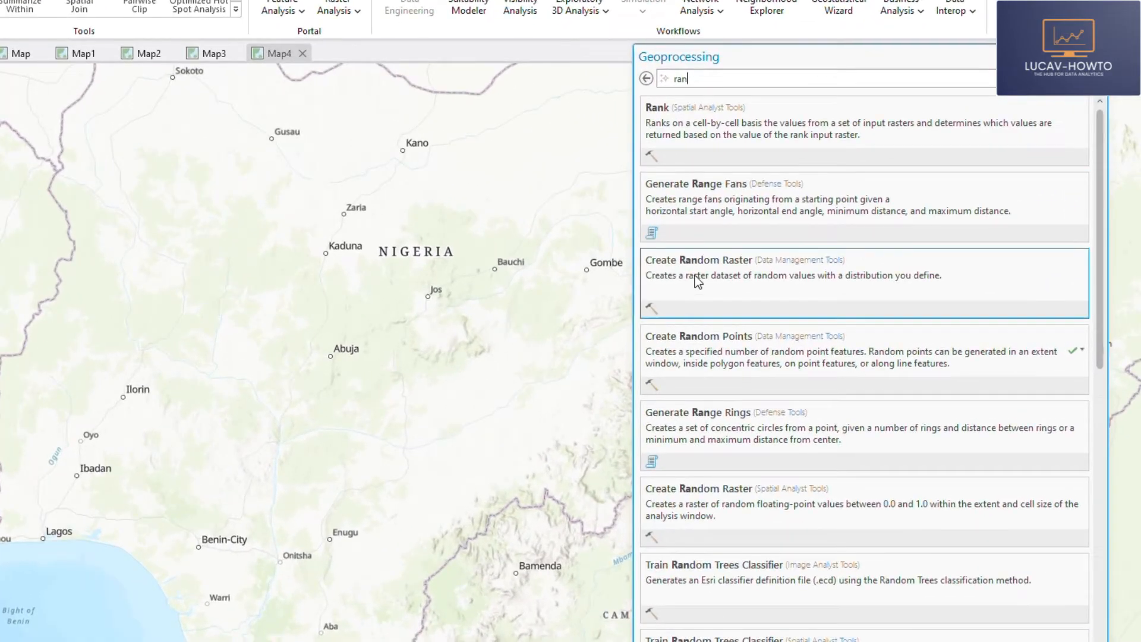
left_click(683, 350)
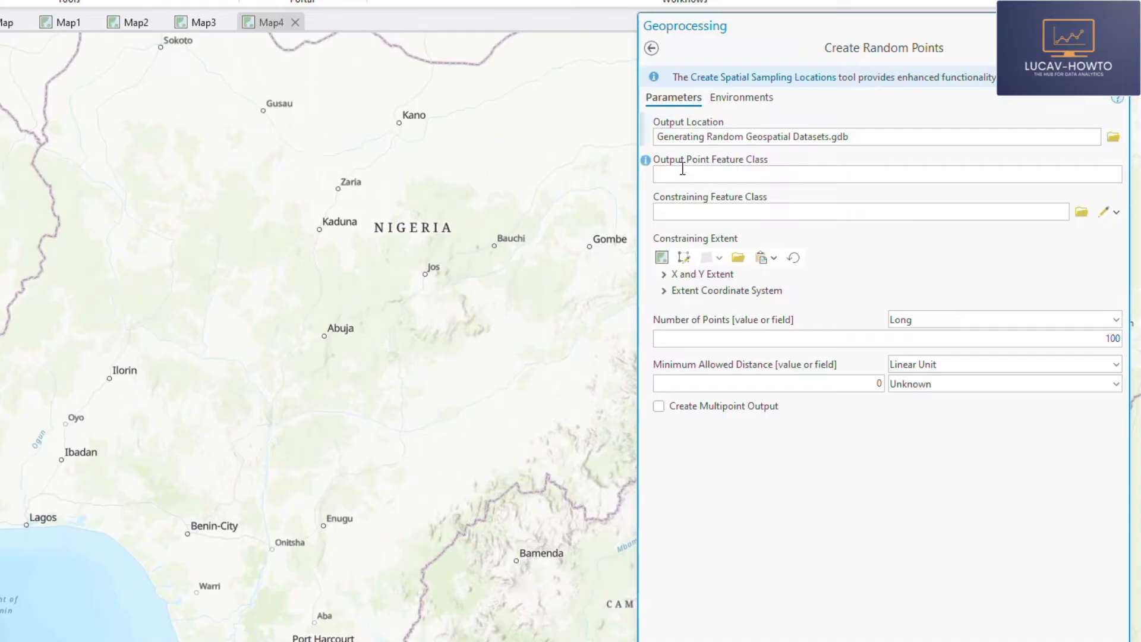
left_click(696, 173)
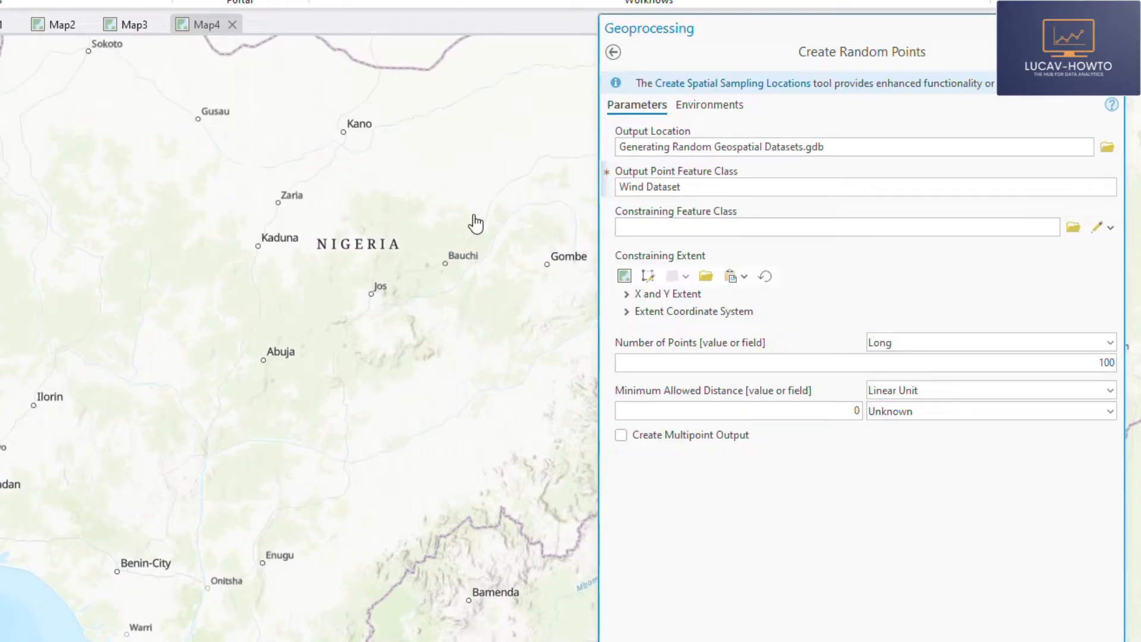
- Create a new polygon layer as the constraining feature class and set the number of points to 500, keeping the minimum distance at 0
left_click(974, 230)
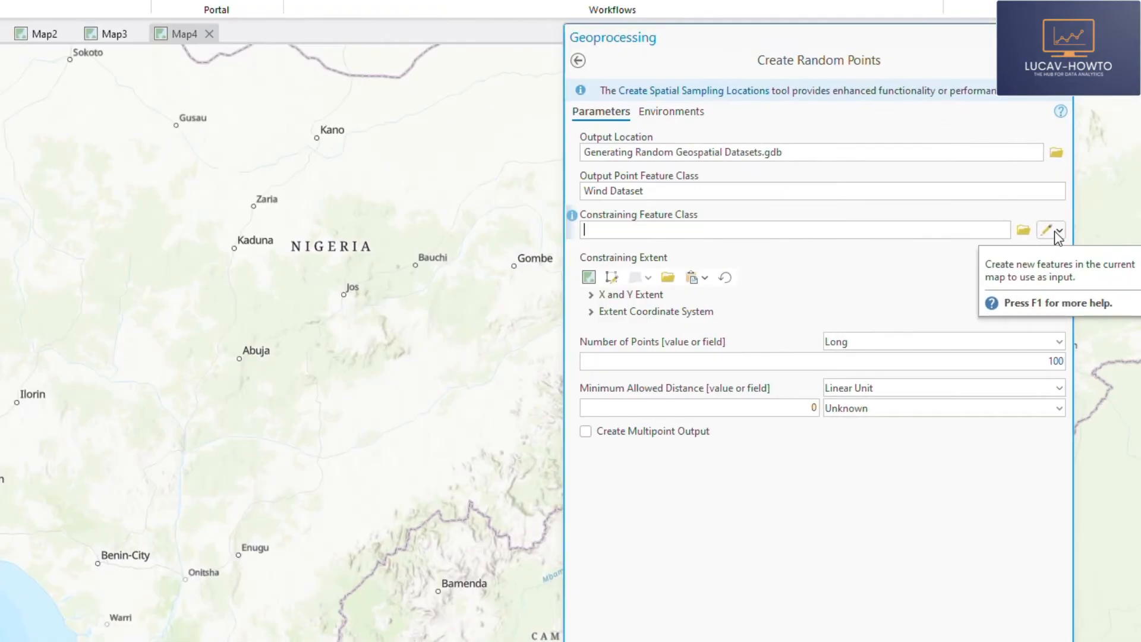
left_click(1056, 232)
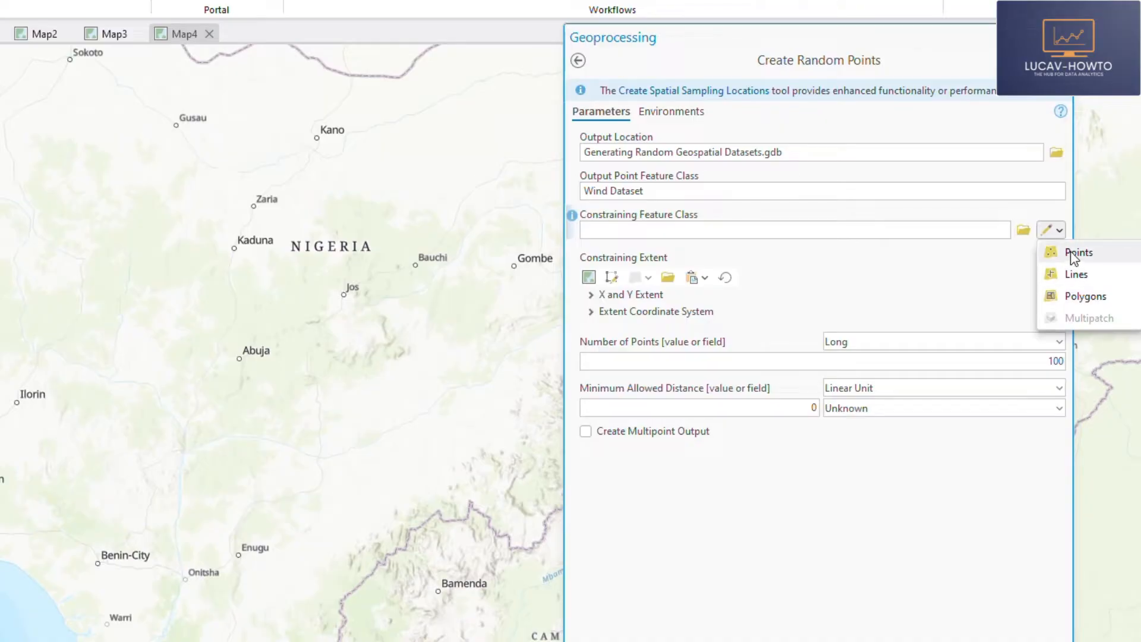
left_click(1077, 299)
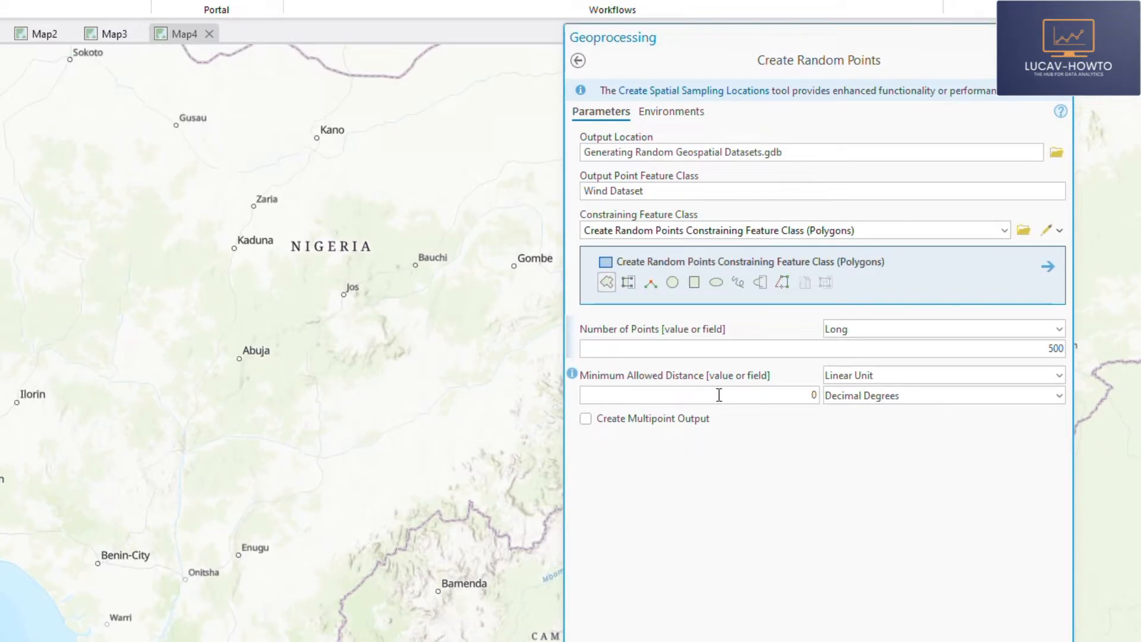
left_click_drag(799, 399, 831, 403)
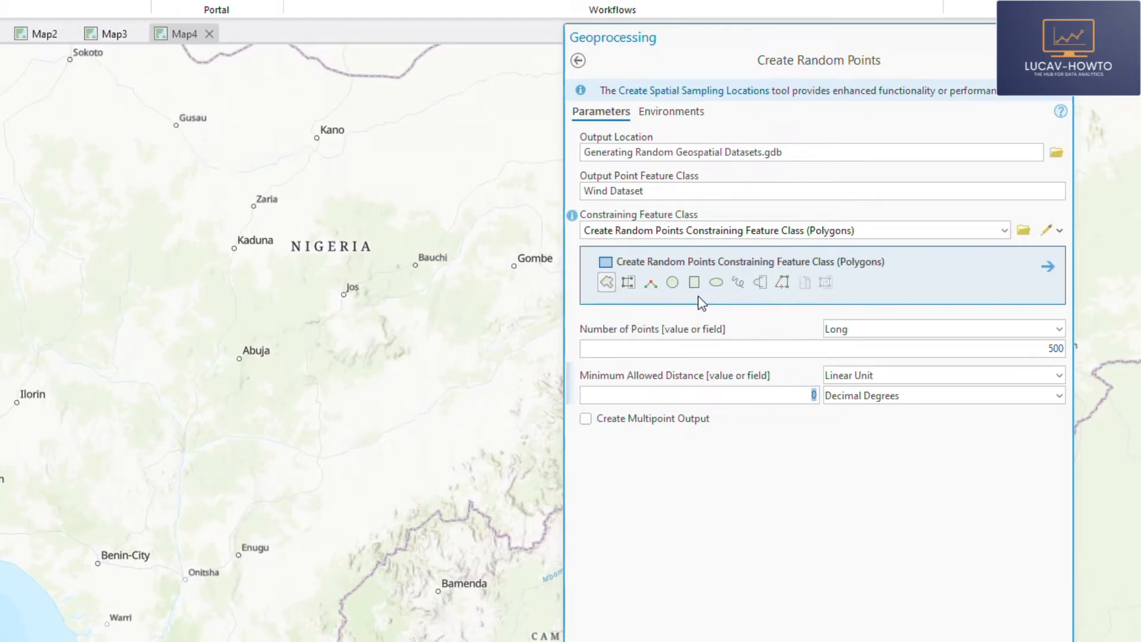
- Begin the constraining polygon at the coast west of Lagos and trace Nigeria's western border northward with vertices along the Benin boundary
left_click(606, 284)
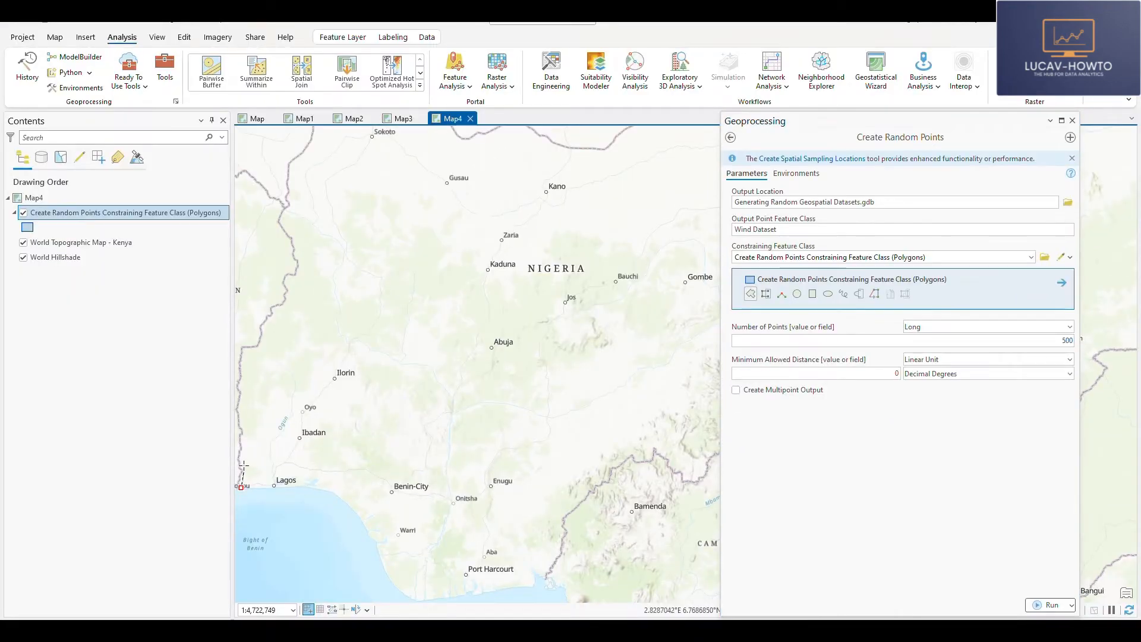
left_click(240, 487)
left_click(242, 456)
left_click(243, 352)
left_click(261, 347)
left_click(288, 298)
left_click(308, 251)
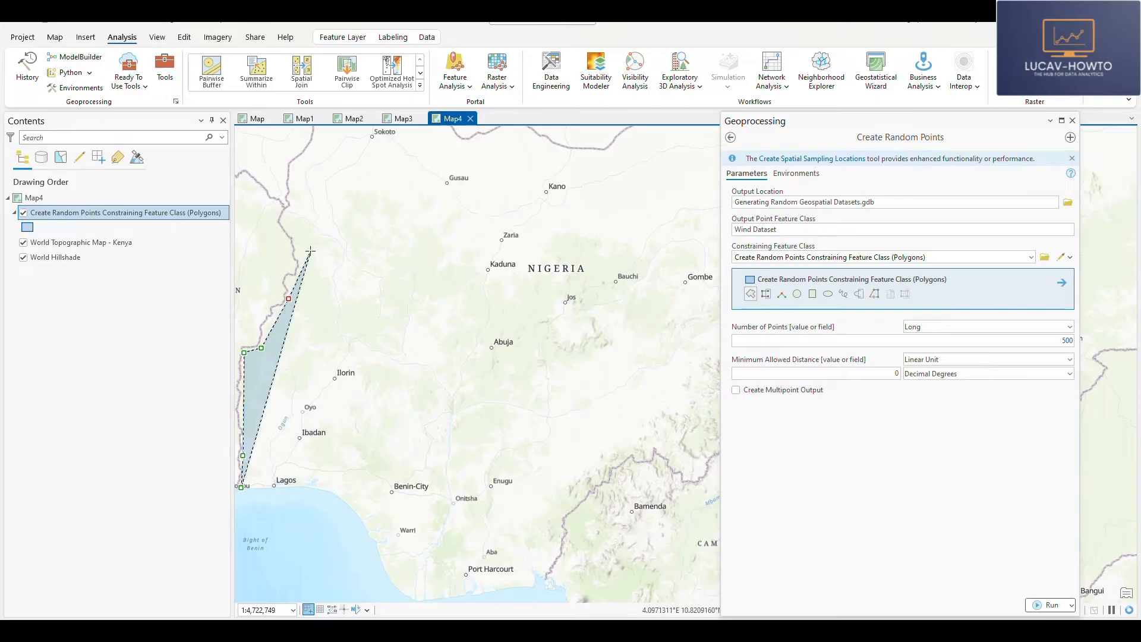
left_click(285, 216)
- Continue the constraining polygon around the northwest corner near Sokoto and along Nigeria's northern border past Kano
left_click_drag(343, 173, 335, 358)
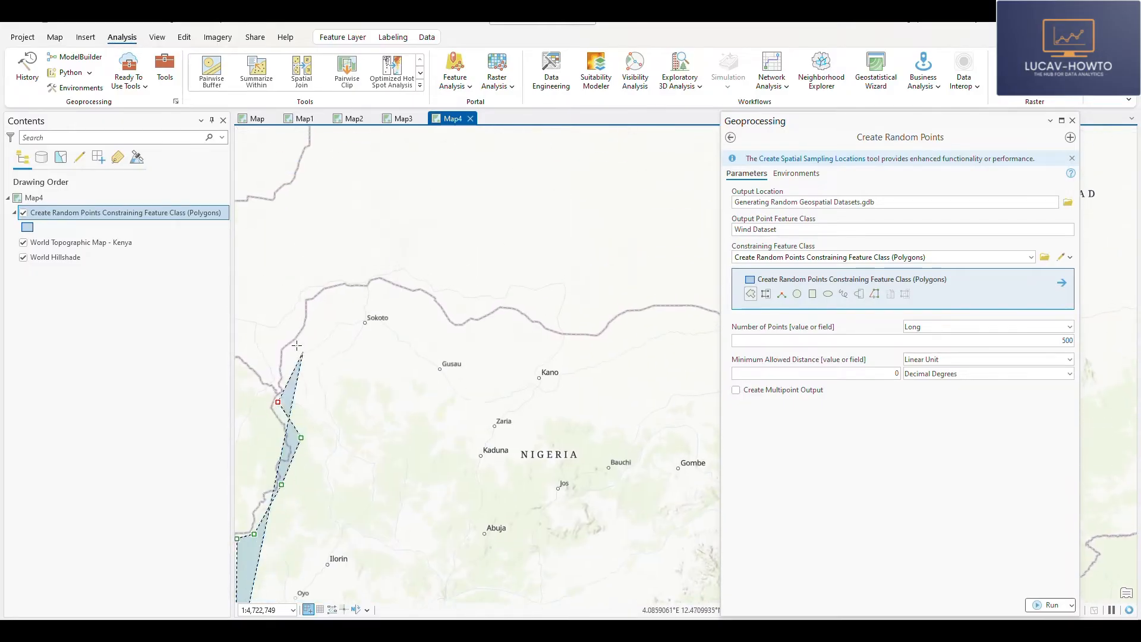
left_click(297, 343)
left_click(326, 293)
left_click(352, 290)
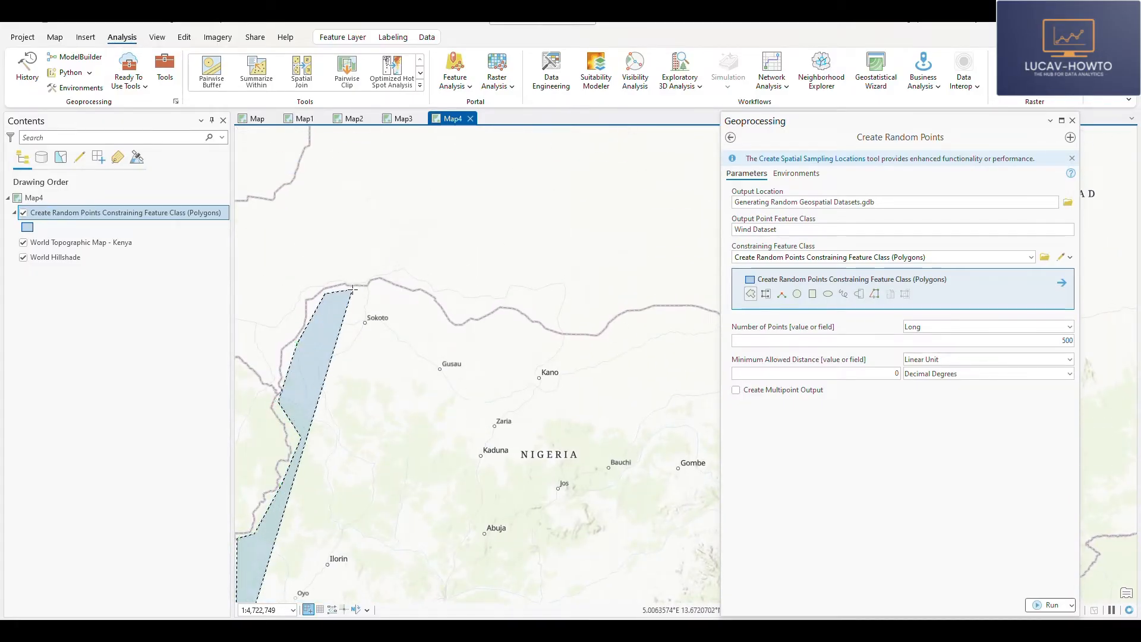
left_click(392, 289)
left_click(443, 315)
left_click(461, 337)
left_click(503, 312)
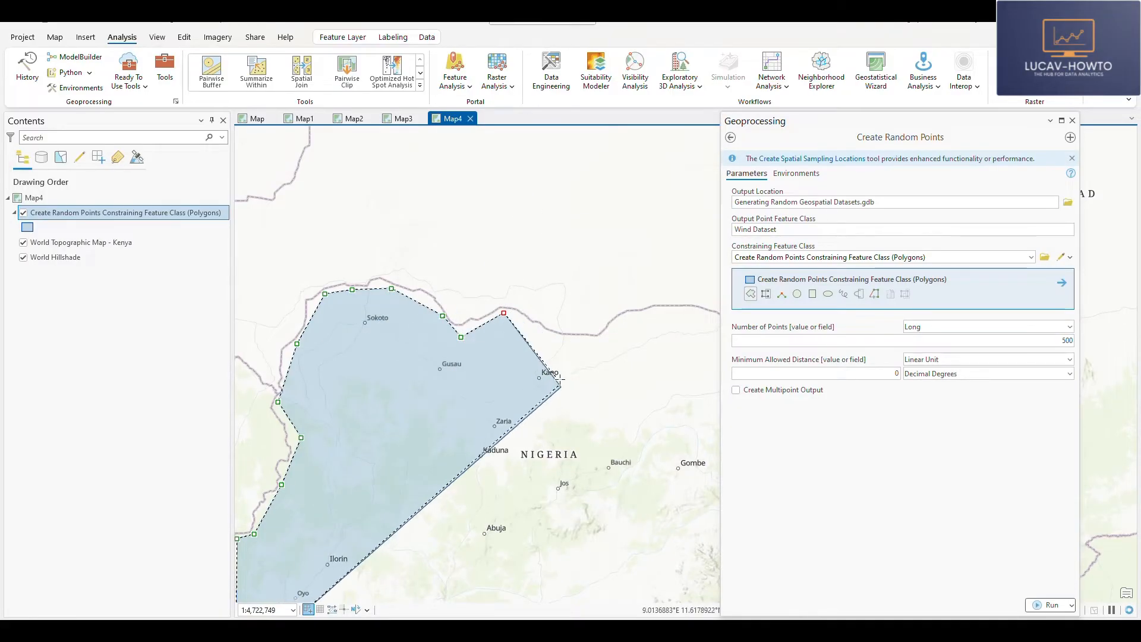
left_click(569, 343)
left_click(618, 341)
left_click(671, 309)
- Extend the constraining polygon to the northeast corner near Lake Chad and down the eastern border past Maiduguri
left_click_drag(683, 337, 340, 317)
left_click(390, 306)
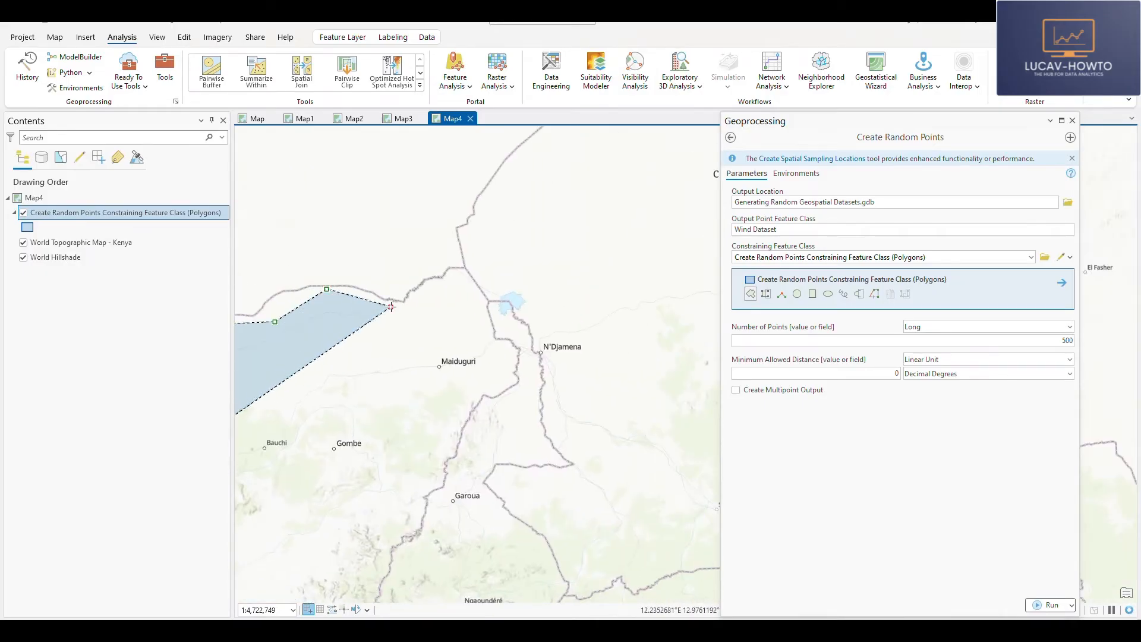
left_click(426, 296)
left_click(455, 271)
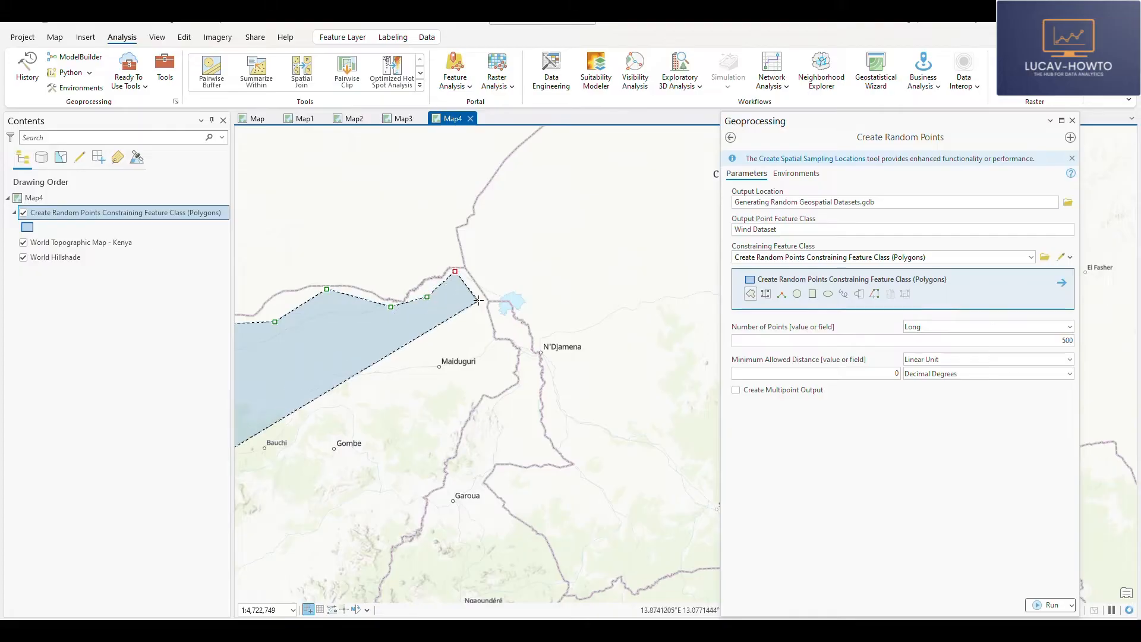
left_click(479, 299)
left_click(501, 356)
left_click(509, 374)
left_click(475, 390)
left_click(418, 493)
- Trace the constraining polygon along Nigeria's southeastern border with Cameroon down to the coast east of Port Harcourt
mouse_move(384, 576)
left_mouse_down()
mouse_move(575, 344)
mouse_move(699, 94)
mouse_move(546, 261)
left_mouse_up()
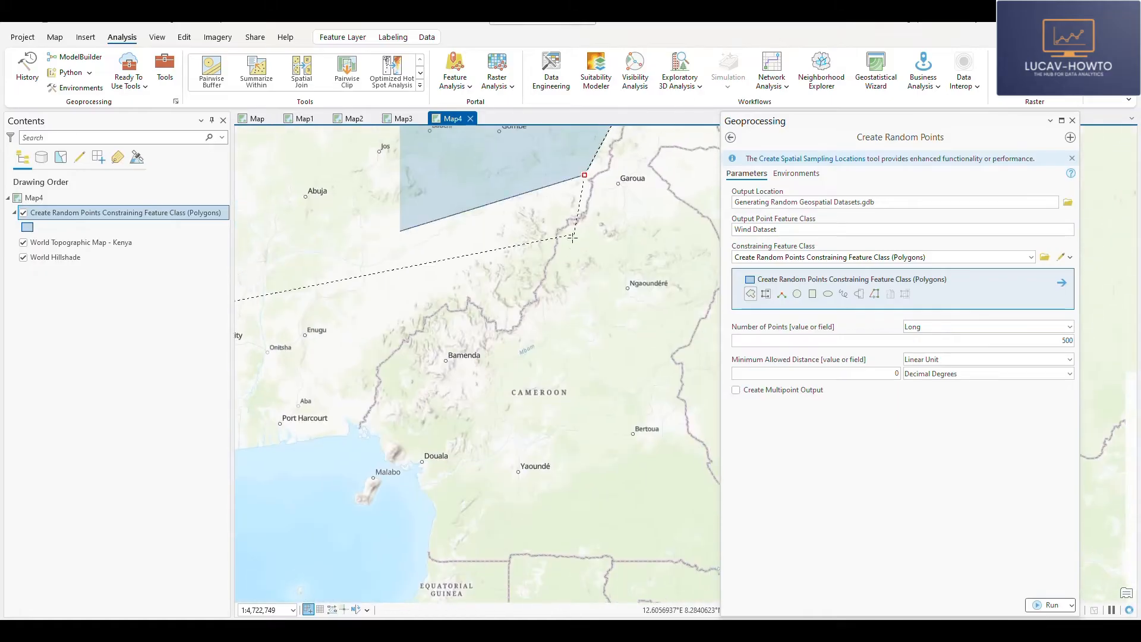
left_click(525, 295)
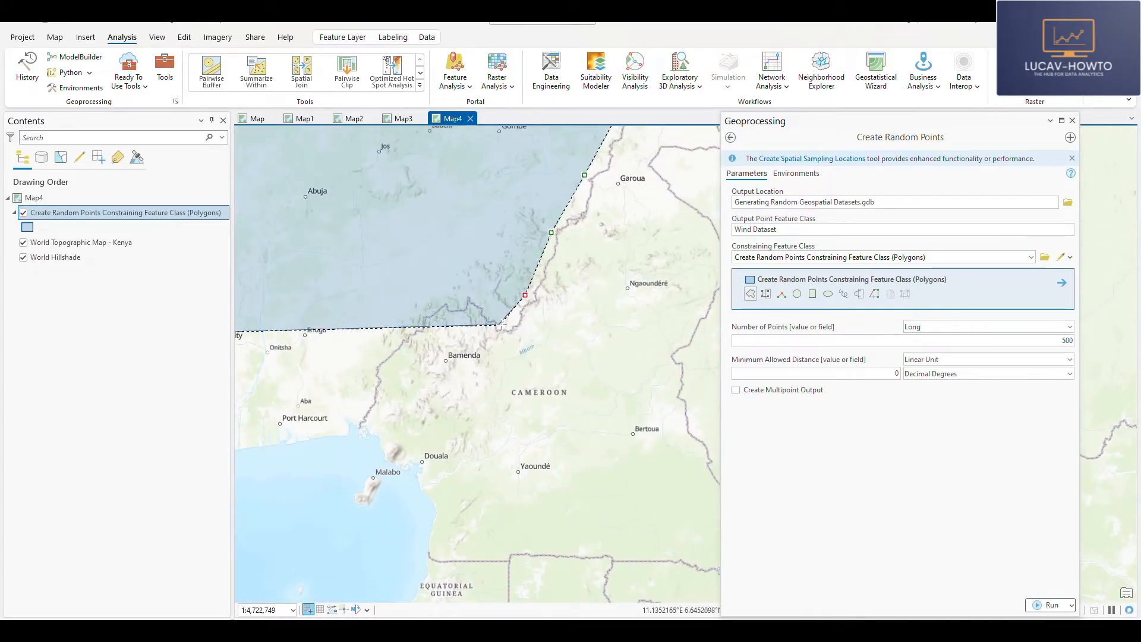
left_click(510, 326)
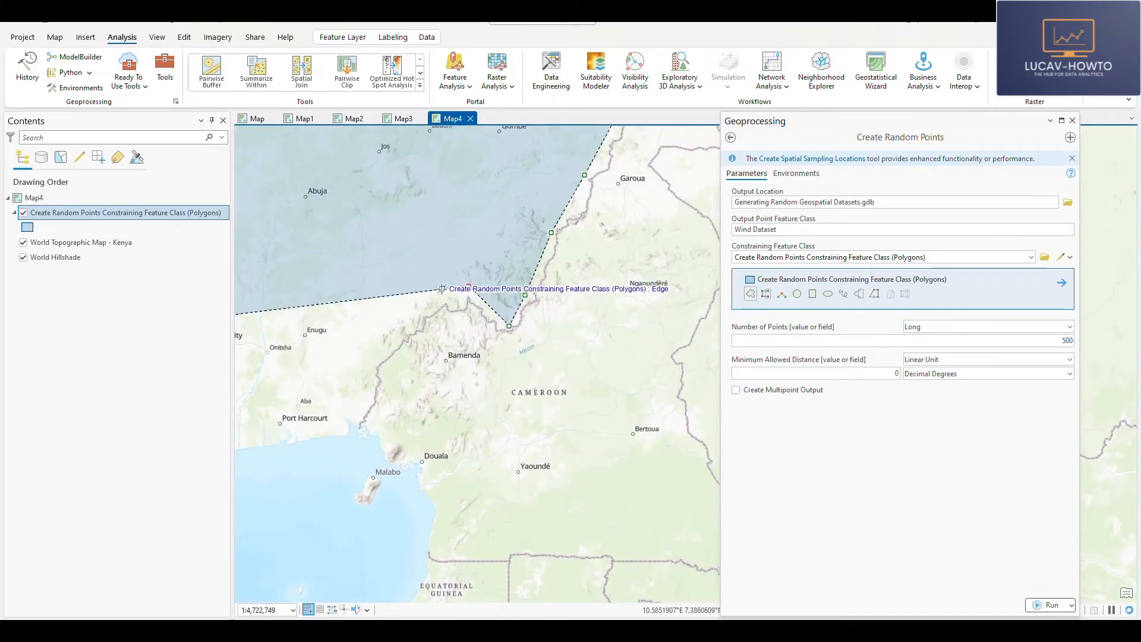
left_click(469, 287)
left_click(423, 313)
left_click_drag(409, 351, 560, 253)
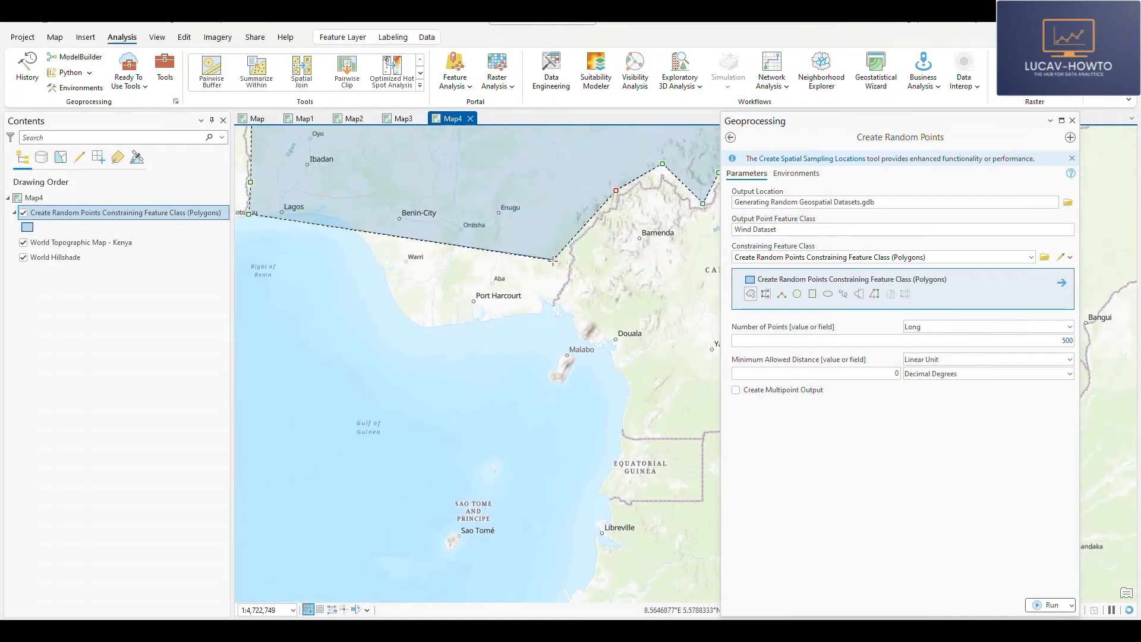
left_click(555, 260)
left_click(545, 308)
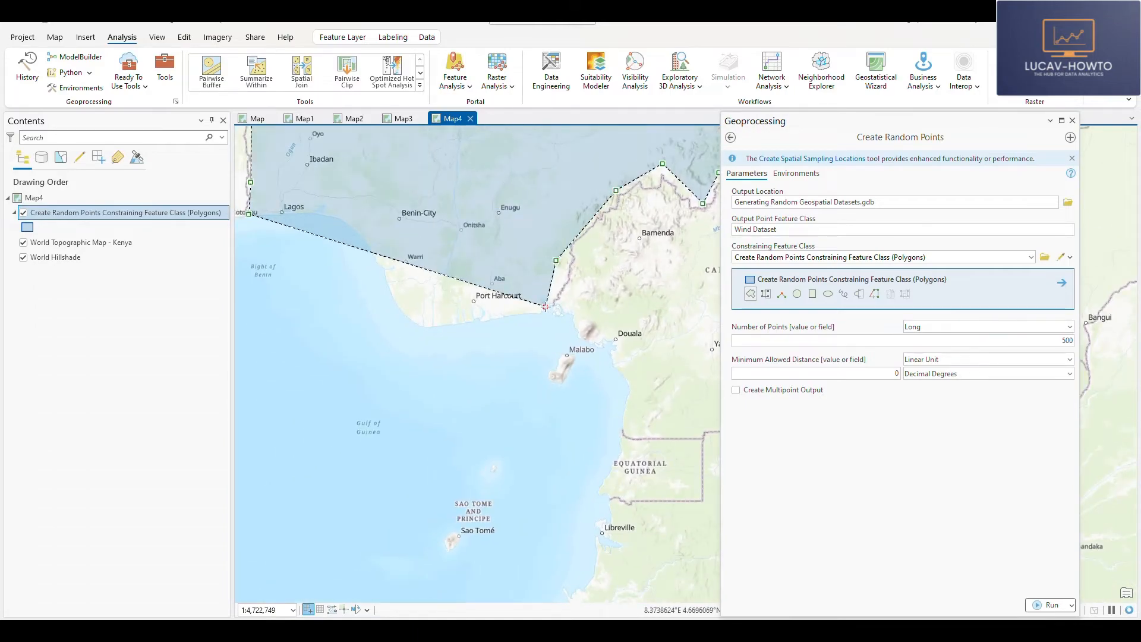
- Trace the southern coast back toward Lagos, finish the constraining polygon, and frame the whole of Nigeria in the map
left_click(460, 324)
left_click(425, 324)
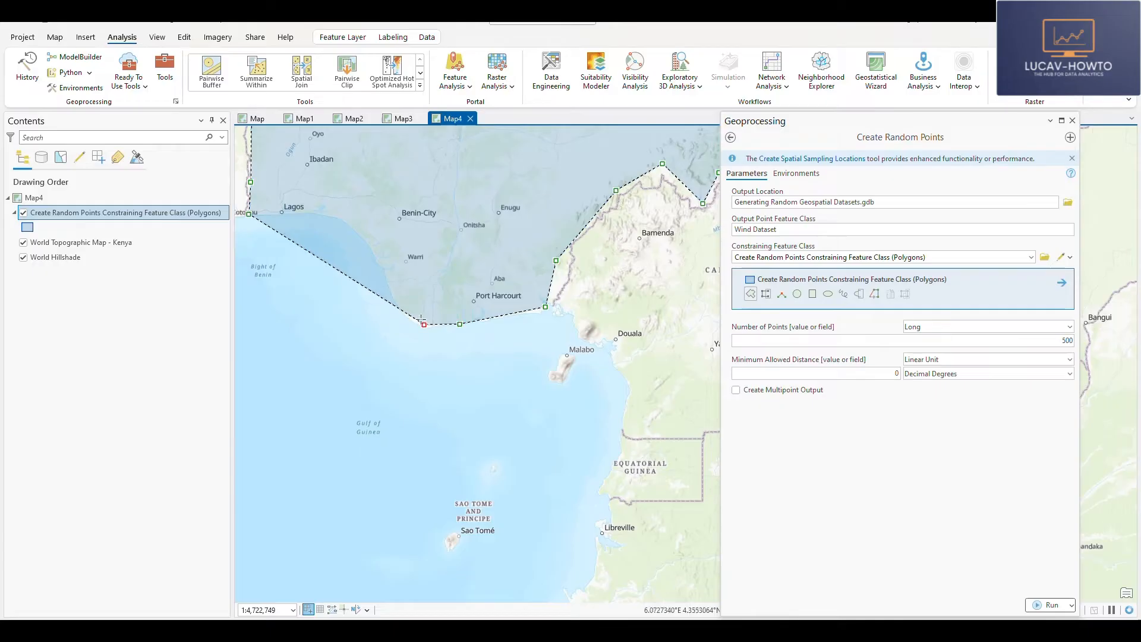
left_click(396, 291)
left_click(370, 231)
left_click(339, 215)
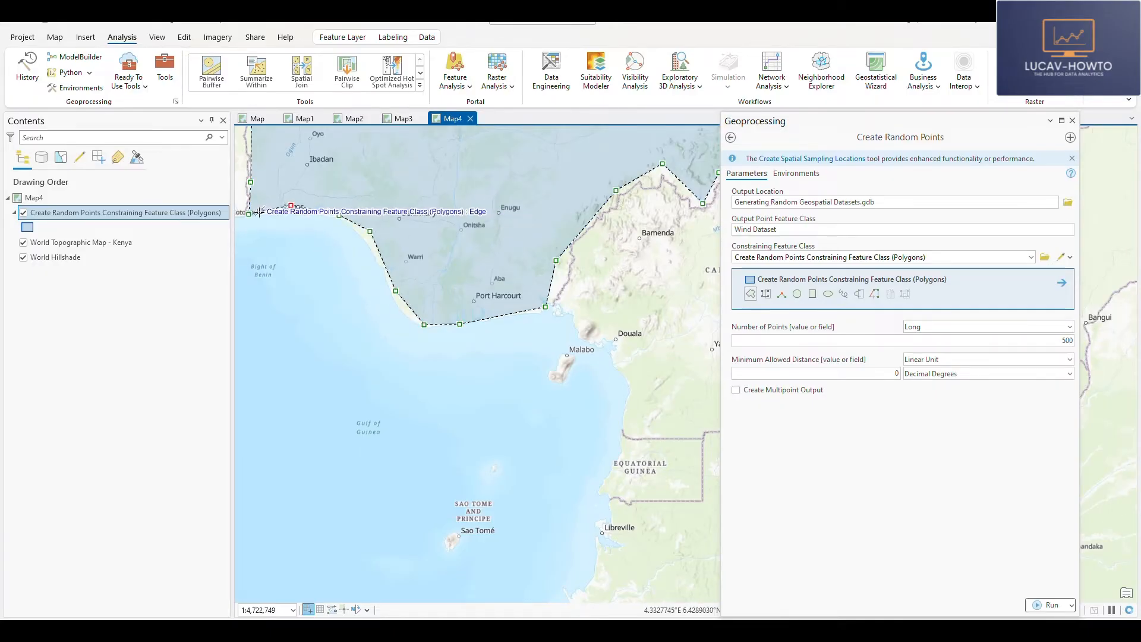
key("F2")
scroll(446, 219, "down", 2)
left_click_drag(434, 236, 386, 470)
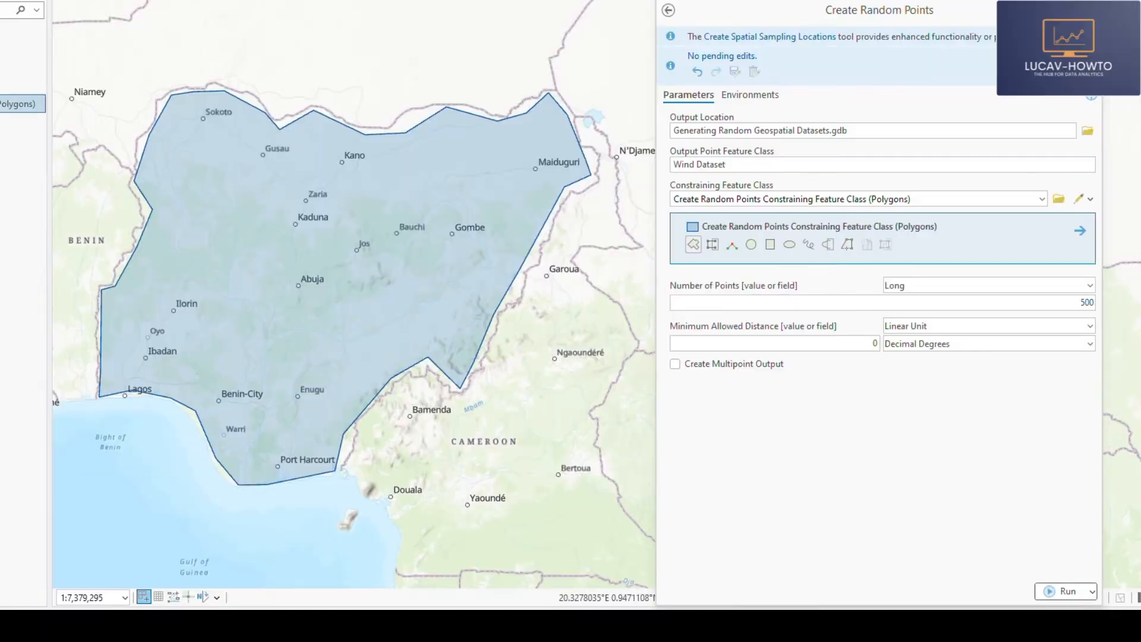
- Try to run Create Random Points with the output name Wind Dataset and check the run details
left_click(1065, 592)
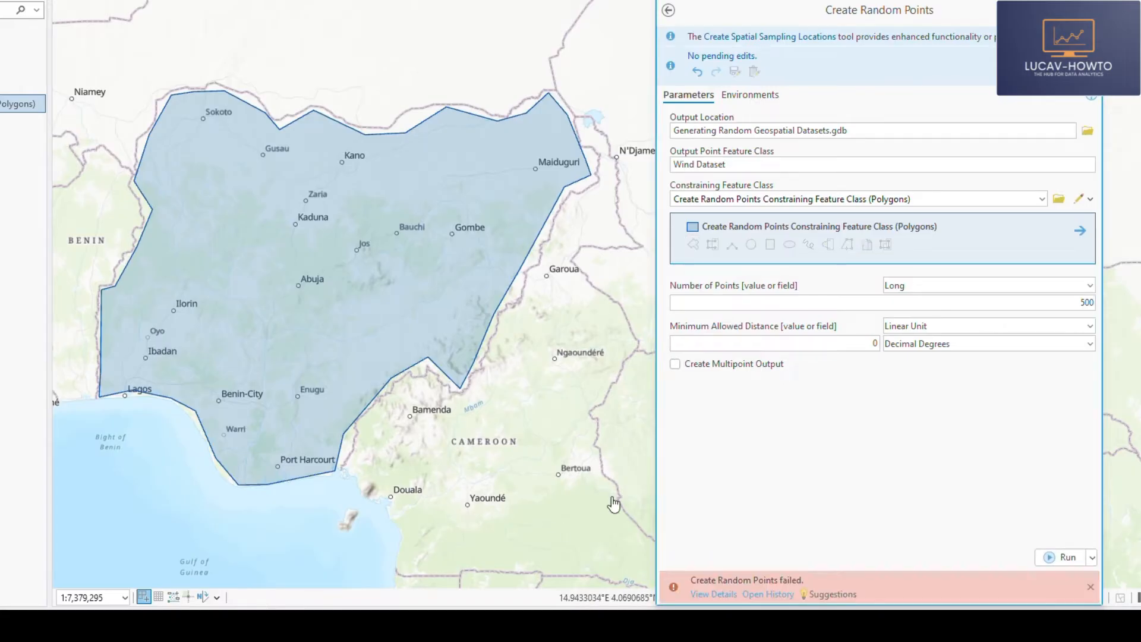
left_click(732, 596)
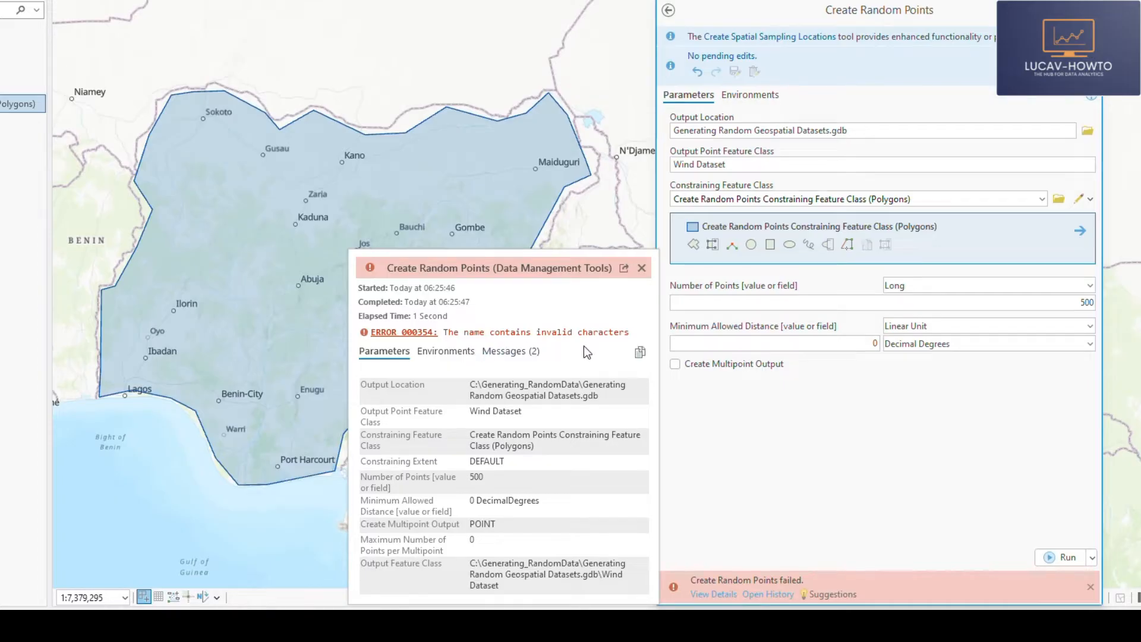
left_click(642, 268)
- Rename the output point feature class as WindDataset, without a space, and run Create Random Points
left_click(697, 165)
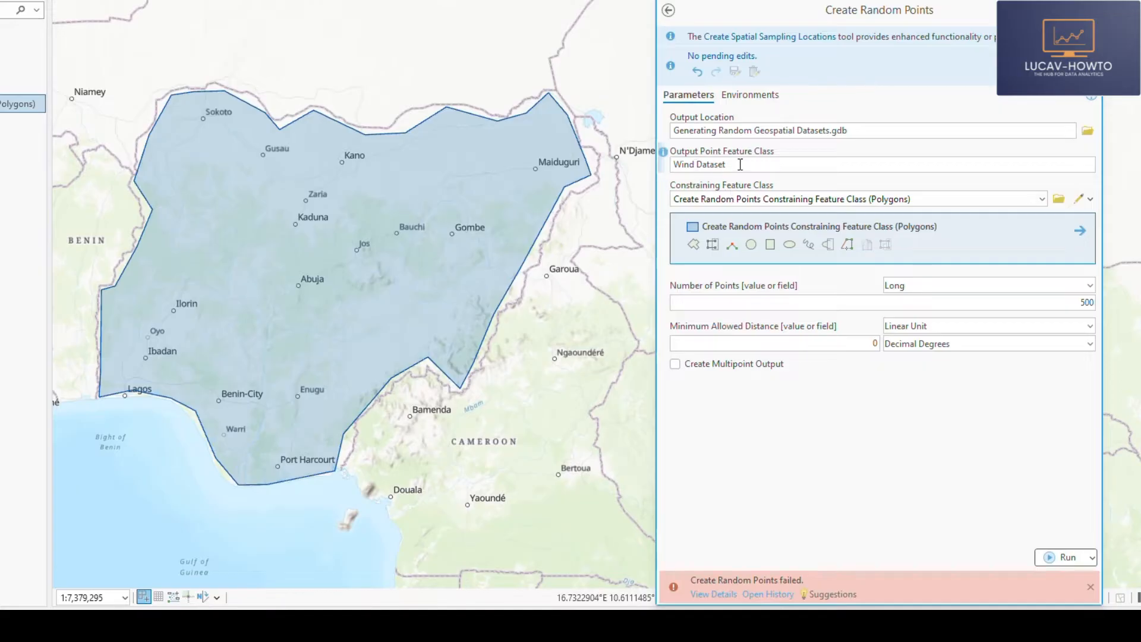
left_click_drag(740, 164, 673, 165)
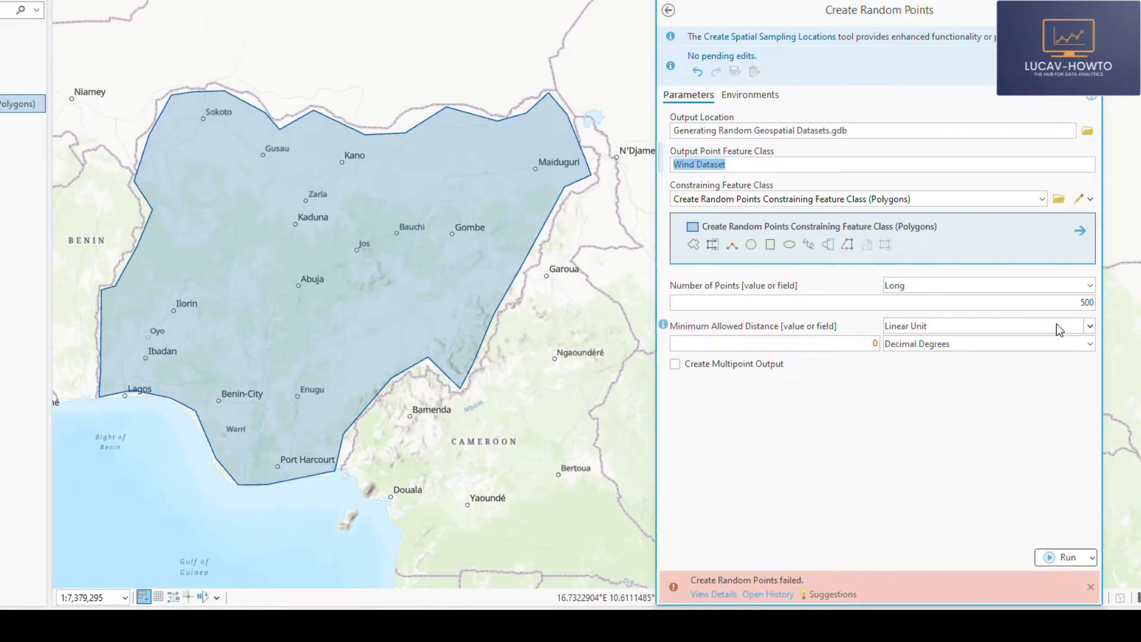
type("Win")
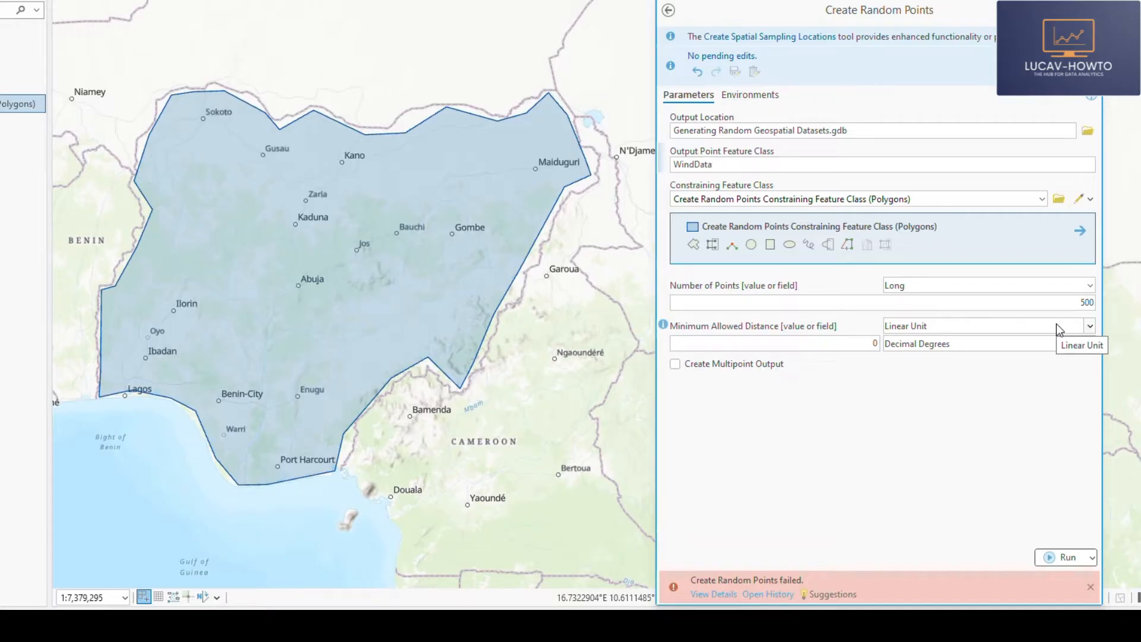
type("t")
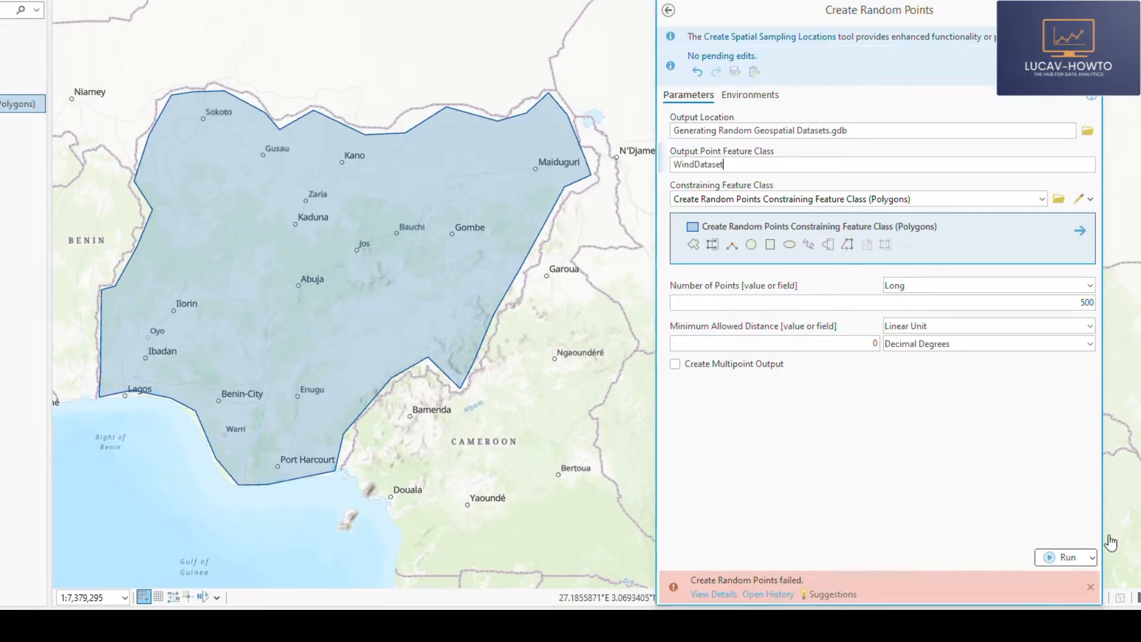
left_click(1059, 557)
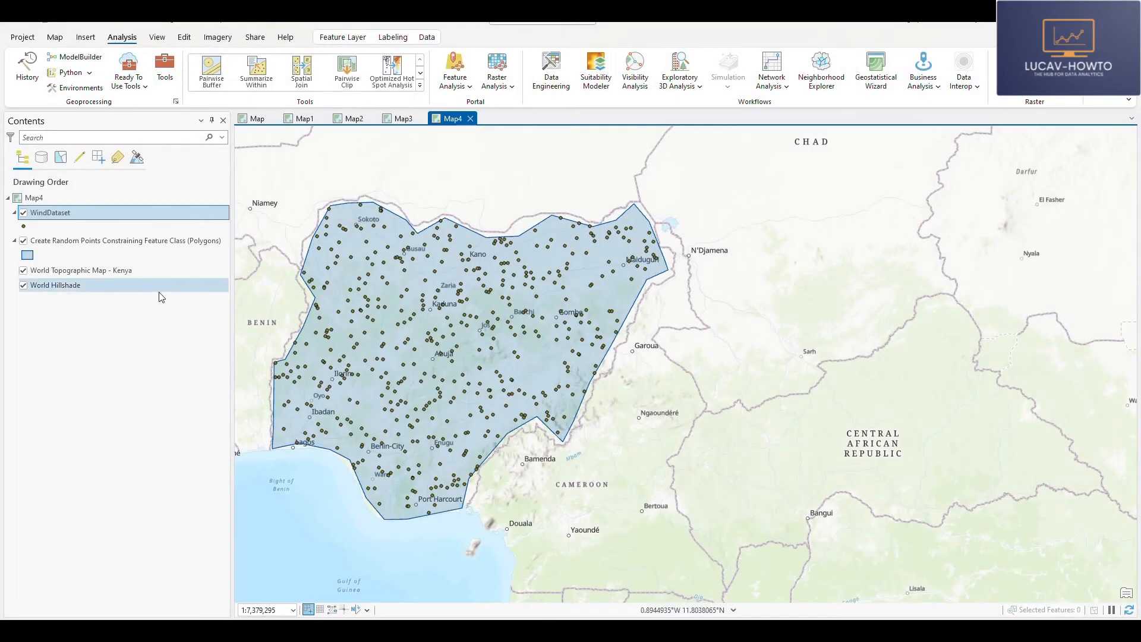
- Remove the constraining polygon layer from the map and open the attribute table of the WindDataset layer
right_click(47, 217)
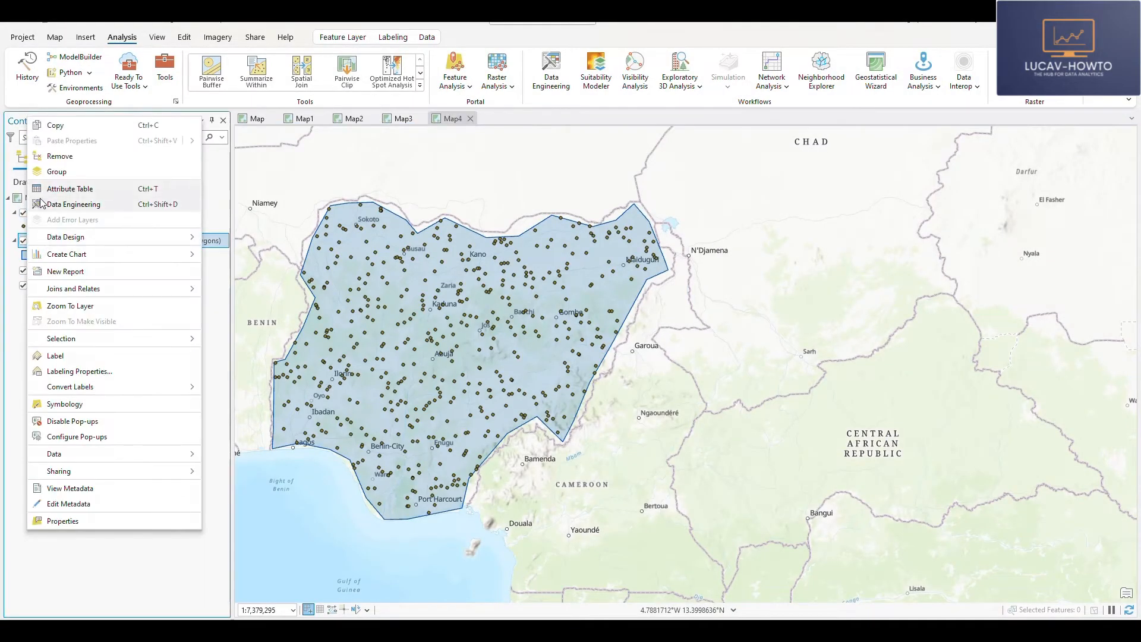
left_click(58, 157)
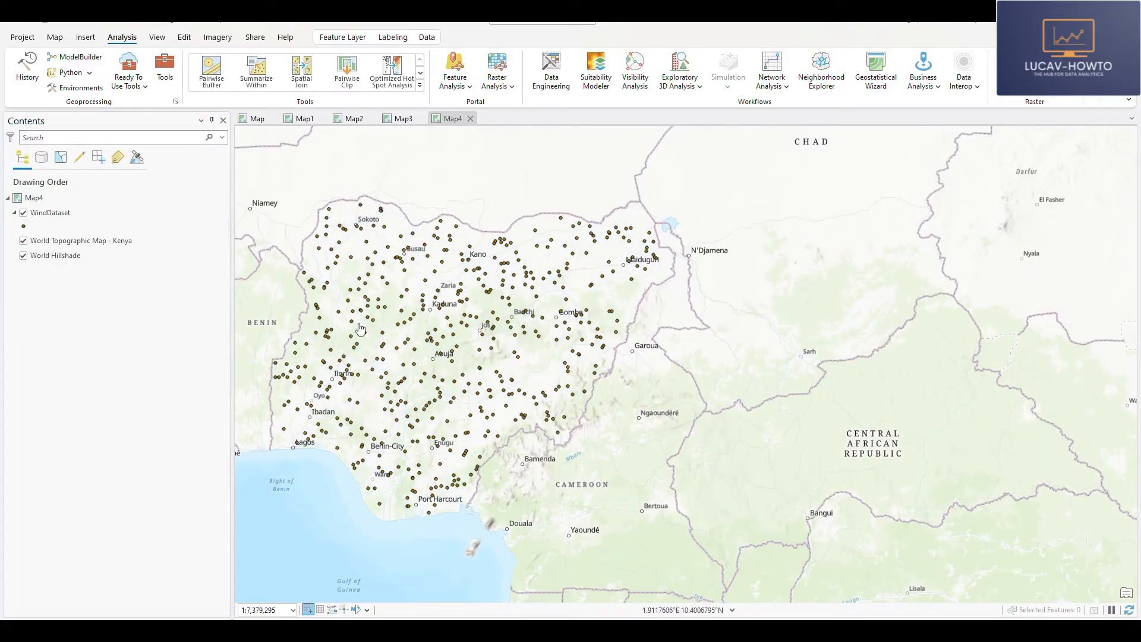
right_click(40, 215)
left_click(65, 204)
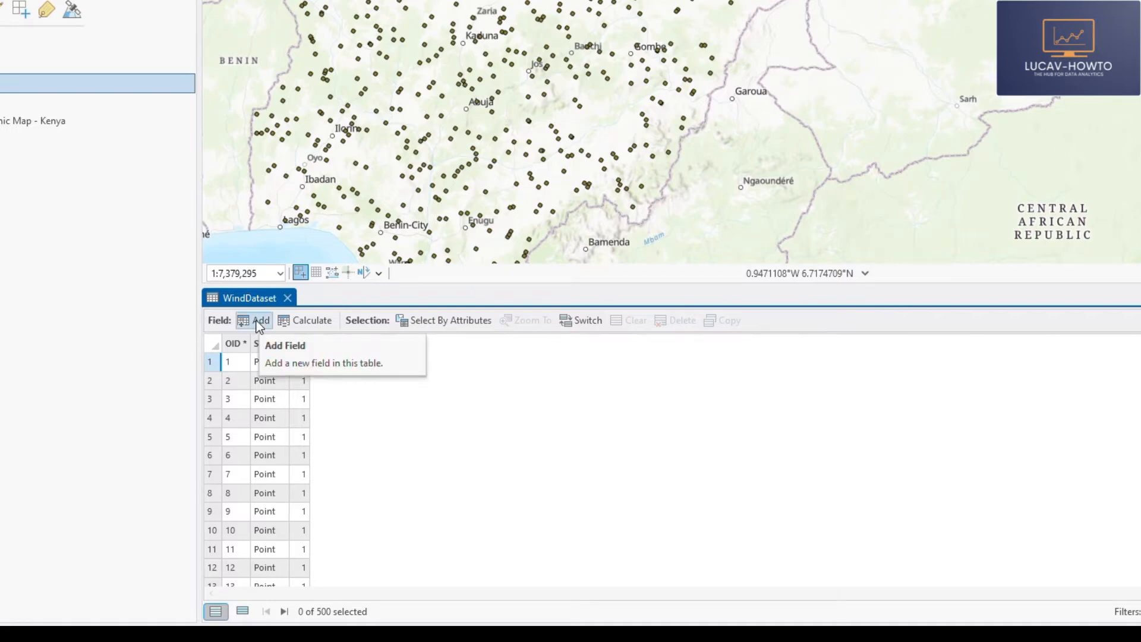
- Set up Calculate Field on WindDataset with a new field named Wind Direction of type Float (32-bit floating point)
left_click(305, 320)
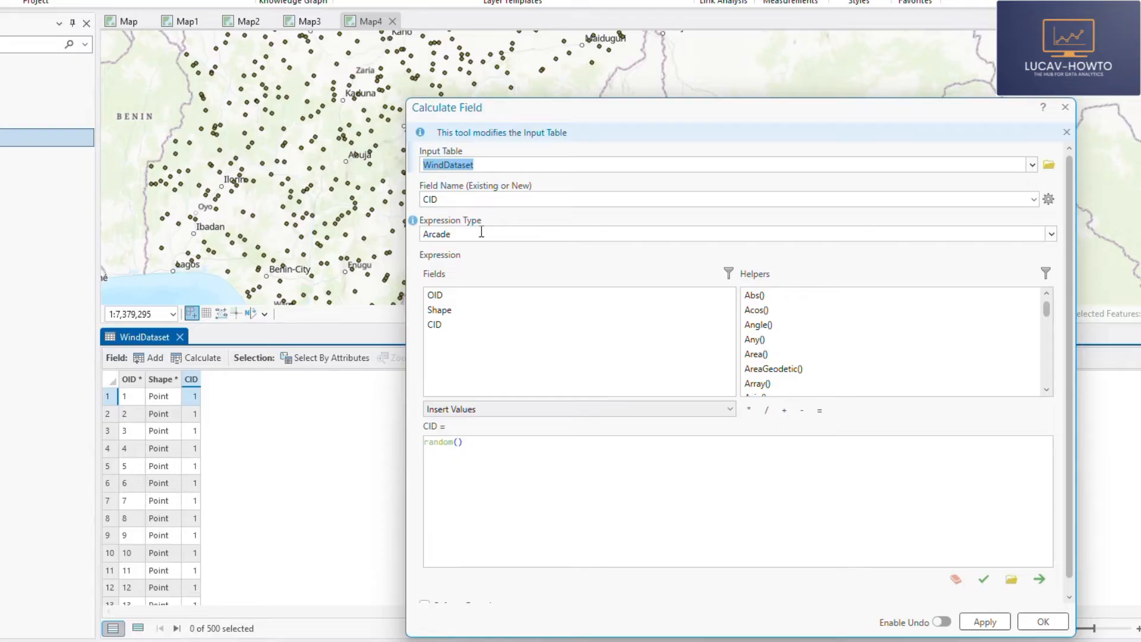
left_click(491, 199)
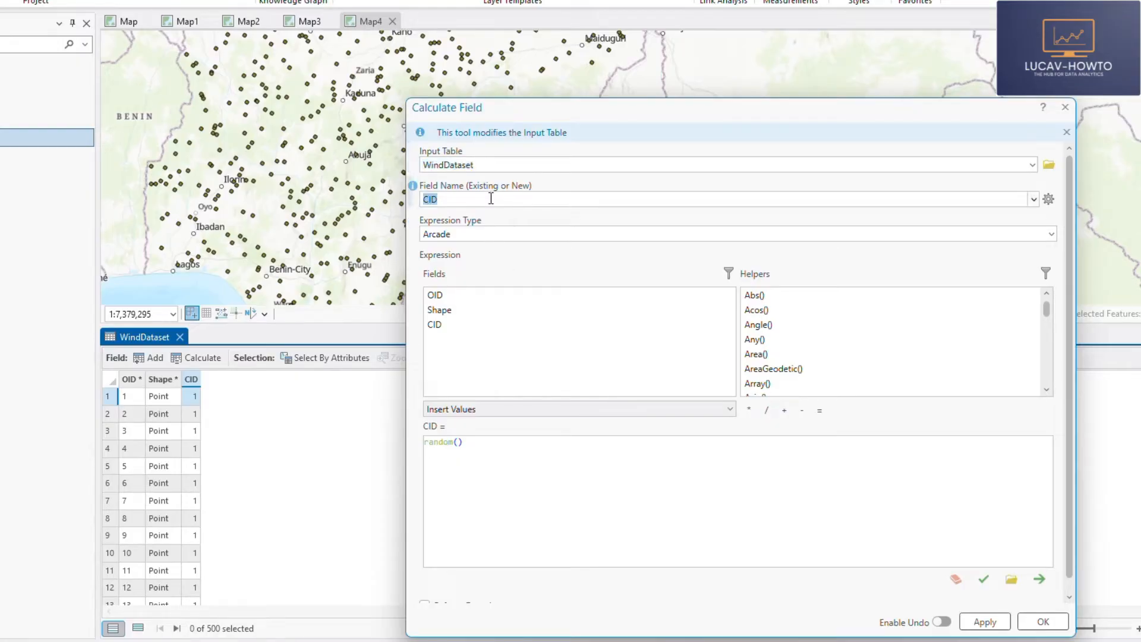
type("Wind Direction")
left_click(575, 179)
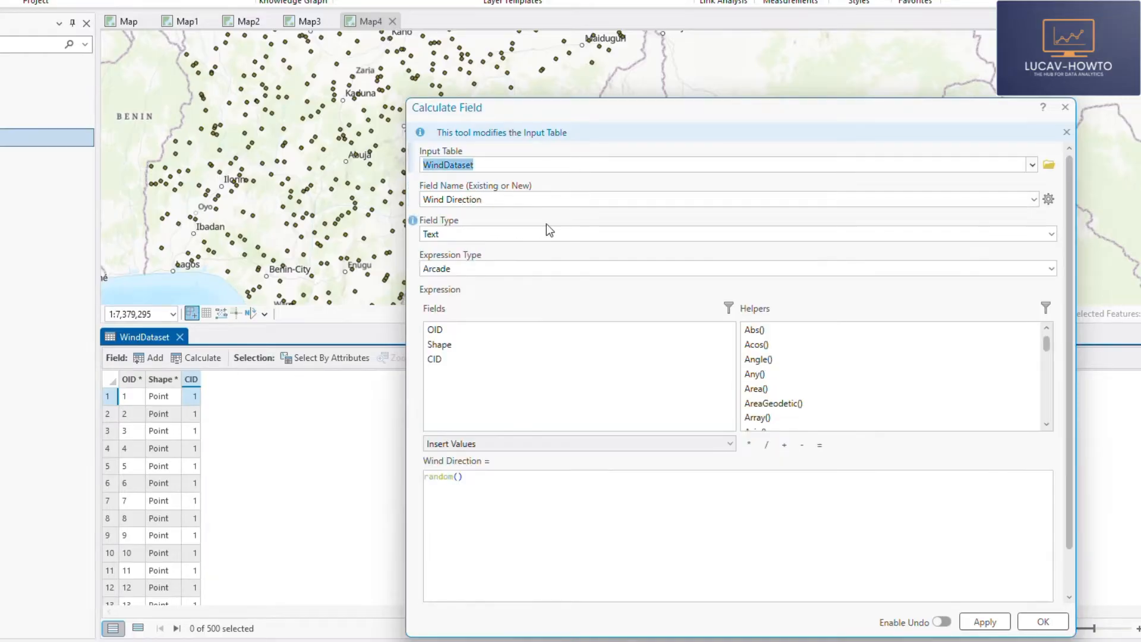
left_click(472, 236)
left_click(1052, 234)
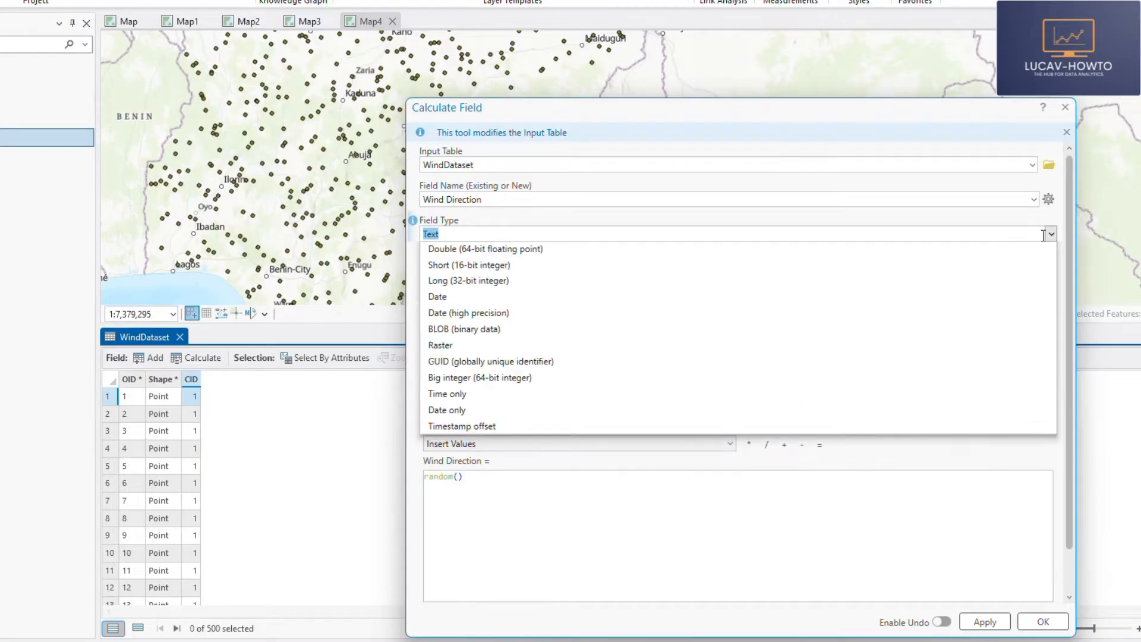
left_click(481, 266)
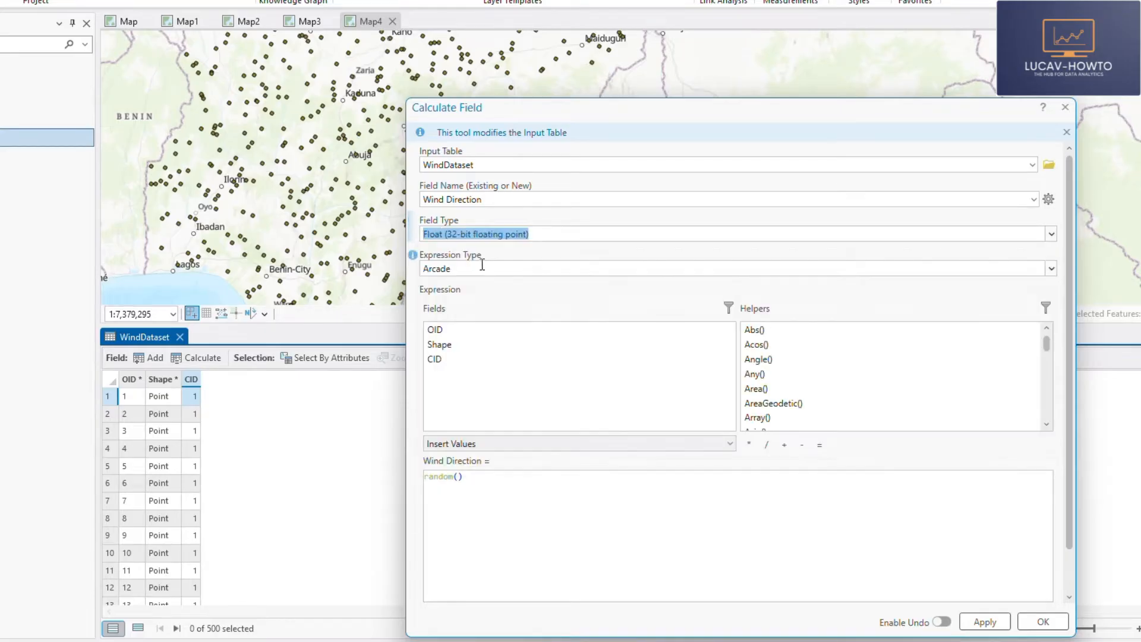
- Enter the Arcade expression Random() for Wind Direction and run the field calculation
left_click(476, 482)
left_click_drag(475, 474, 390, 478)
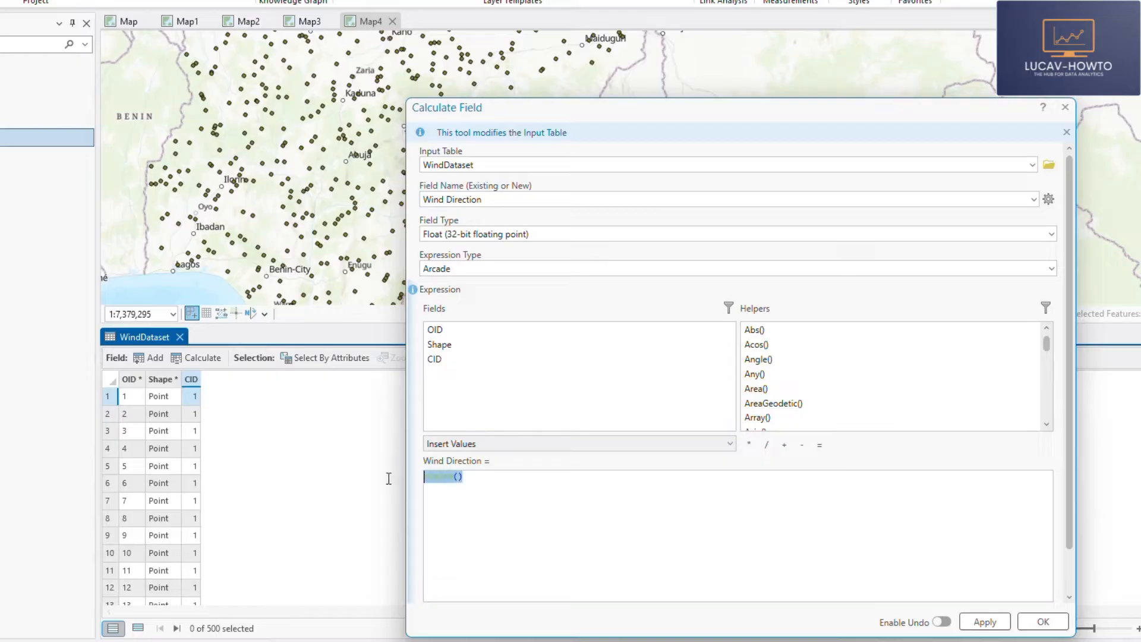
type("Random")
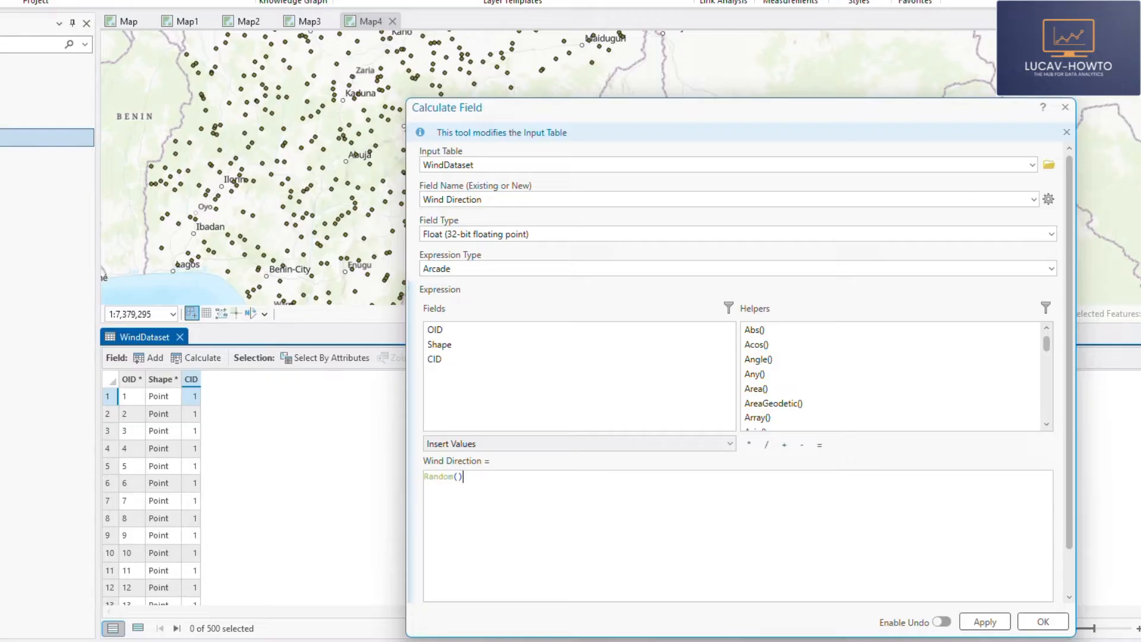
left_click_drag(722, 113, 669, 6)
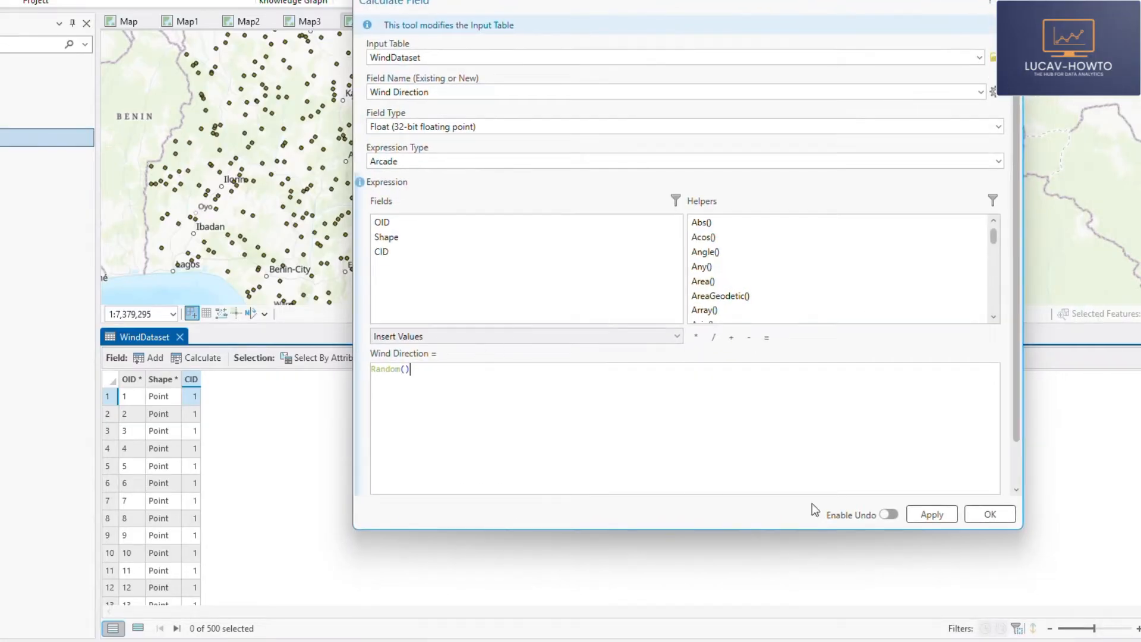
left_click(990, 514)
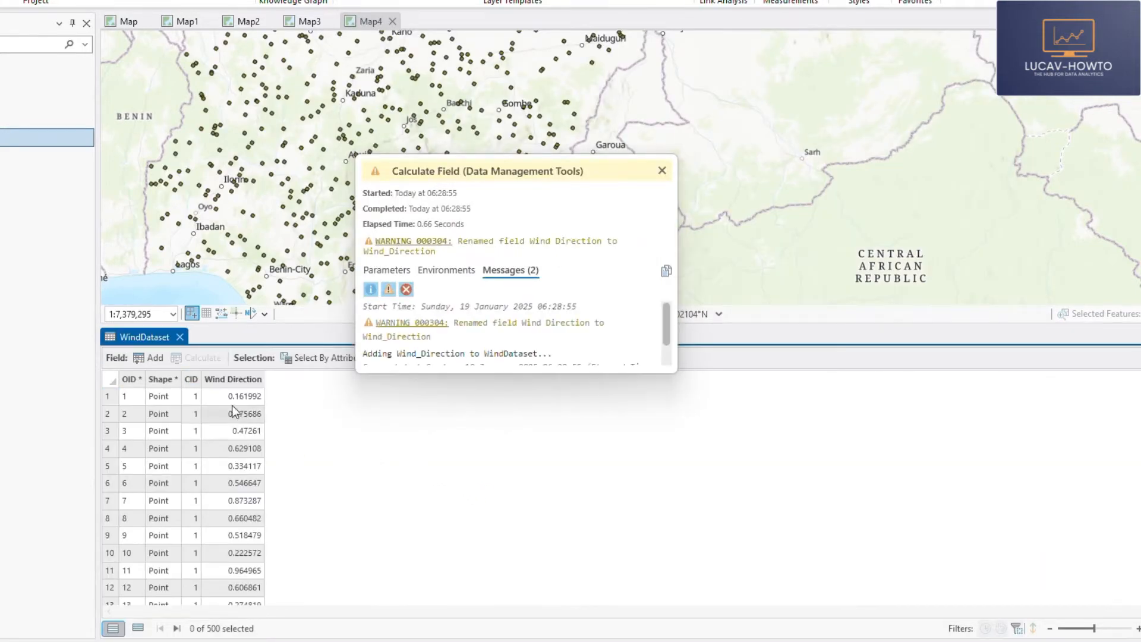
- Reopen Calculate Field for the Wind Direction field and extend its expression to Random()*360
left_click(662, 172)
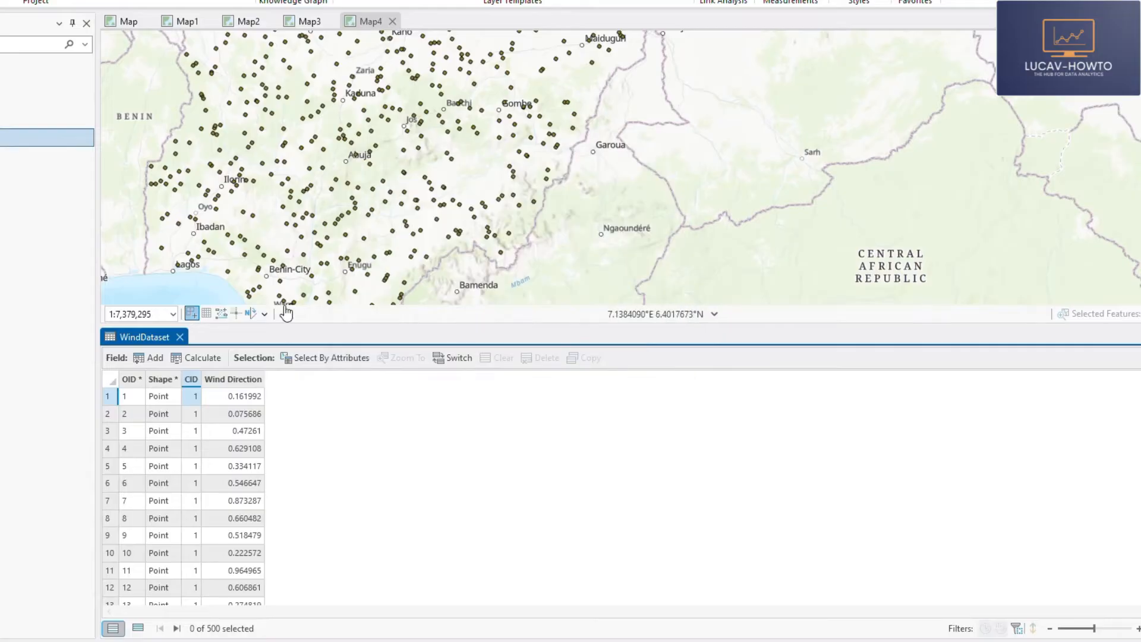
right_click(240, 378)
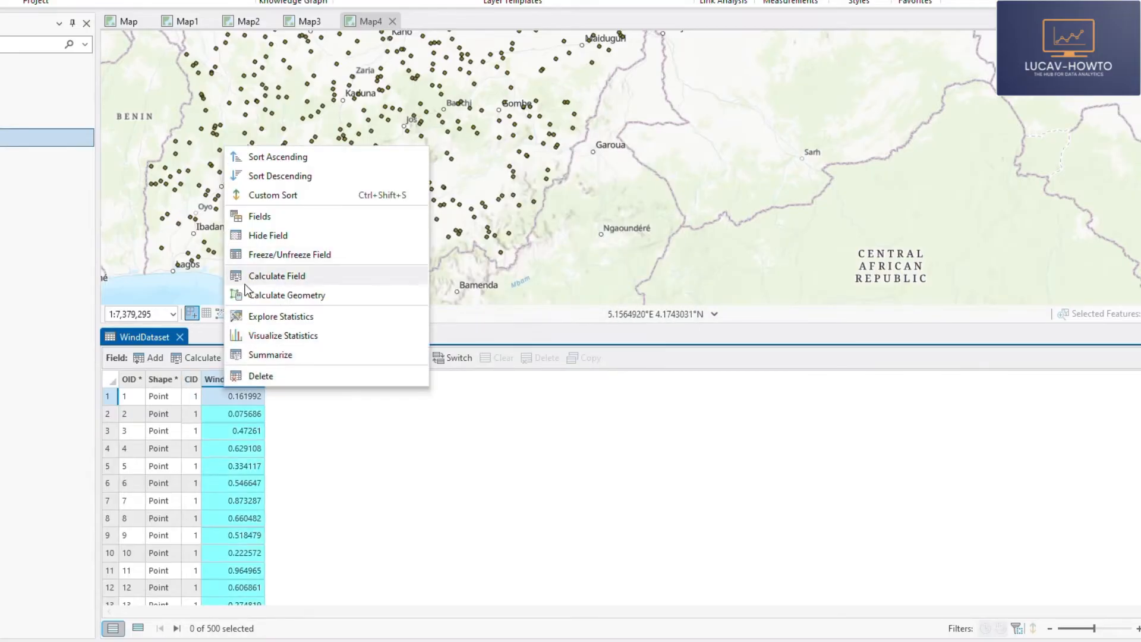
left_click(273, 277)
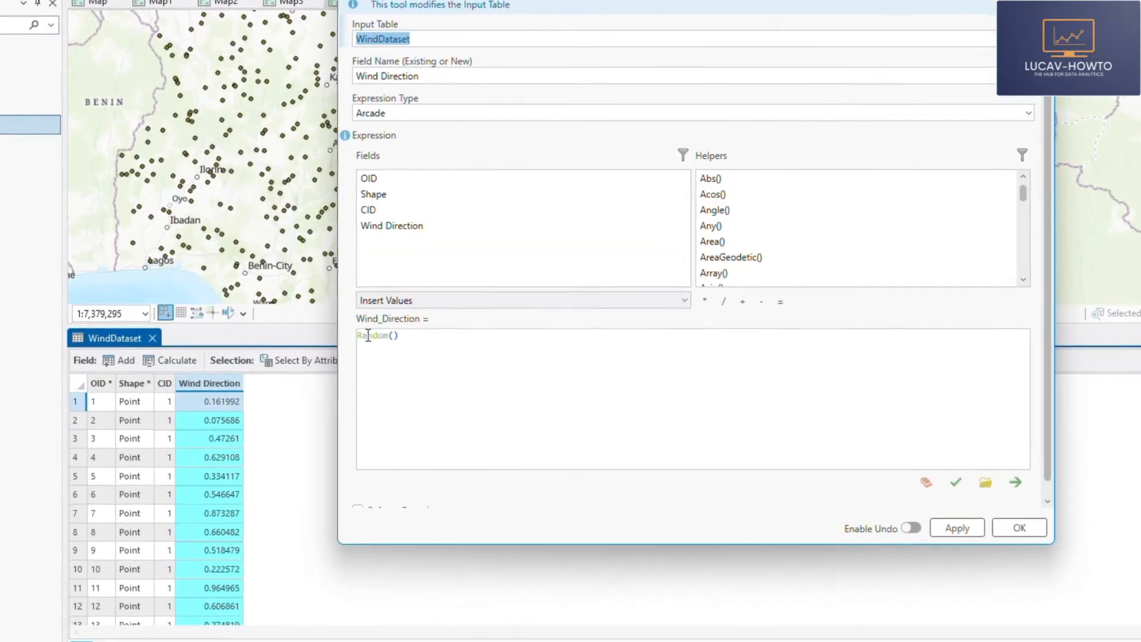
left_click(434, 334)
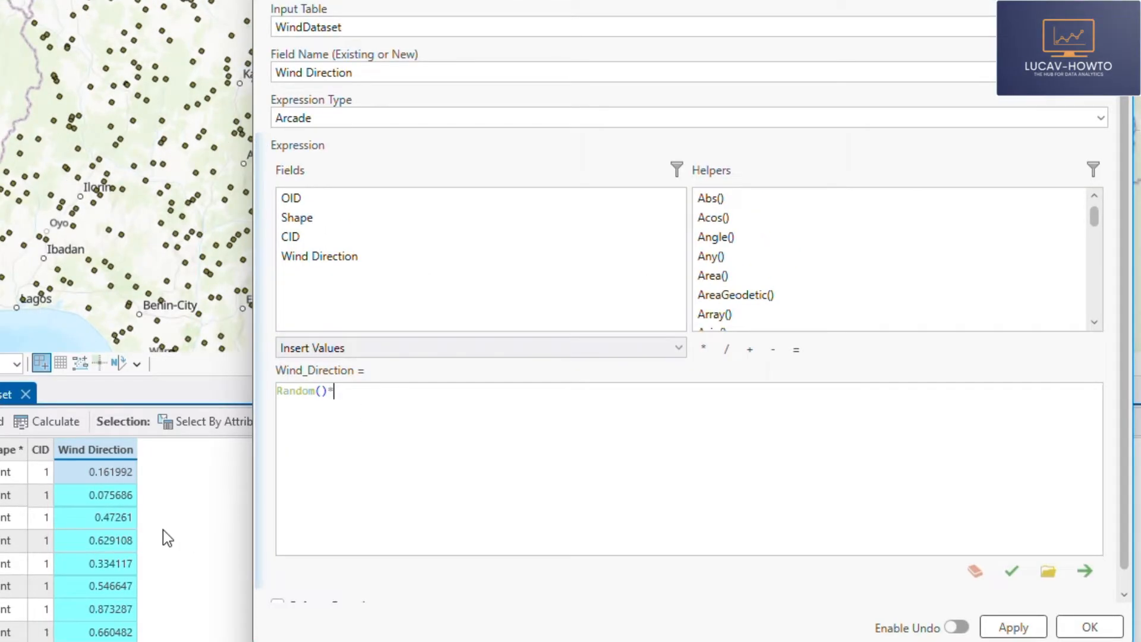
type("*360")
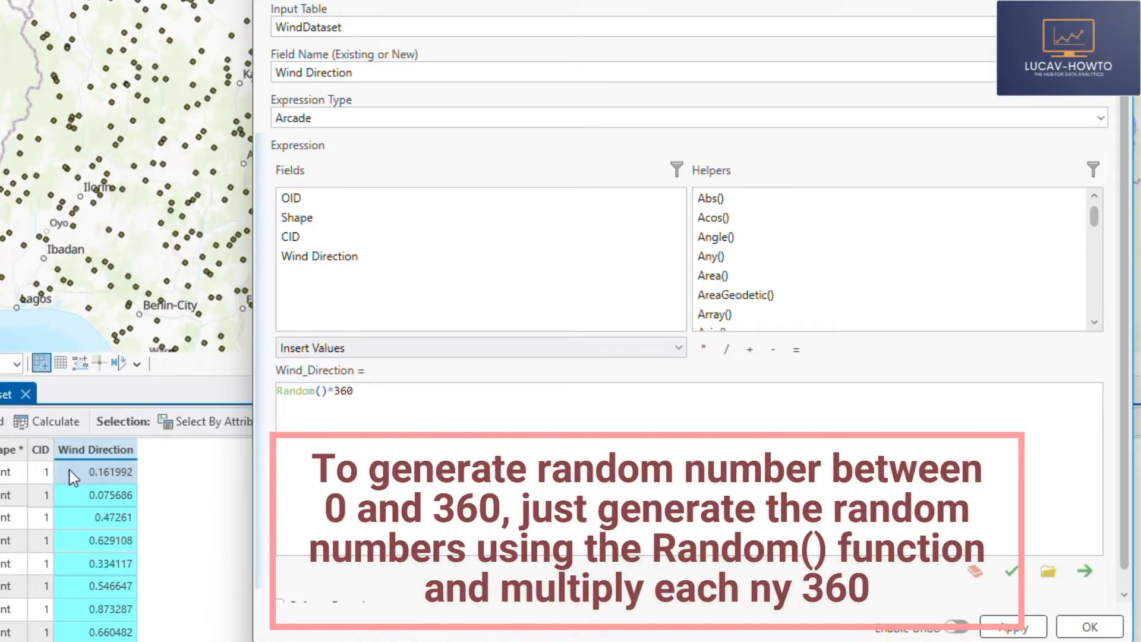
- Round the Wind Direction expression to two decimals as Round(Random()*360,2), validate it, run the calculation and check the column
left_click(278, 393)
type("Round")
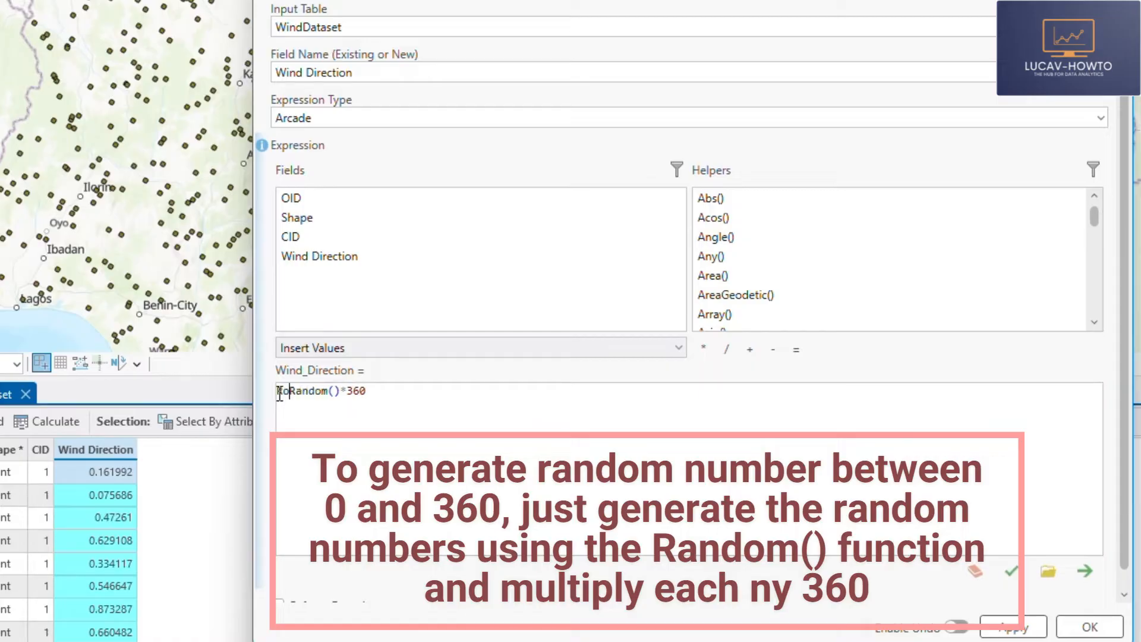
type("(")
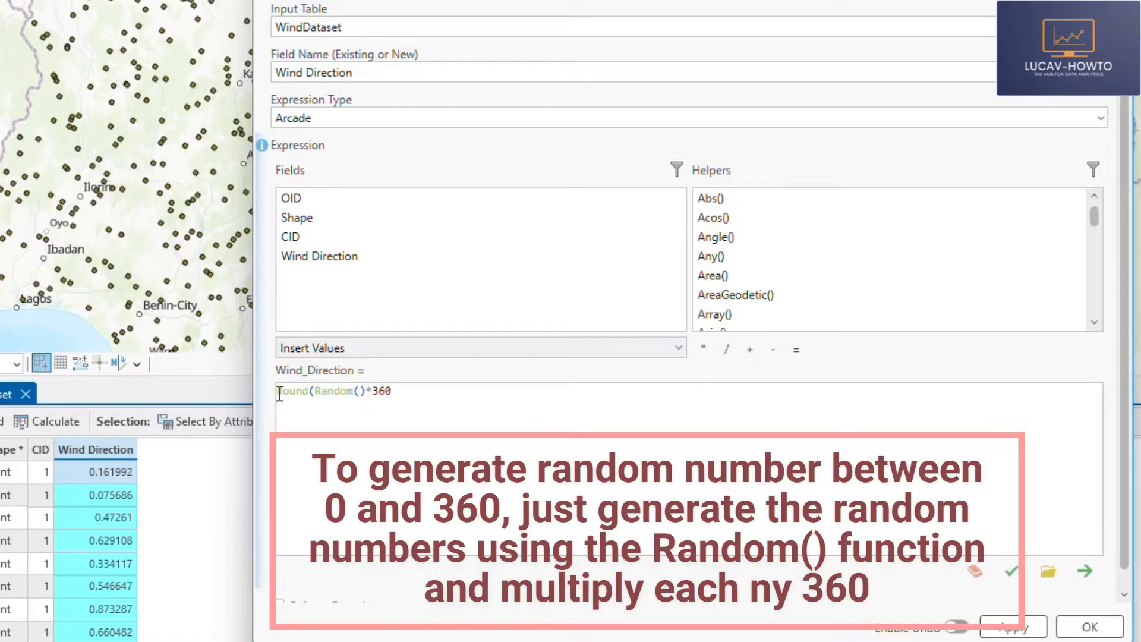
left_click(413, 392)
type(",2)")
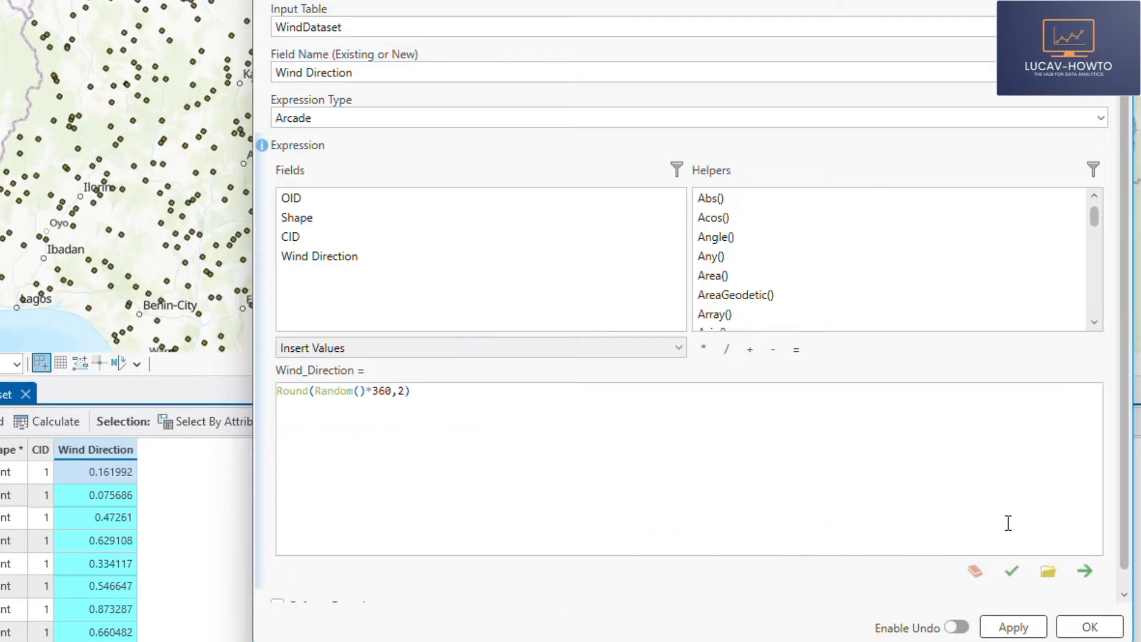
left_click(1012, 571)
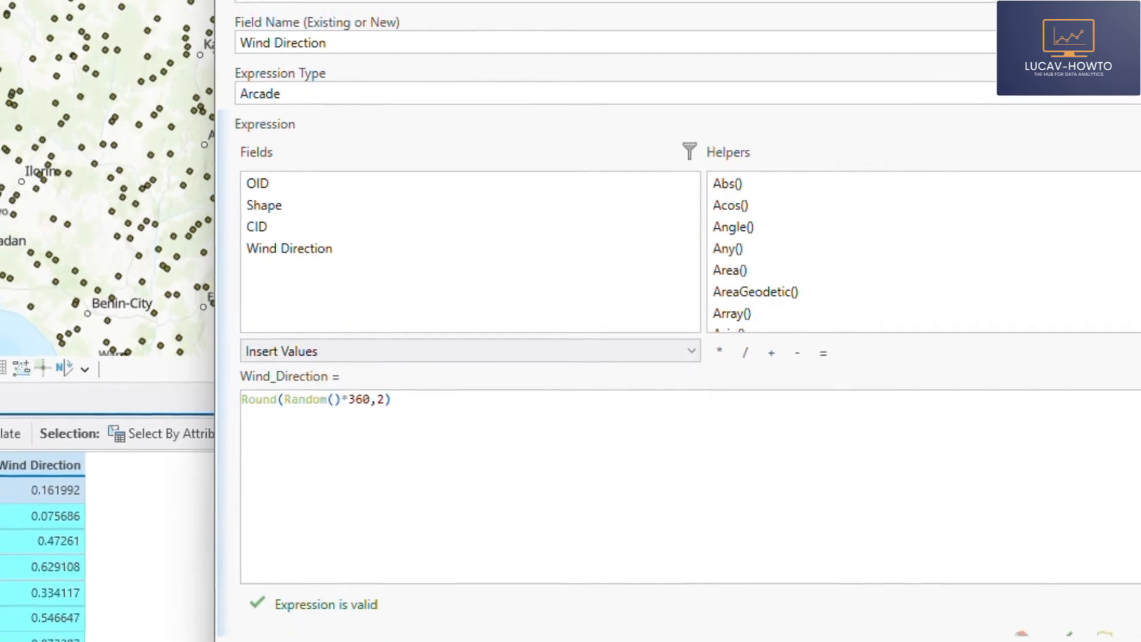
left_click(927, 554)
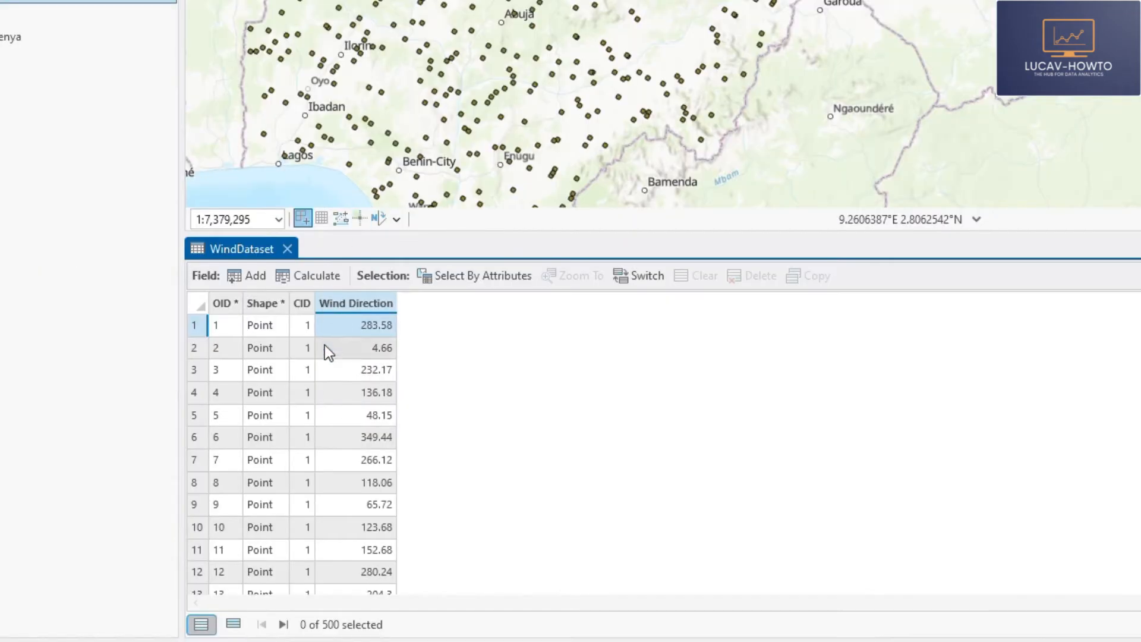
left_click(353, 303)
scroll(361, 366, "down", 20)
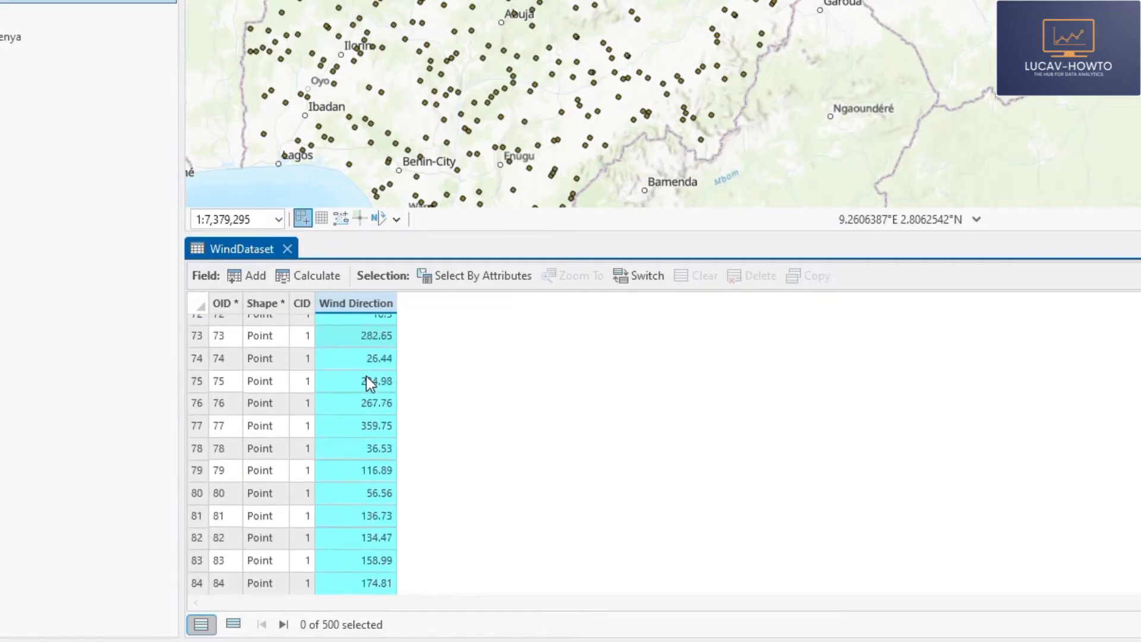
scroll(366, 380, "up", 20)
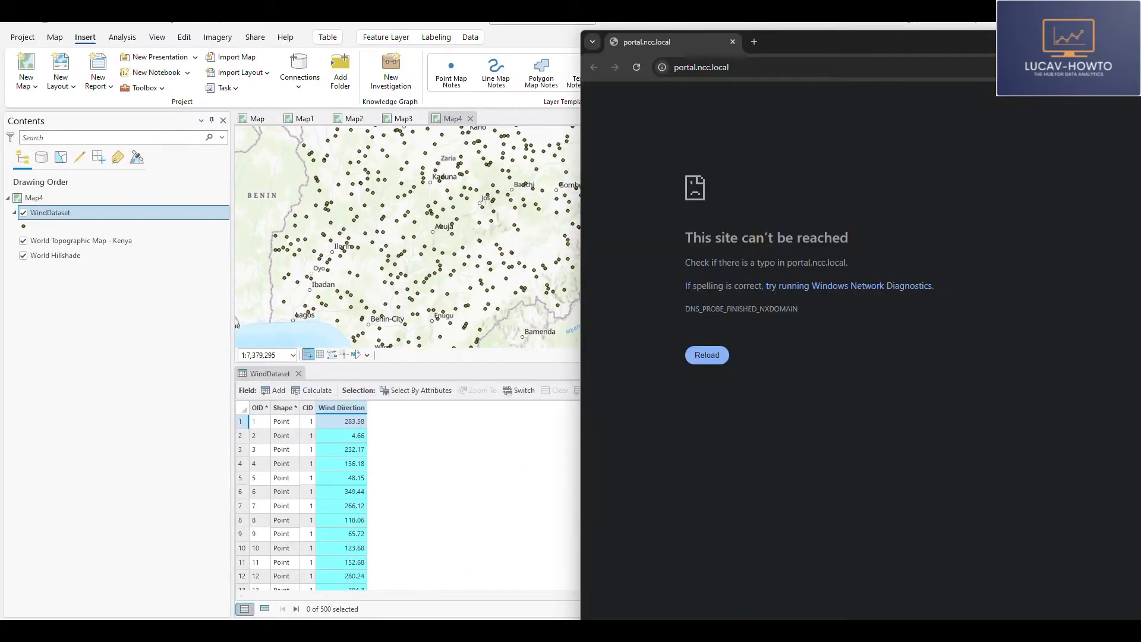
- Switch to the web browser and search Google in a new tab for "range of wind speed in nigeria"
left_click(1106, 41)
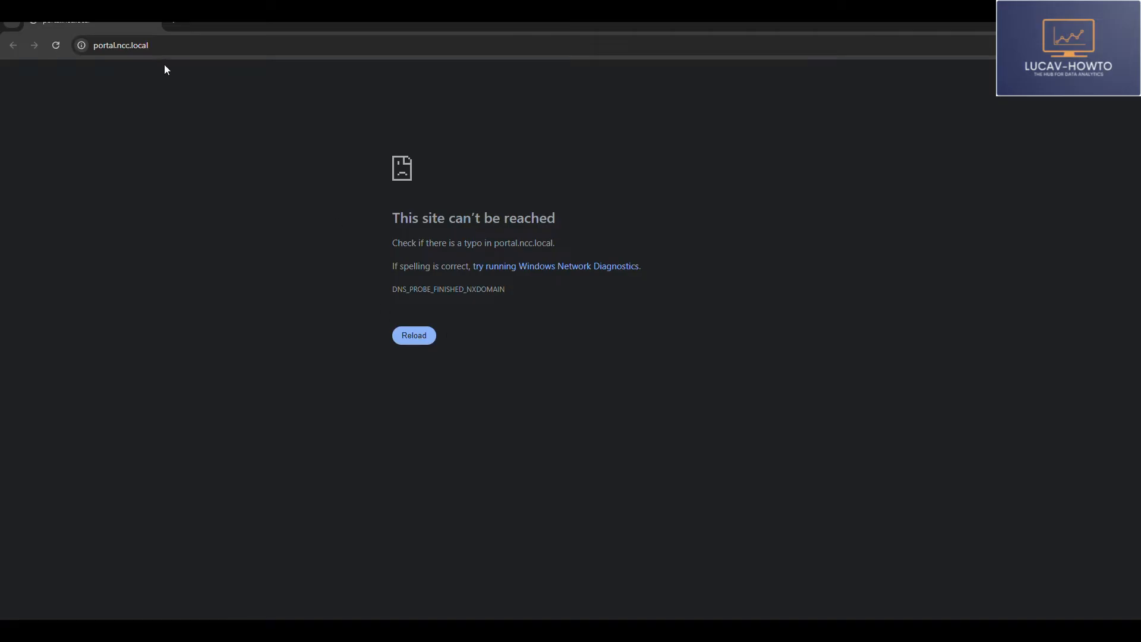
left_click(174, 22)
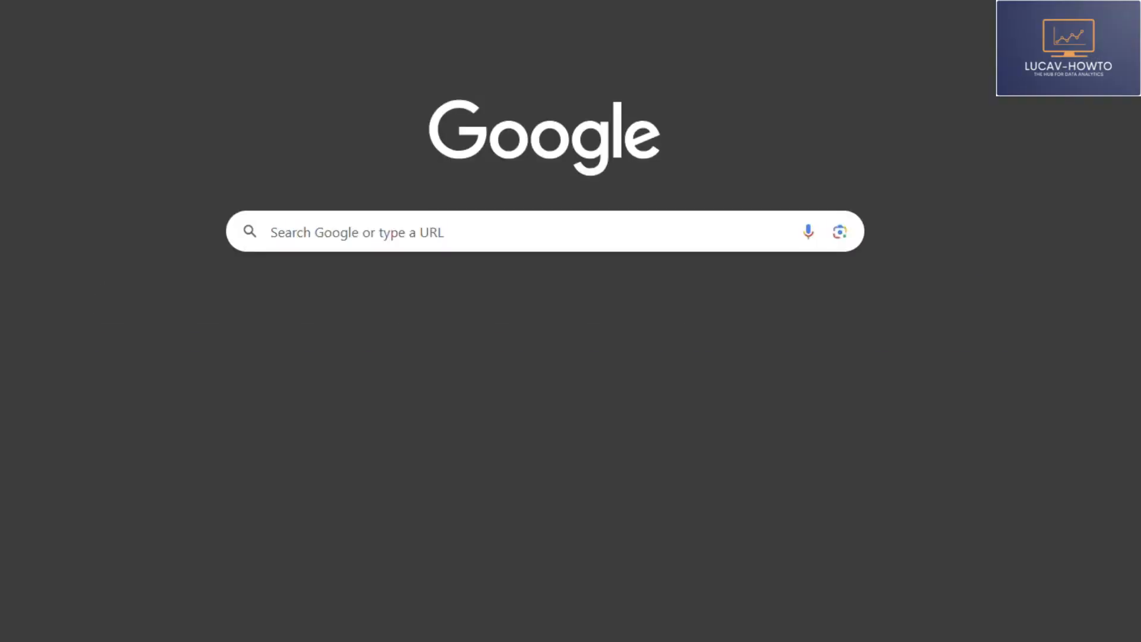
left_click(363, 234)
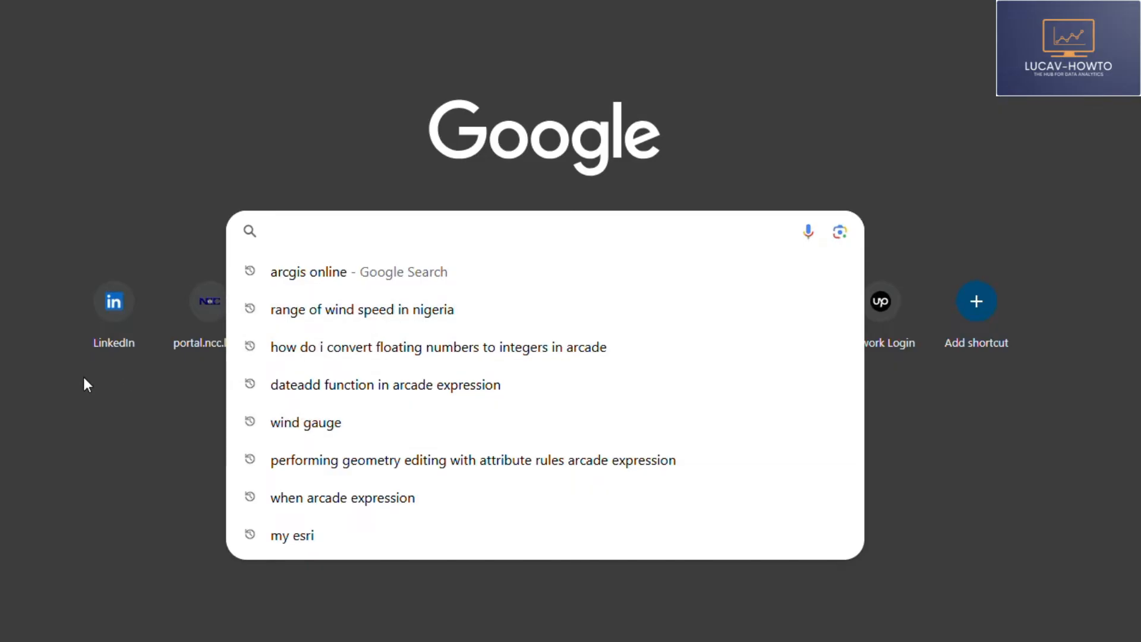
type("ra")
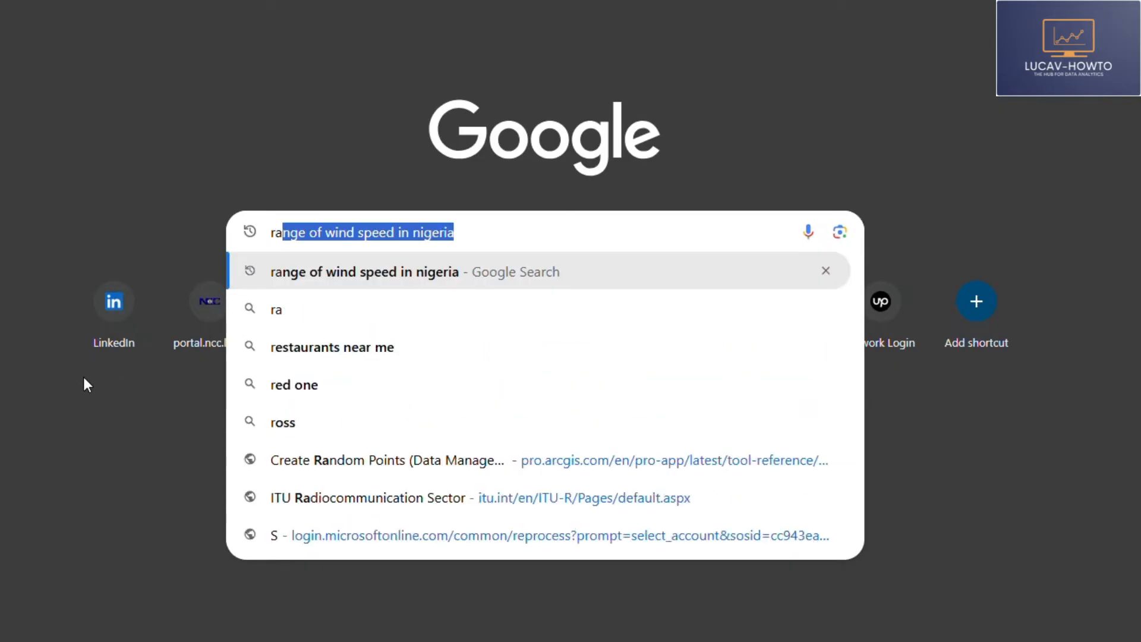
type("nge ")
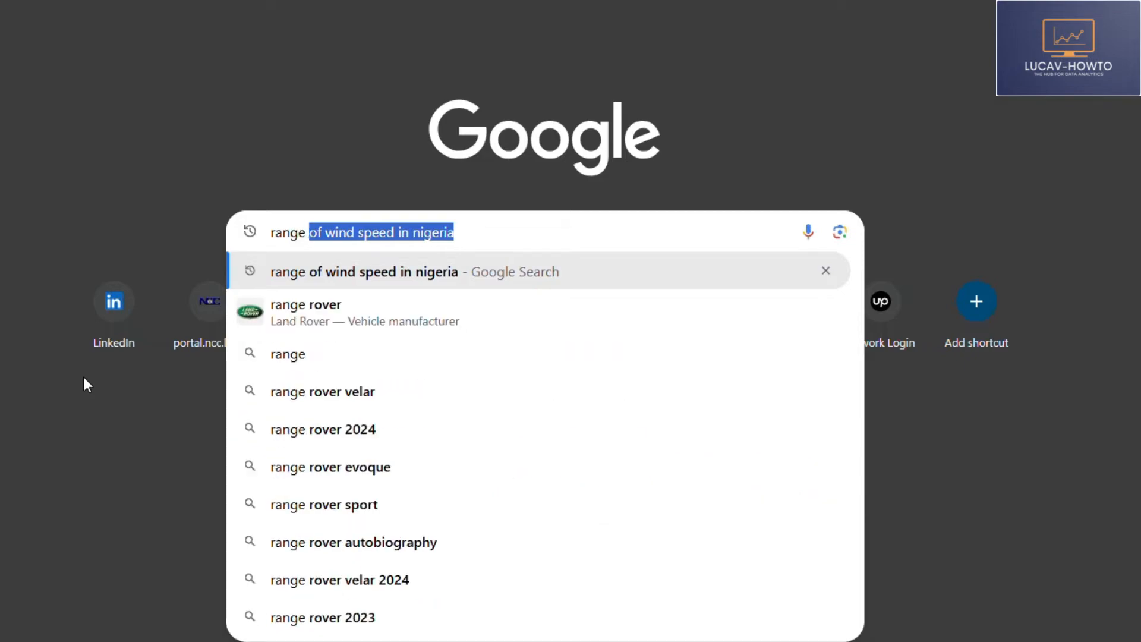
type("of")
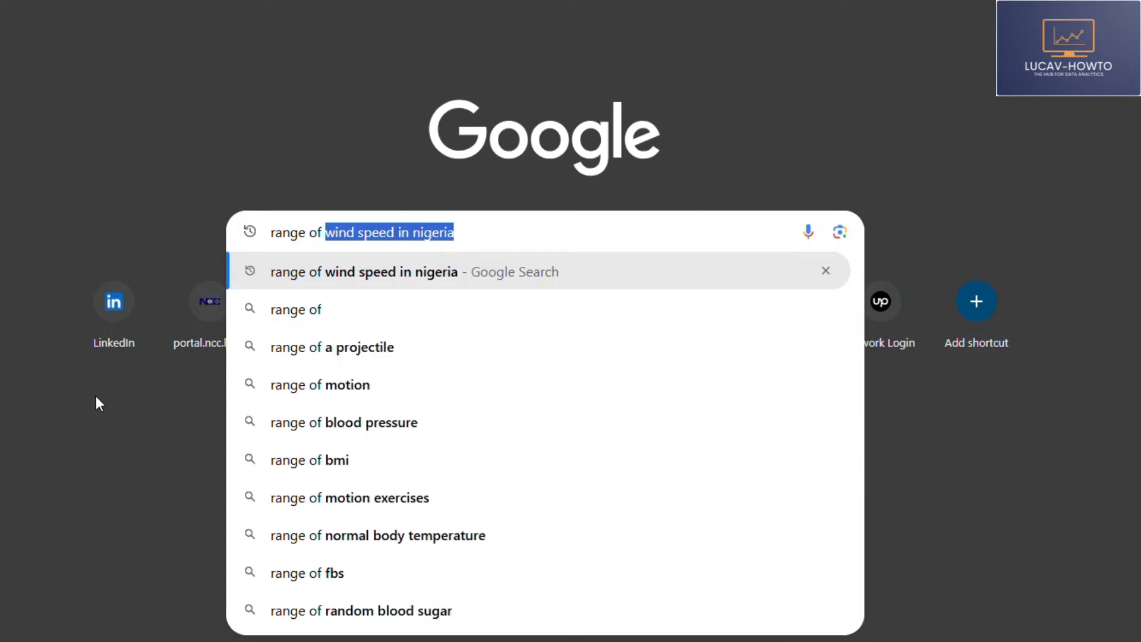
left_click(480, 271)
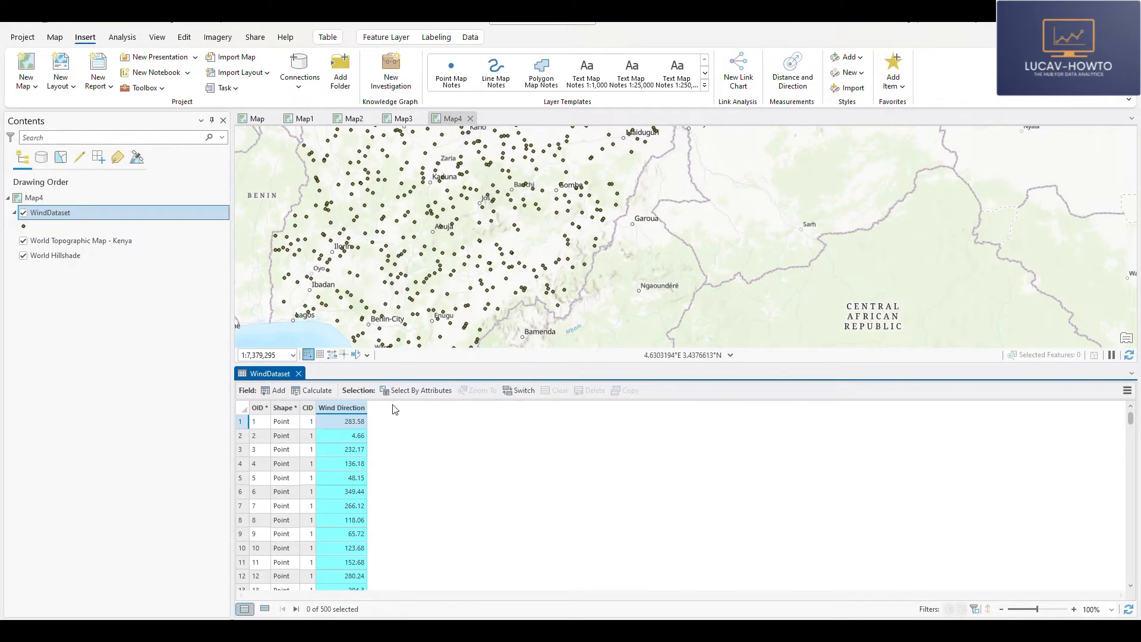
- Back in ArcGIS Pro, set up Calculate Field on WindDataset with a new field named Wind Speed and reduce the expression to Random()
left_click(317, 391)
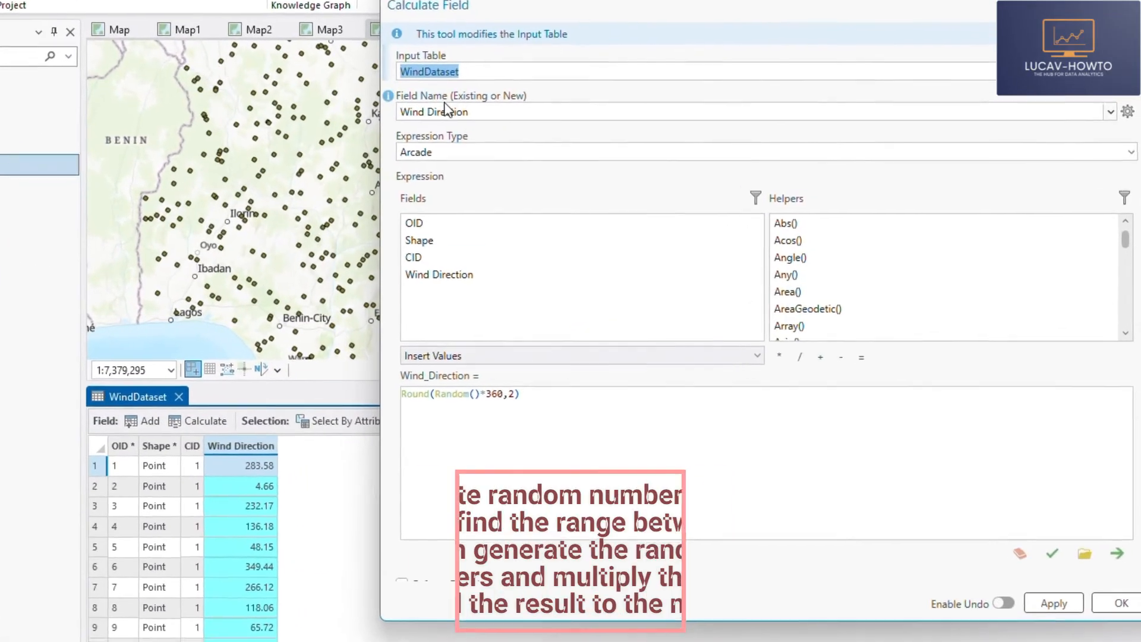
left_click(435, 103)
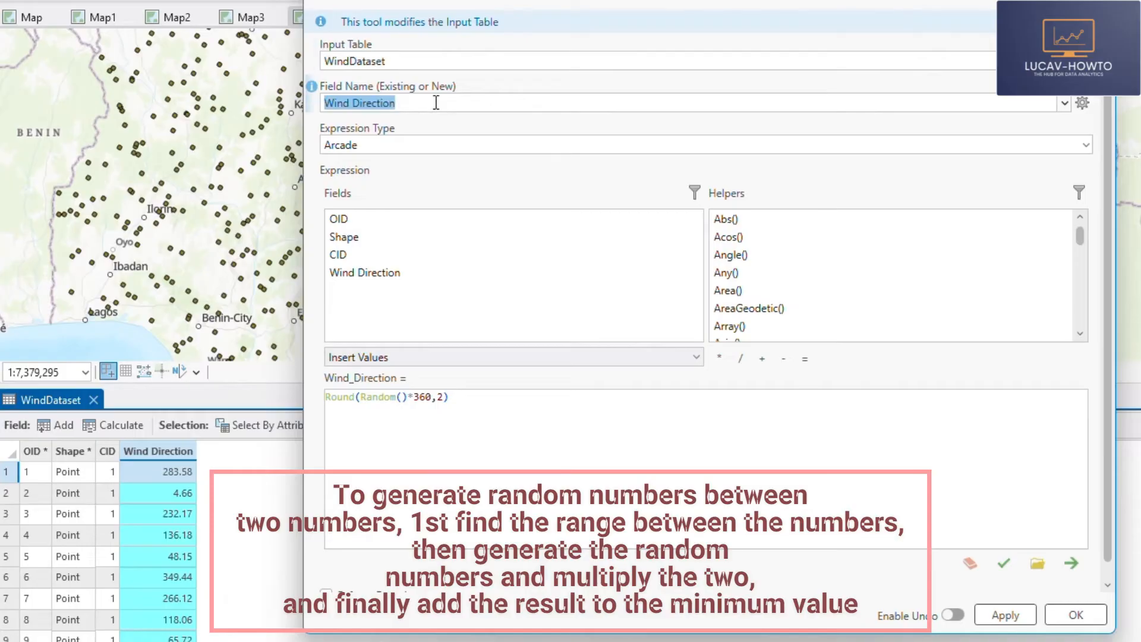
left_click_drag(434, 101, 332, 103)
type("Speed")
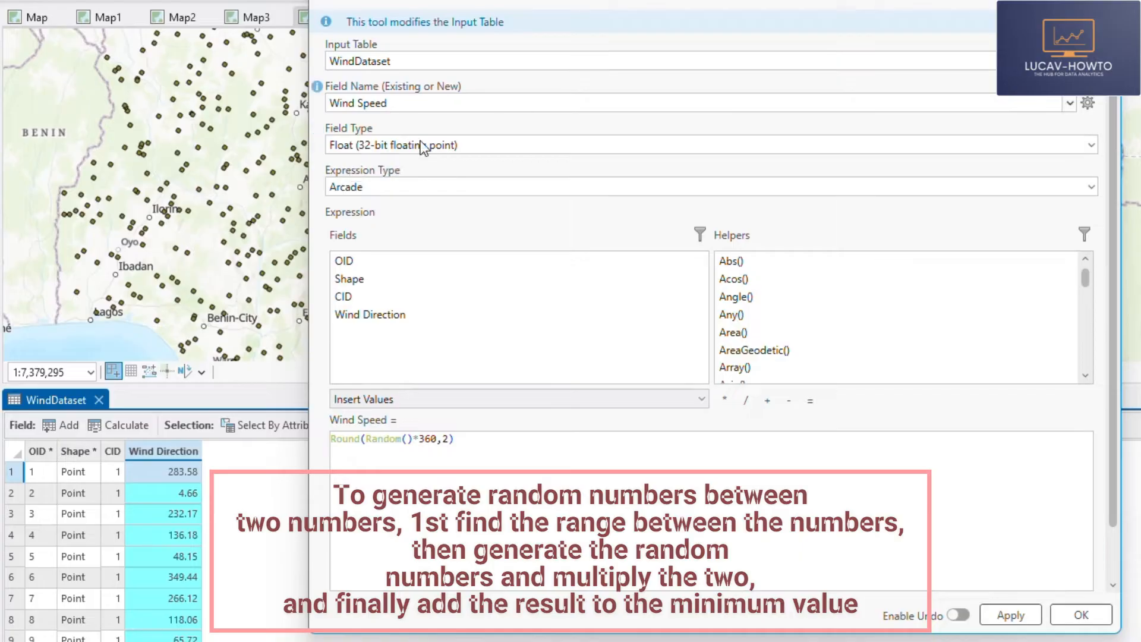
left_click(482, 434)
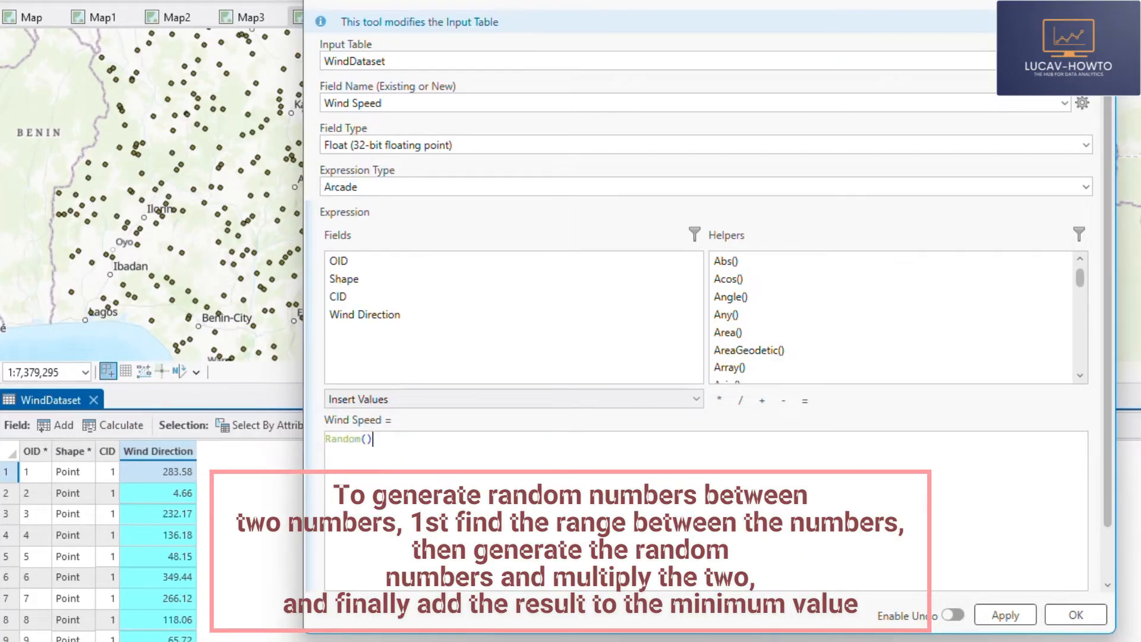
- Insert the names MinSpeed and MaxSpeed on separate lines above Random() in the Wind Speed expression
left_click(330, 438)
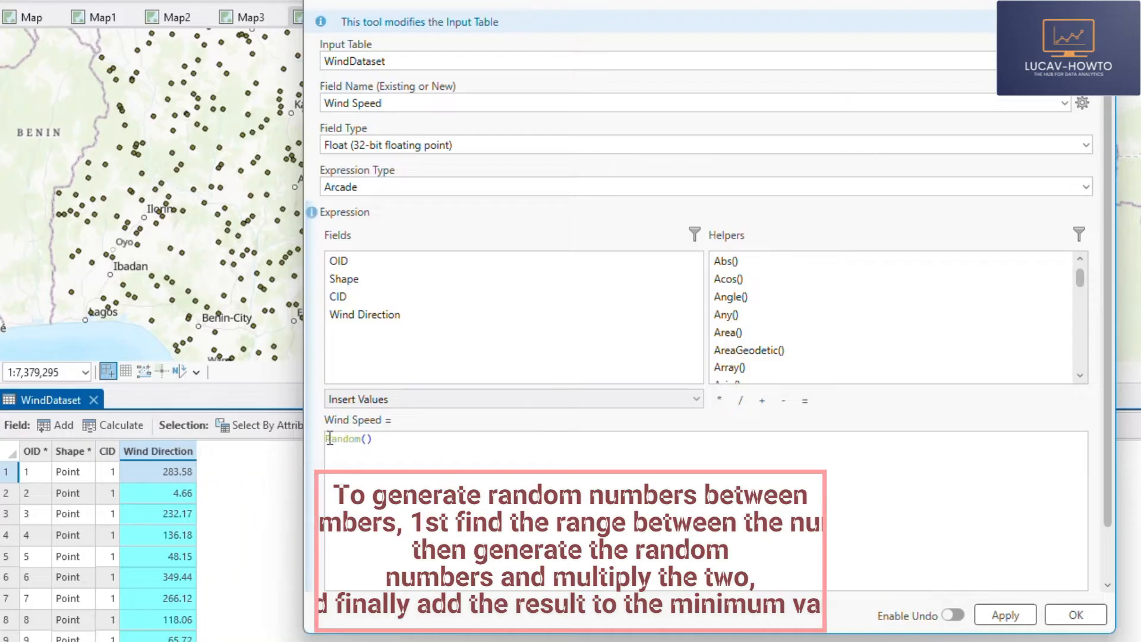
key("Return")
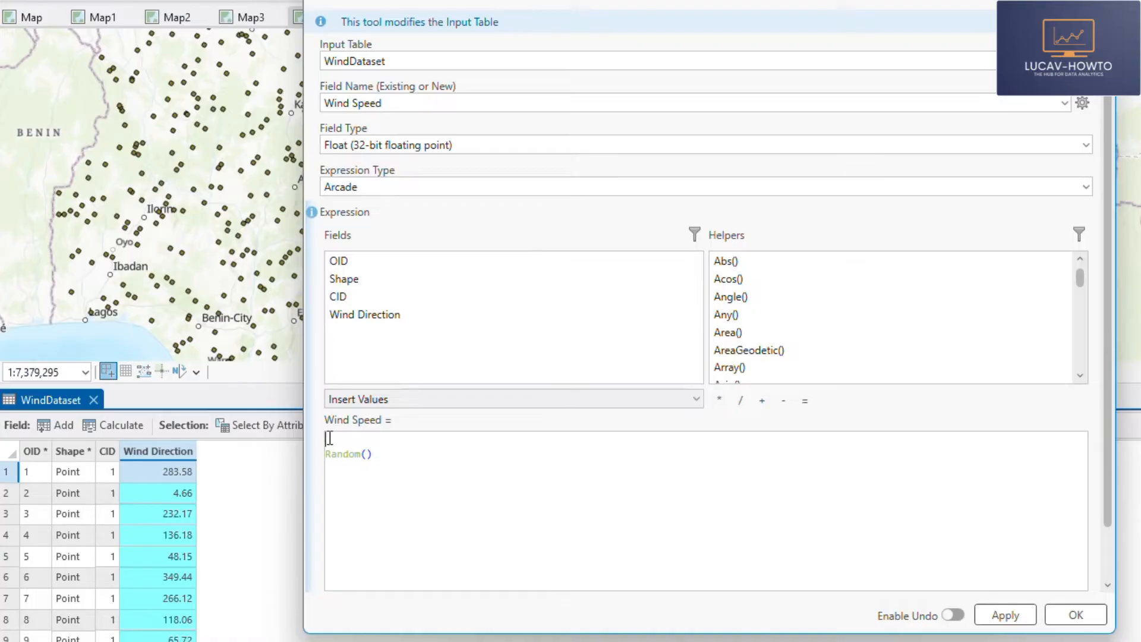
type("MinSpe")
type("M")
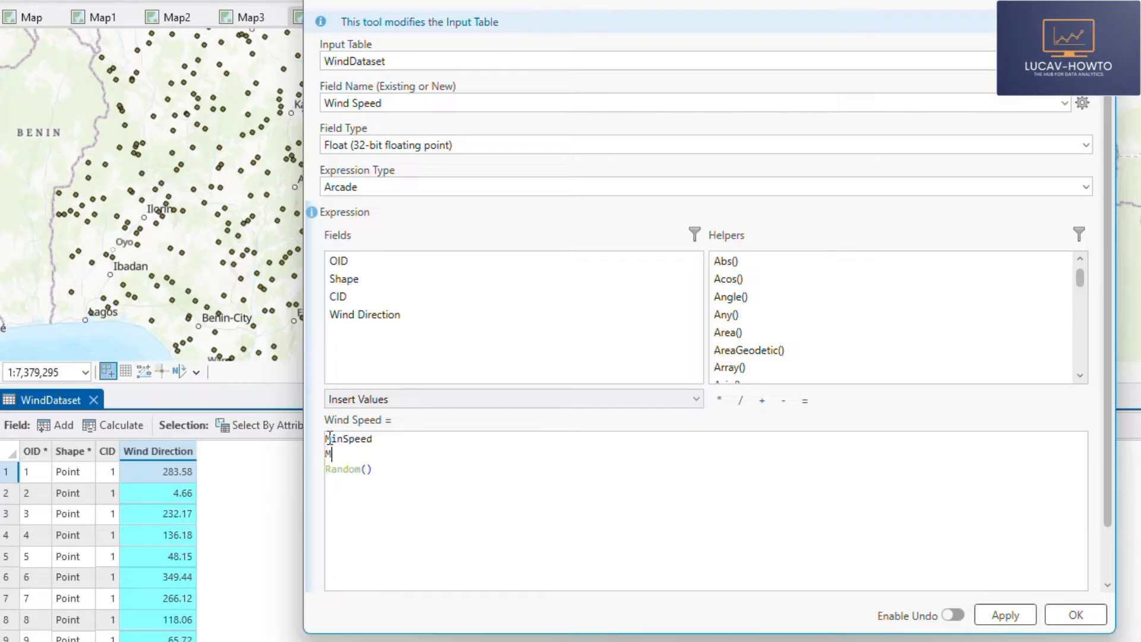
type("axSpeed")
key("Return")
key("Return")
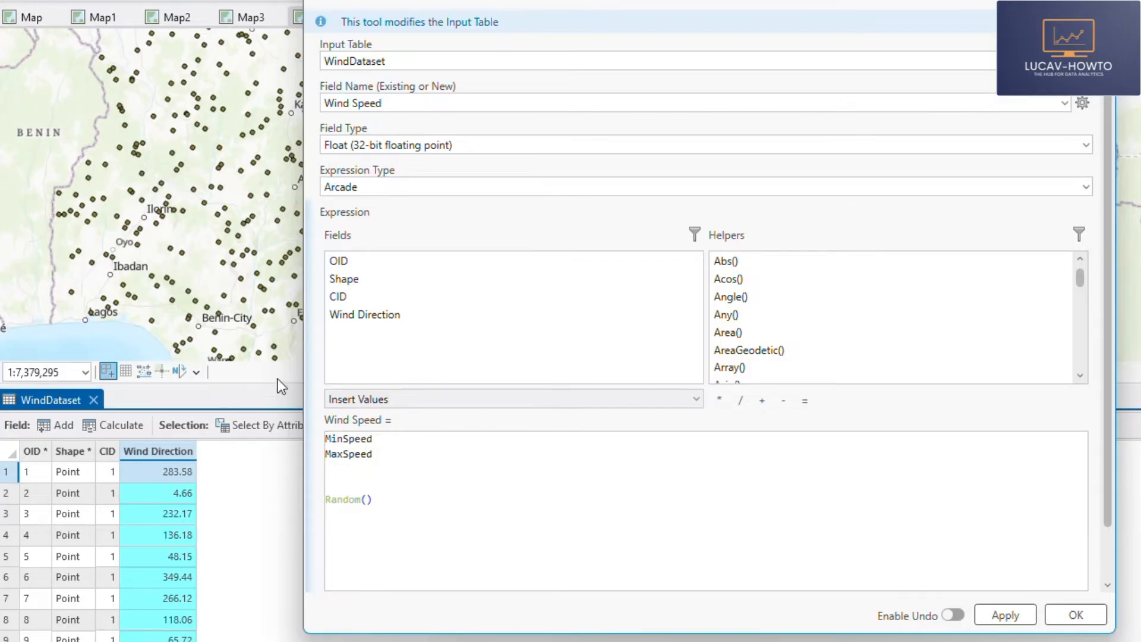
- Declare MinSpeed as a variable equal to 2 and MaxSpeed as a variable equal to 9.5
left_click(325, 440)
type("var")
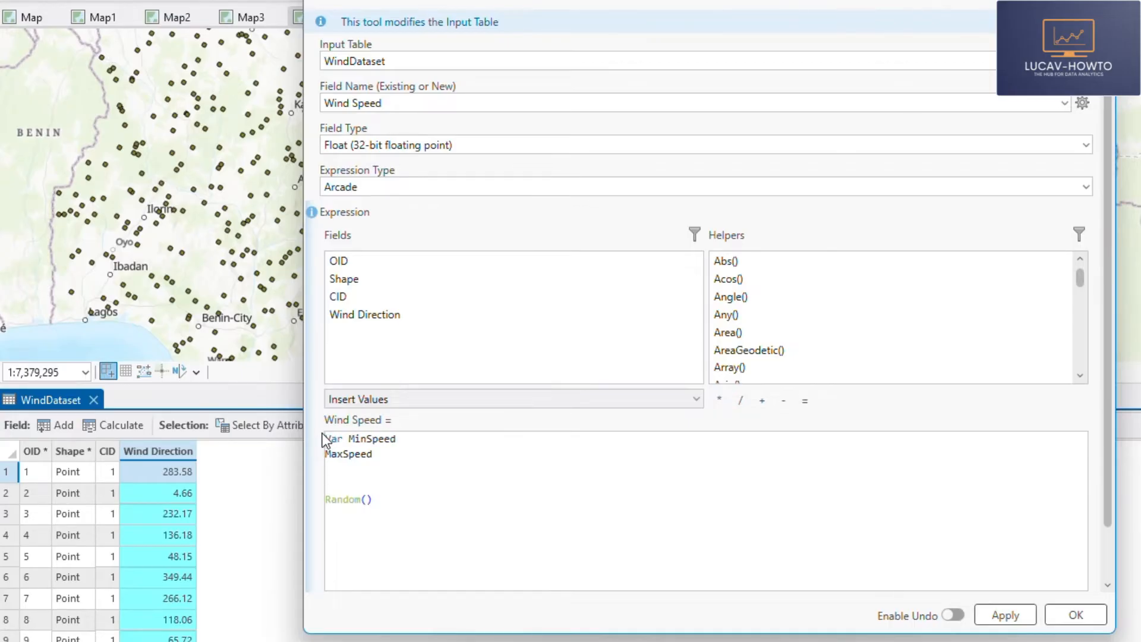
left_click(416, 439)
left_click(327, 454)
type("Var")
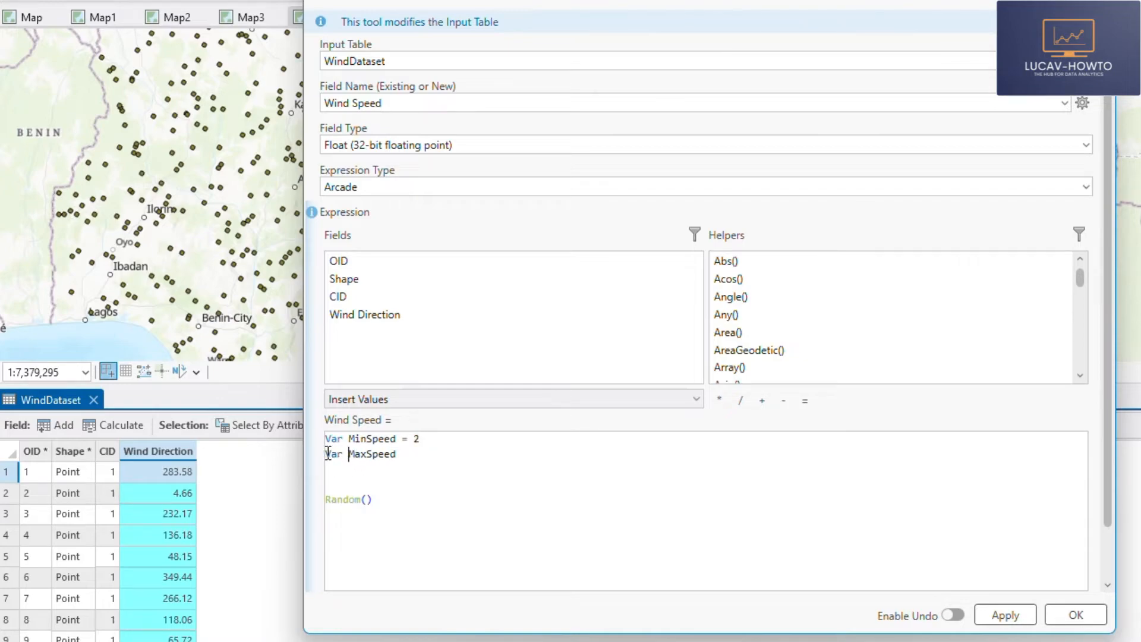
left_click(428, 457)
key("Return")
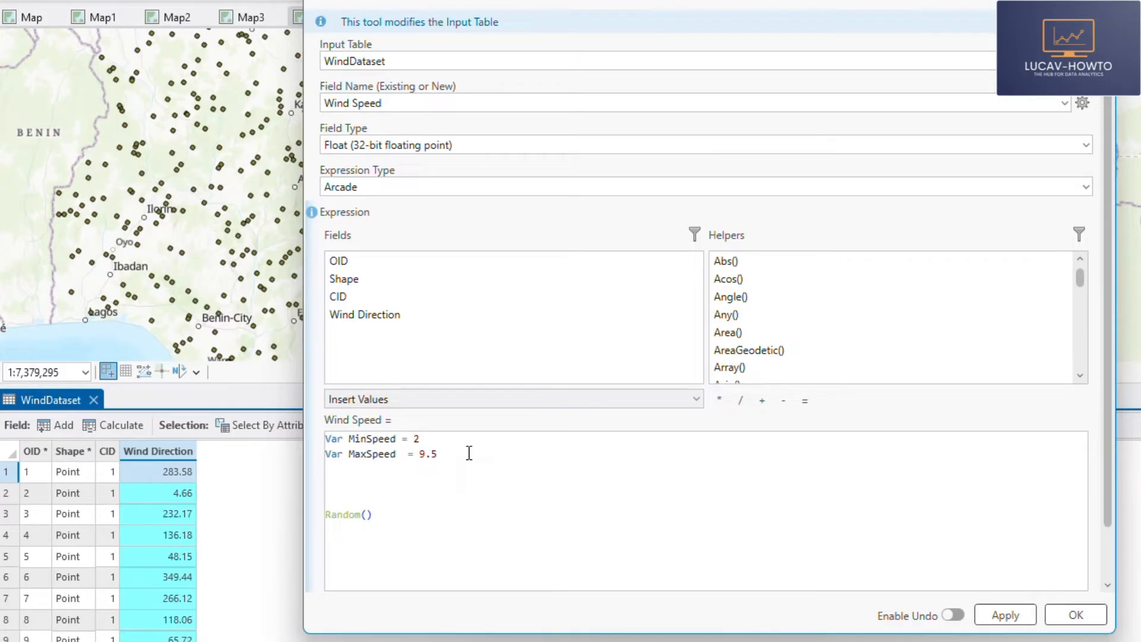
- Add a variable WSRange to the expression, defined as MaxSpeed - MinSpeed
type("WSRange =")
left_click(327, 469)
type("var")
double_click(379, 454)
key("ctrl+c")
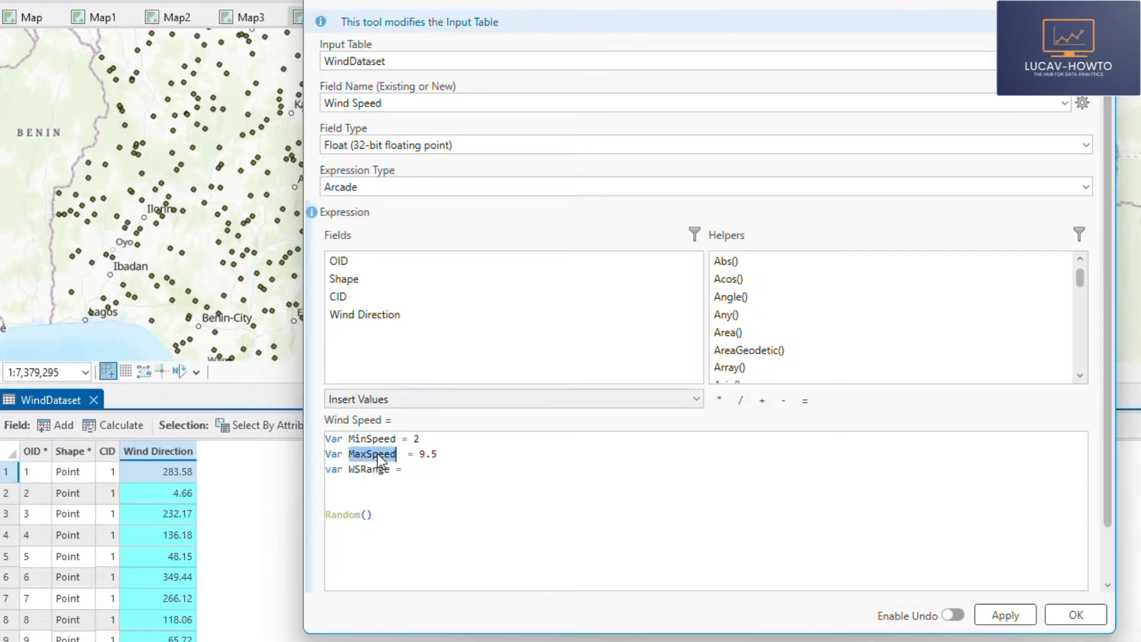
left_click(433, 468)
key("ctrl+v")
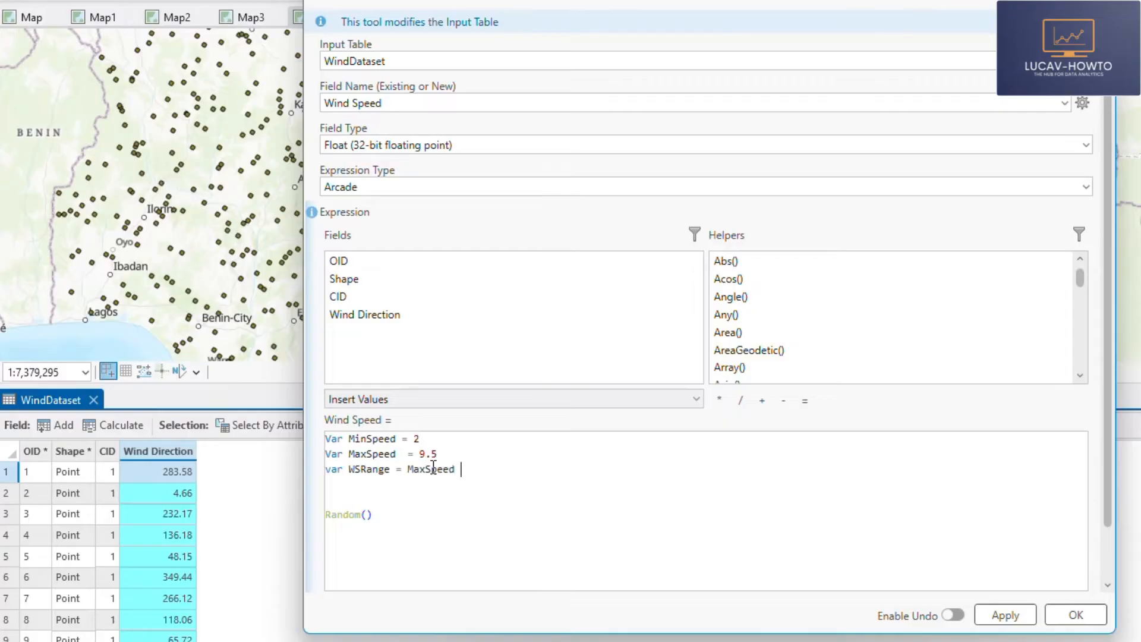
double_click(366, 439)
key("ctrl+c")
left_click(479, 469)
key("ctrl+v")
key("Return")
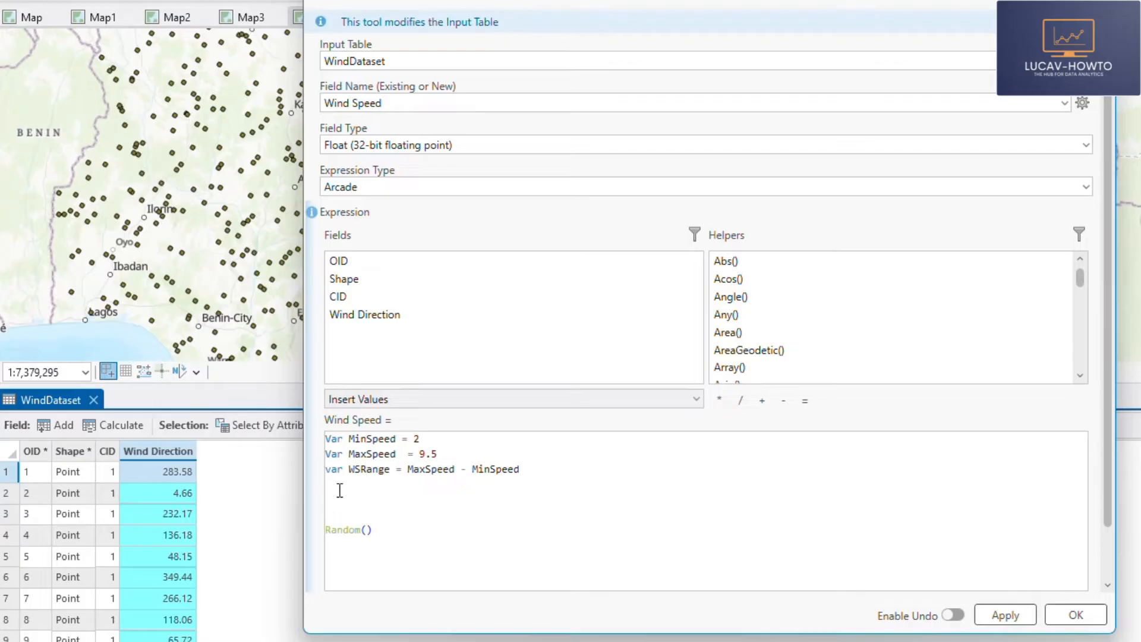
- Add the line console(WSRange) above Random(), validate the Wind Speed expression and view its console messages
left_click(368, 495)
type("console(")
type("WSRange")
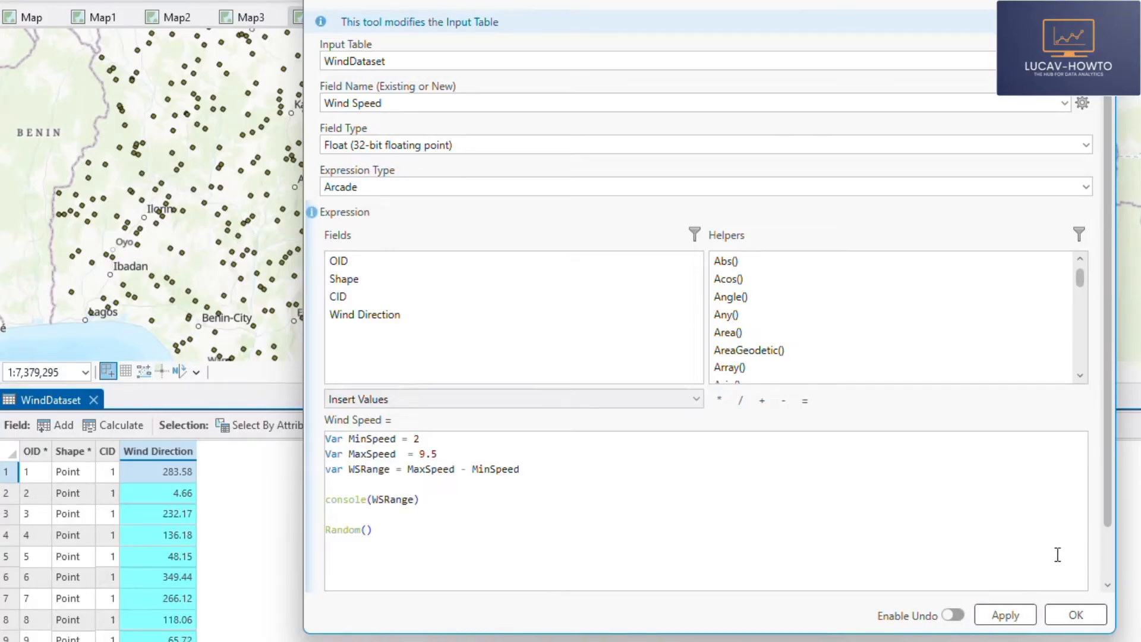
scroll(1103, 539, "down", 2)
left_click(1004, 549)
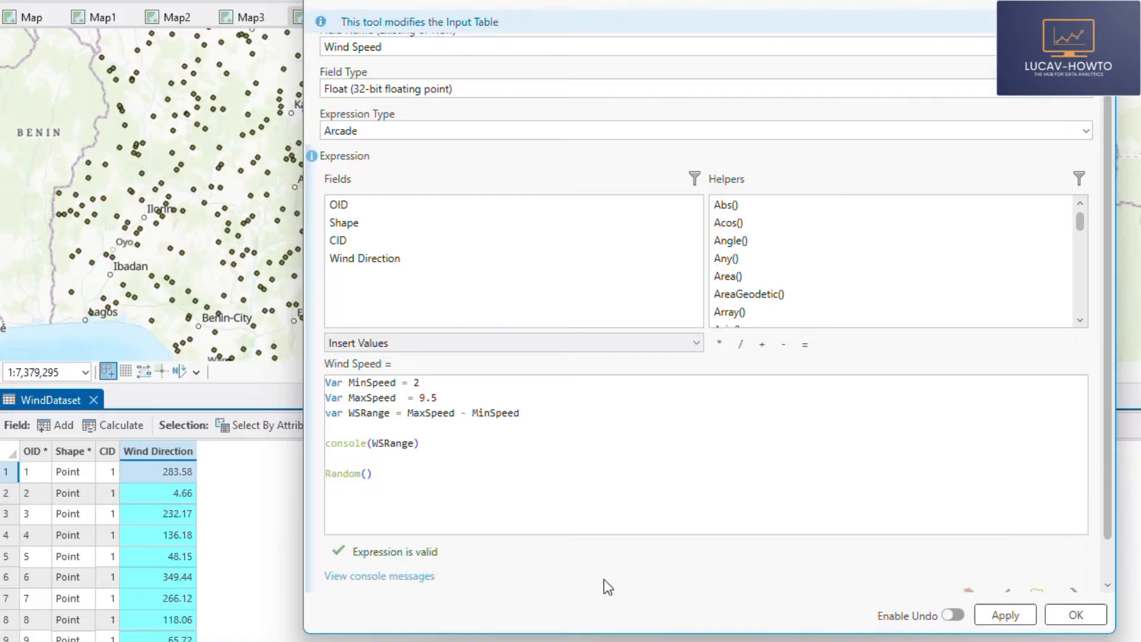
left_click(379, 576)
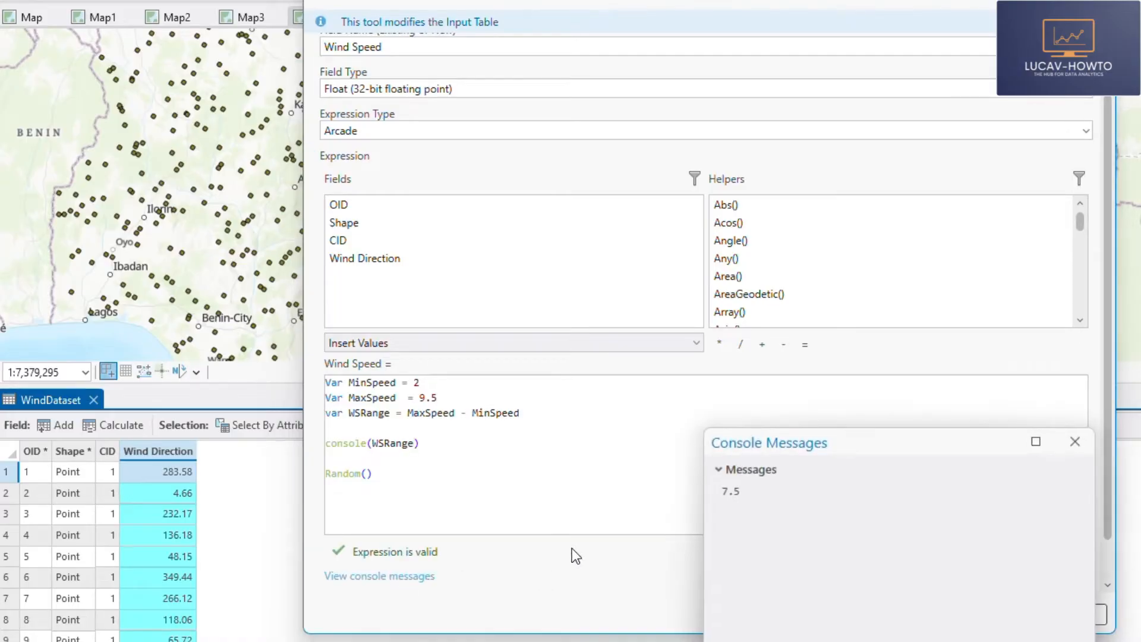
- Close the console messages and comment out the console(WSRange) line in the Wind Speed expression
left_click(1075, 441)
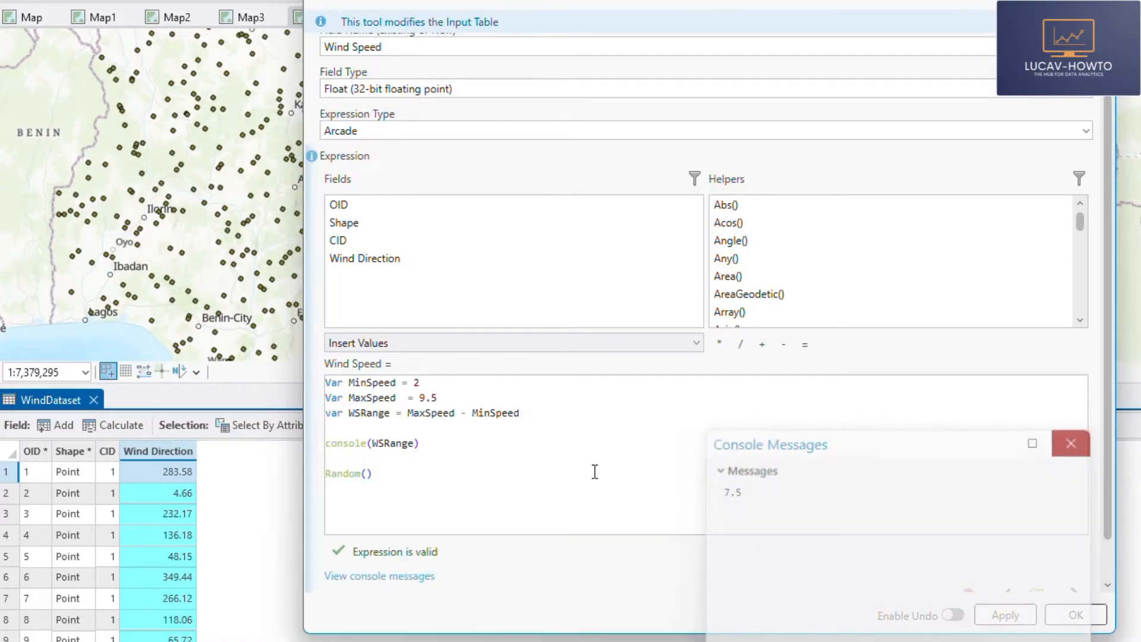
left_click(328, 442)
type("//")
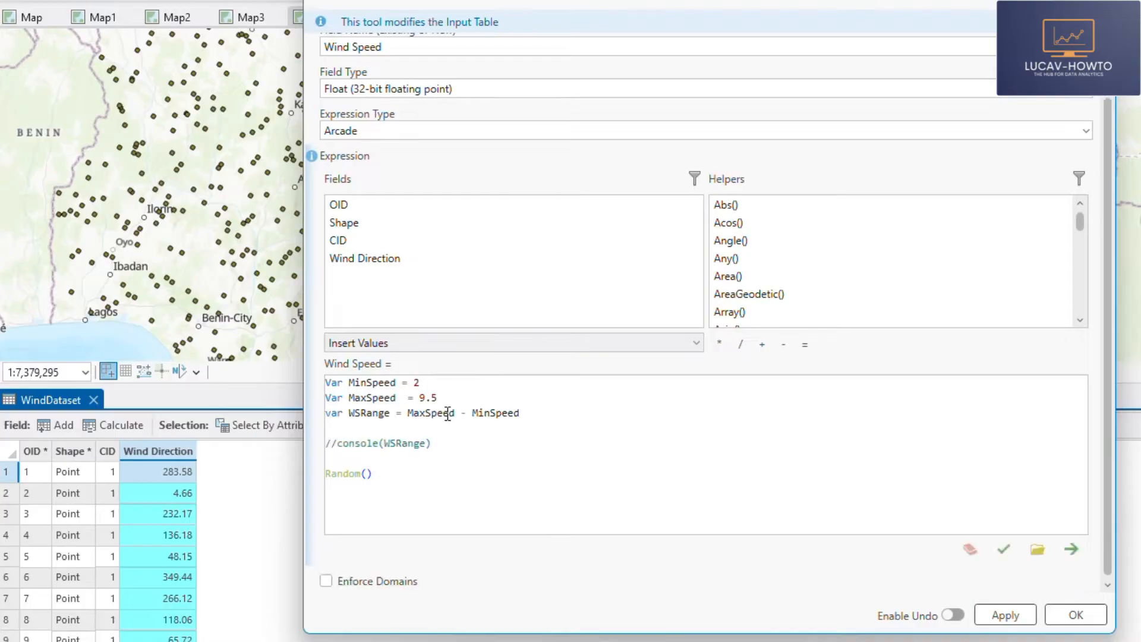
- Multiply Random() by WSRange in the last line of the Wind Speed expression and validate it
left_click(386, 476)
type("*")
double_click(368, 415)
key("ctrl+c")
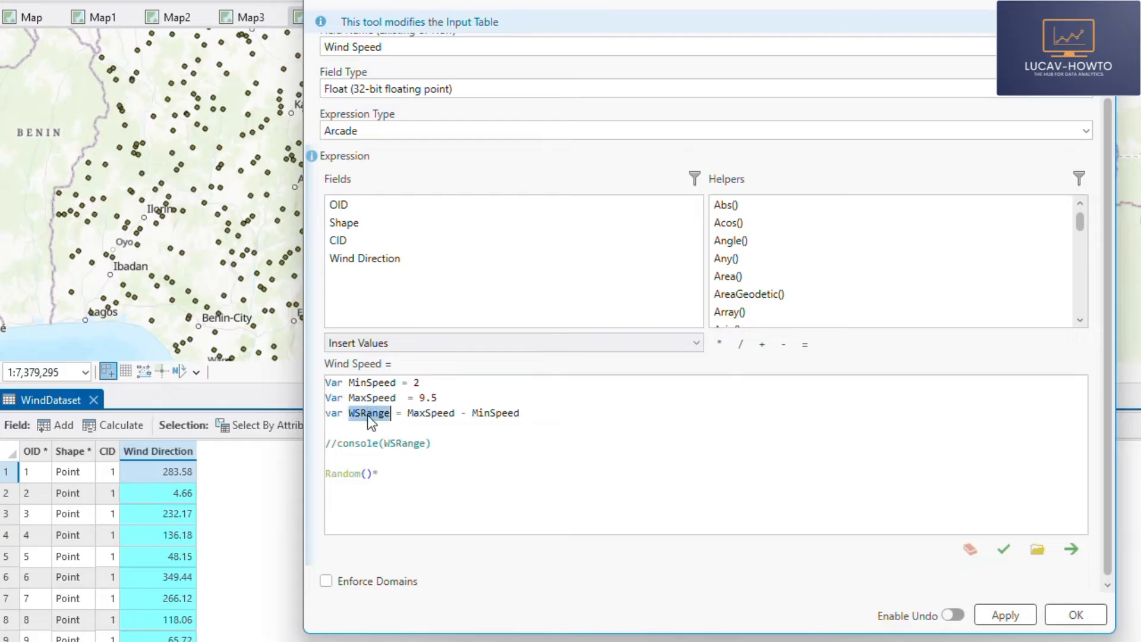
left_click(402, 474)
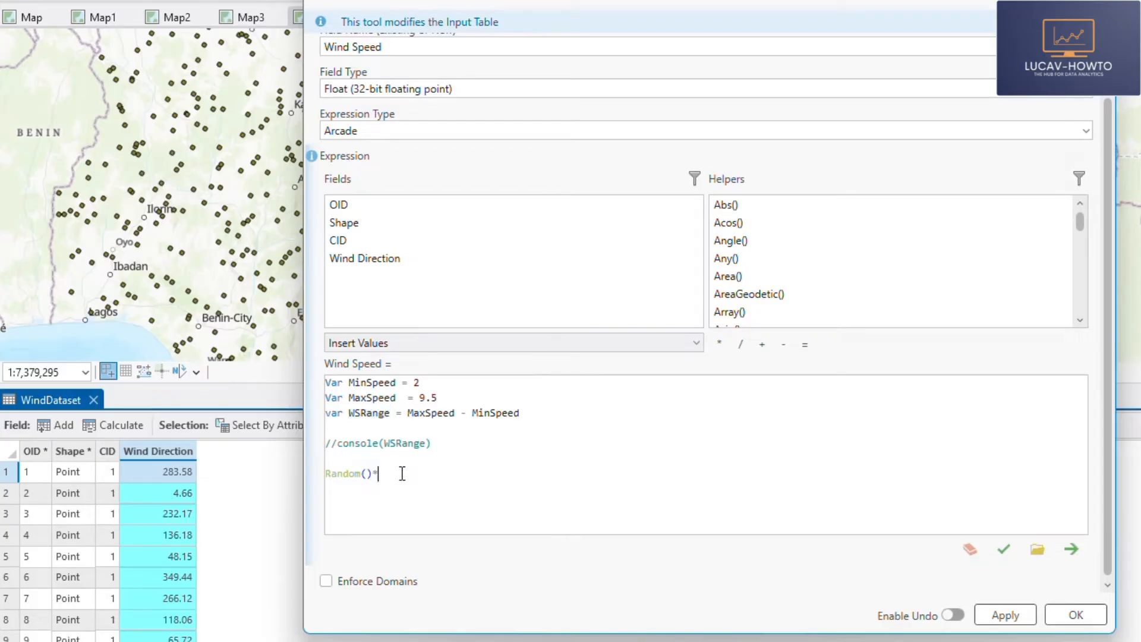
key("ctrl+v")
left_click(1004, 549)
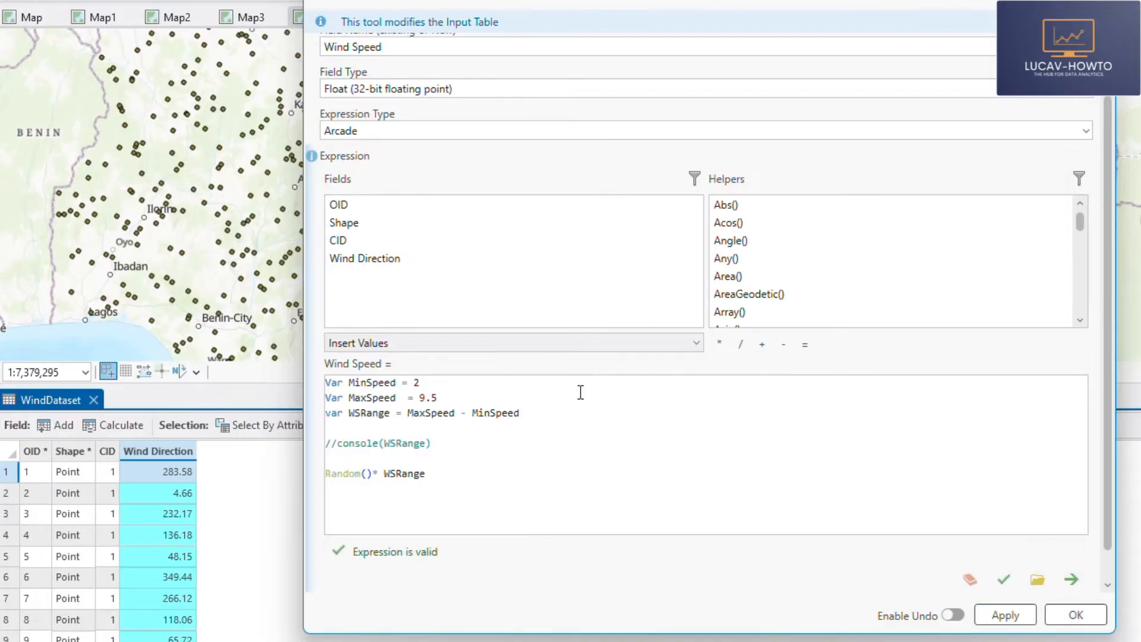
- Run the calculation to add and fill the Wind Speed field, and dismiss the tool's results message
scroll(515, 95, "up", 2)
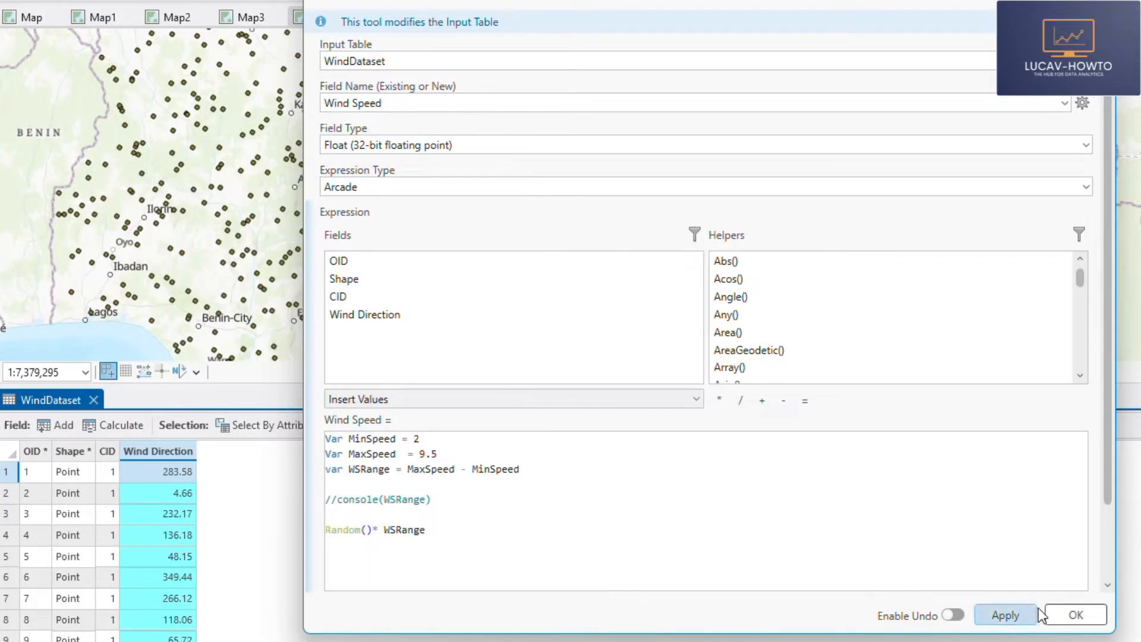
left_click(1076, 614)
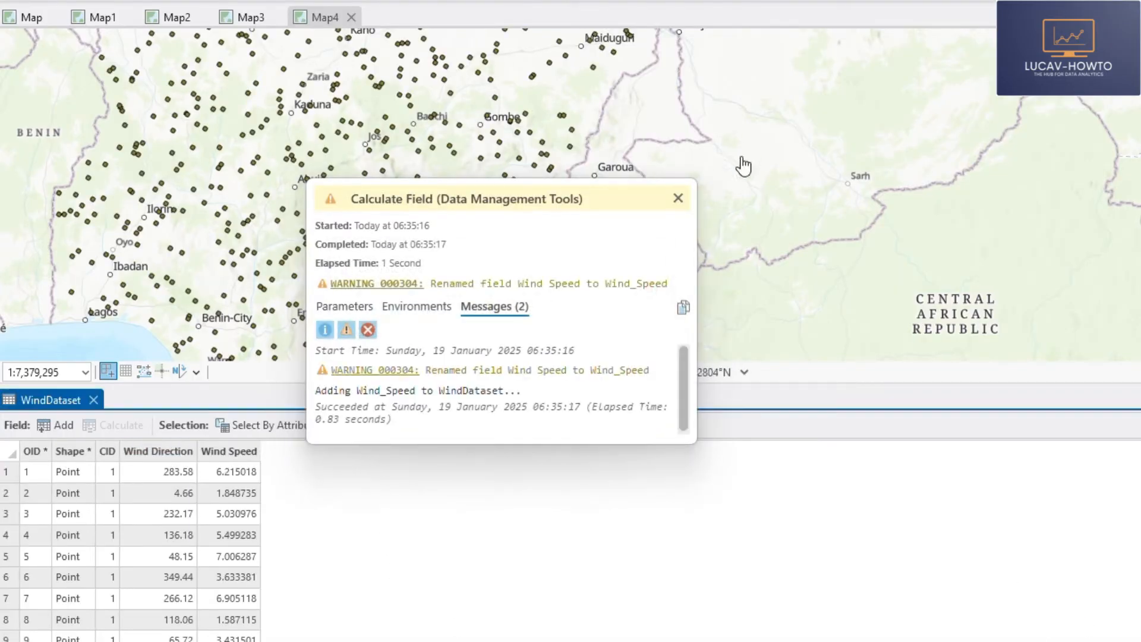
left_click(678, 197)
- Sort the Wind Speed column ascending and descending to check its lowest and highest values
right_click(233, 452)
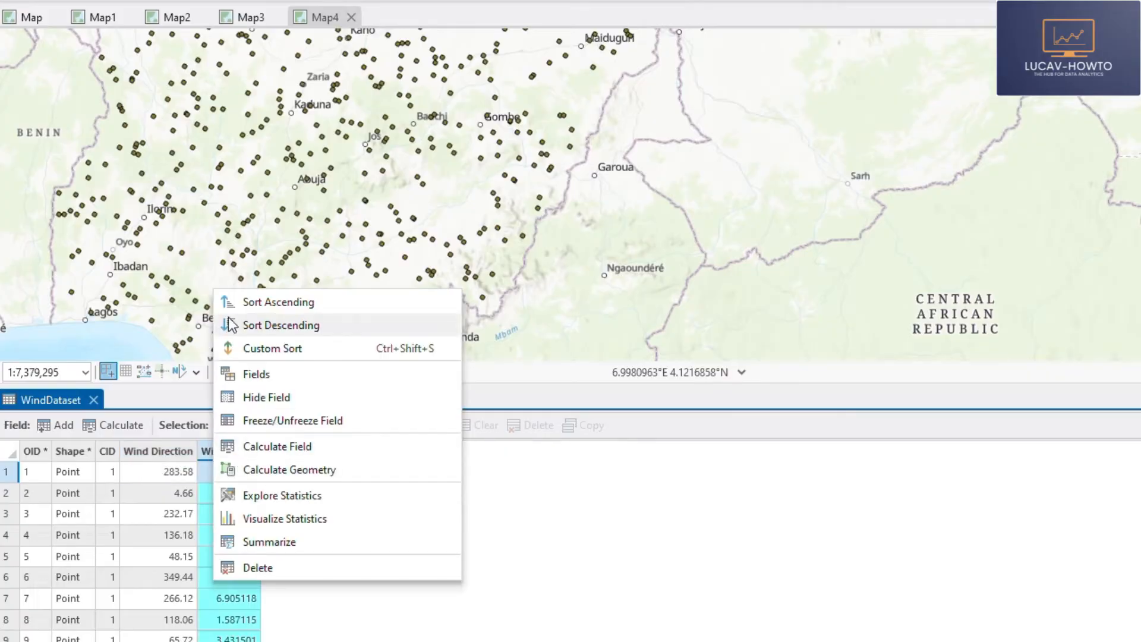
left_click(255, 304)
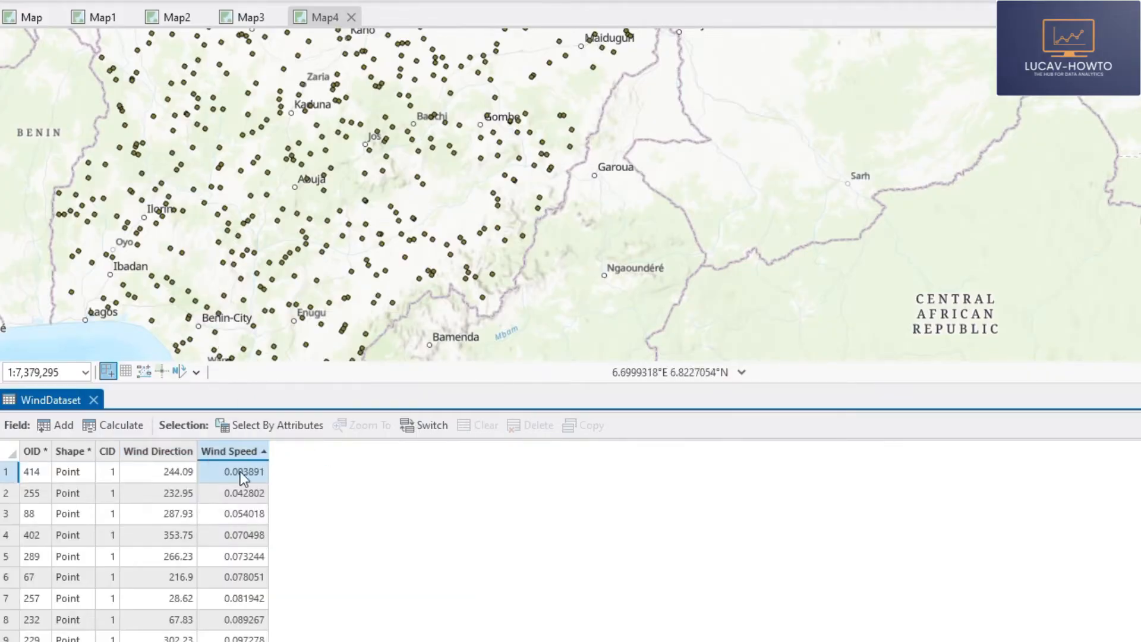
right_click(244, 453)
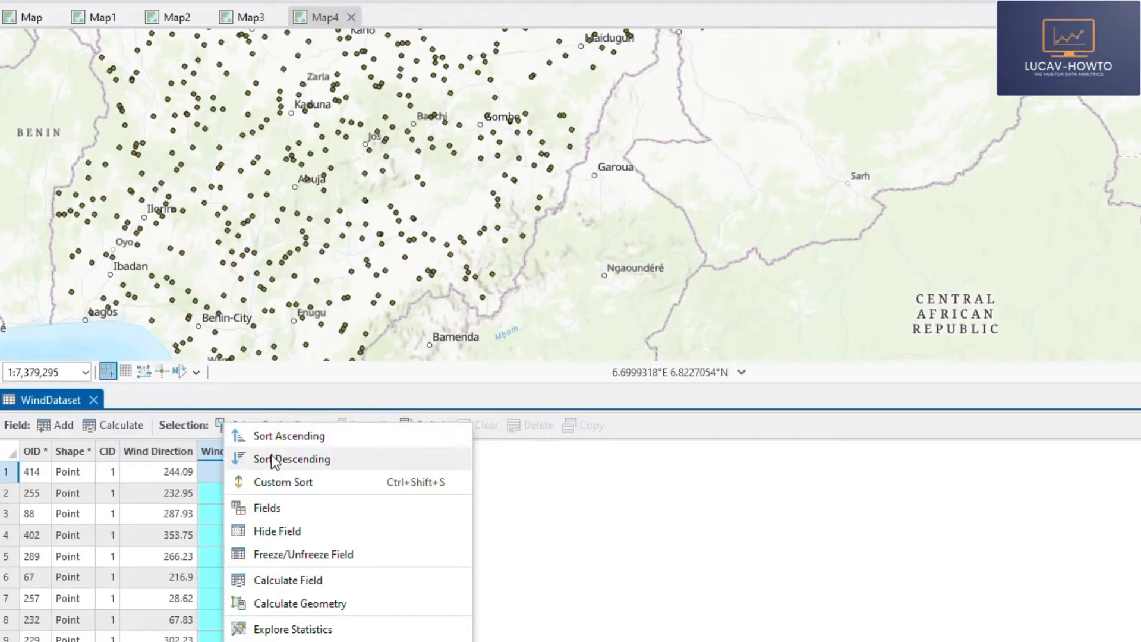
left_click(248, 387)
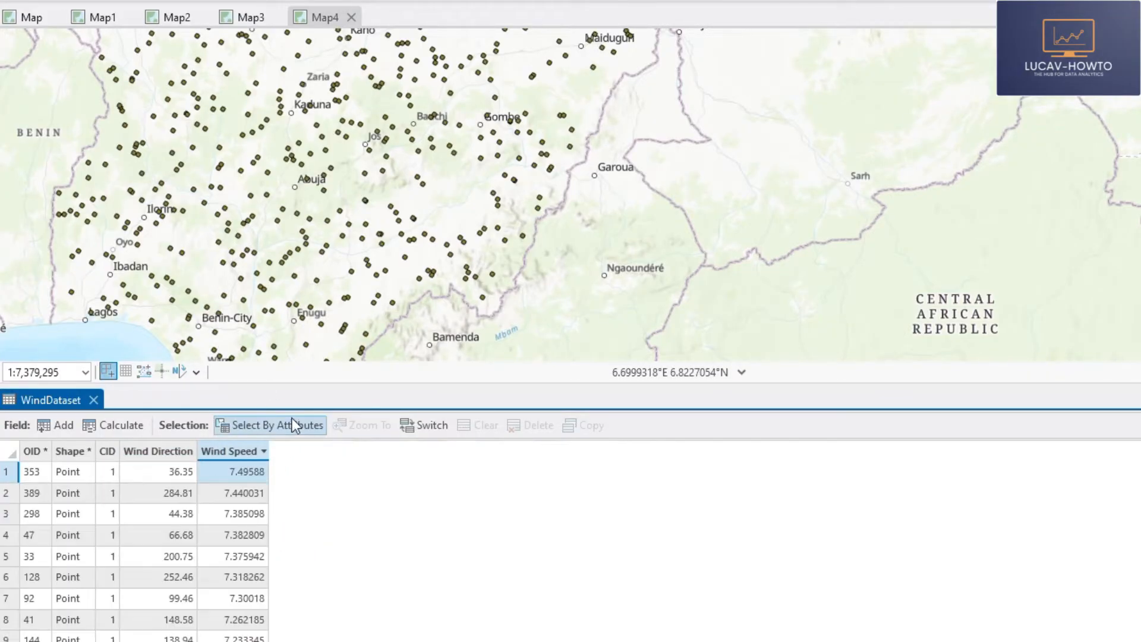
- Reopen the Wind Speed field calculation, add +2 to the end of Random()* WSRange and run it
right_click(240, 448)
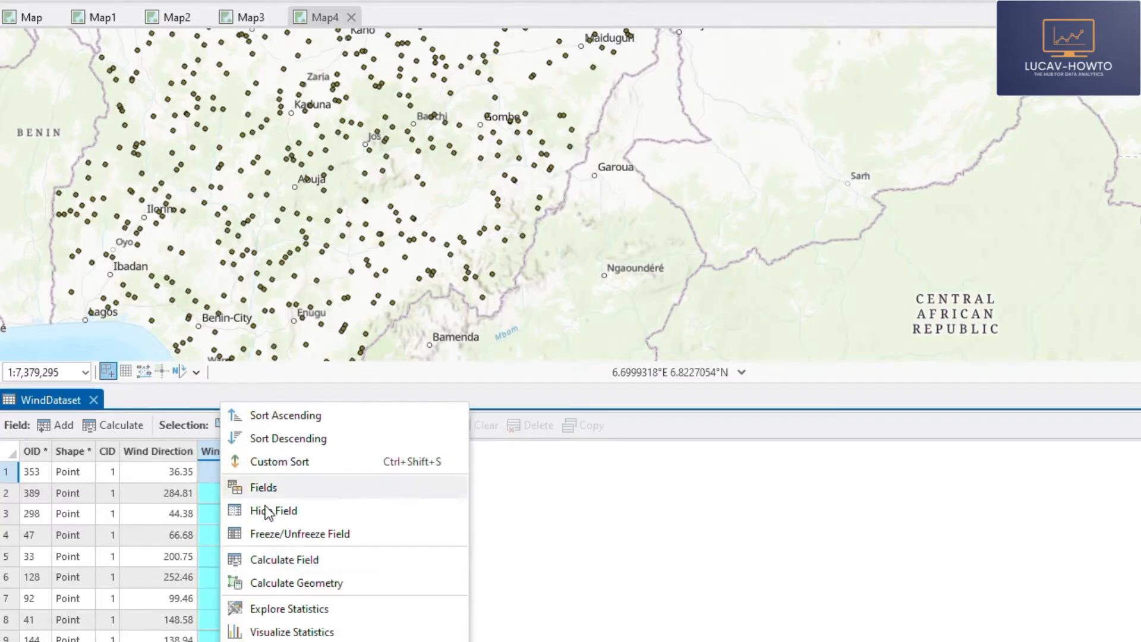
left_click(285, 561)
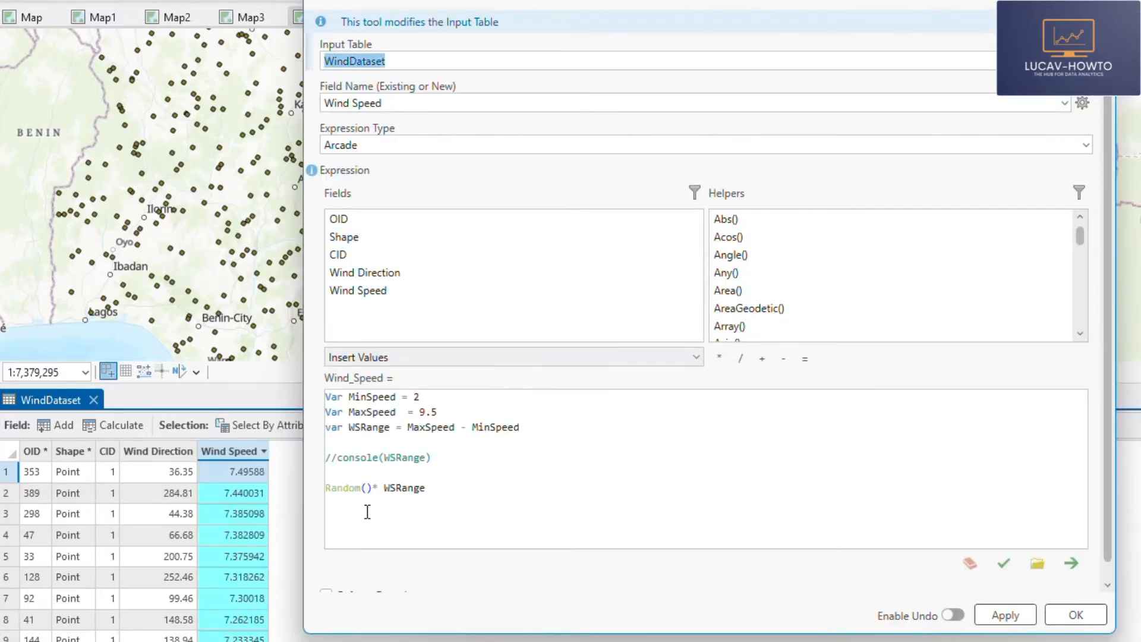
left_click(412, 1)
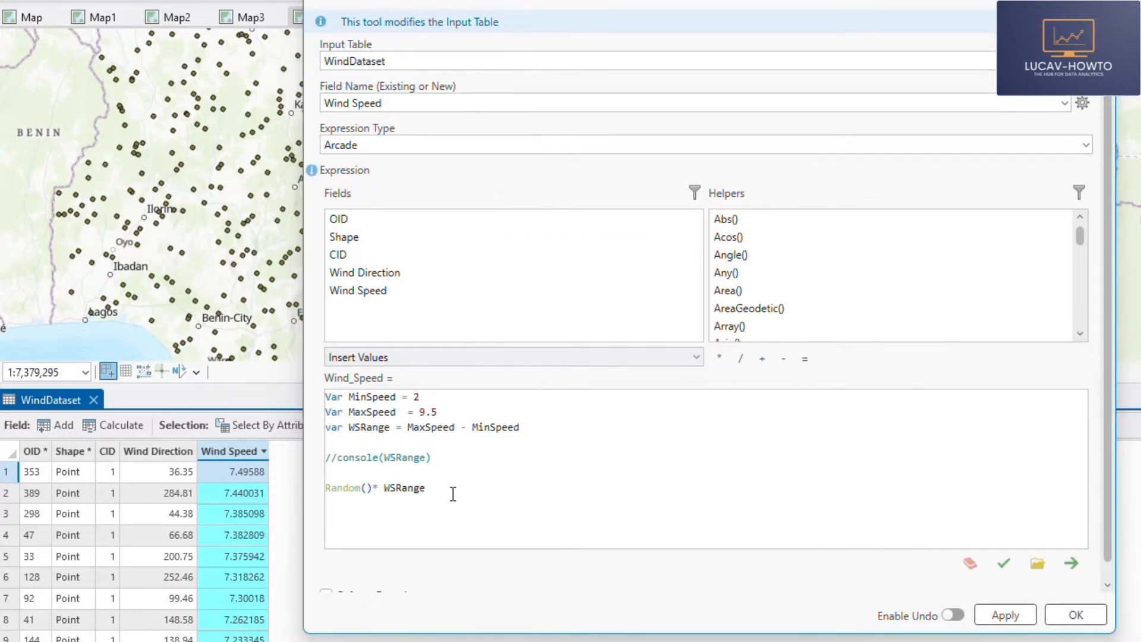
type("+2")
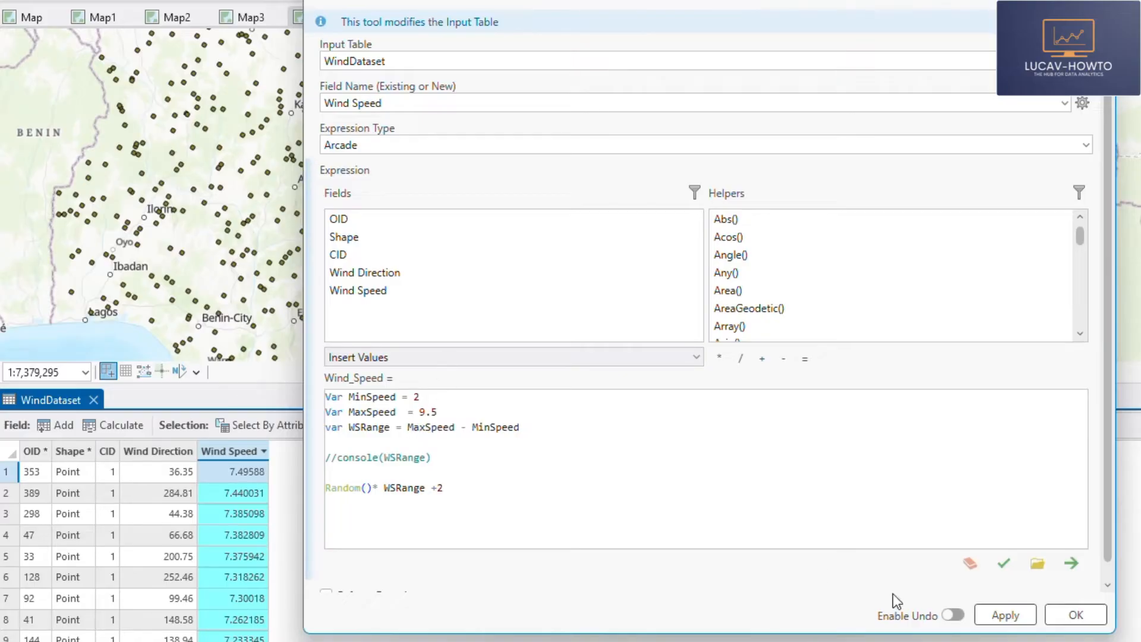
left_click(1085, 618)
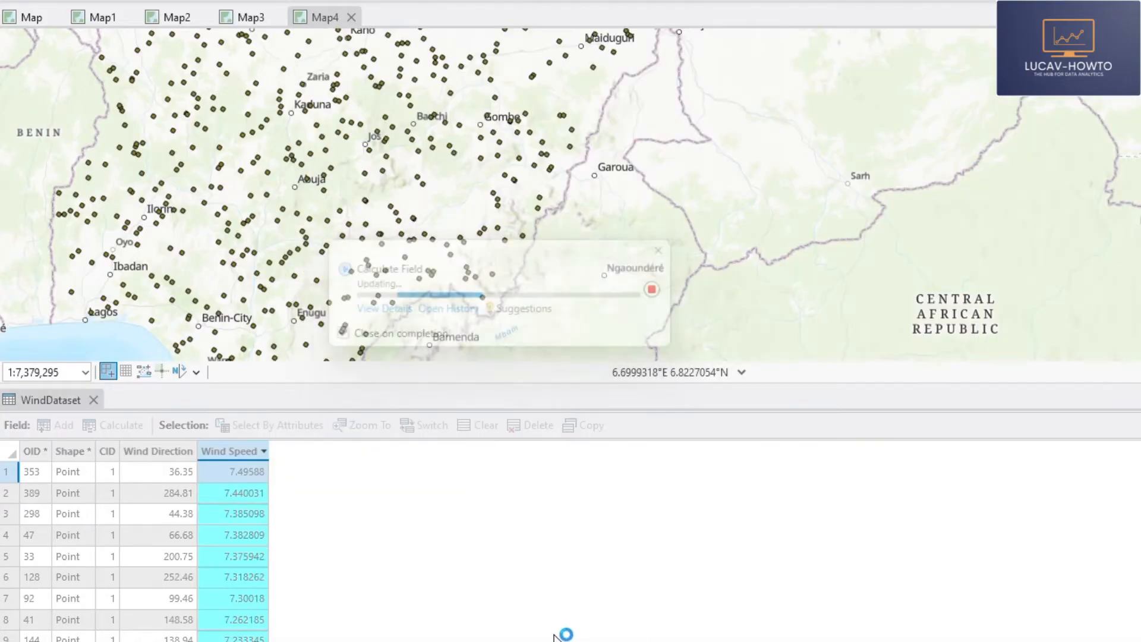
right_click(241, 451)
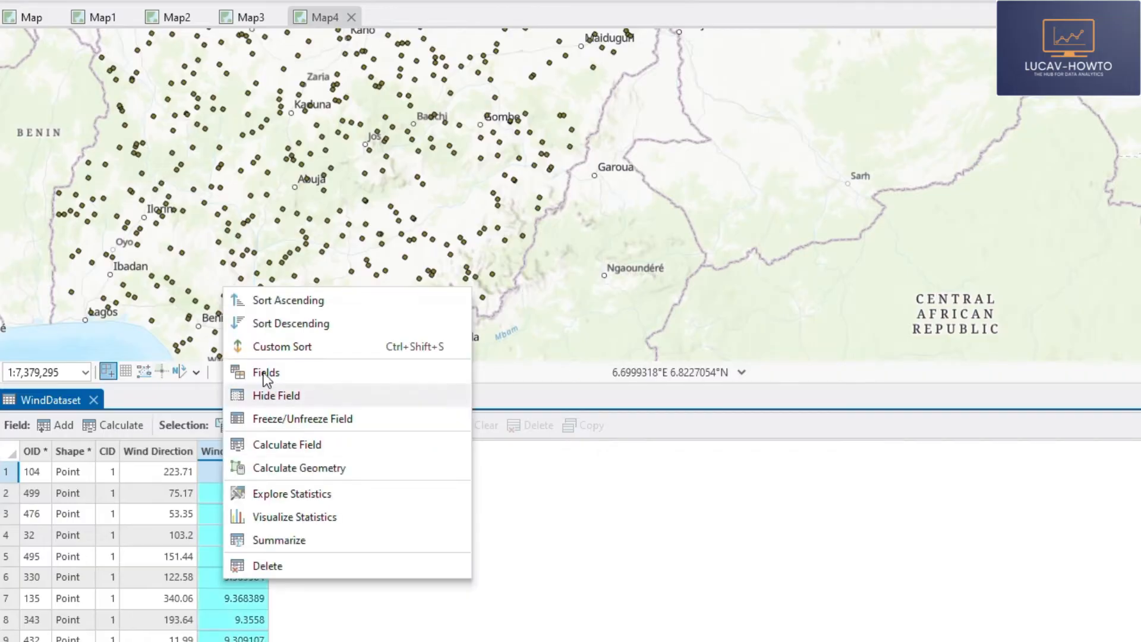
left_click(270, 470)
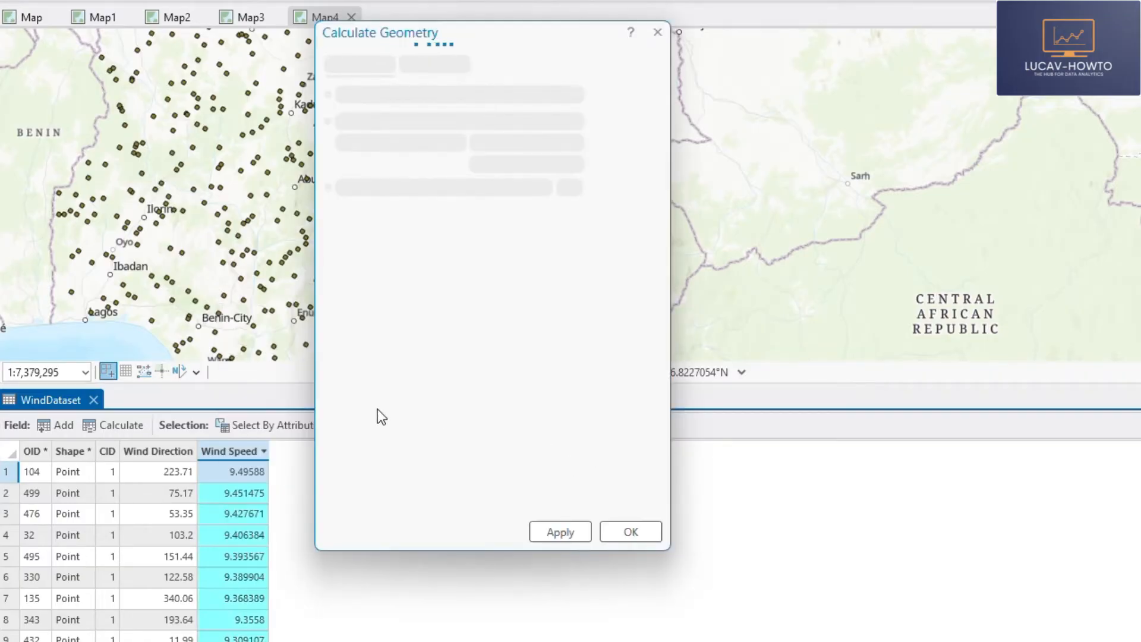
left_click(657, 32)
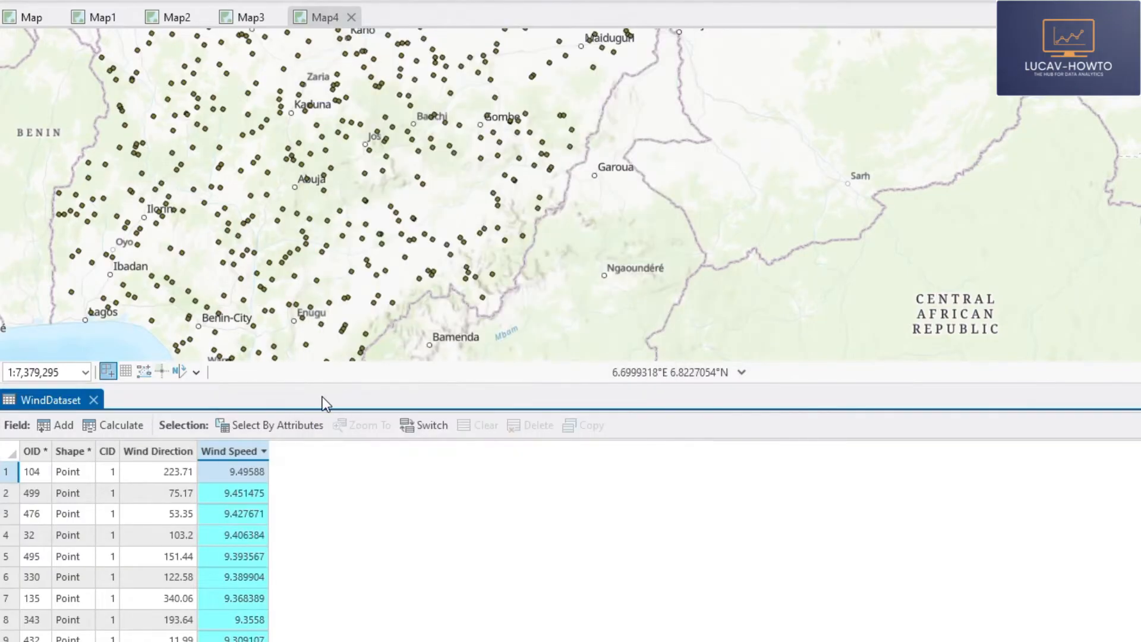
- Recalculate Wind Speed with the last line wrapped as Round(Random()* WSRange +2,1)
right_click(236, 454)
left_click(264, 423)
right_click(239, 451)
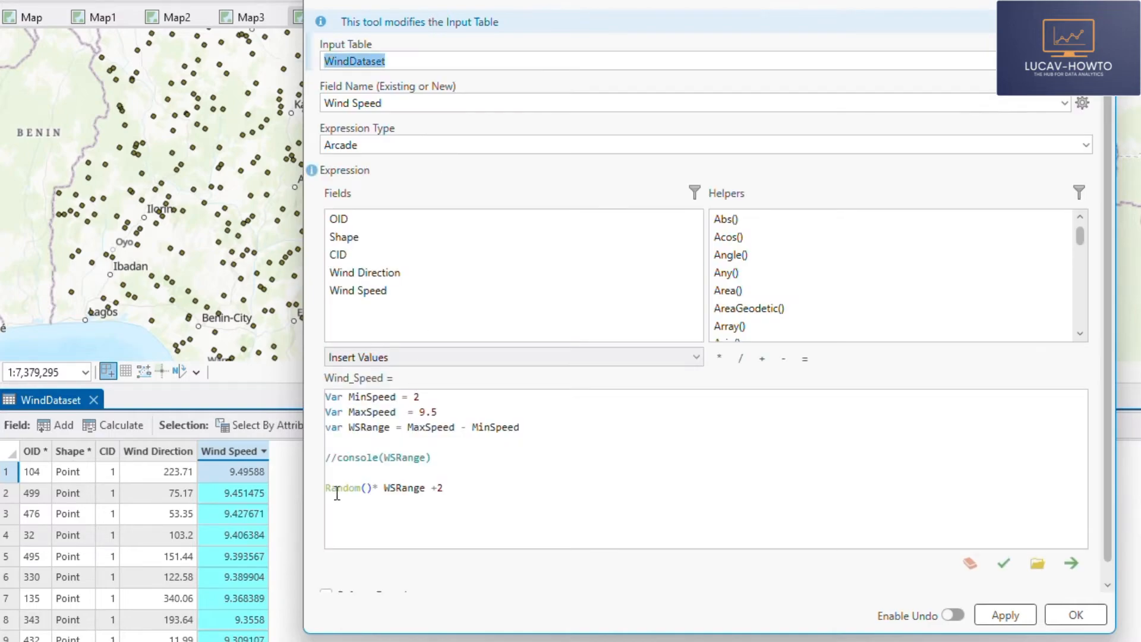
left_click(327, 489)
type("Round(")
left_click(496, 491)
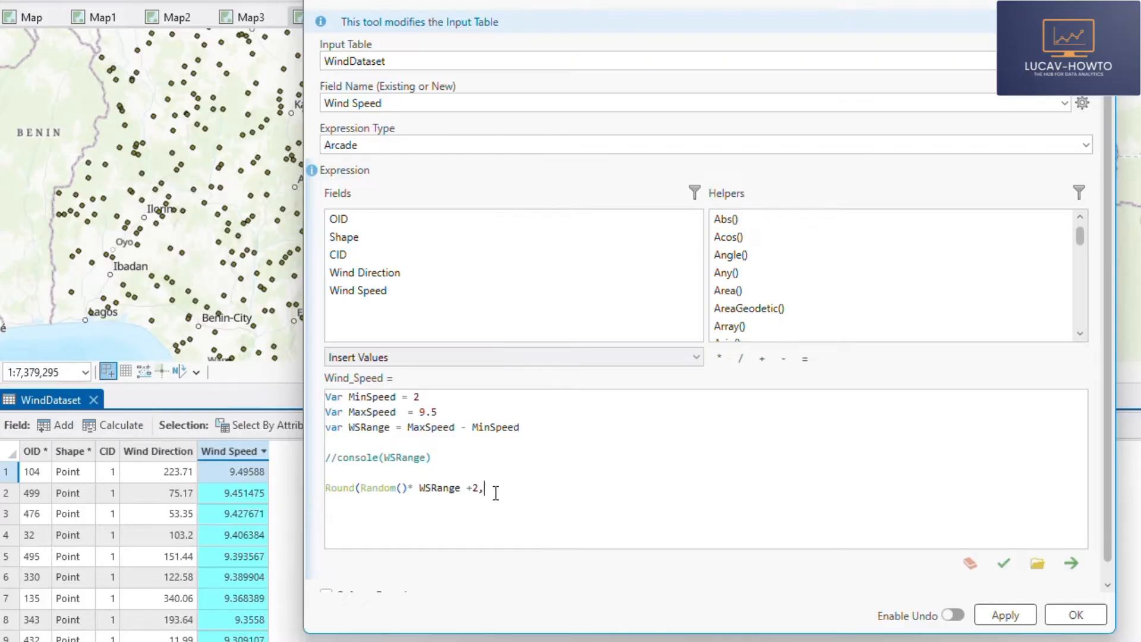
type(",1)")
left_click(1093, 614)
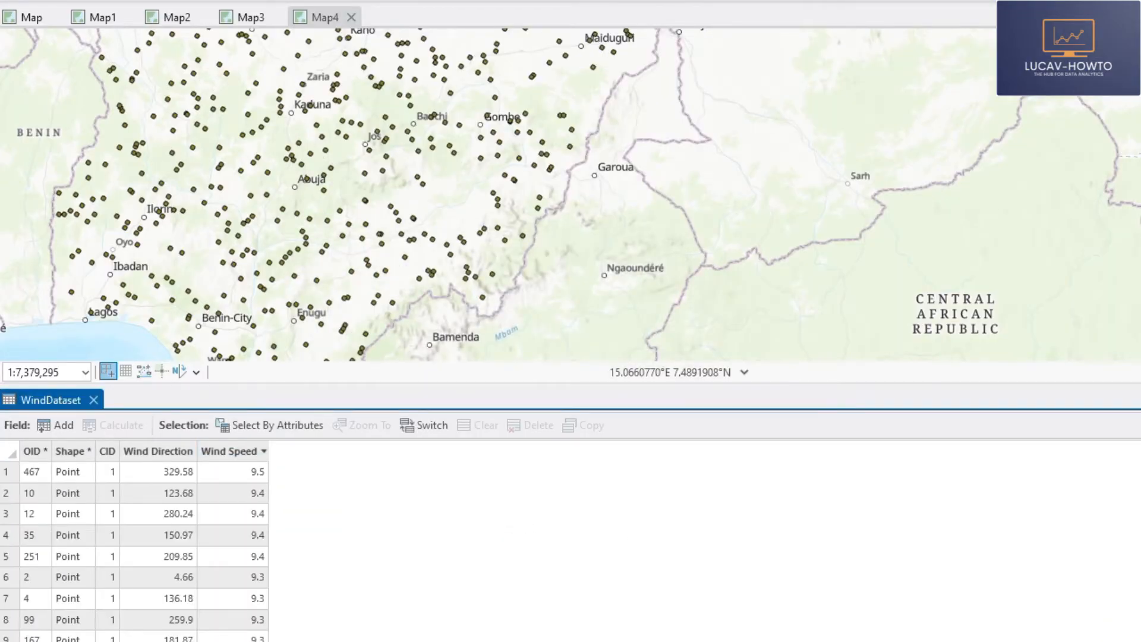
- Examine the rounded Wind Speed values by sorting the column ascending and back to descending
left_click(246, 447)
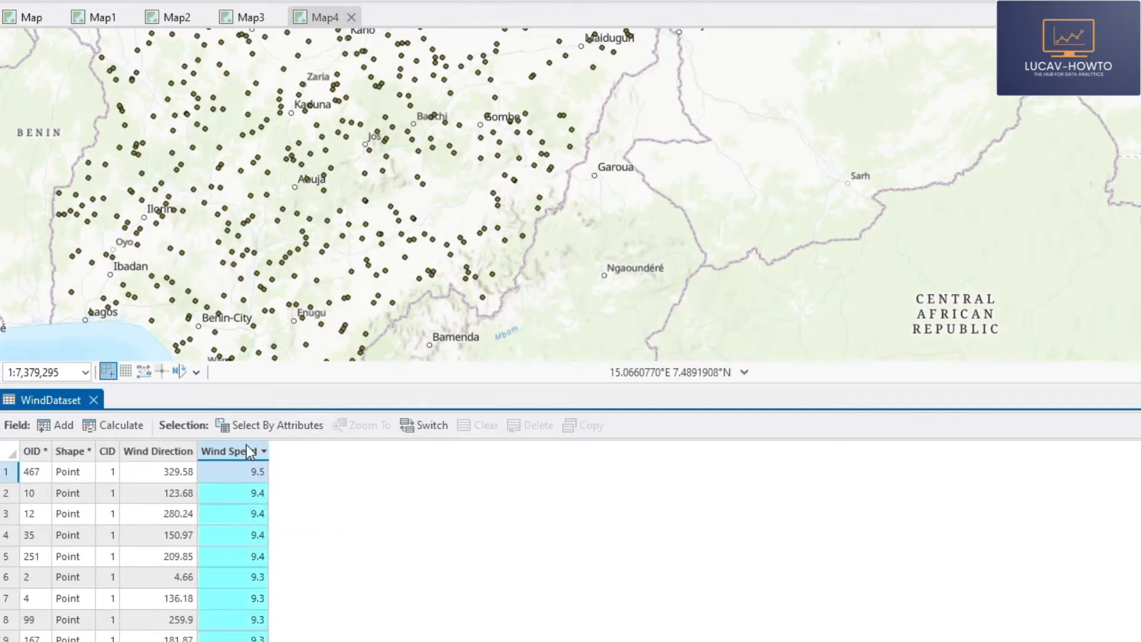
right_click(246, 445)
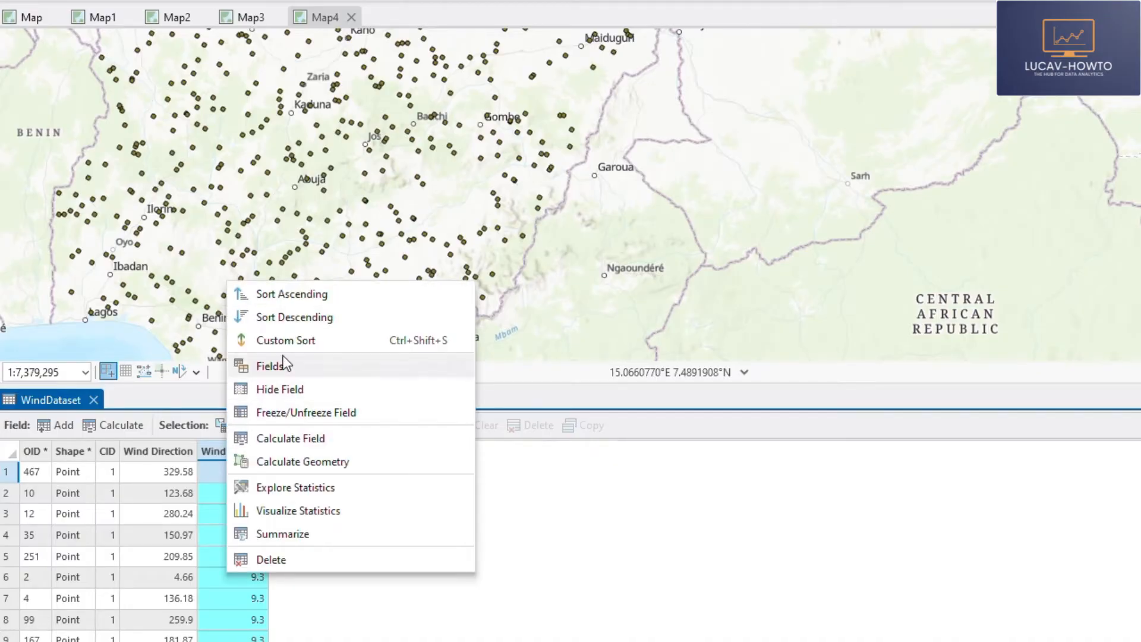
left_click(288, 295)
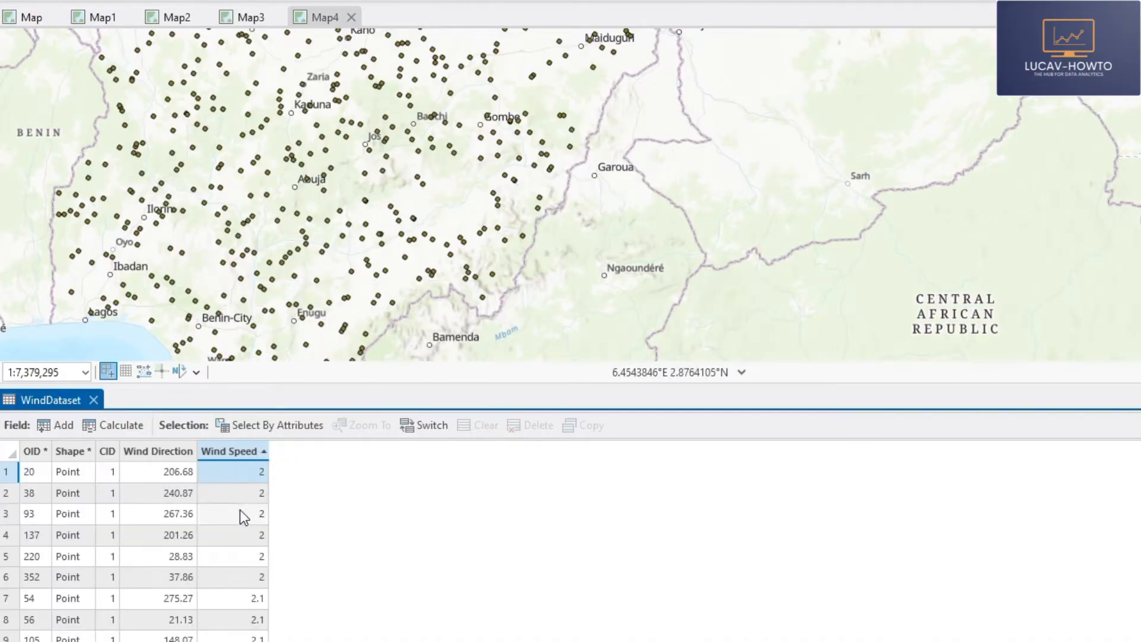
right_click(253, 451)
left_click(273, 395)
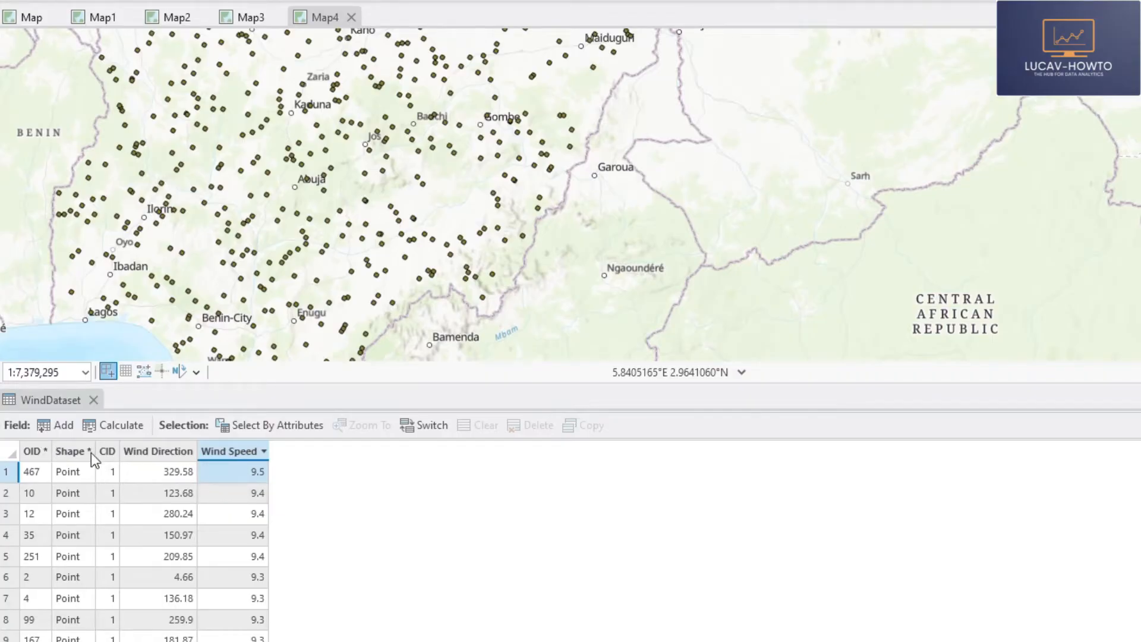
- Start a new field calculation on WindDataset for a field named Wind Category with the field type Text
left_click(119, 424)
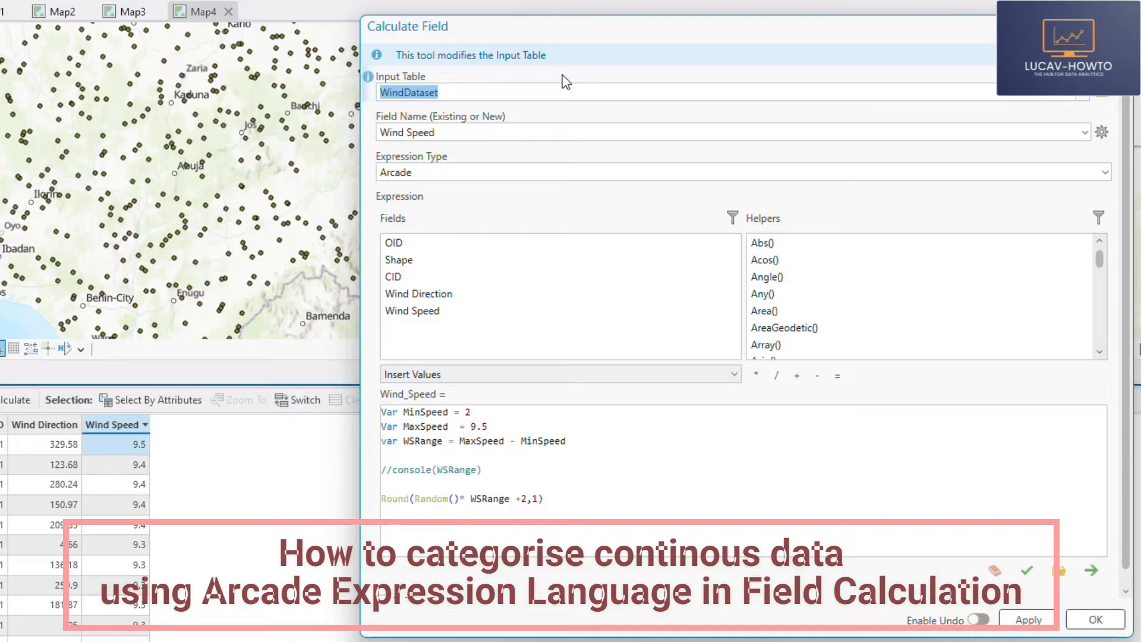
left_click(462, 127)
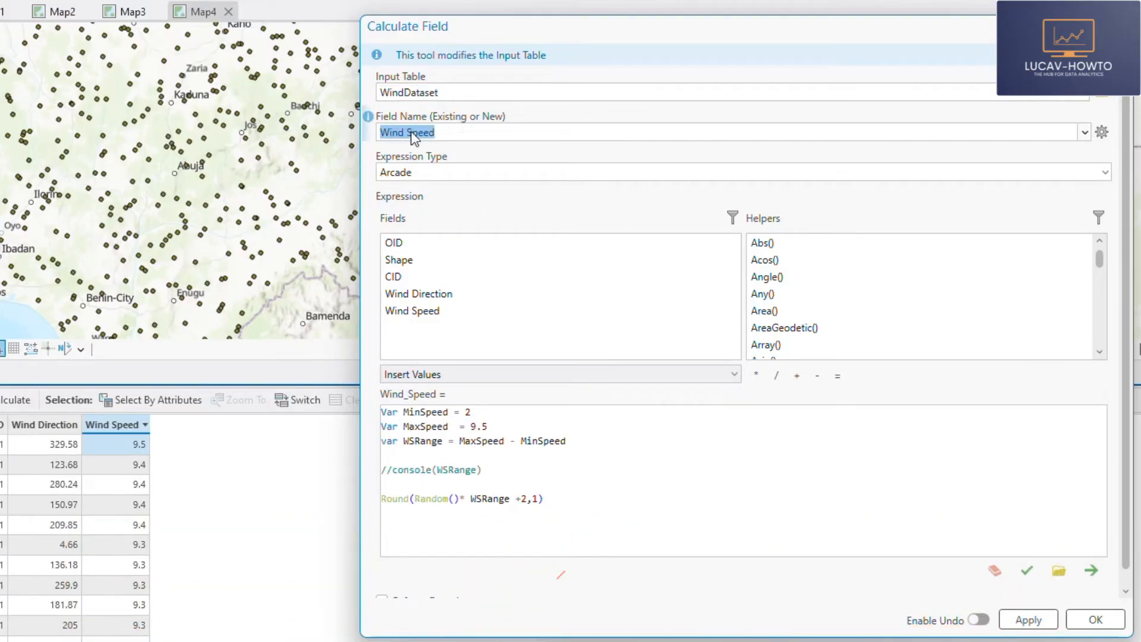
type("Wind C")
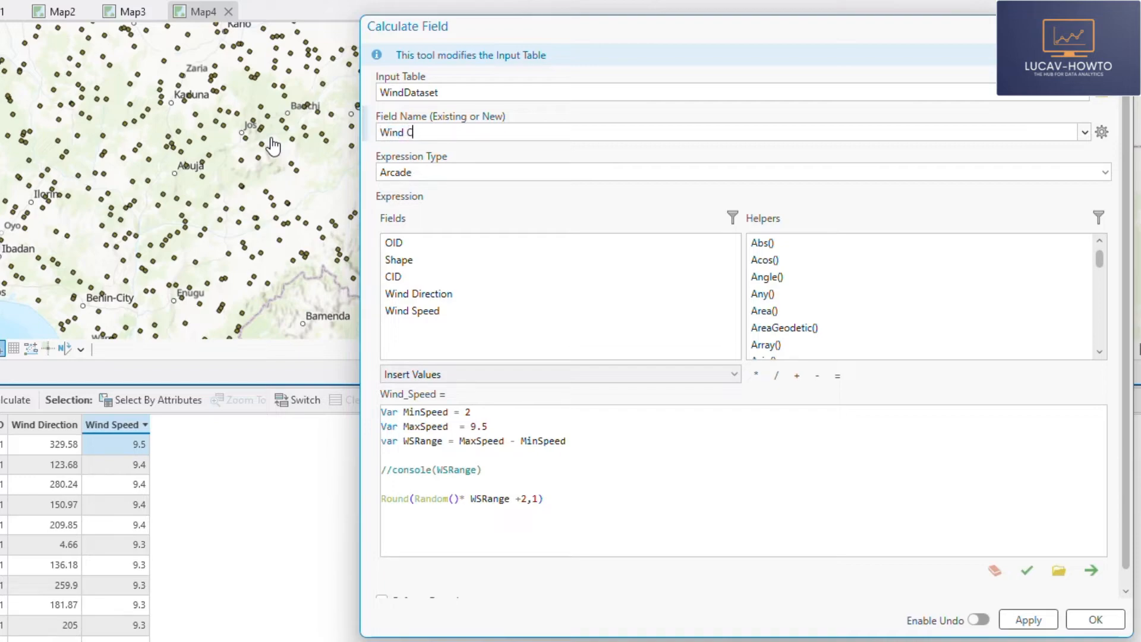
type("ategory")
left_click(477, 504)
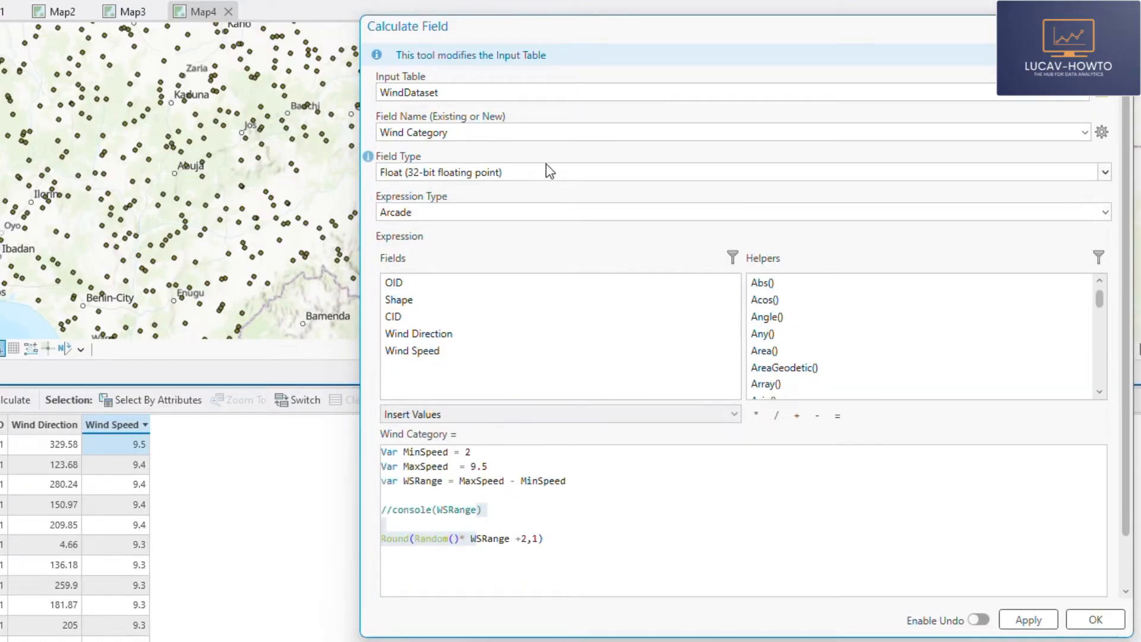
left_click(525, 173)
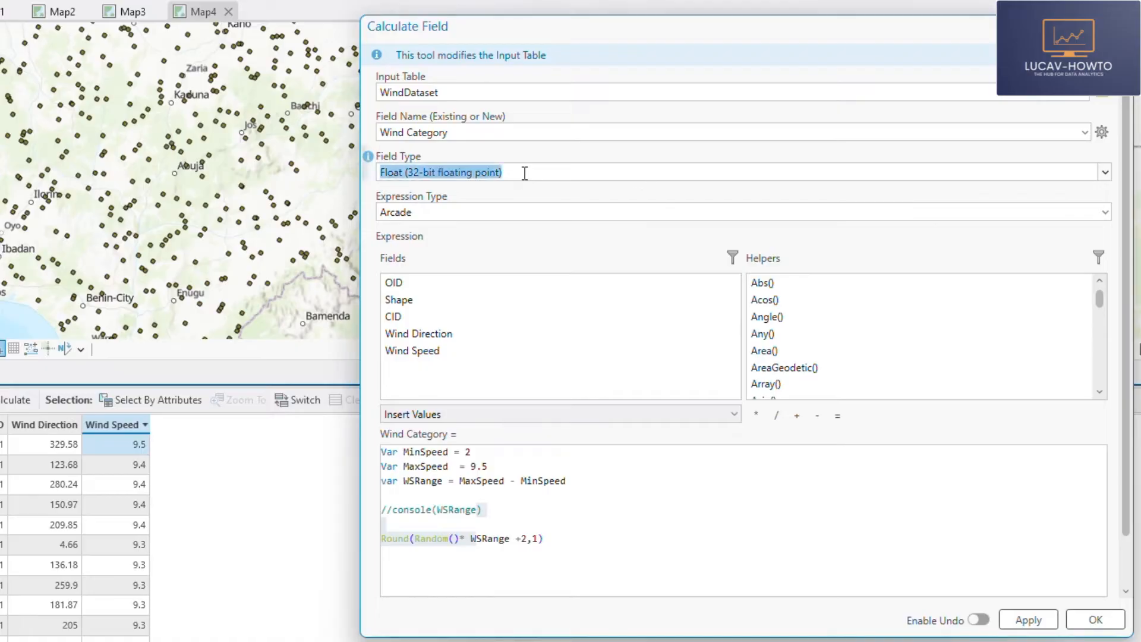
type("Text")
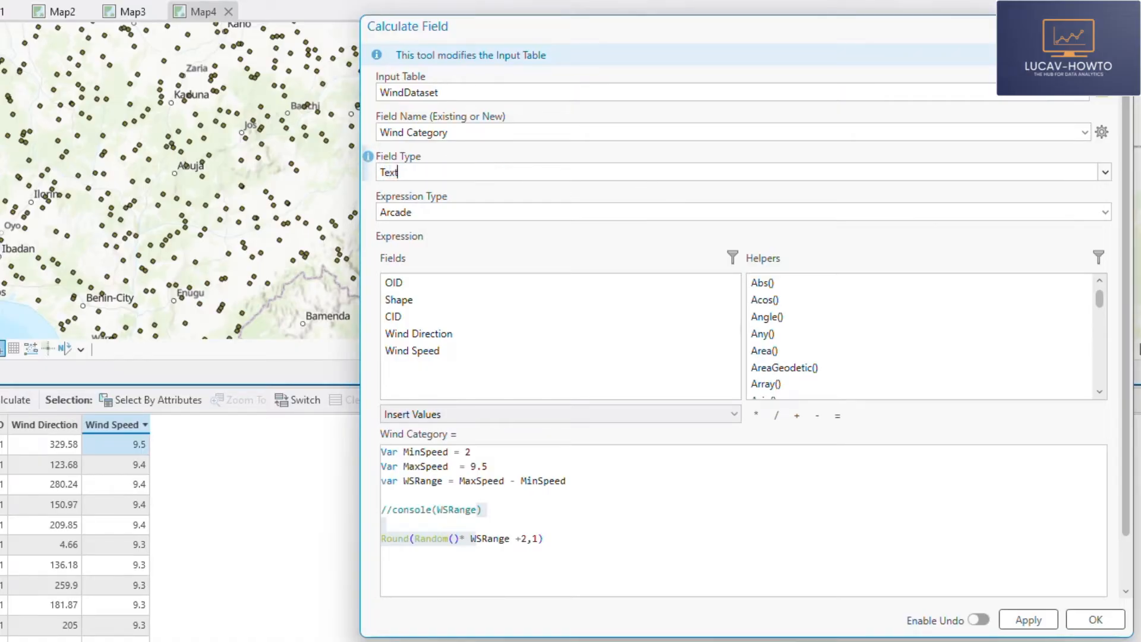
- Replace the whole Wind Category expression with the Wind Speed field reference, $feature.Wind_Speed, and place the cursor before it
left_click(570, 546)
left_click_drag(571, 545, 344, 438)
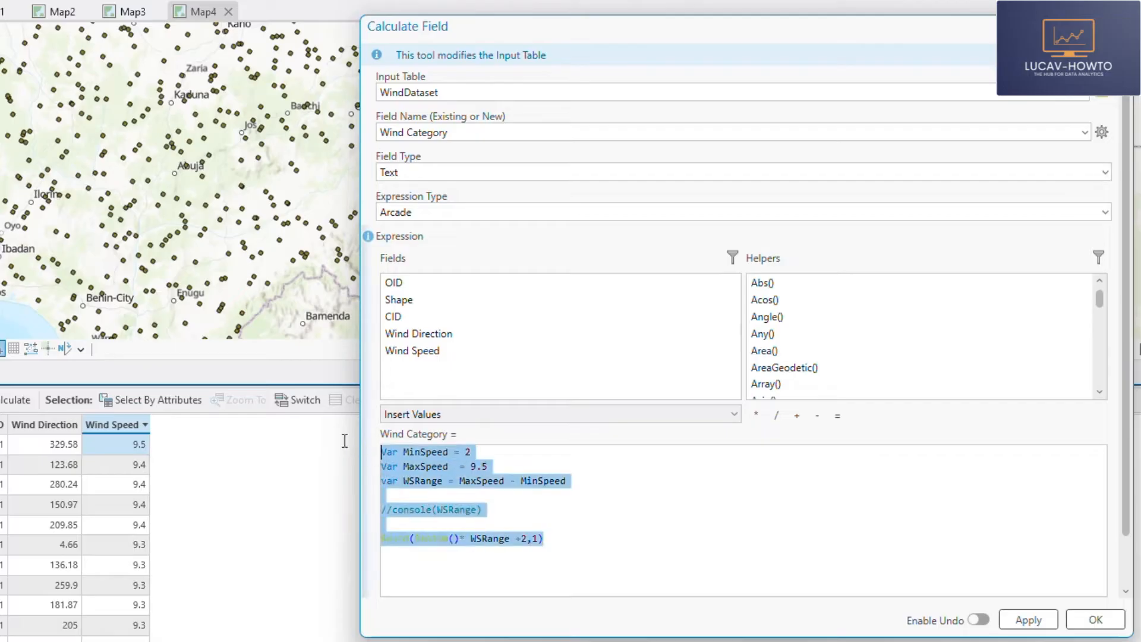
double_click(412, 350)
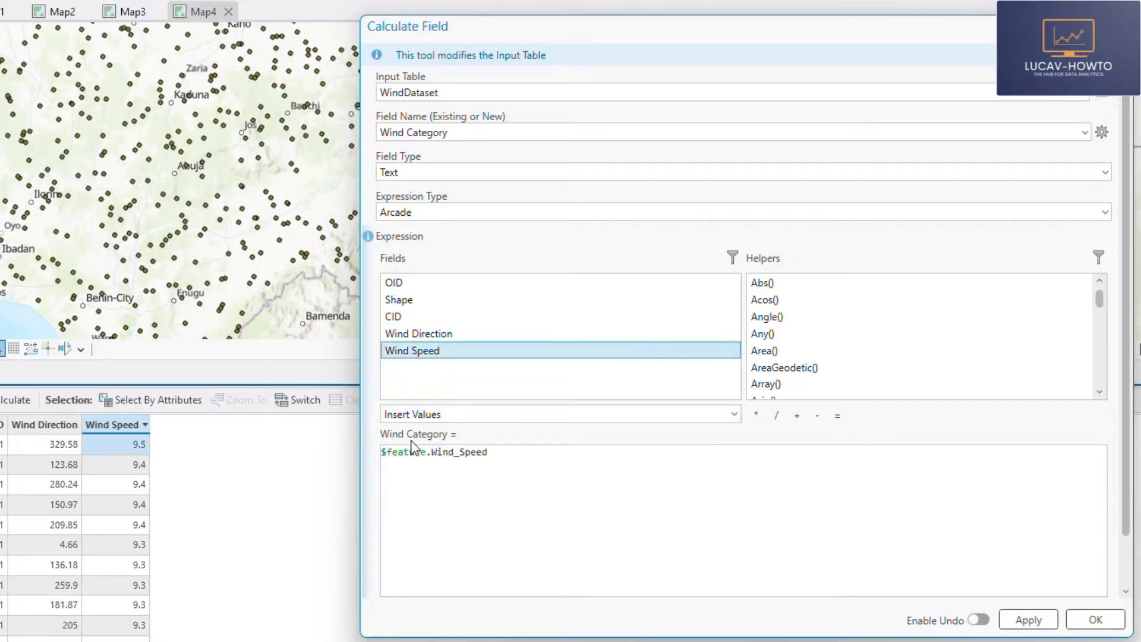
left_click(378, 457)
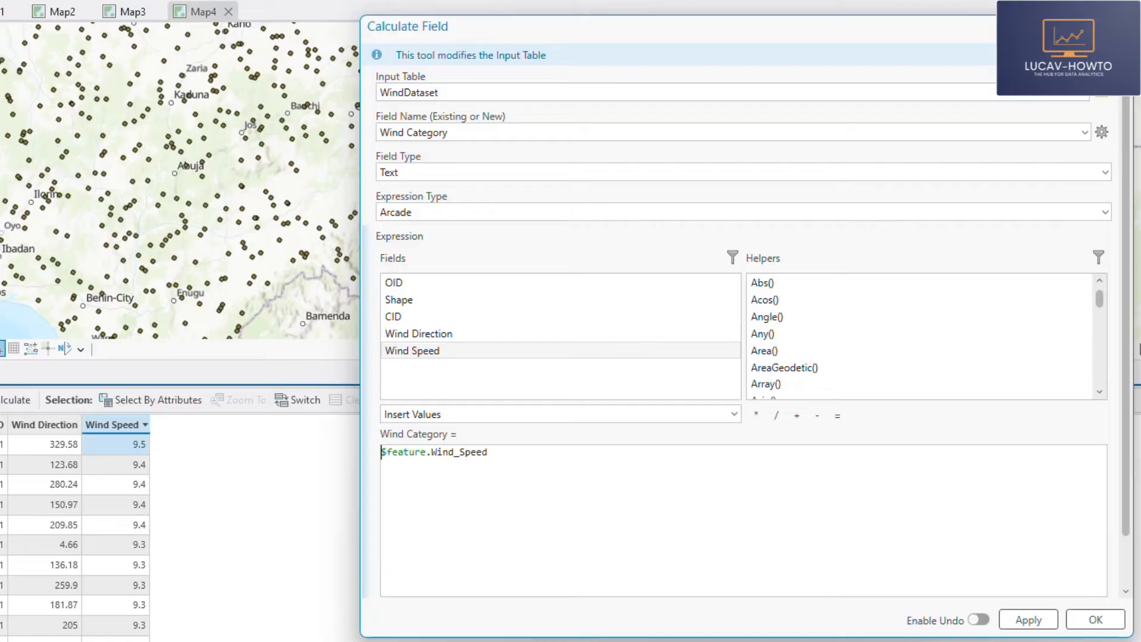
- Assign the Wind Speed field reference to a variable so the line reads var WSpeed = $feature.Wind_Speed
type("var WS")
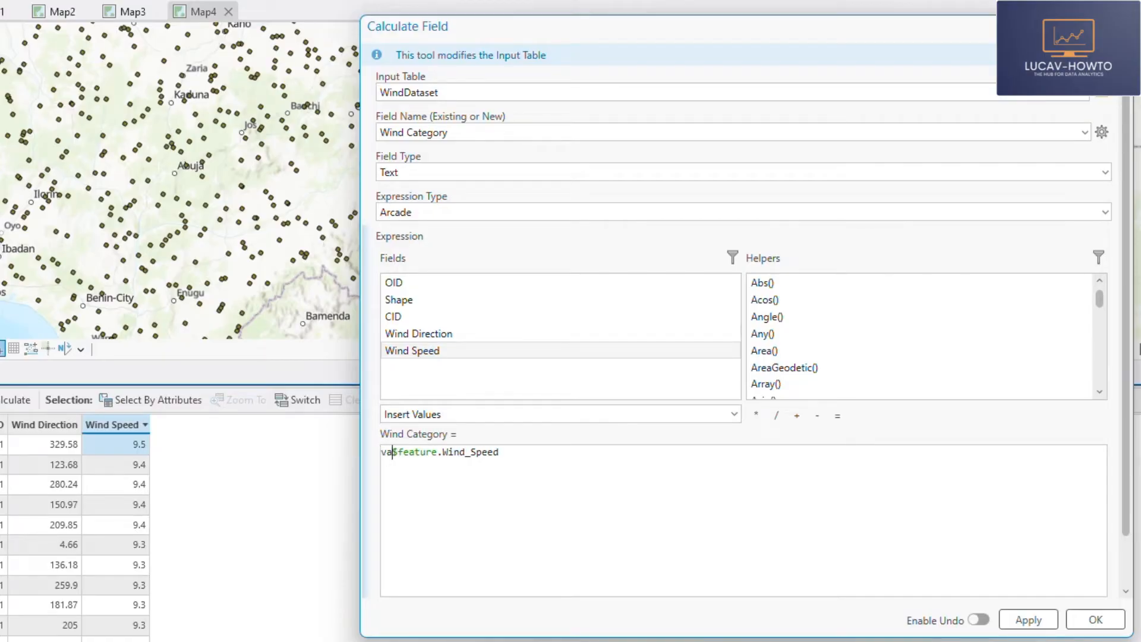
type("peed")
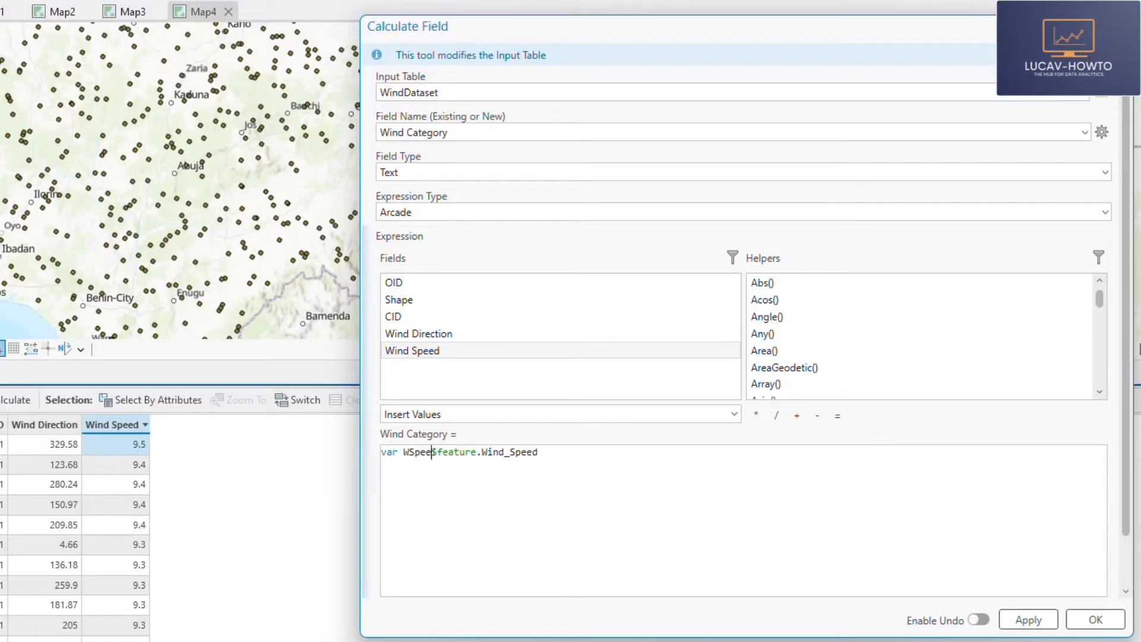
type(" =")
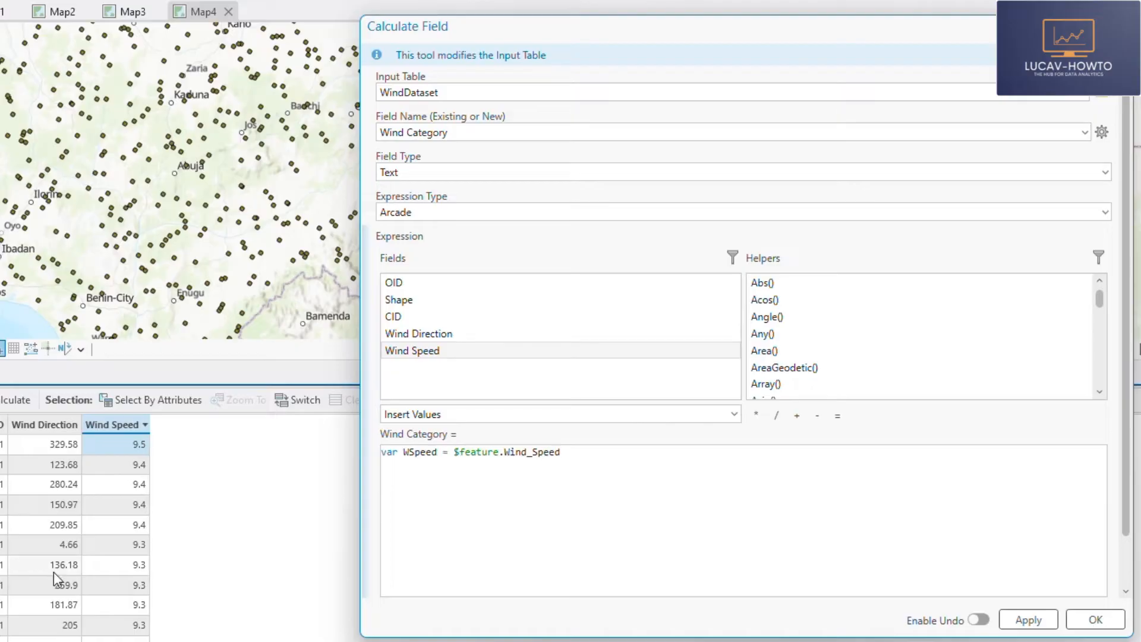
- Add an empty When() function below the variable line, with blank lines between its parentheses
left_click(573, 455)
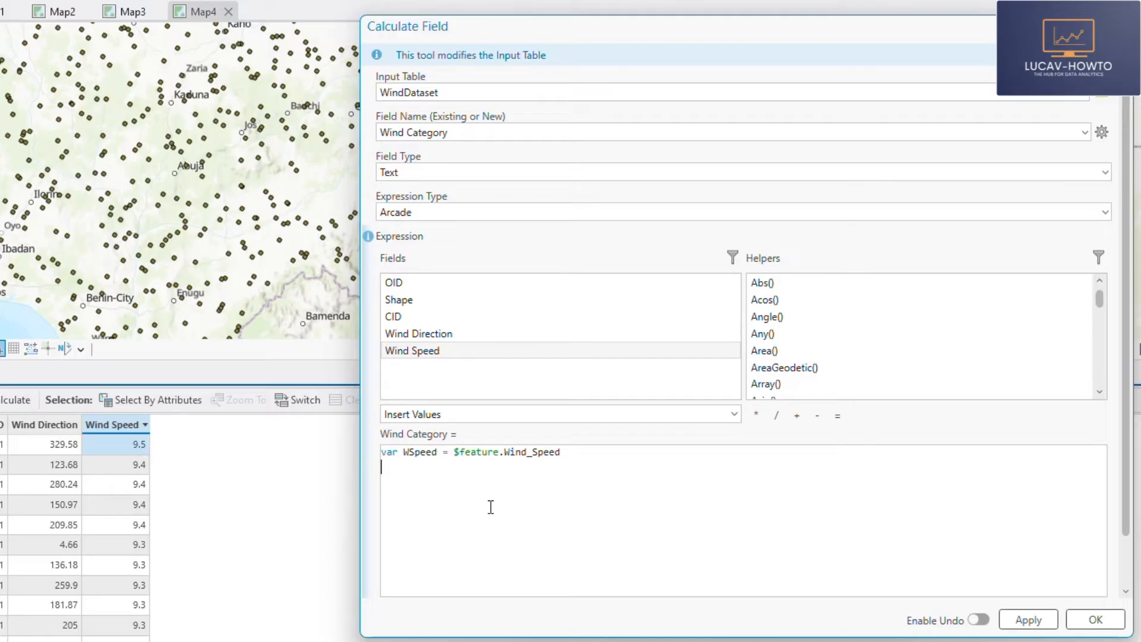
type("When()")
left_click(406, 467)
key("Return")
key("Return")
key("Return")
key("Return")
key("Return")
- Enter the first When condition and its label as WSpeed>=3, "Low Speed", reusing the variable name
double_click(426, 453)
key("ctrl+c")
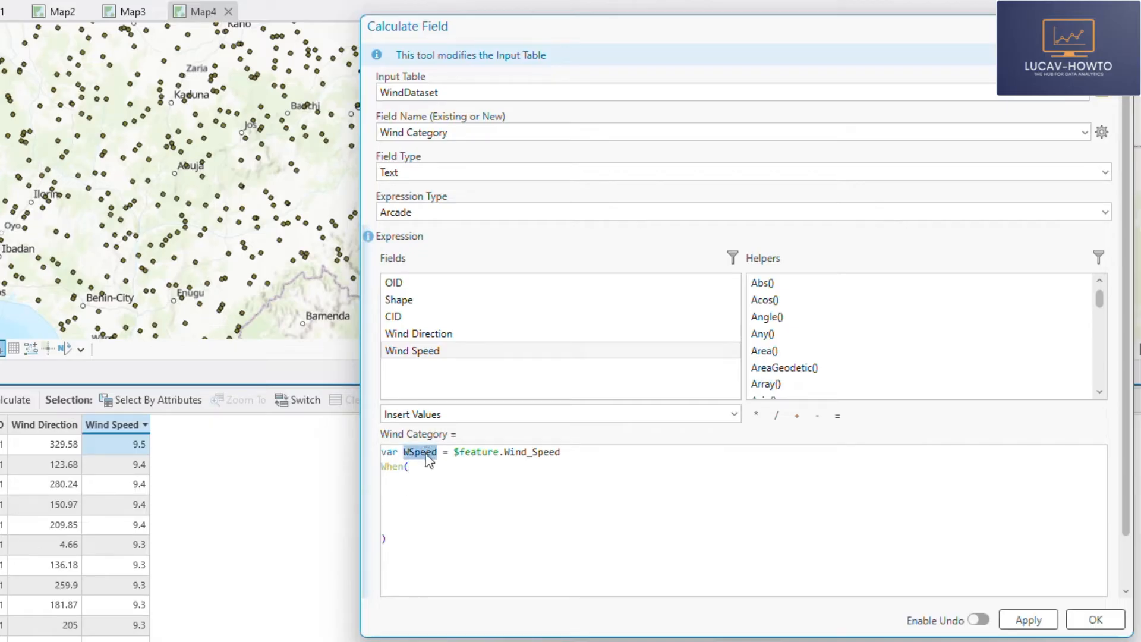
left_click(400, 480)
key("ctrl+v")
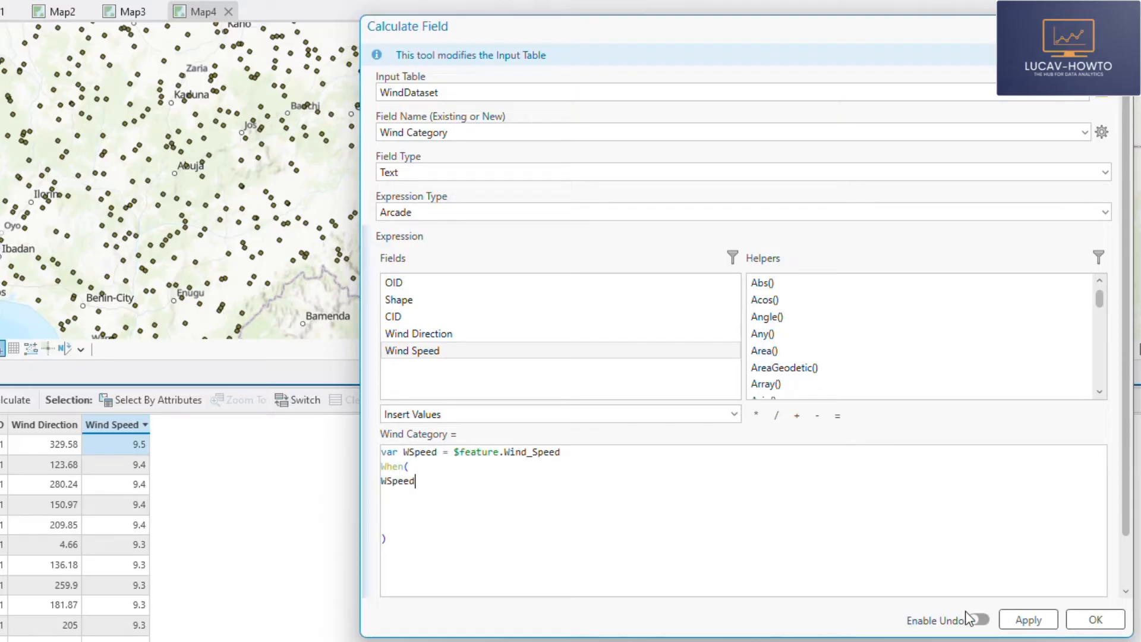
type(">=")
type("3")
type(", \"\"")
type("Low ")
type("Spe")
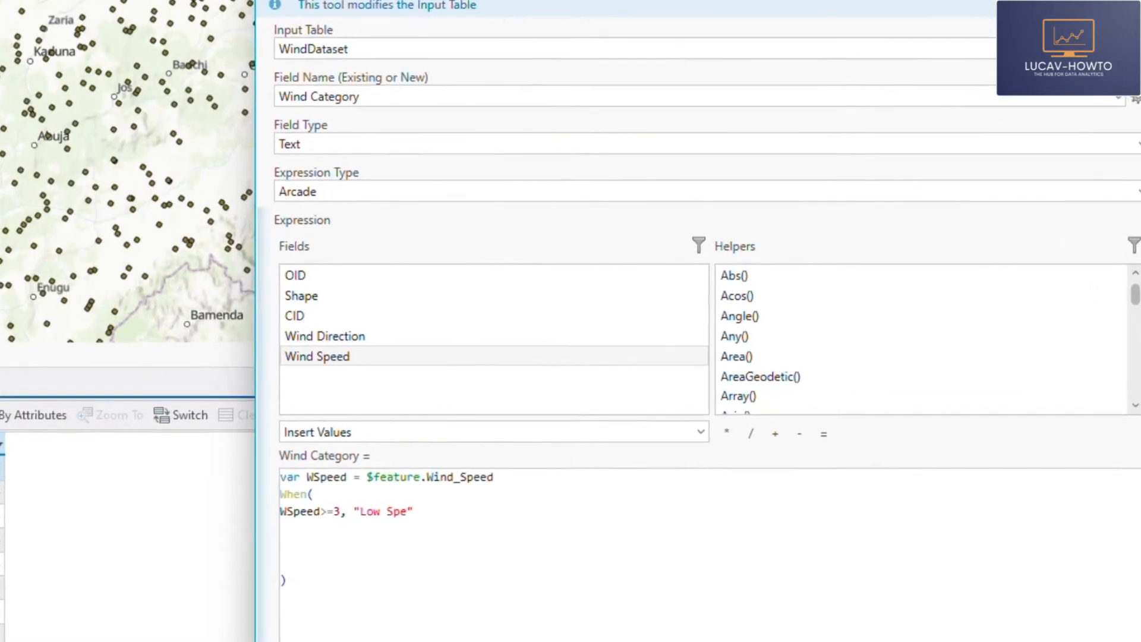
type("ed")
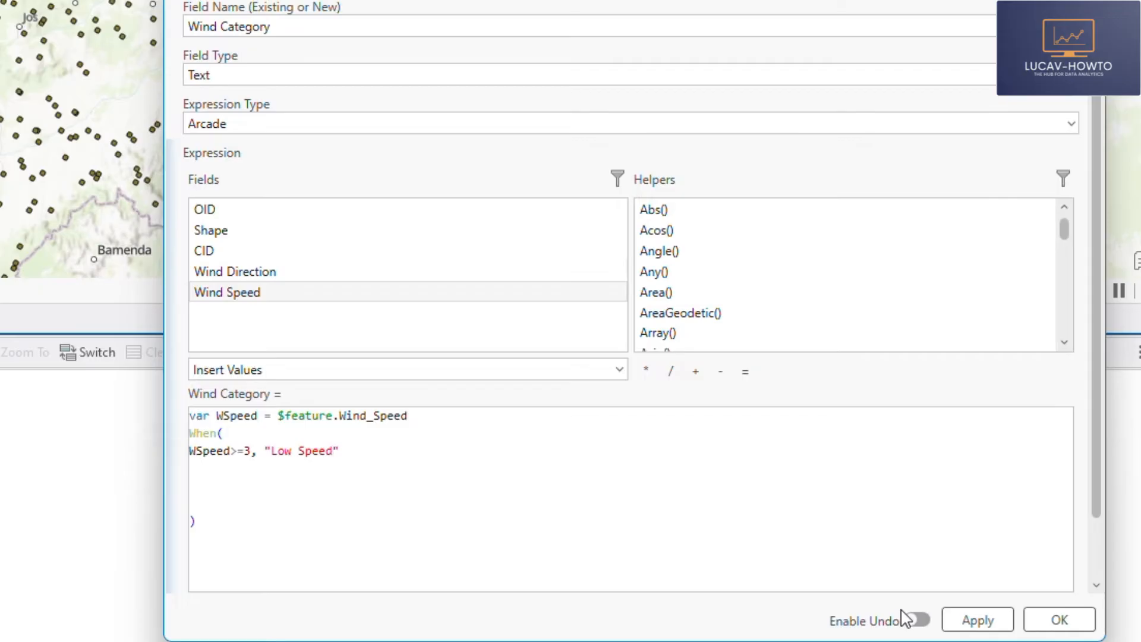
- End the "Low Speed" line with a comma and begin the second condition line with WSpeed
key("Right")
type(",")
key("Return")
type("WSpeed")
- Correct the comparison operator in the "Low Speed" condition so it reads WSpeed<=3
left_click(238, 450)
key("BackSpace")
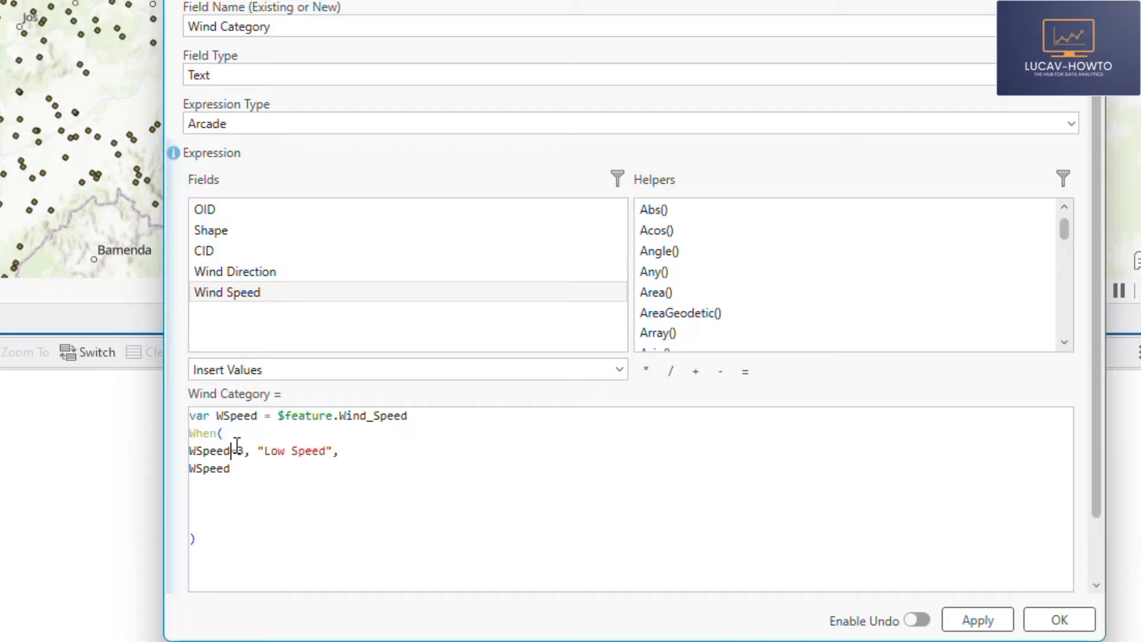
type("<")
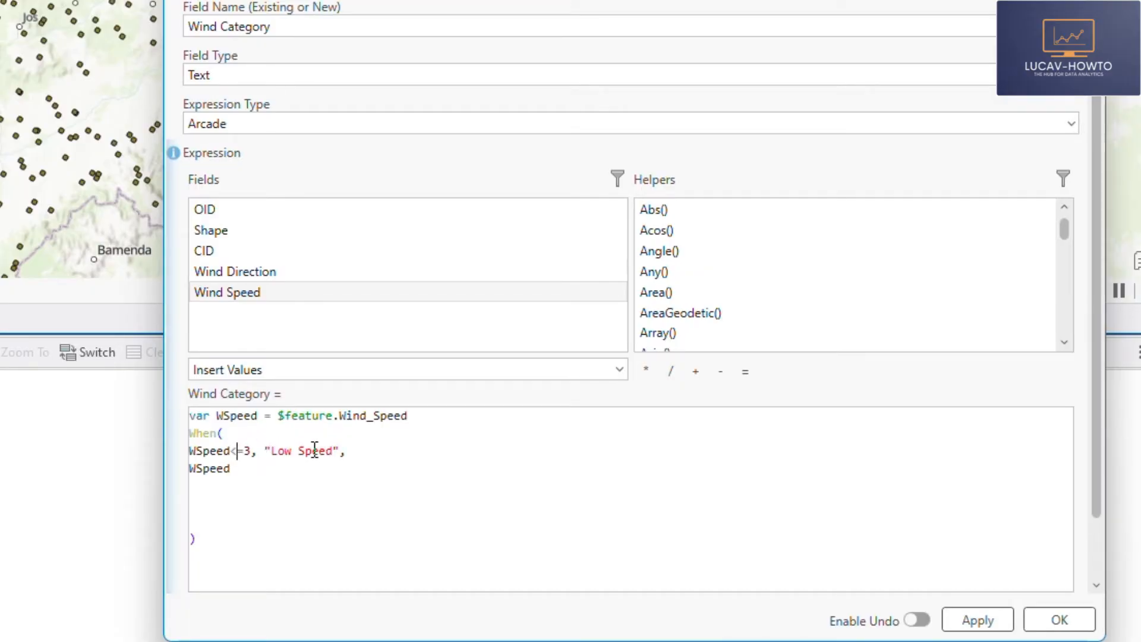
- Complete the second condition line as WSpeed>3 && WSpeed<=6, "Moderate Speed"
left_click(247, 470)
type(">3")
type("&& WSpeed")
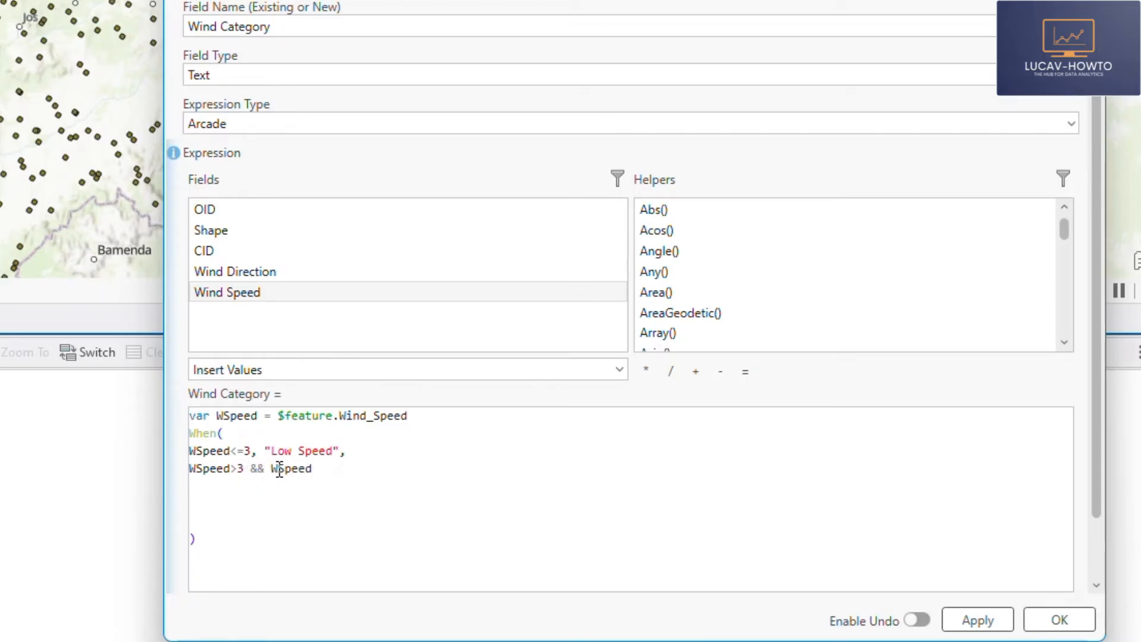
type("<=6, \"Moderate Speed")
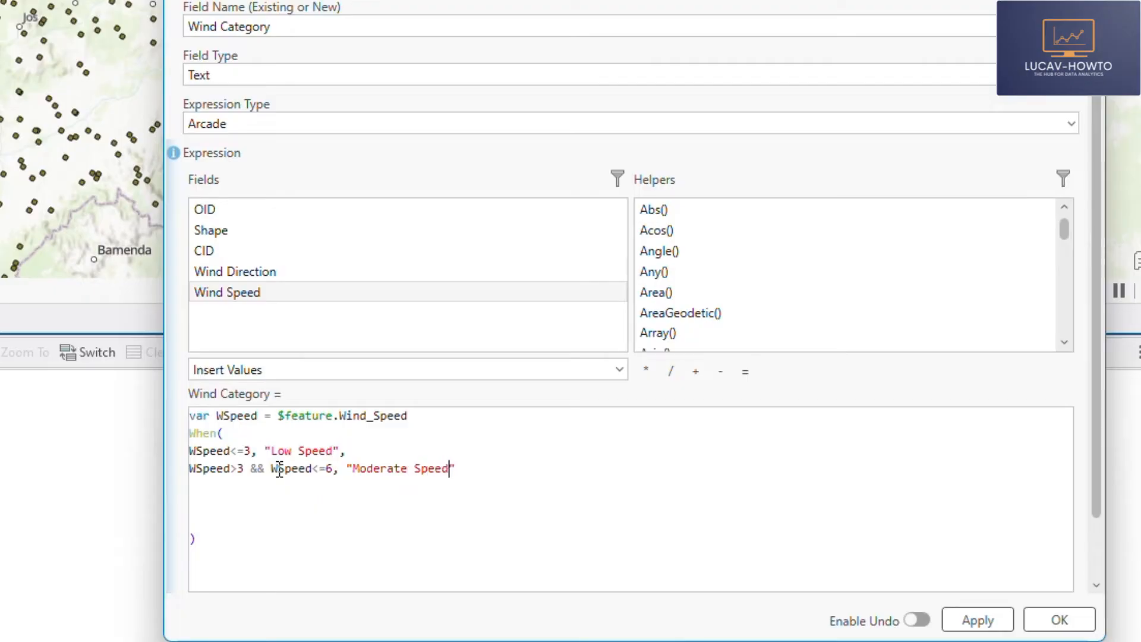
- End the "Moderate Speed" line with a comma and add the third condition WSpeed> 6 && WSpeed <= 10
key("Up")
type(",")
key("Return")
type("WSpeed> 6")
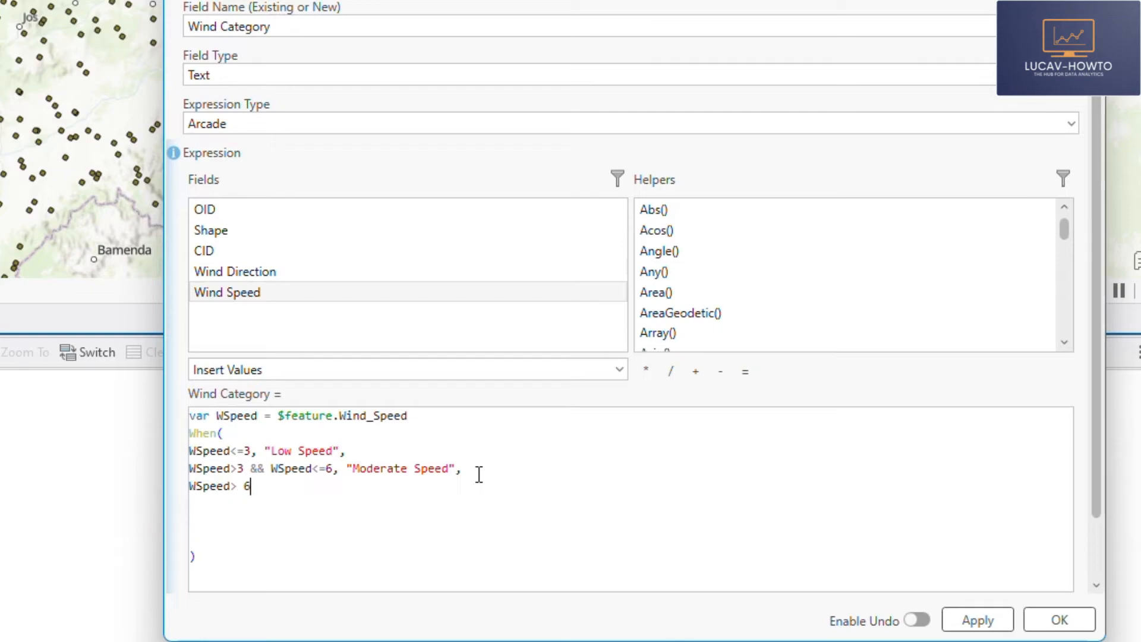
type("&&")
left_click(253, 494)
left_click(296, 483)
type("WSpeed <= 10, ")
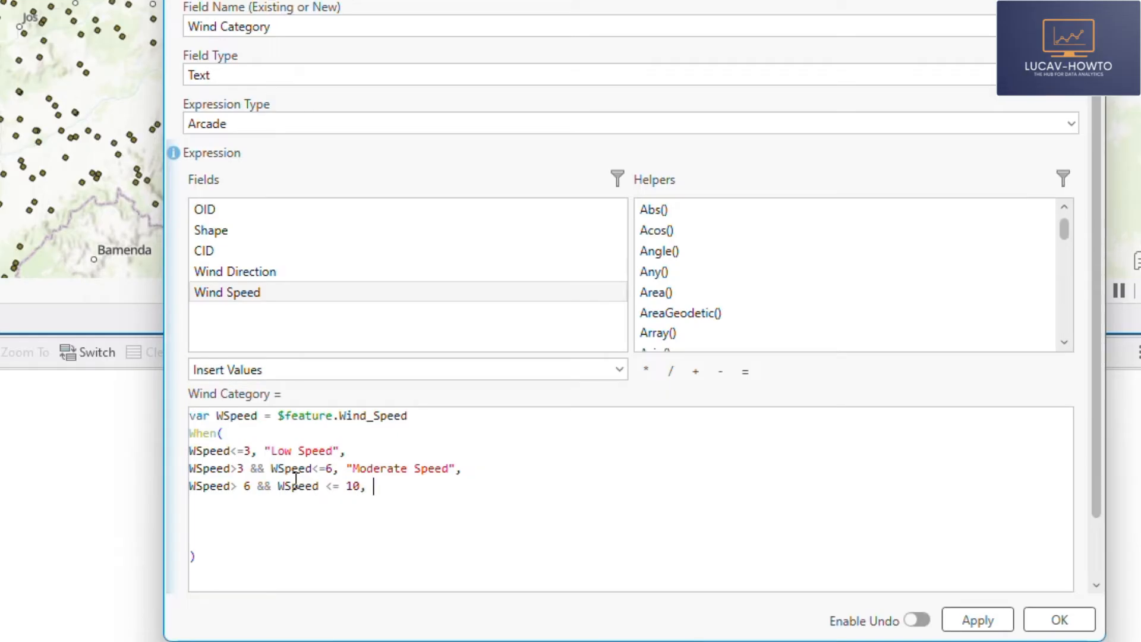
type("\"\"")
type("High")
type(" Speed")
- Give the third condition the label "High Speed"
left_click(493, 486)
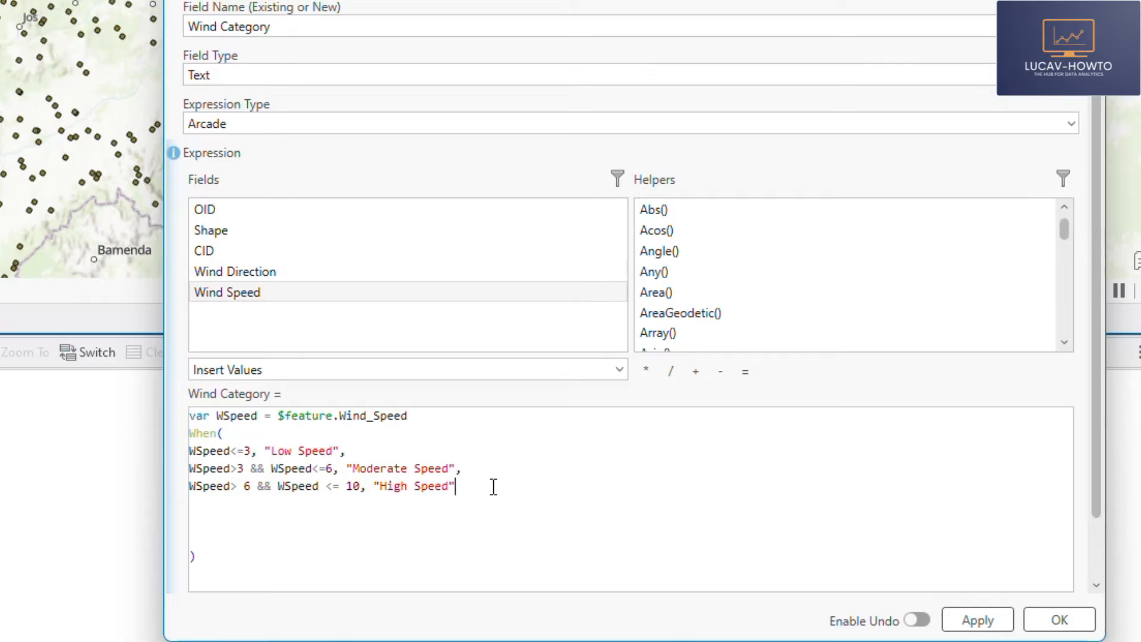
- End the "High Speed" line with a comma and add "Out of Range" as the default value of the When function
type(",")
key("Return")
type("\"\"")
key("Left")
type("Out of Range")
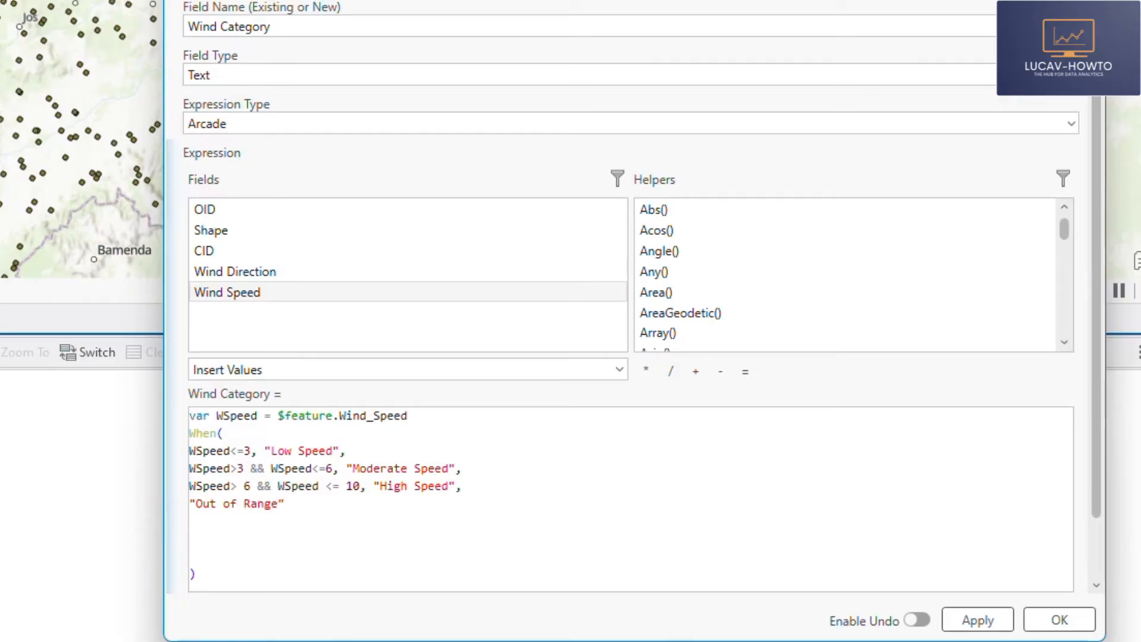
- Validate the Wind Category expression and run the field calculation
scroll(1083, 527, "down", 1)
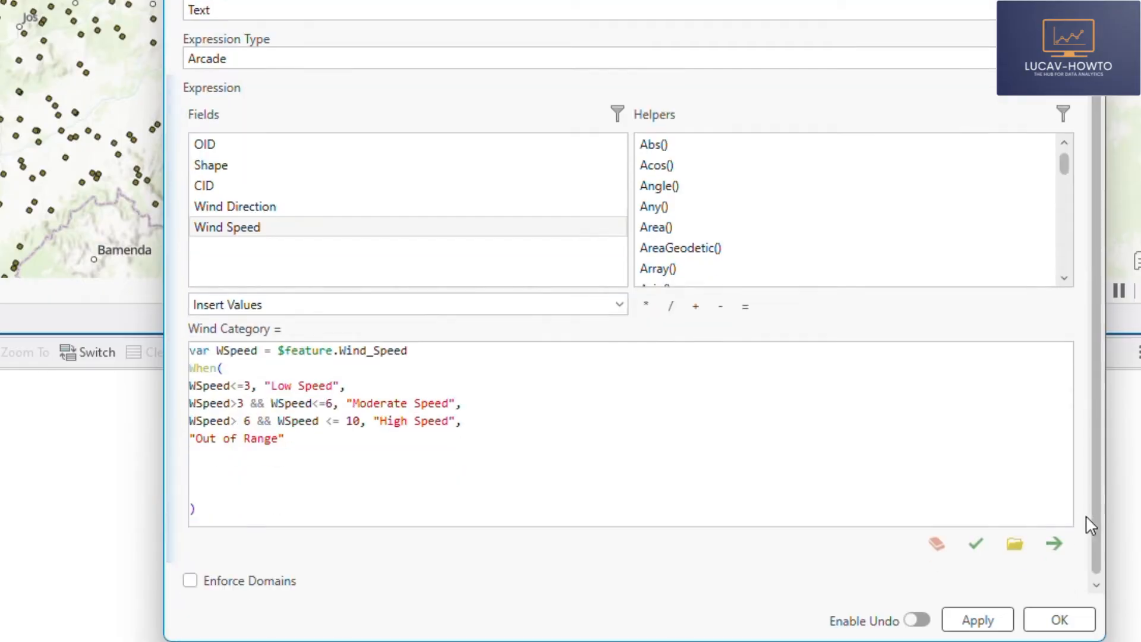
left_click(973, 543)
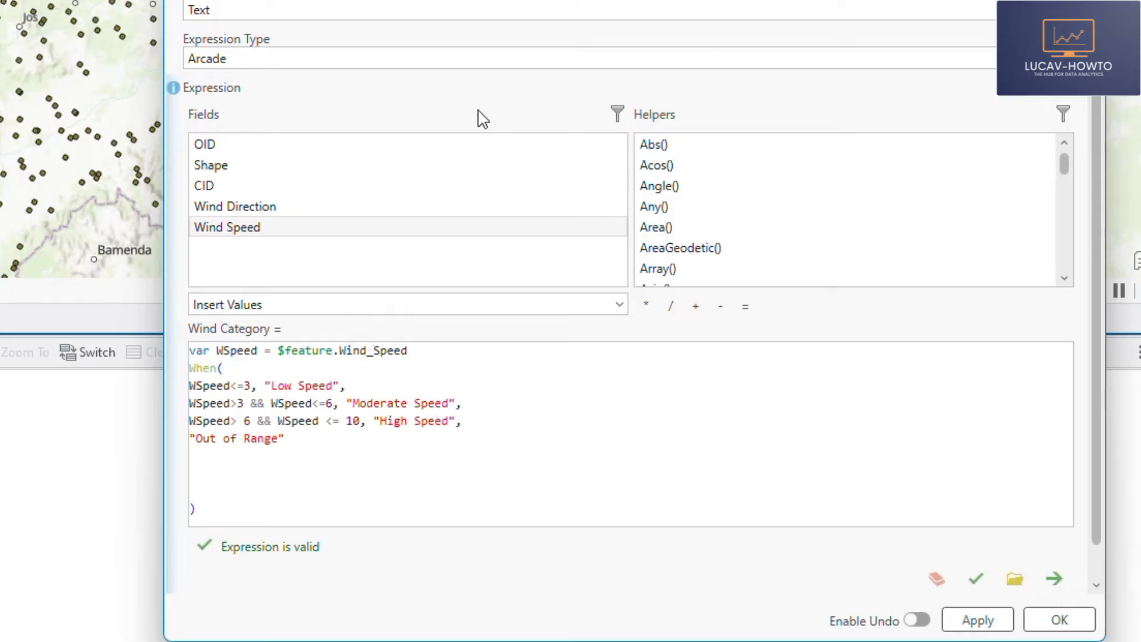
scroll(548, 76, "up", 1)
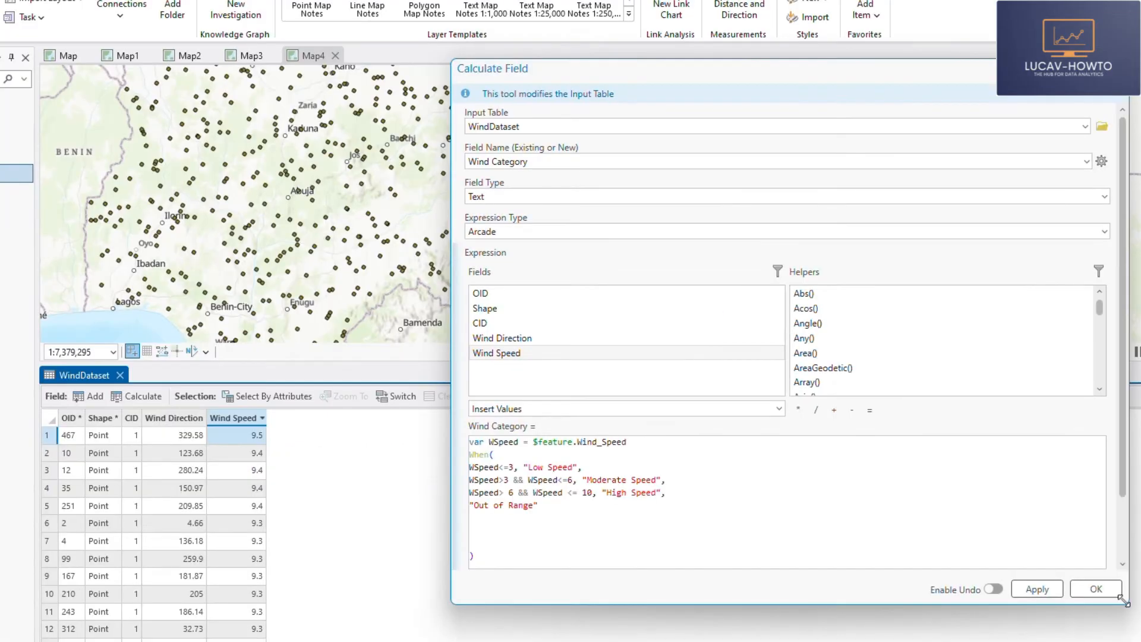
left_click(1089, 594)
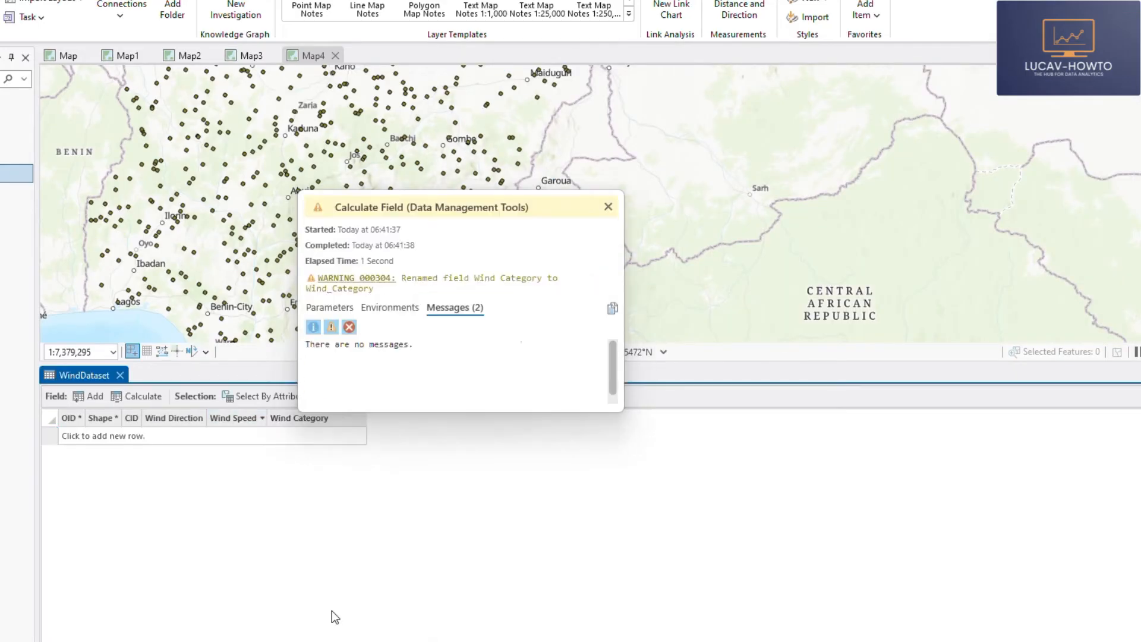
- Examine the Wind Category labels against the Wind Speed values through the whole WindDataset table, dismissing the tool message
scroll(315, 547, "down", 20)
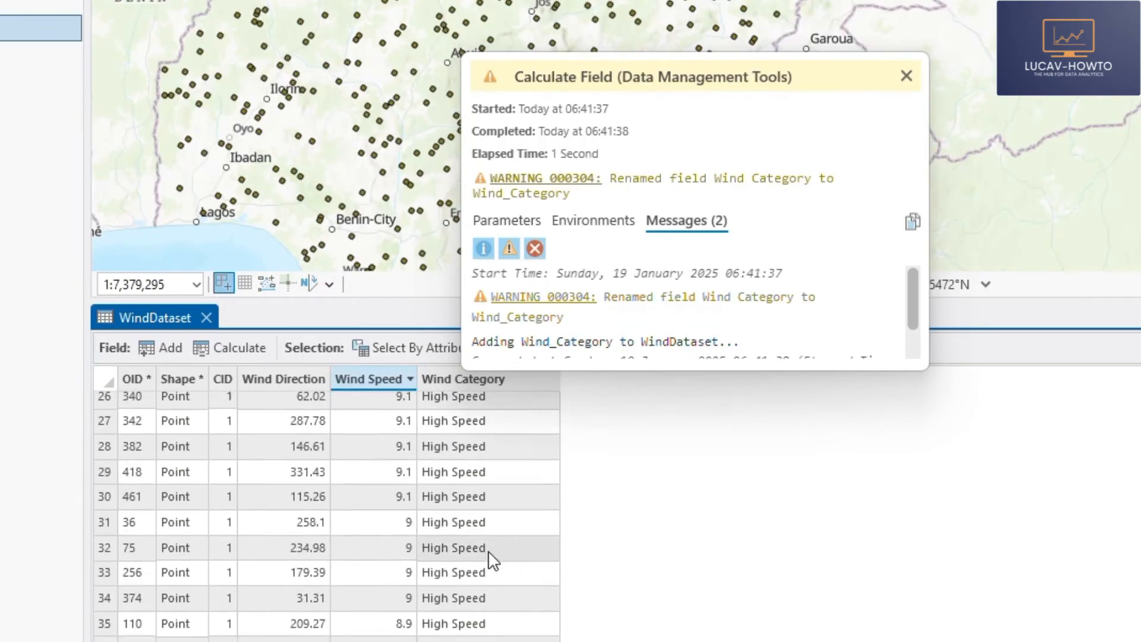
scroll(492, 562, "down", 20)
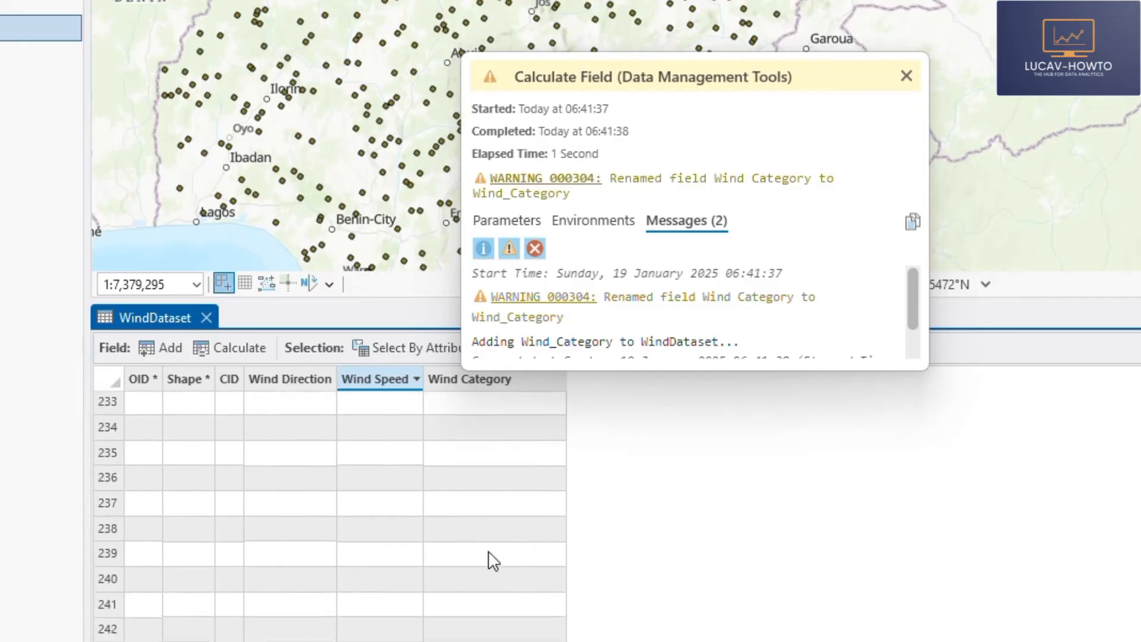
scroll(488, 551, "down", 20)
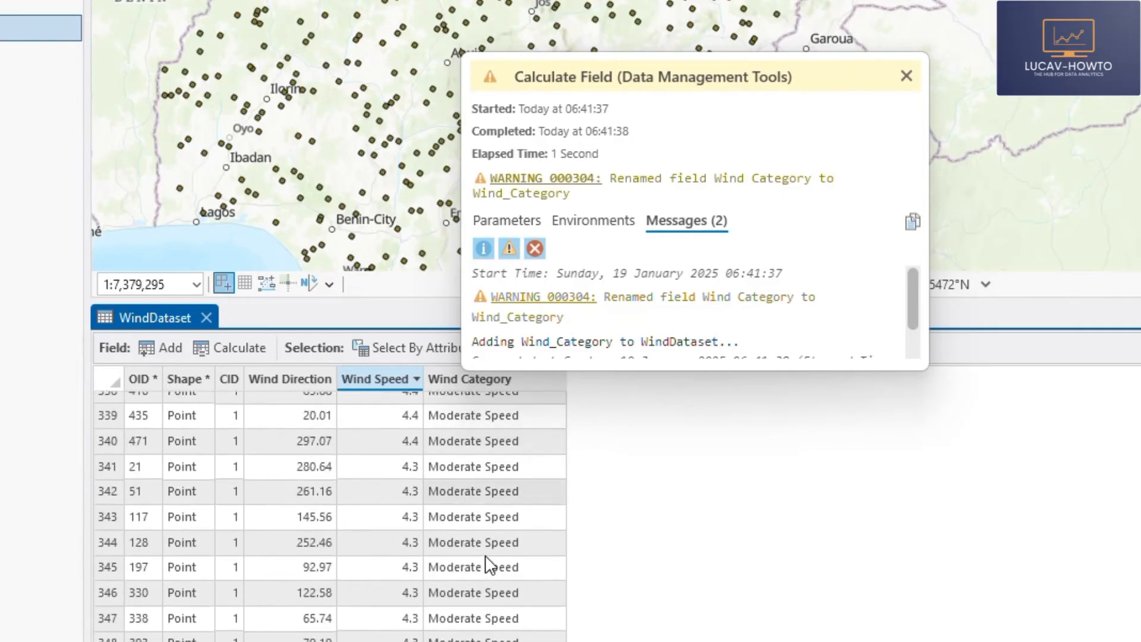
scroll(494, 548, "down", 3)
left_click(906, 77)
scroll(479, 490, "down", 4)
scroll(479, 487, "down", 20)
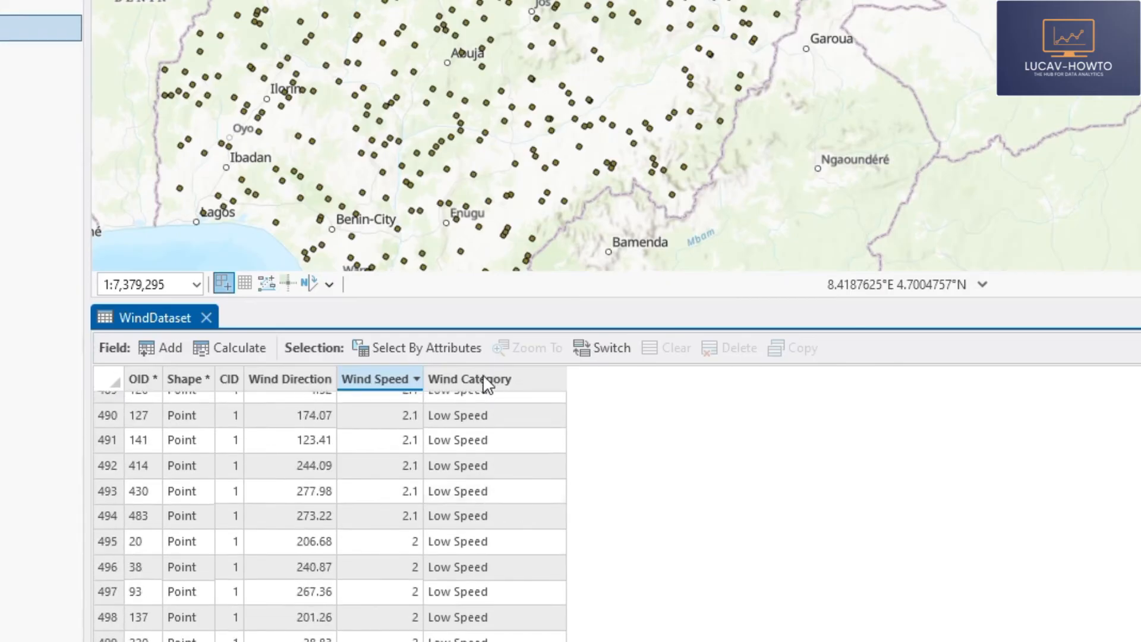
scroll(479, 387, "up", 20)
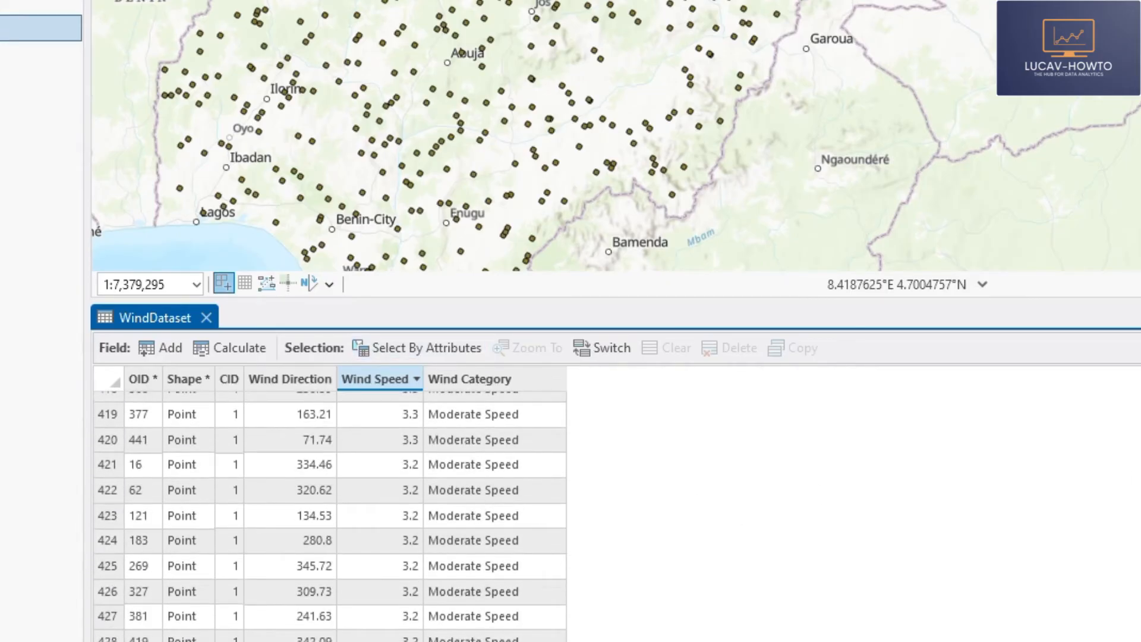
scroll(330, 516, "up", 20)
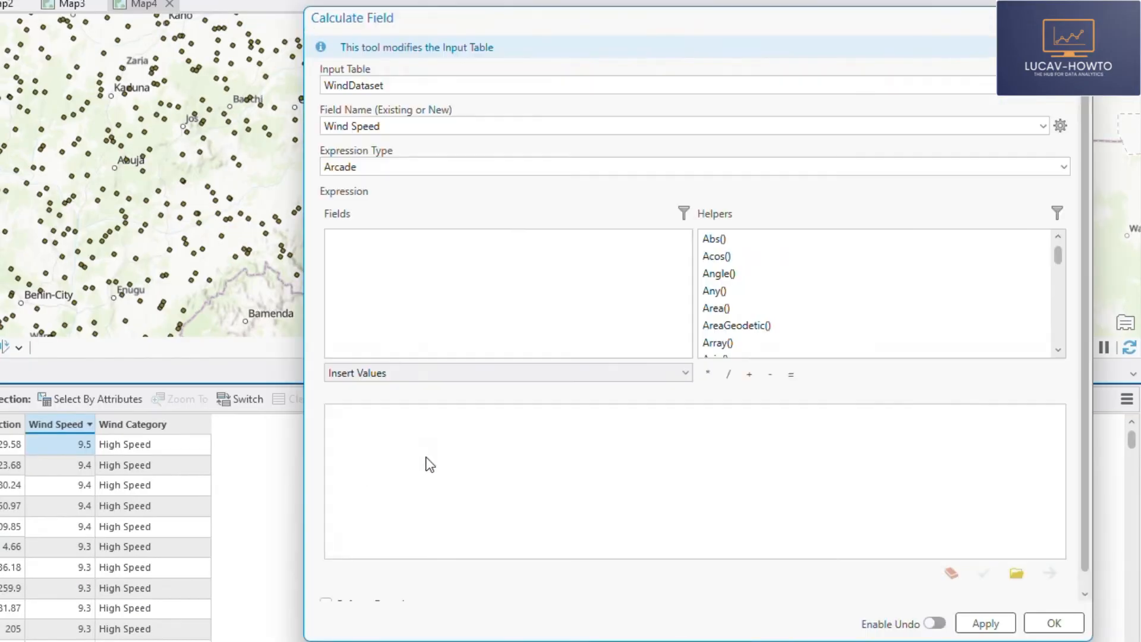
- Start a new field calculation on WindDataset for a field named Validation Status with the field type Text
type("var WSpeed = $feature.Wind_Speed When( WSpeed<=3, \"Low Speed\", WSpeed>3 && WSpeed<=6, \"Moderate Speed\", WSpeed> 6 && WSpeed <= 10, \"High Speed\", \"Out of Range\"    )")
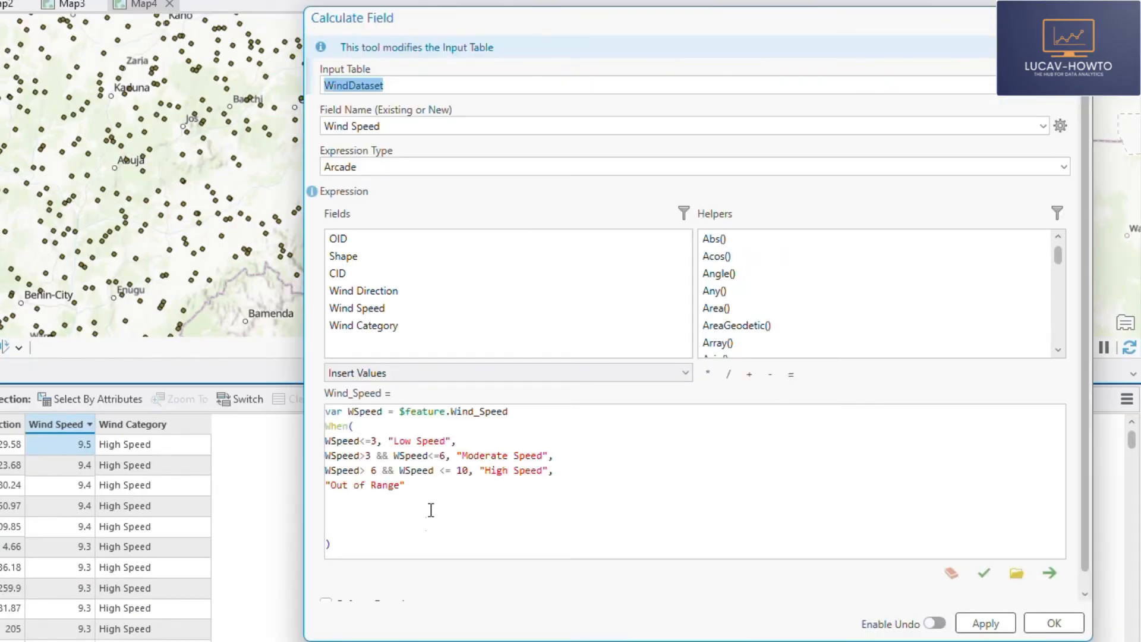
left_click(983, 123)
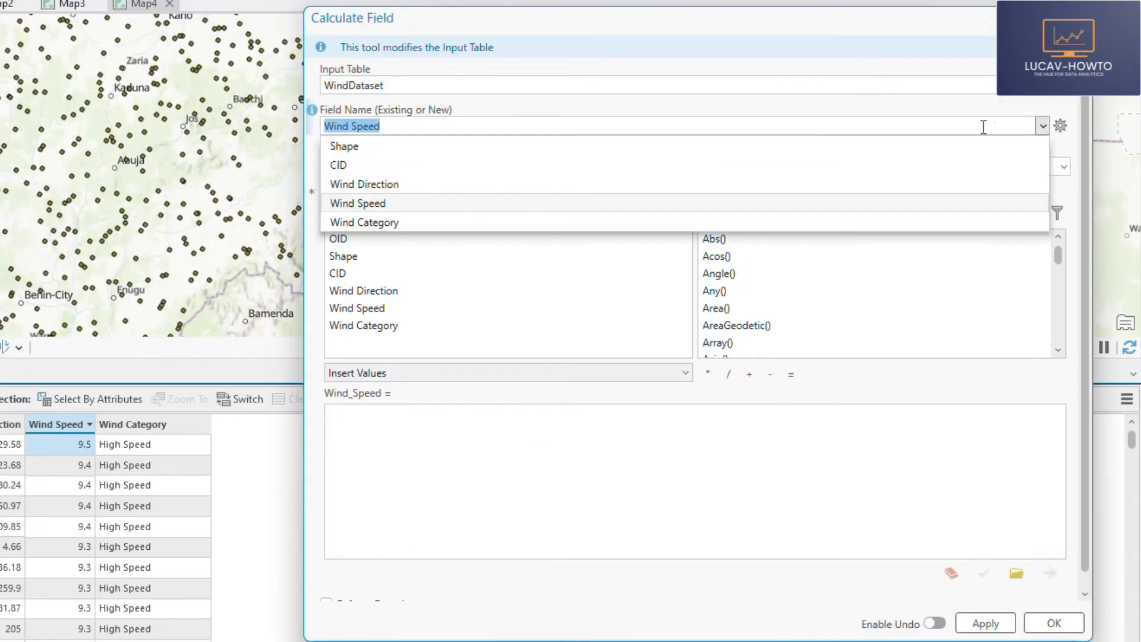
left_click(1044, 125)
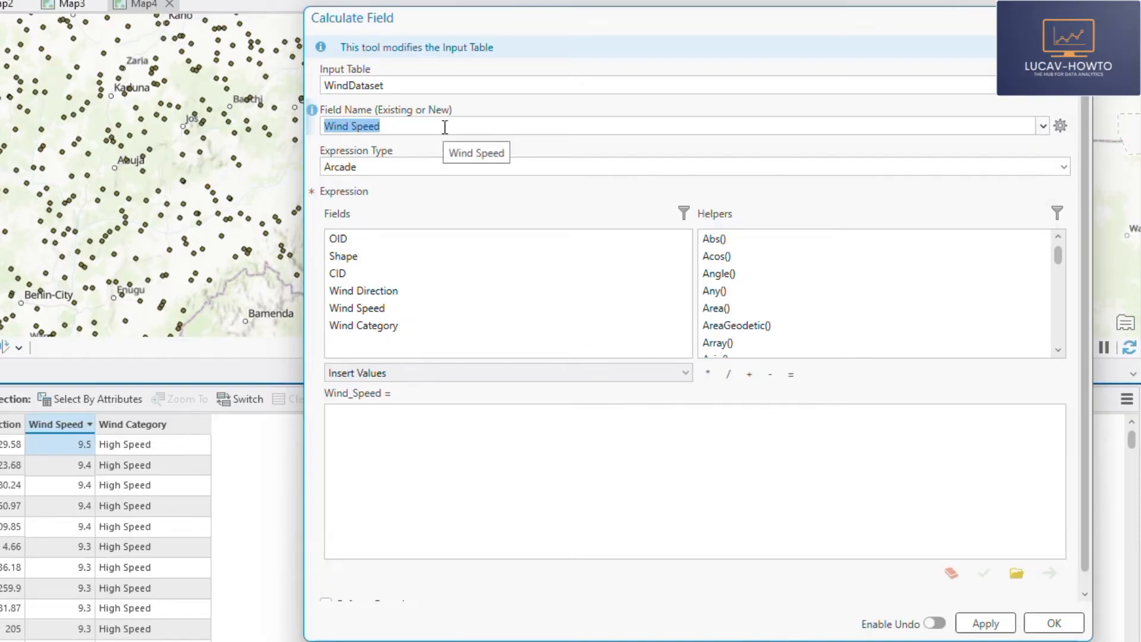
type("Vali")
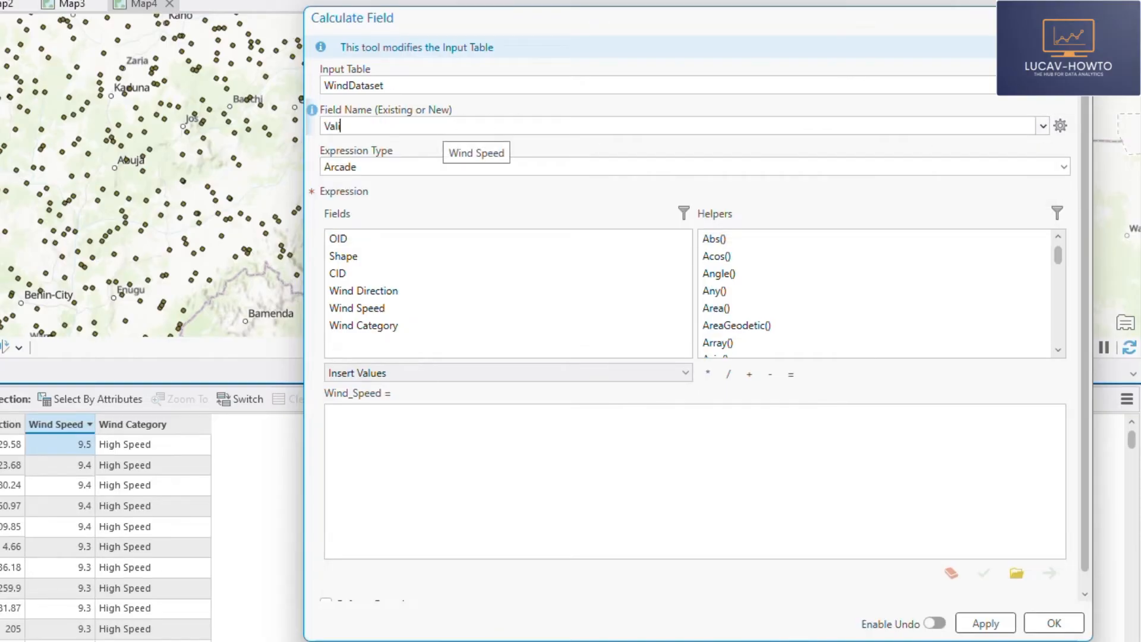
type("dation Status")
left_click(877, 154)
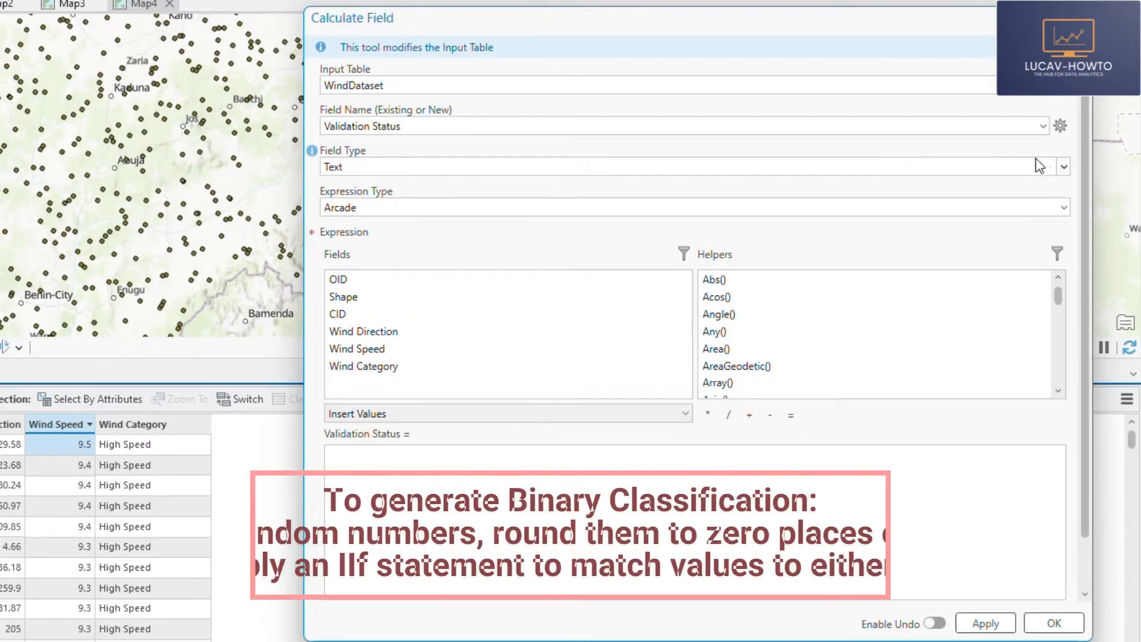
left_click(461, 166)
left_click(400, 165)
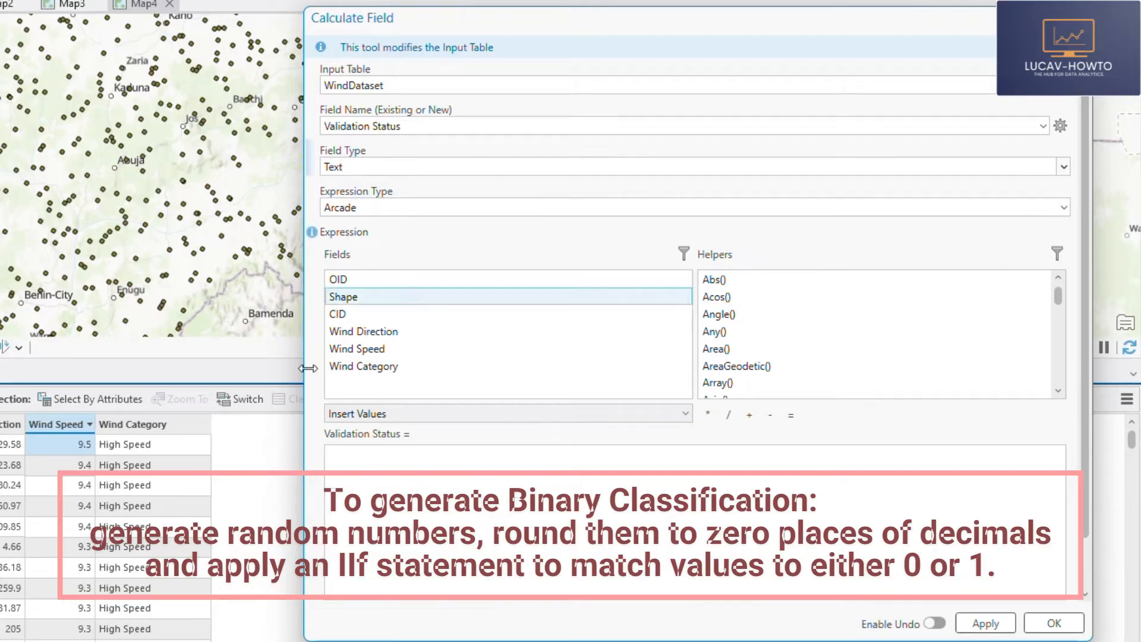
- Enter Random() as the Validation Status expression
left_click(361, 485)
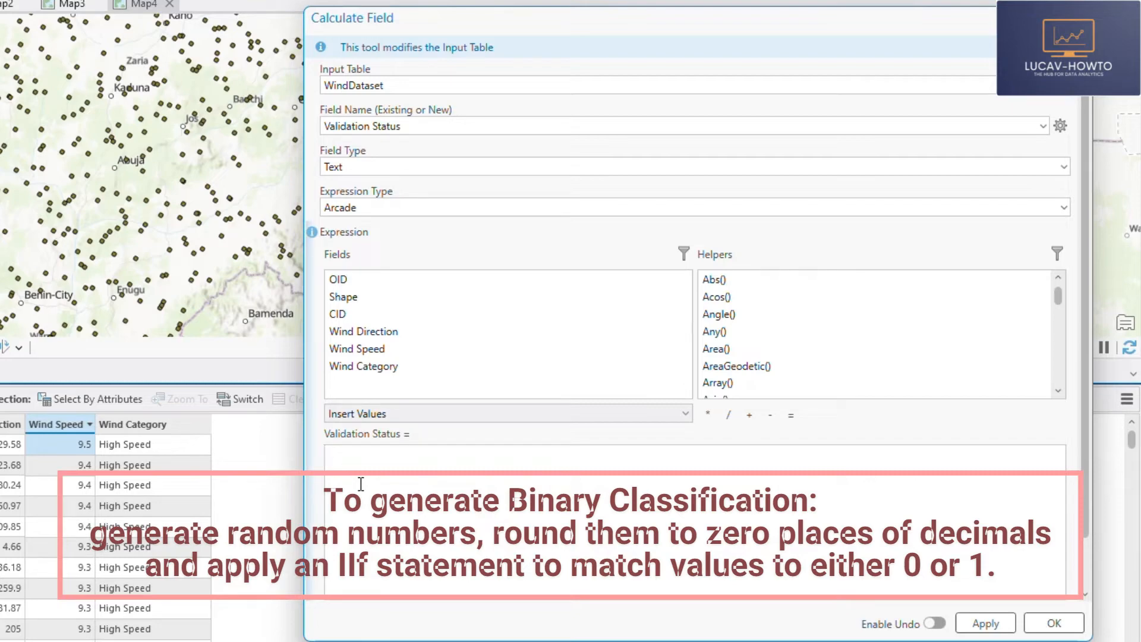
type("Random()")
- Wrap the random function to round to zero decimals, as Round(Random(),0)
left_click(326, 455)
type("Round(")
left_click(423, 454)
type(",0)")
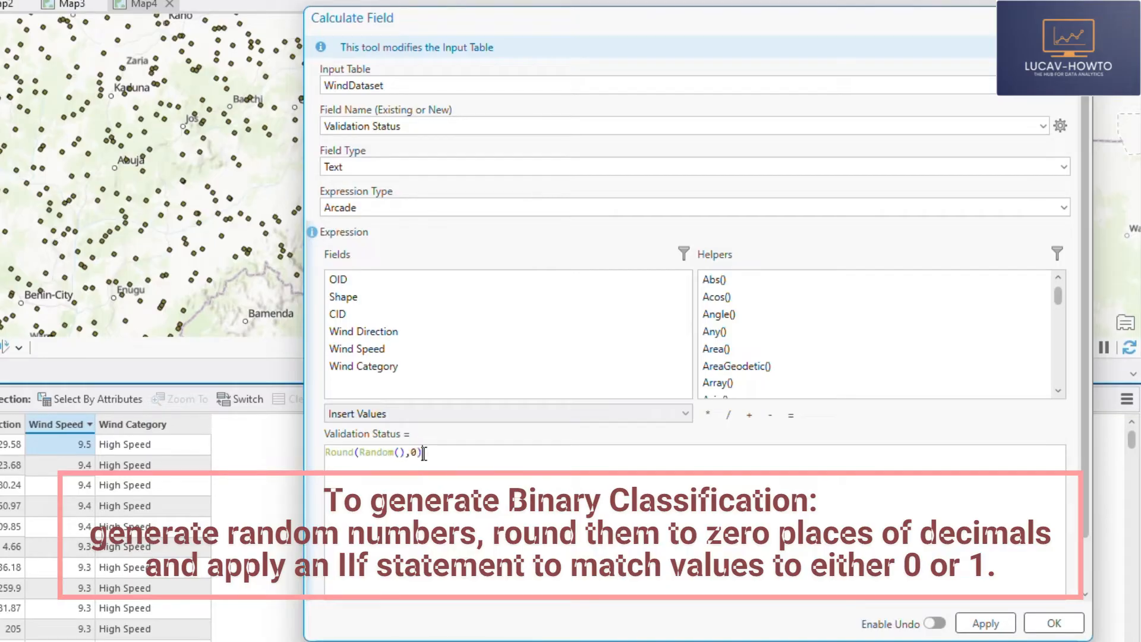
- Assign the rounded random value to a variable named Rand, as Var Rand = Round(Random(),0)
left_click(327, 453)
type("Var Rand")
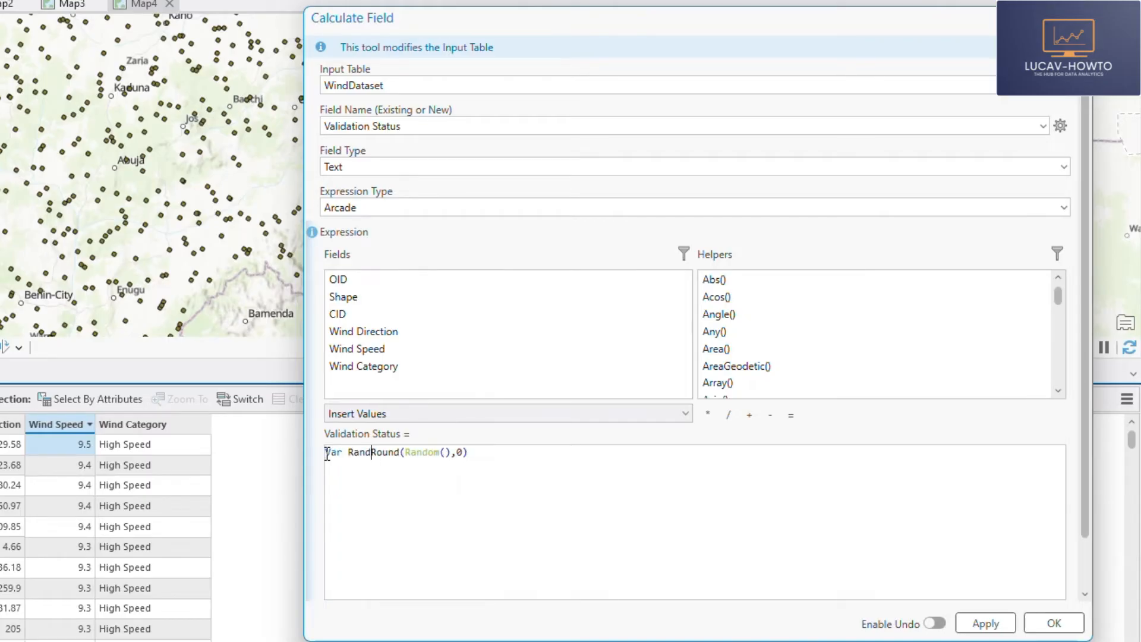
type(" =")
- Add a second expression line, Console(Rand), to output the variable for testing
left_click(505, 451)
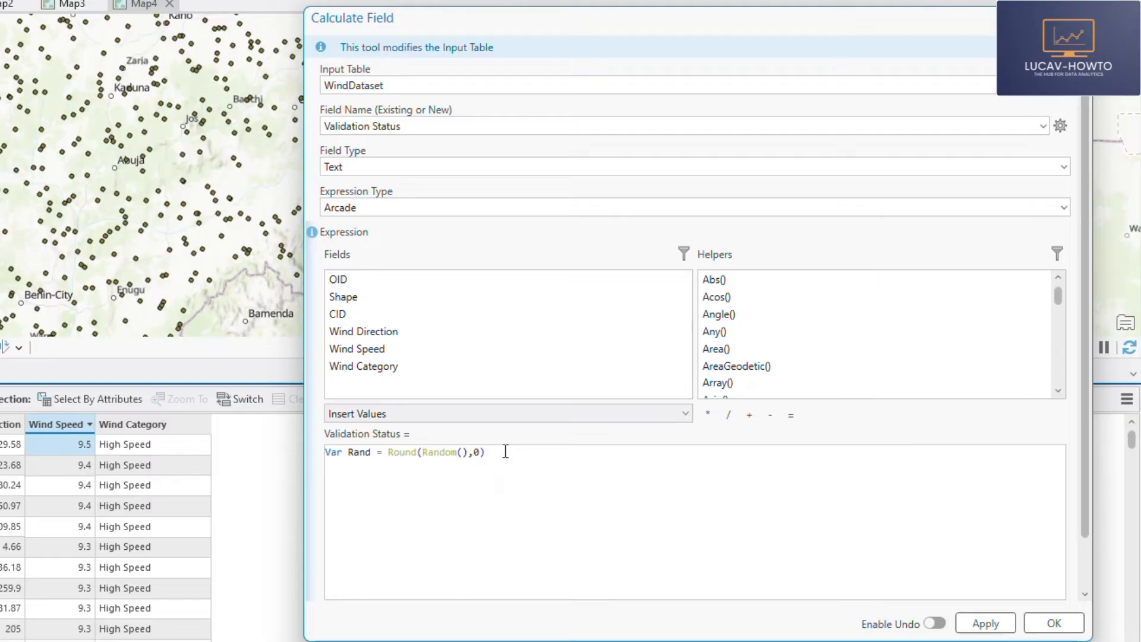
type("Con")
type("sole(Rand)")
- Validate the expression and view its console messages to check the value of Rand
scroll(1083, 553, "down", 2)
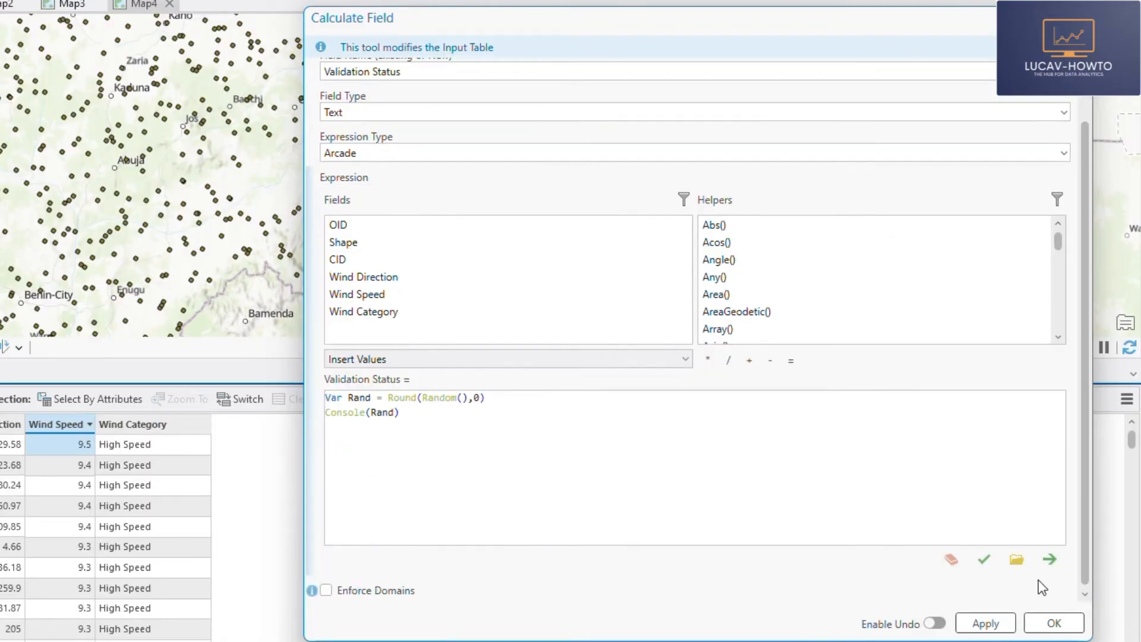
left_click(981, 556)
left_click(368, 586)
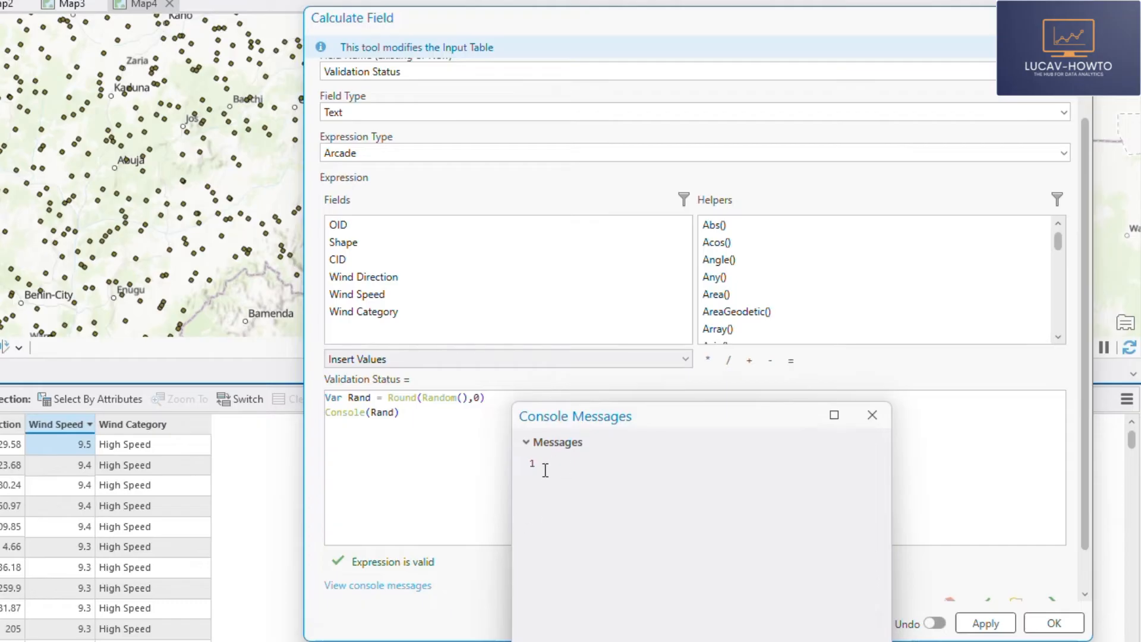
left_click(872, 414)
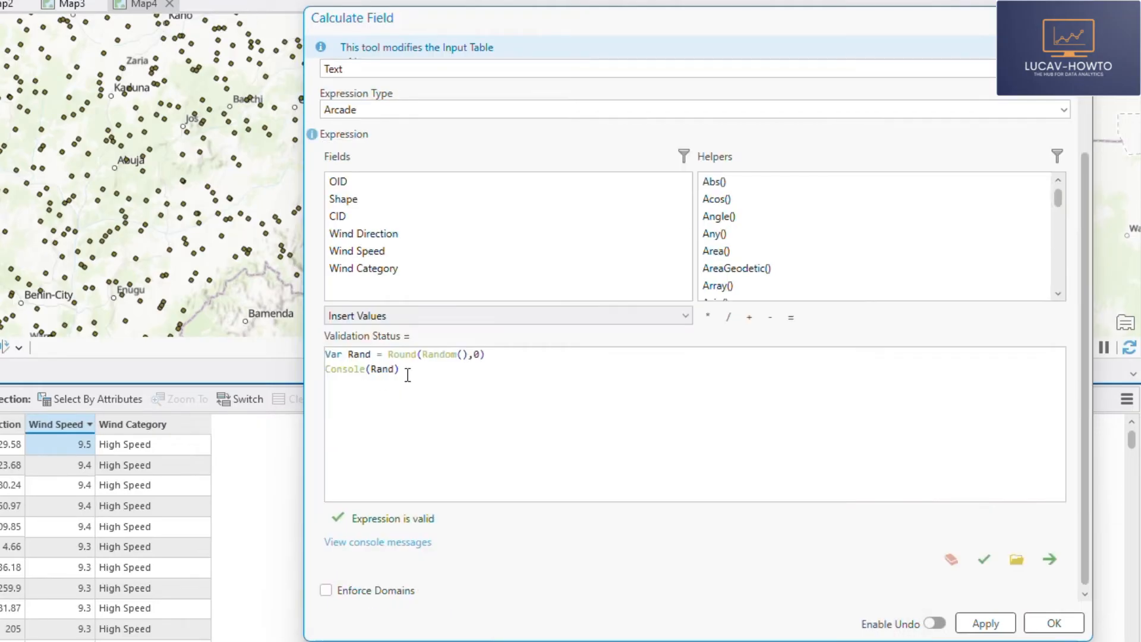
- Replace the Console(Rand) line with an IIf() function that takes the Rand variable as its first argument
left_click_drag(394, 374, 304, 375)
key("BackSpace")
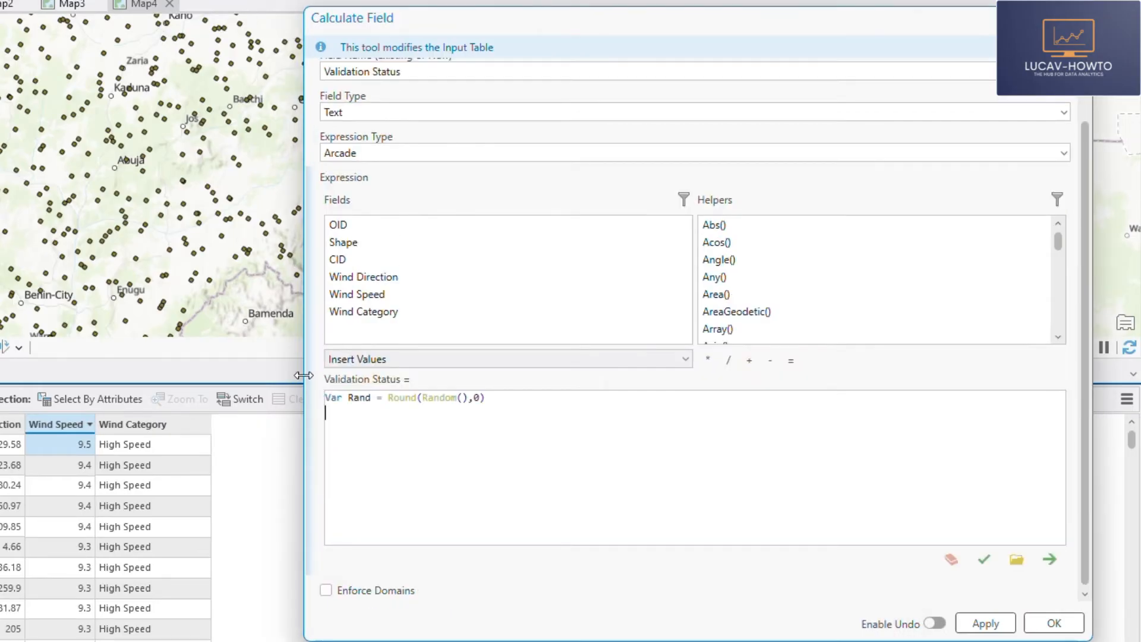
type("I")
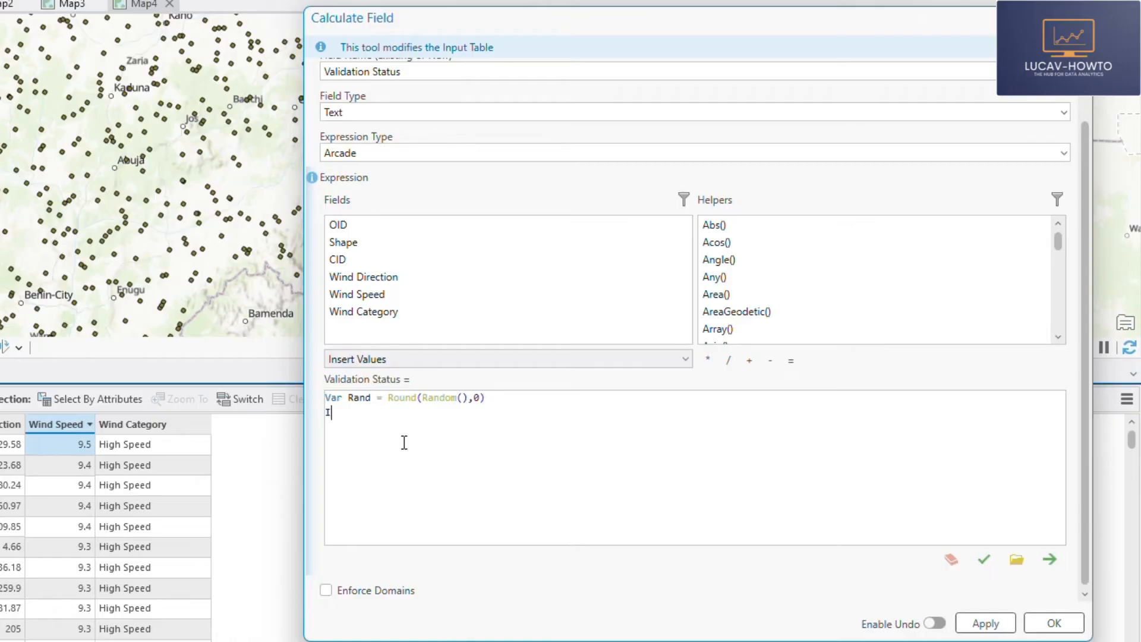
type("If()")
double_click(364, 398)
key("ctrl+c")
left_click(349, 412)
key("ctrl+v")
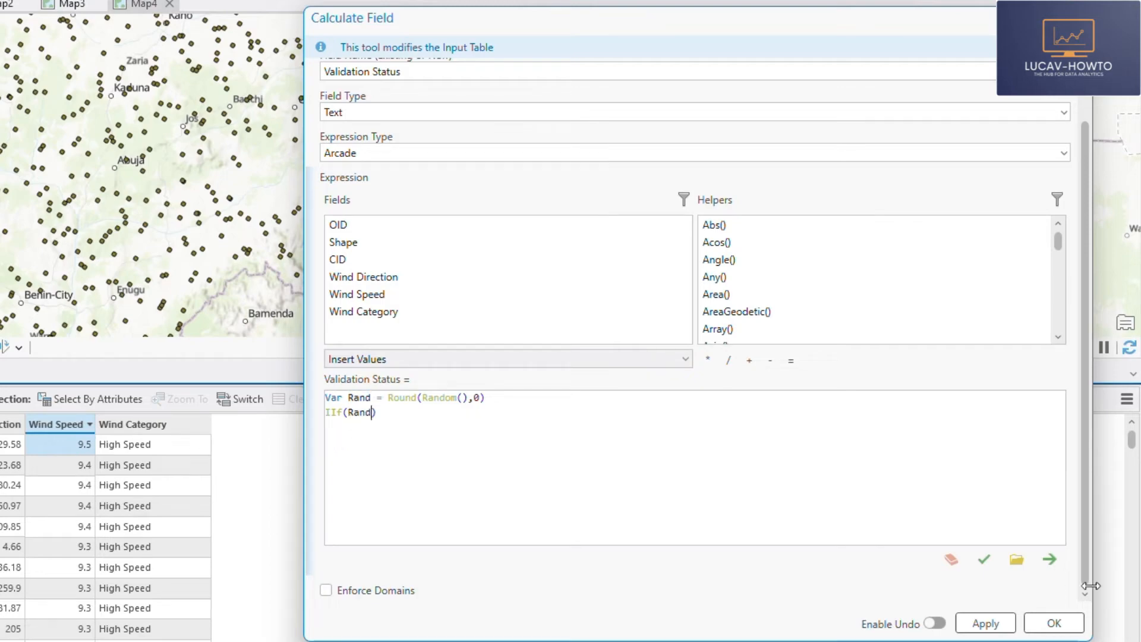
- Set the IIf condition to Rand==1 with "Validated" as the true result, leaving room for the false result
type("==1, \"\",")
left_click(405, 412)
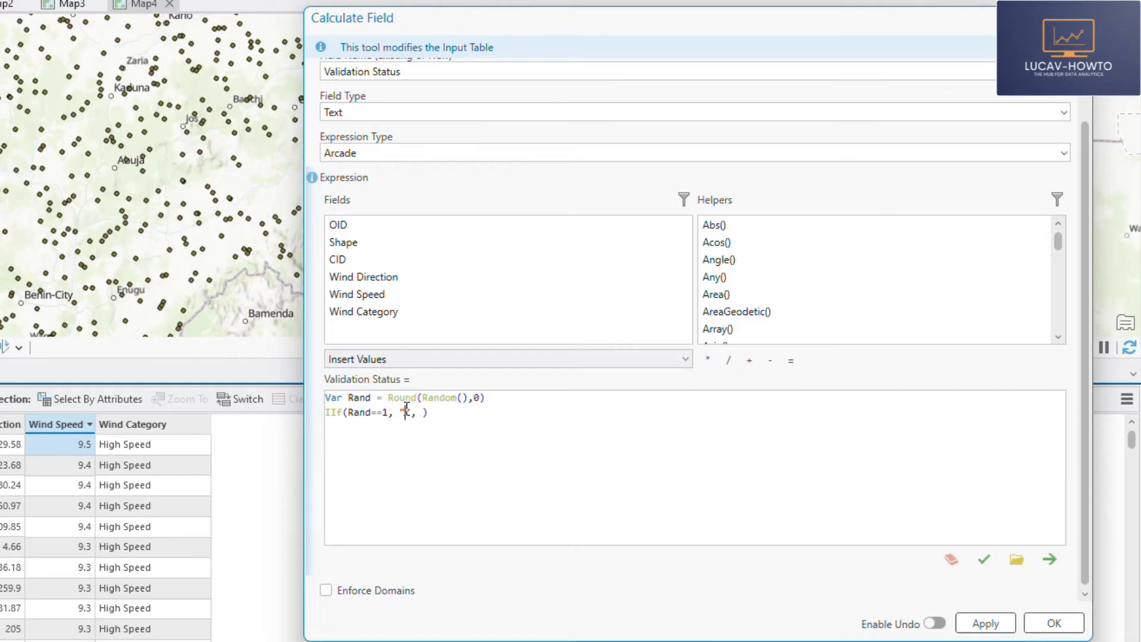
type("Validated")
left_click(474, 413)
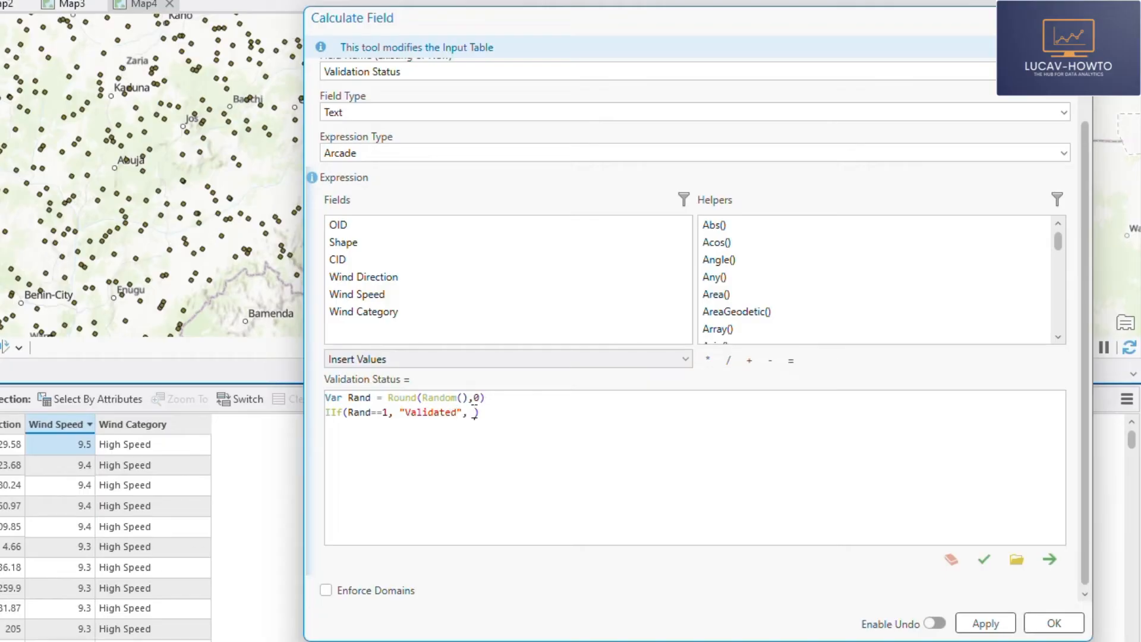
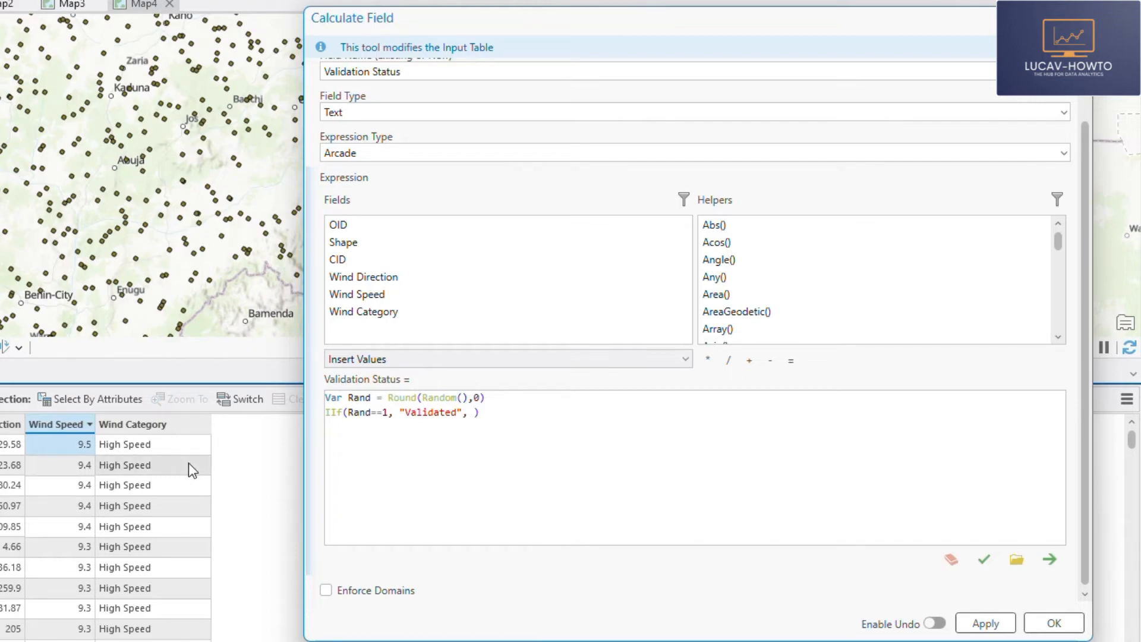
- Complete the IIf() function with "Not Validated" as the false result and validate the expression
type("\", \"Not Validated")
left_click(984, 559)
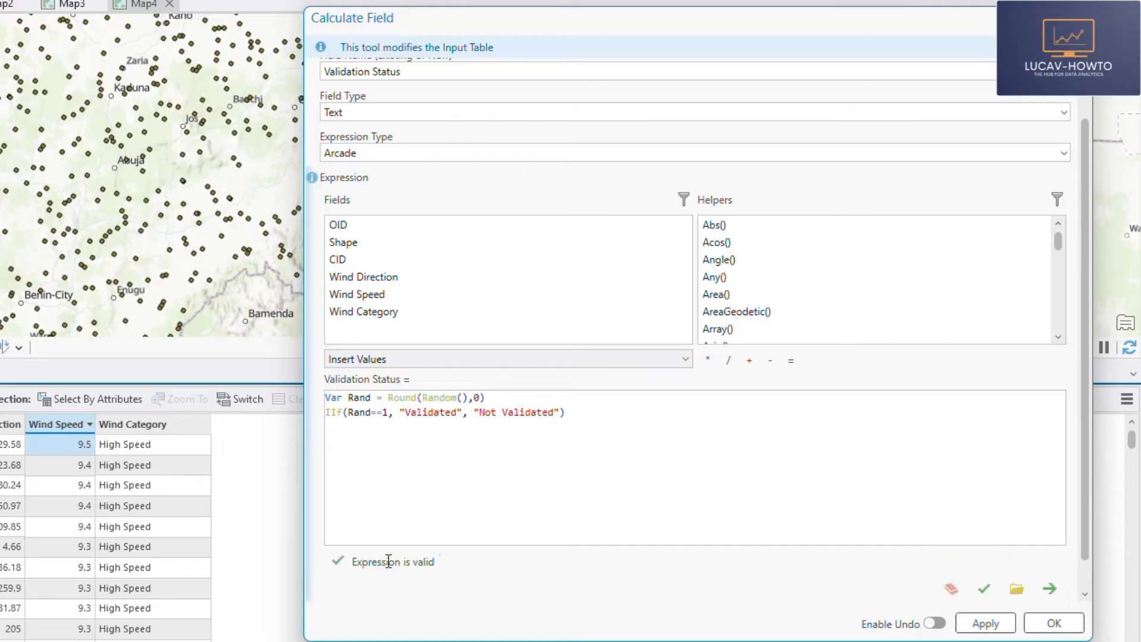
- Run the calculation to create and fill the Validation Status field, and dismiss the tool's message window
left_click(1054, 624)
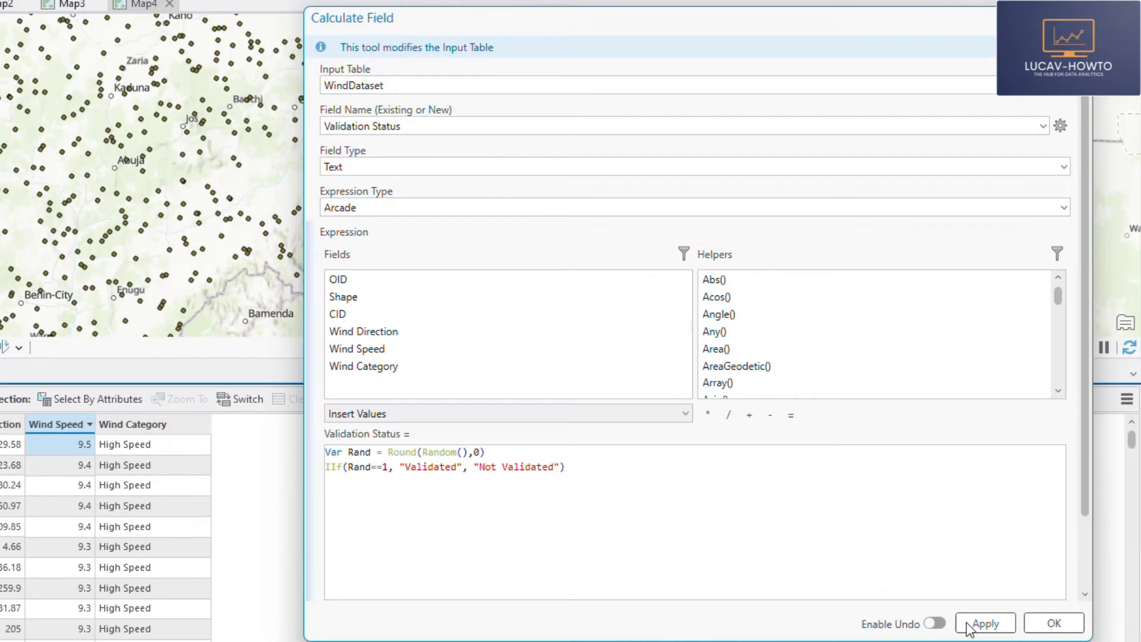
left_click(1054, 625)
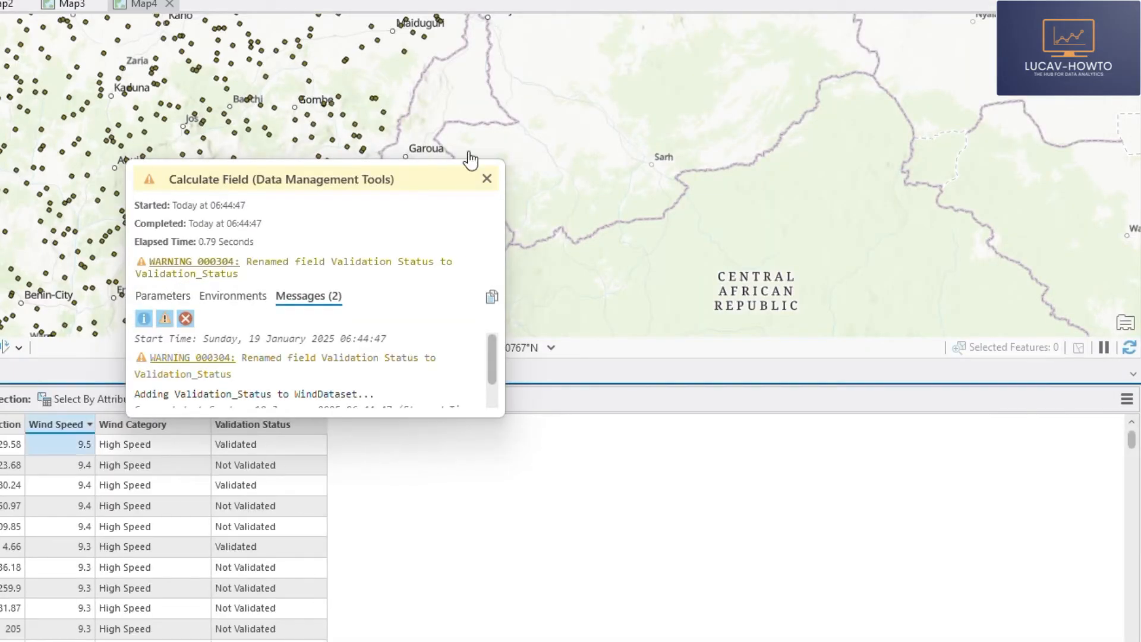
left_click(487, 178)
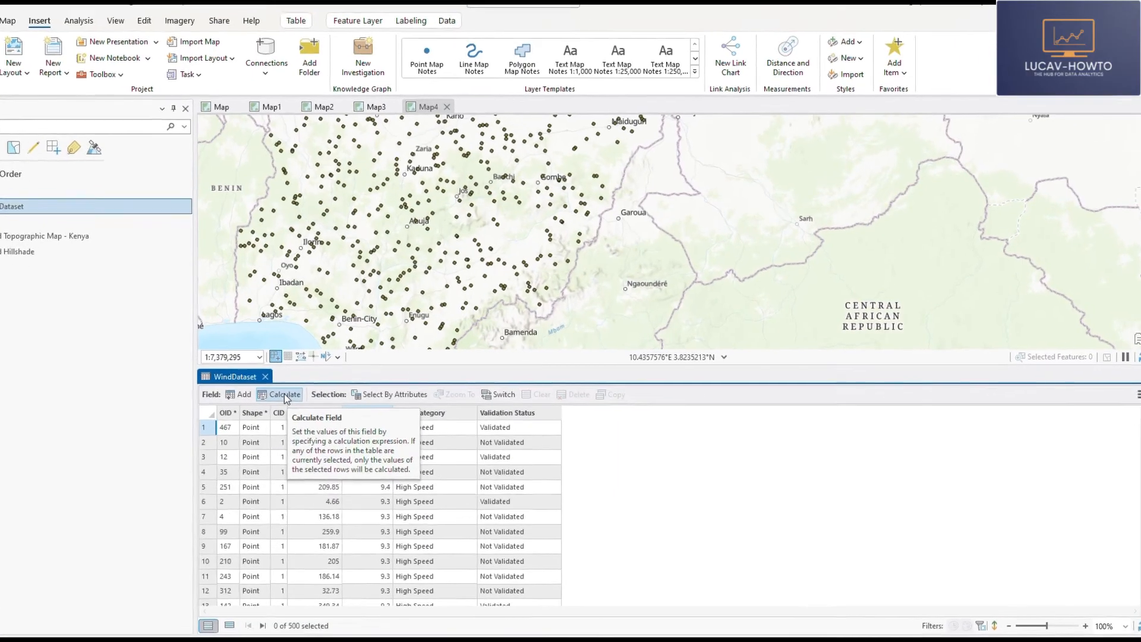
- Start another field calculation on WindDataset for a new field named Date of Capture with the field type Date
left_click(316, 391)
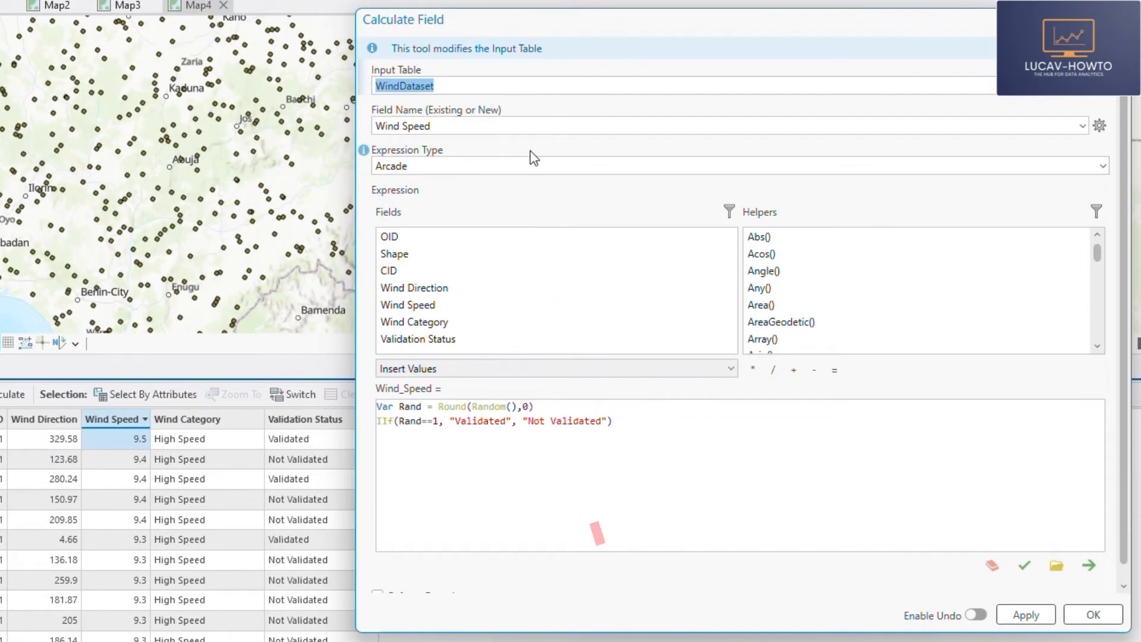
left_click(564, 163)
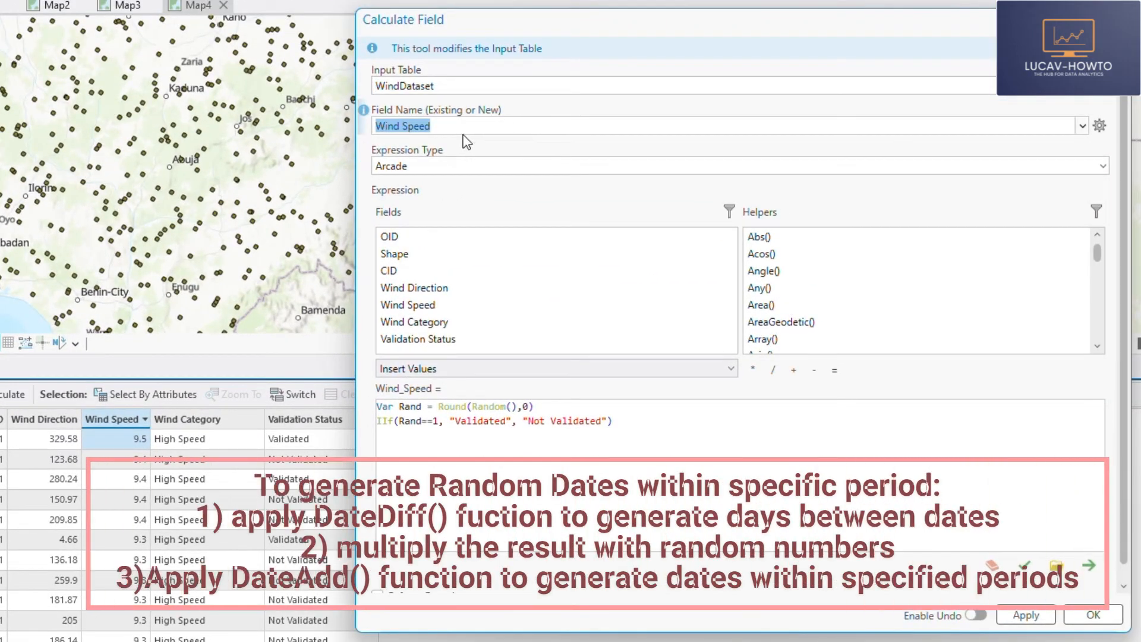
type("Date o")
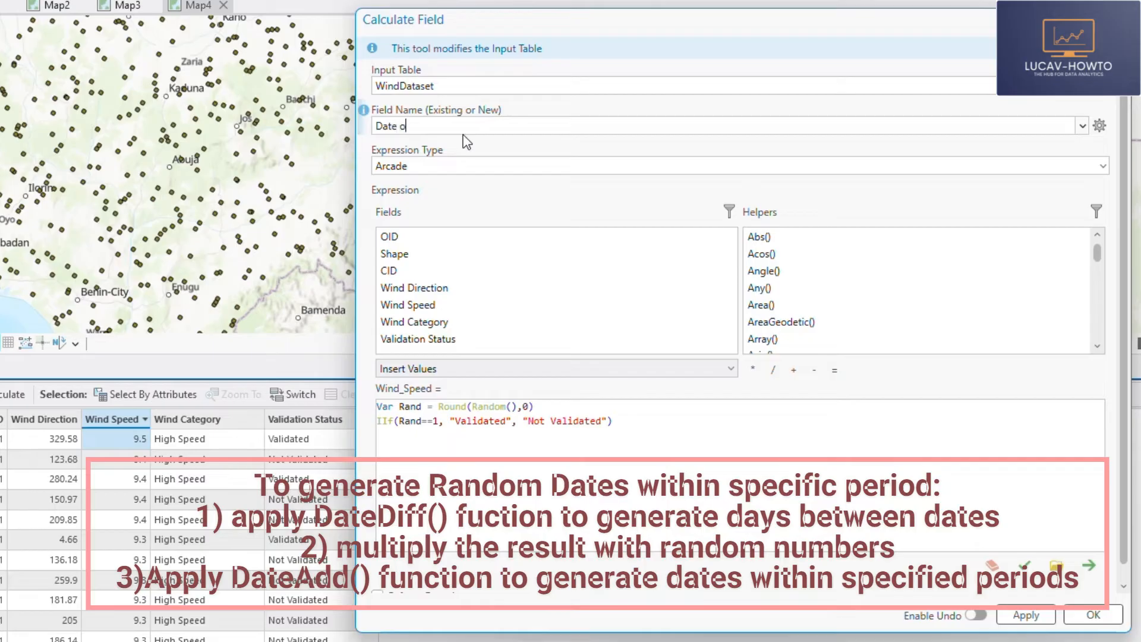
type("f Capture")
left_click(523, 166)
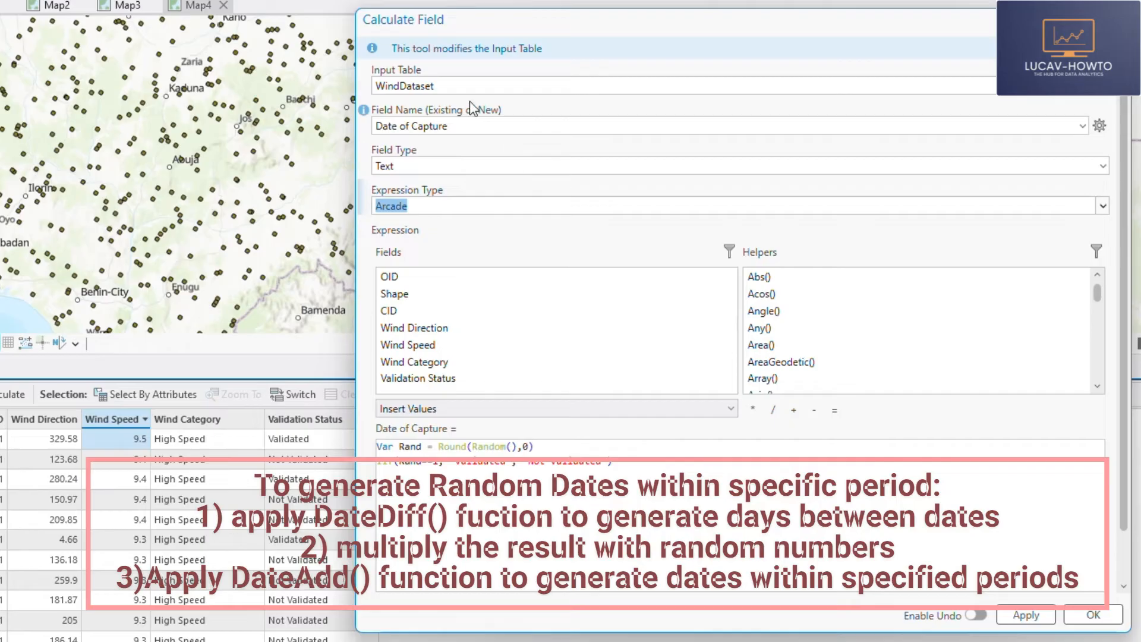
left_click(1102, 166)
left_click(420, 280)
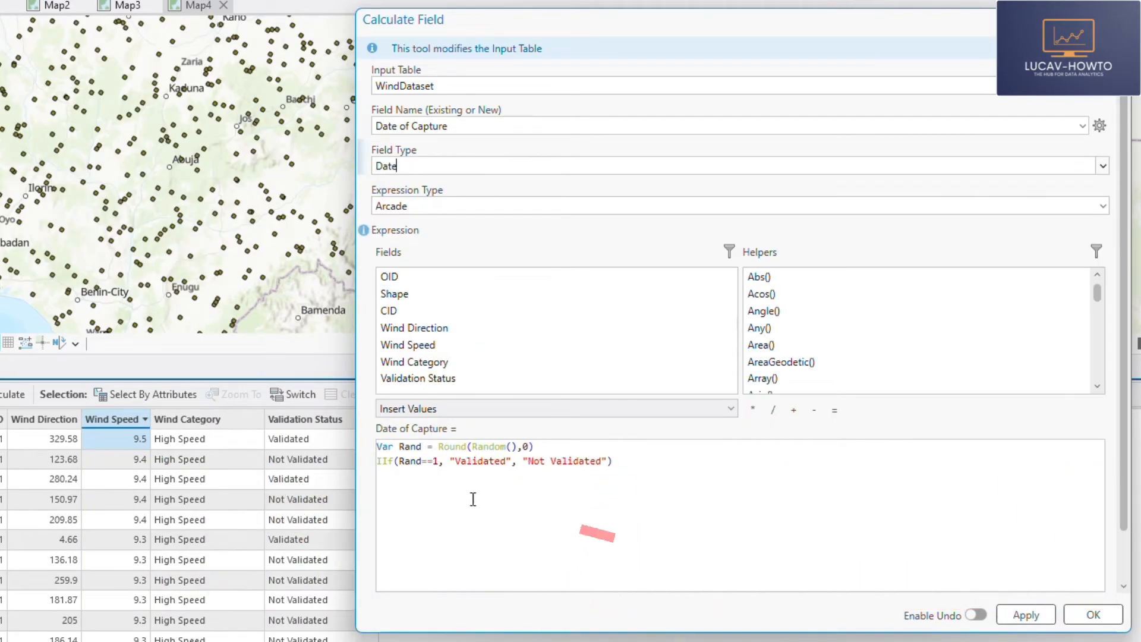
- Replace the old expression with declarations of two variables, InitDate and EndDate, on separate lines
left_click_drag(618, 462, 326, 434)
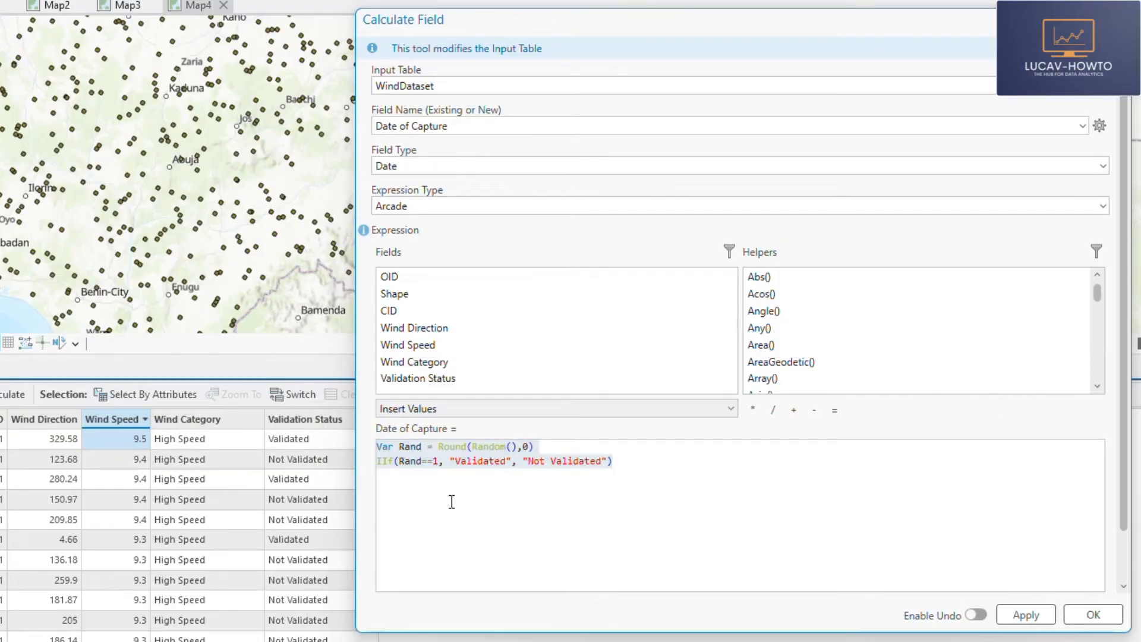
left_click_drag(619, 462, 363, 449)
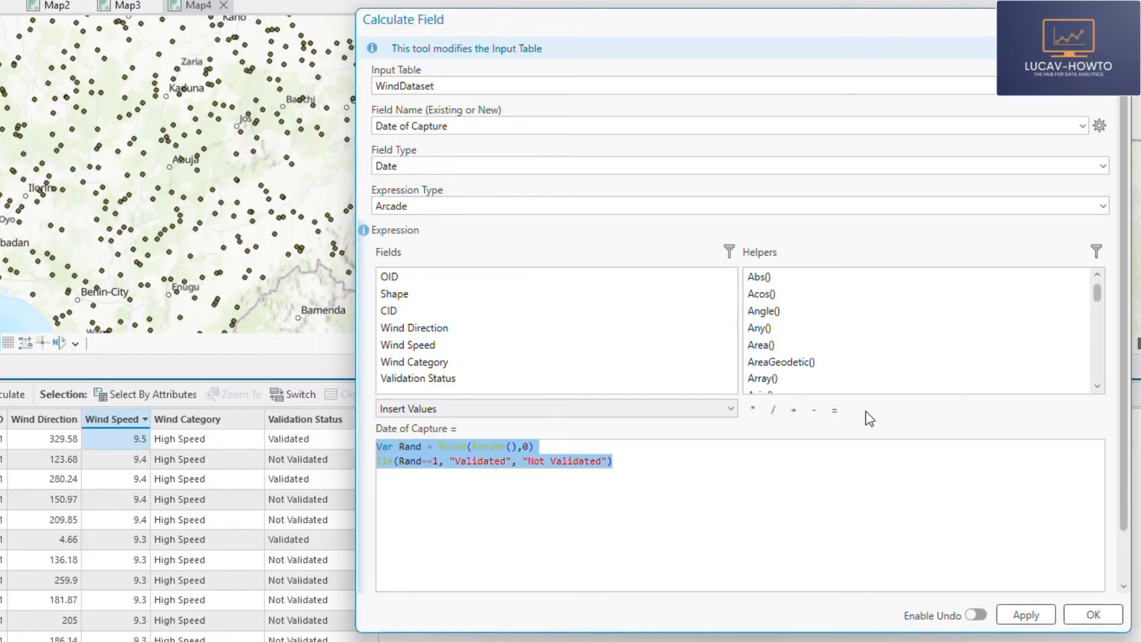
type("Var I")
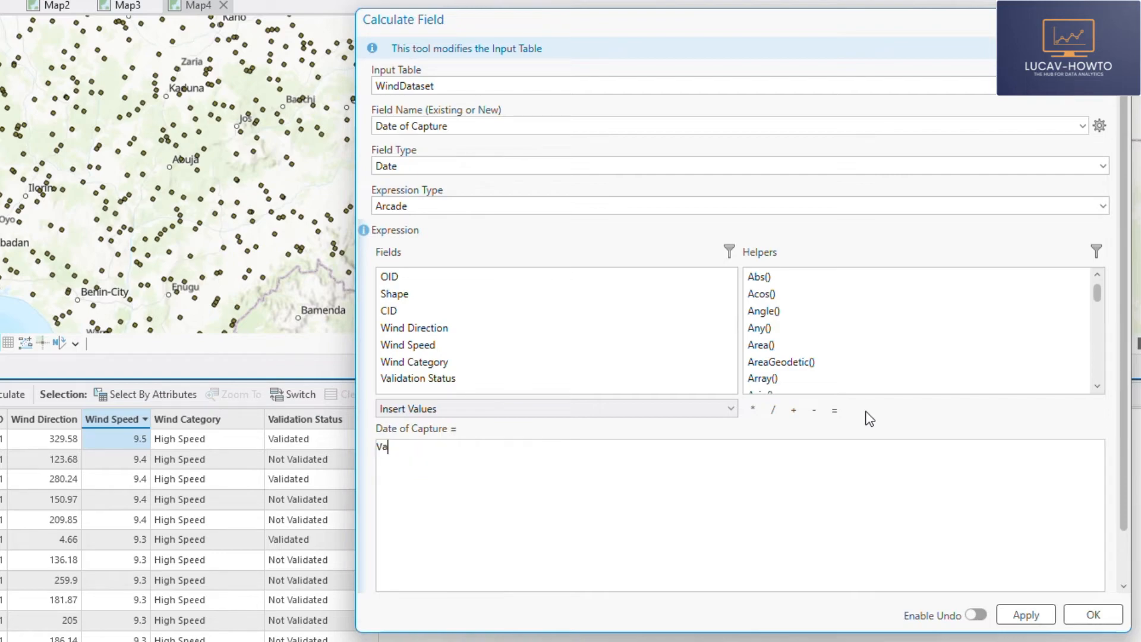
type("nitua")
key("BackSpace")
key("BackSpace")
type("Date")
key("Return")
type("Var EndDate")
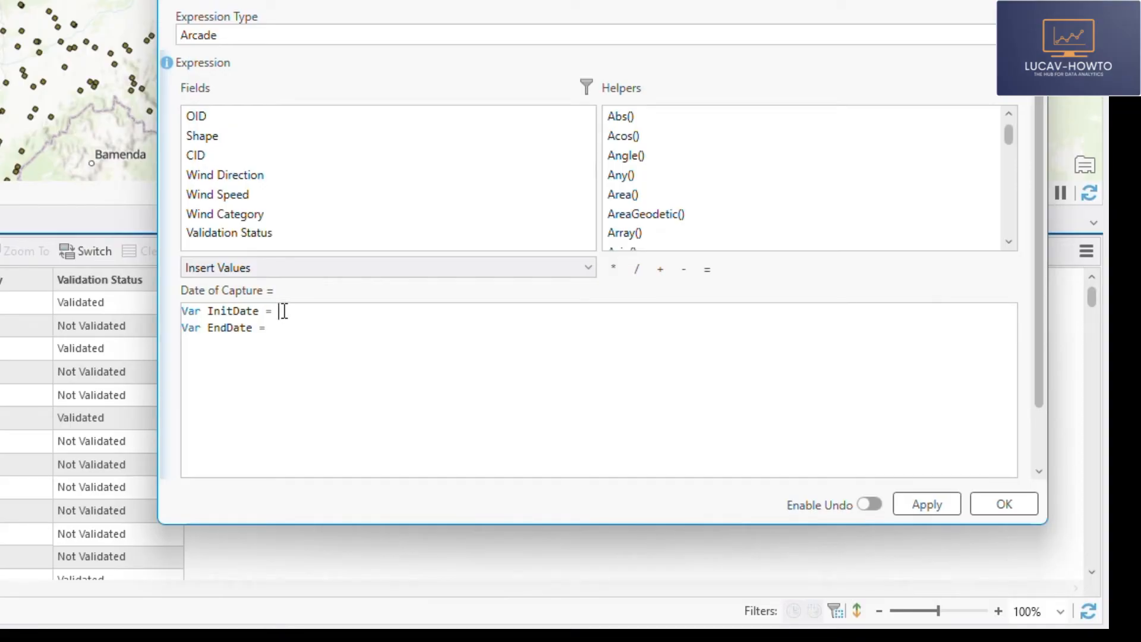
- Assign Date(2024,00,01) to the InitDate variable
type("Date")
type("()")
type("2024")
type(",")
type("00")
type(",")
type("01")
double_click(348, 310)
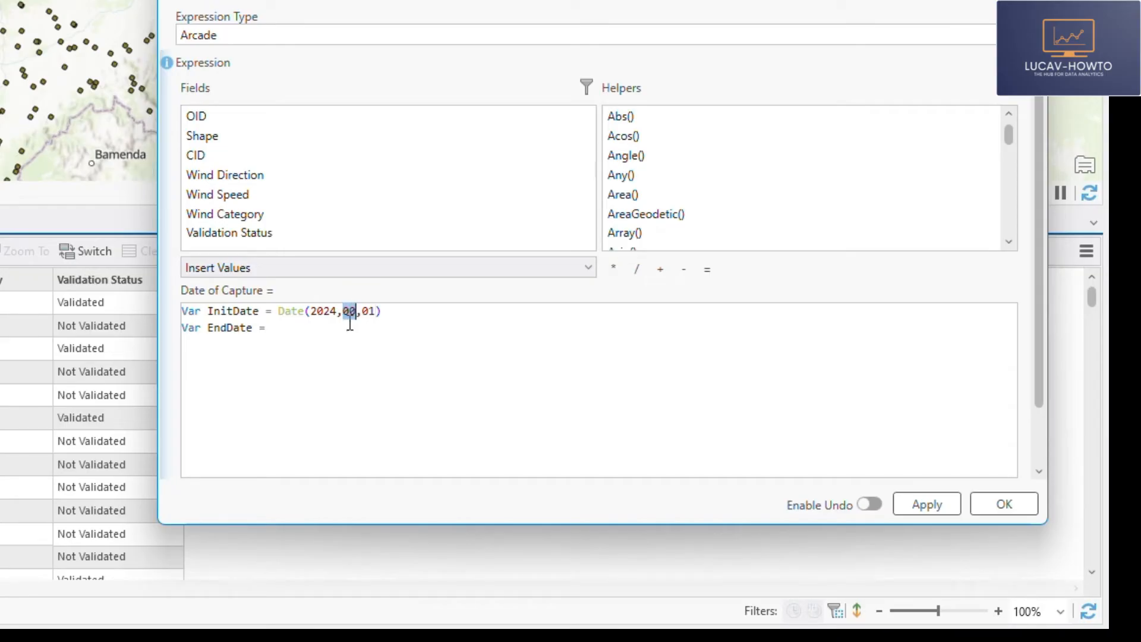
left_click(393, 312)
- Copy the InitDate value to EndDate and change its month and day to make it Date(2024,11,31)
left_click(291, 331)
left_click_drag(279, 311, 398, 302)
key("ctrl+c")
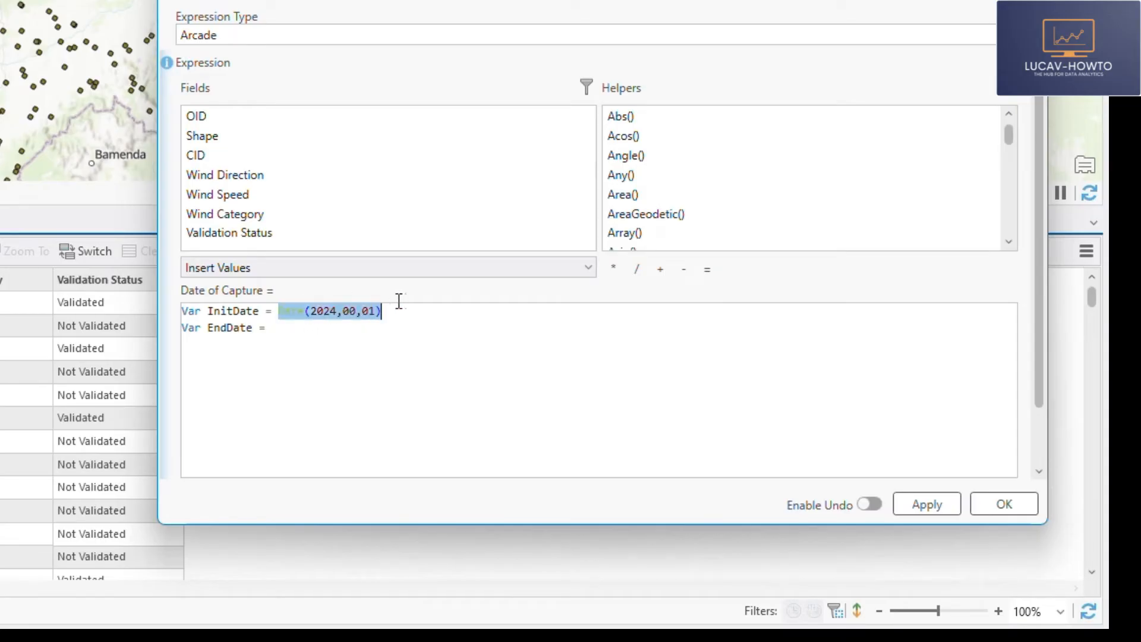
left_click(305, 329)
key("ctrl+v")
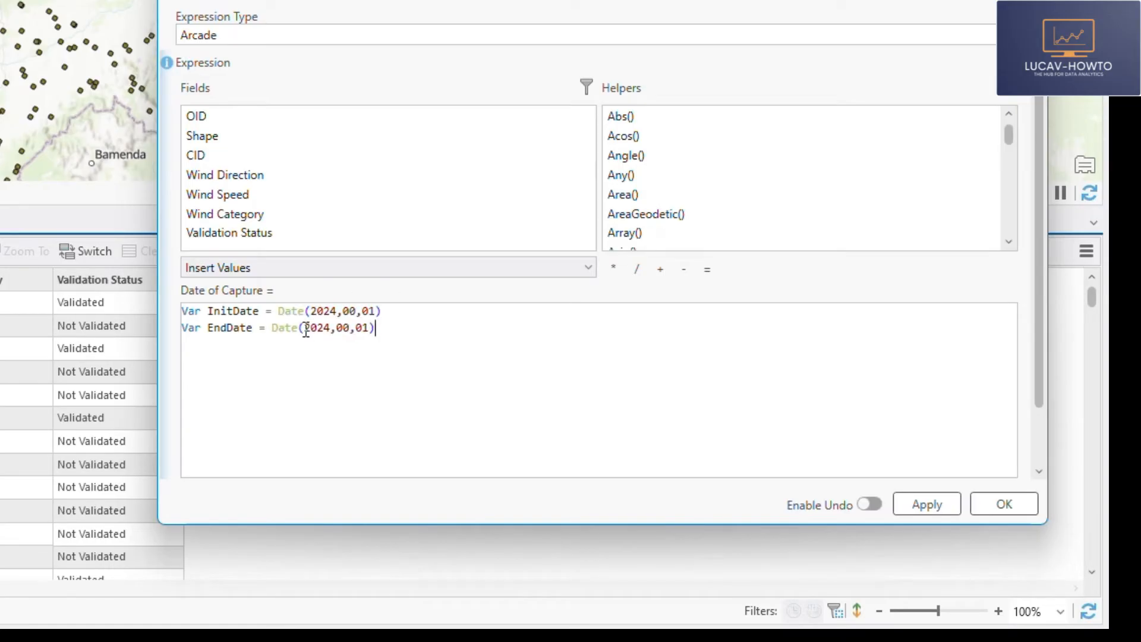
double_click(347, 328)
key("BackSpace")
type("11")
left_click_drag(356, 333, 368, 332)
type("31) ")
type("console")
type("()")
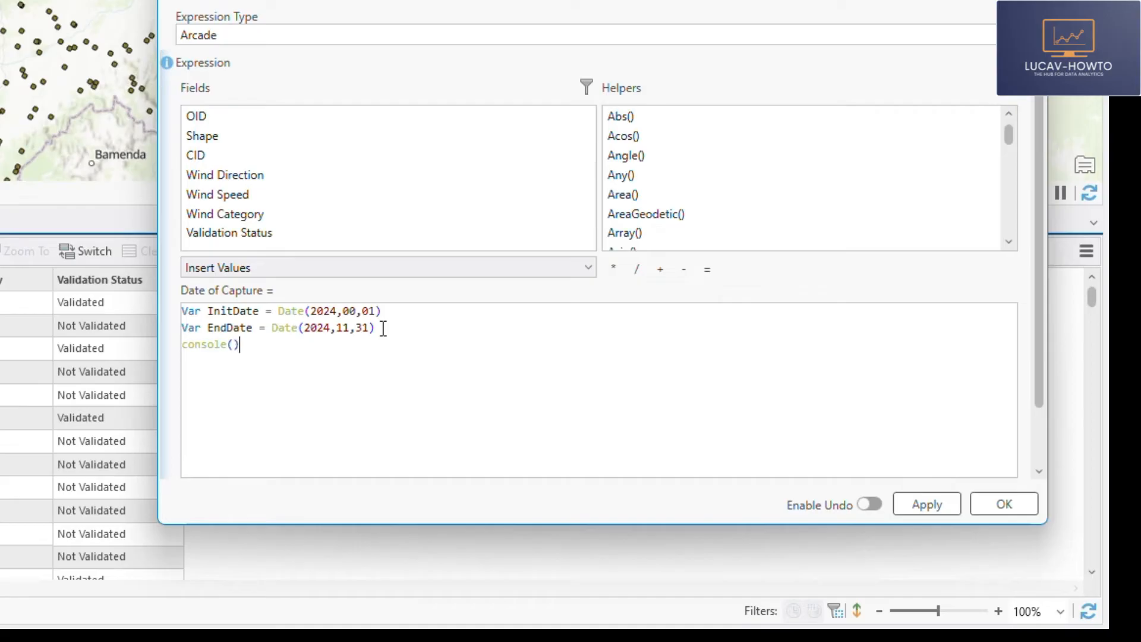
- Add a third line, console(InitDate), to output the start date for testing
double_click(235, 312)
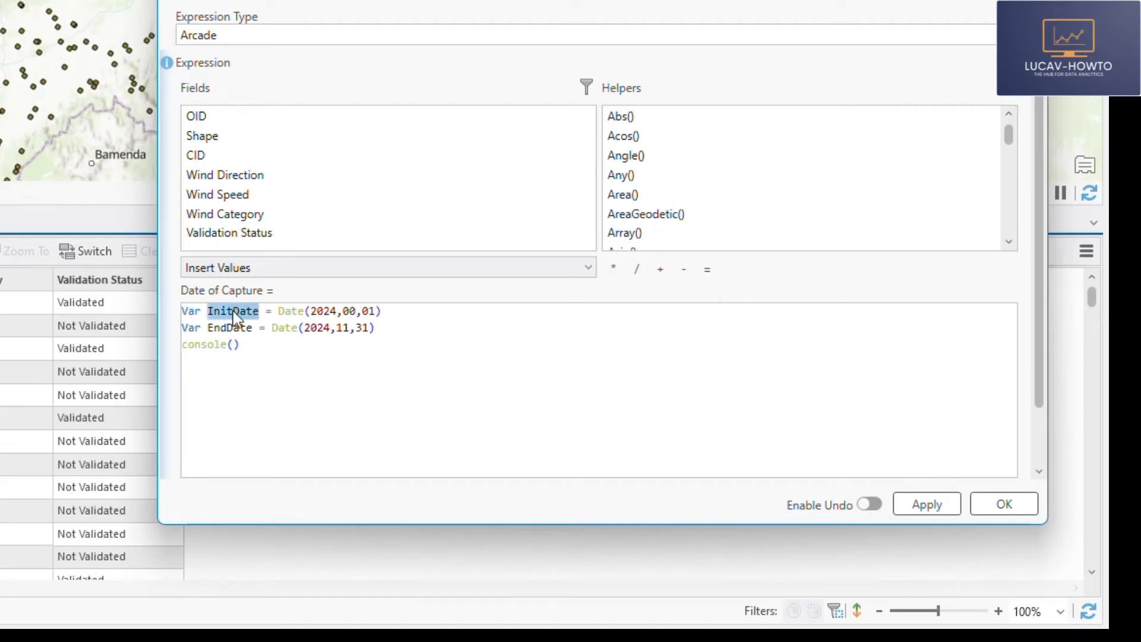
key("ctrl+c")
left_click(236, 345)
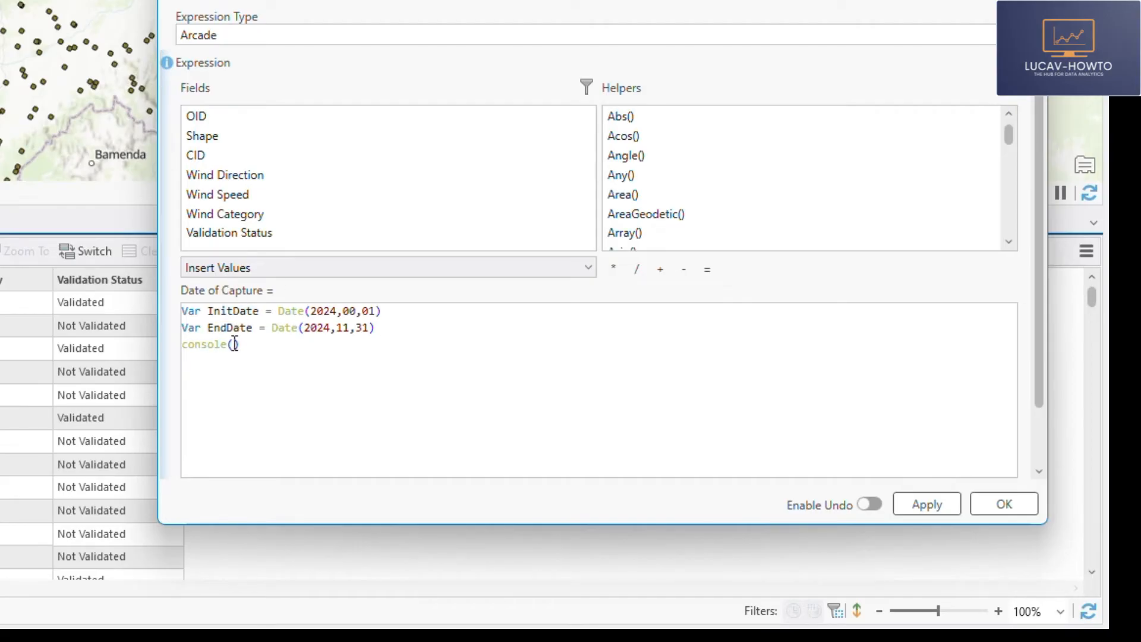
key("ctrl+v")
- Validate the expression and view its console messages to check the value of InitDate
scroll(1028, 433, "down", 2)
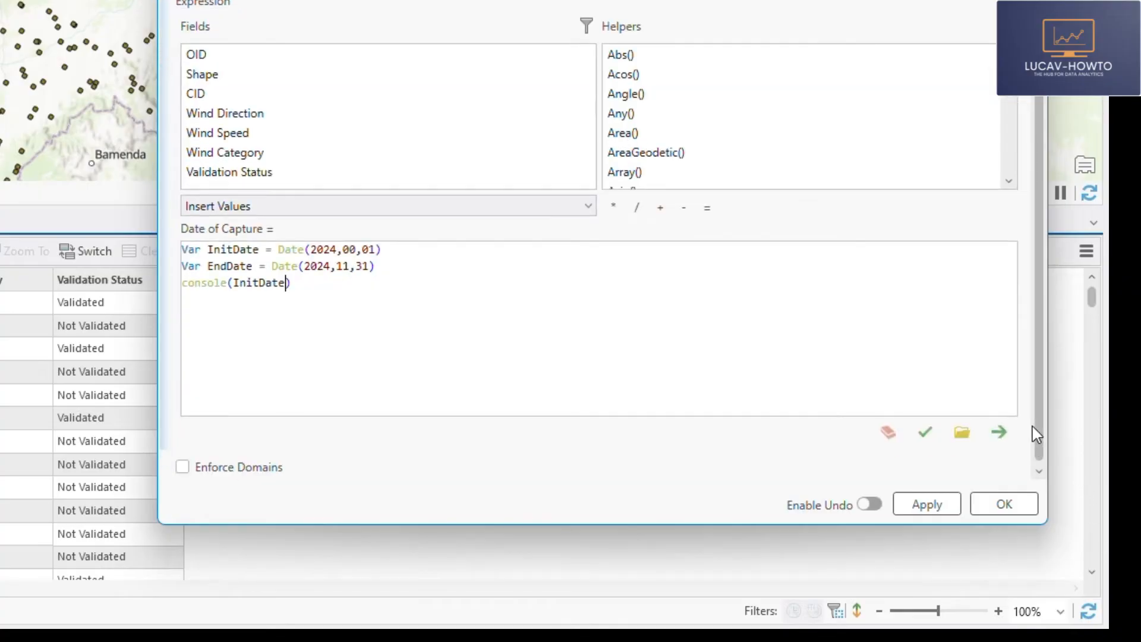
left_click(923, 438)
left_click(270, 462)
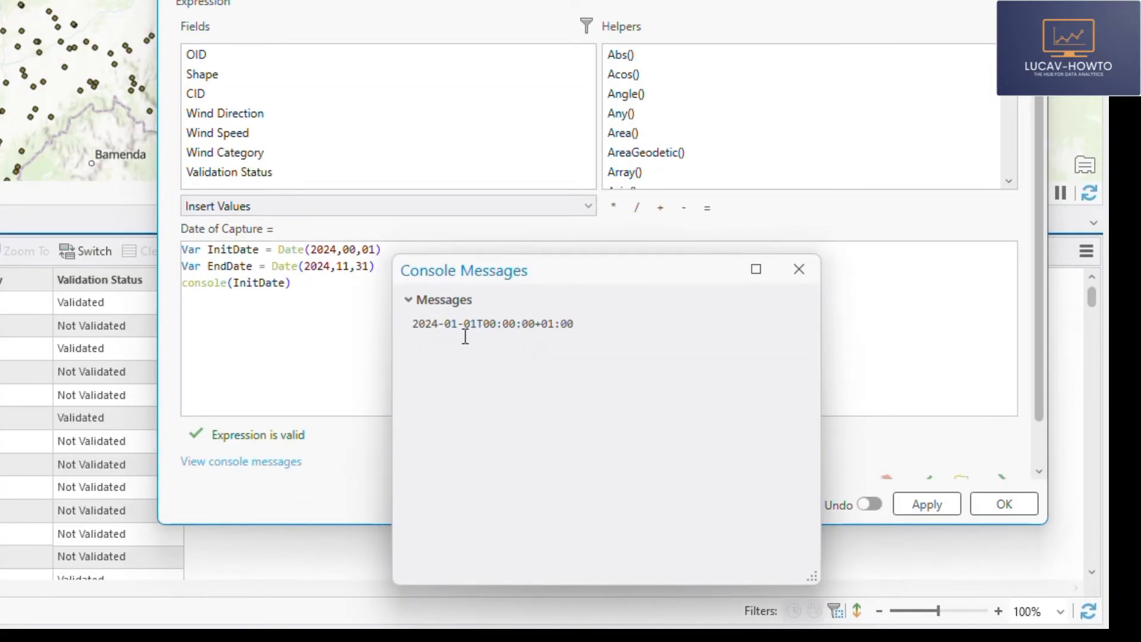
left_click(800, 270)
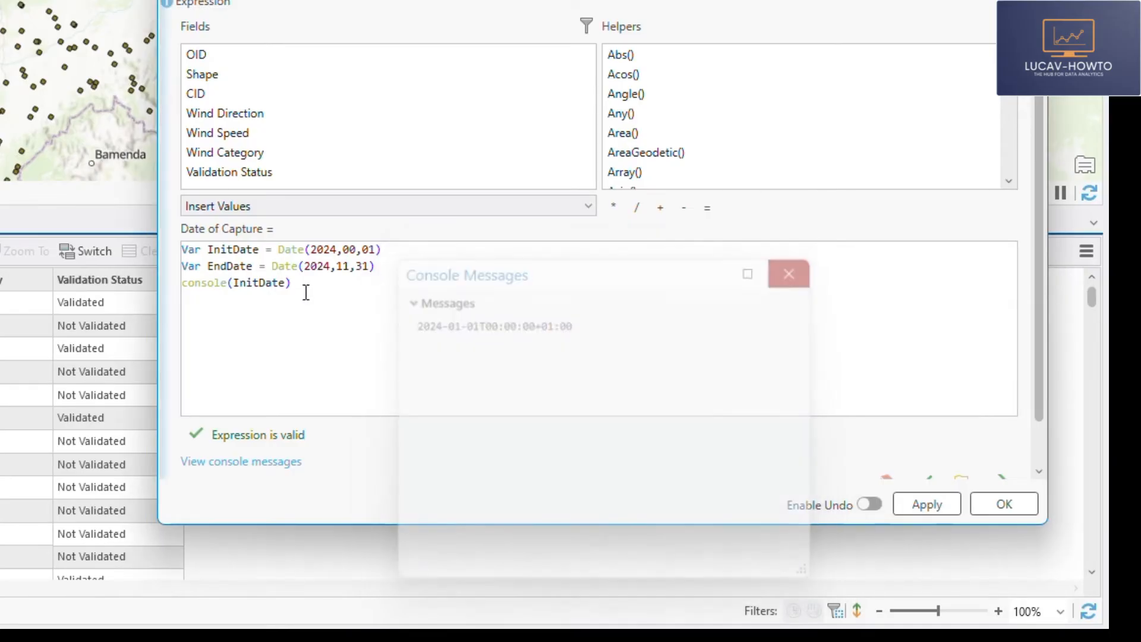
- Change the console argument to EndDate, validate the expression and check the output in the console messages
double_click(247, 266)
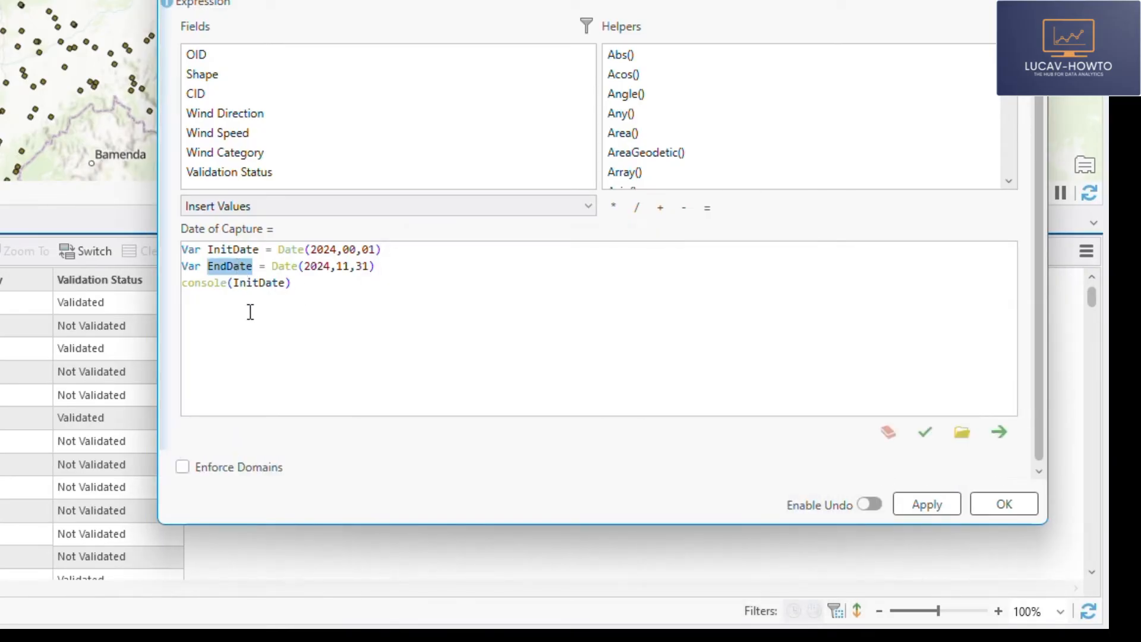
double_click(257, 283)
key("ctrl+v")
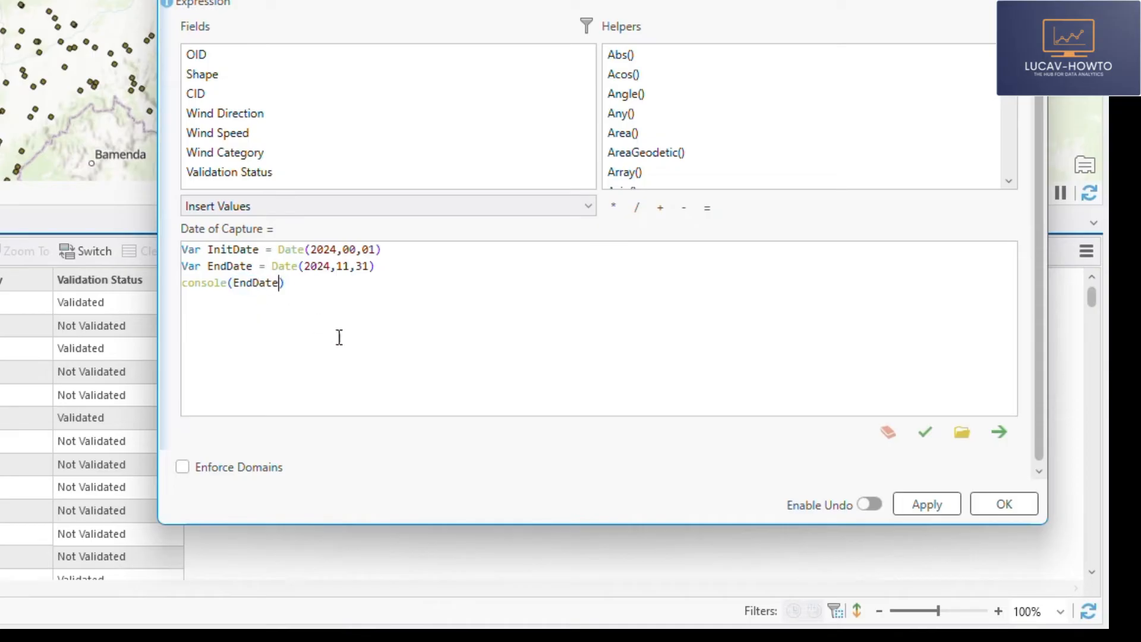
left_click(928, 437)
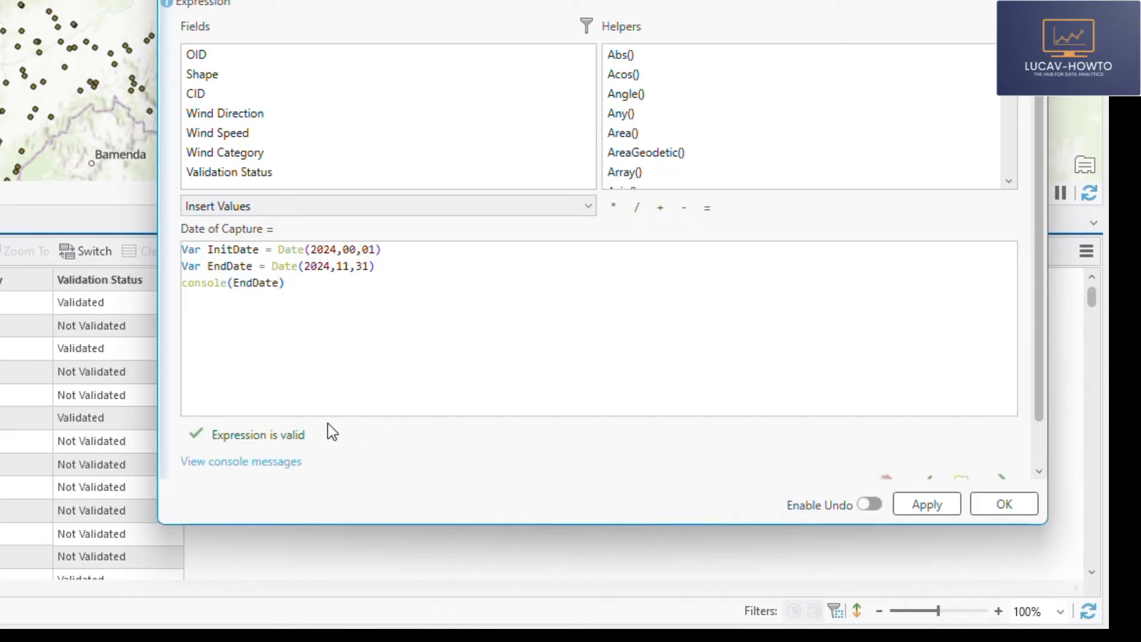
left_click(278, 463)
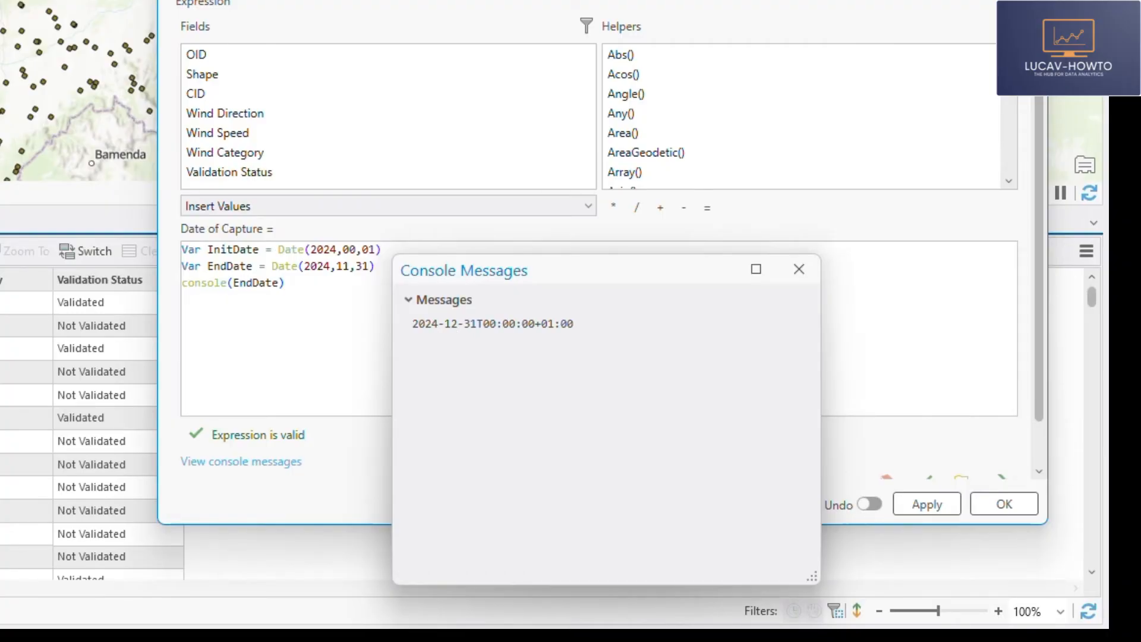
left_click(798, 270)
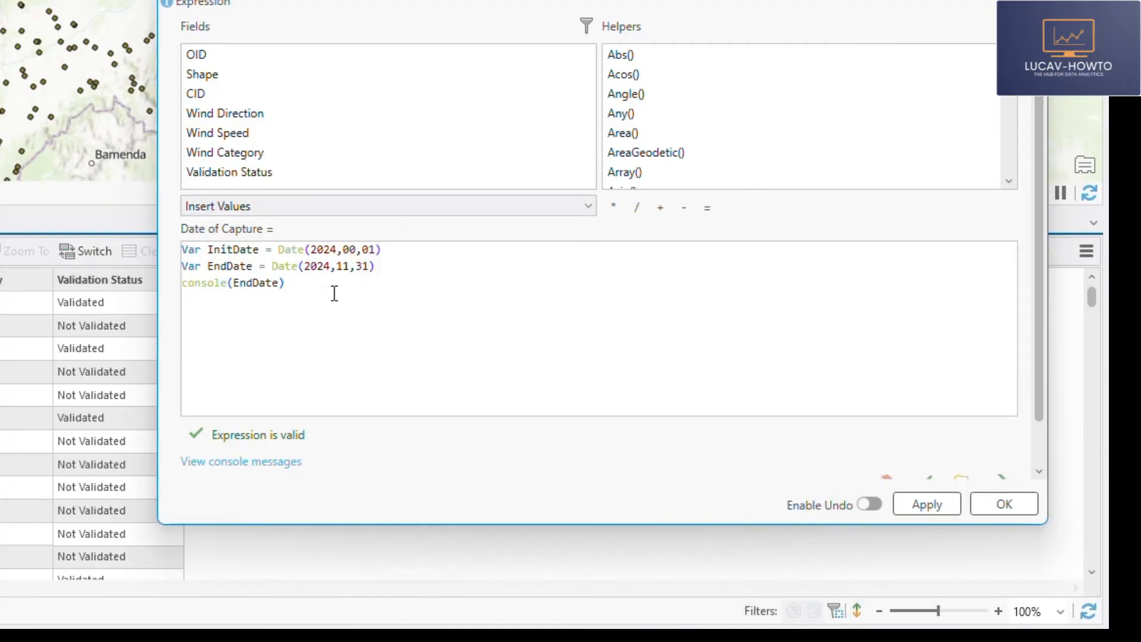
- Comment out the console(EndDate) line with // and leave a blank line before a new line below it
left_click(186, 283)
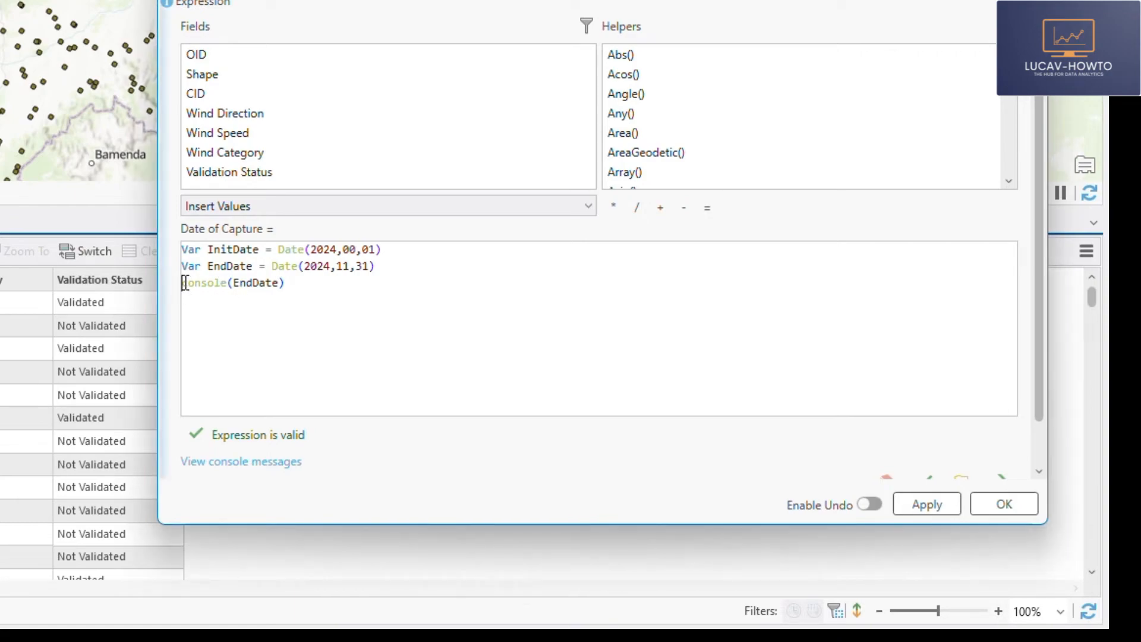
type("//")
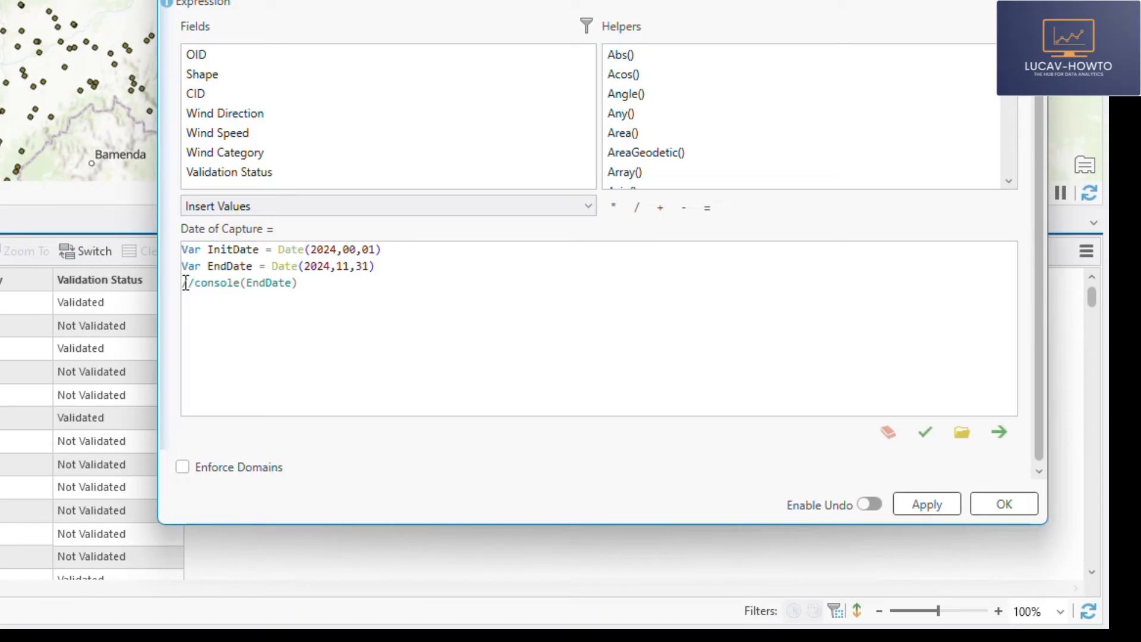
left_click(339, 287)
key("Return")
key("Return")
- Add an empty DateDiff() function on the new line of the expression
type("Da")
key("BackSpace")
key("BackSpace")
type("Dat")
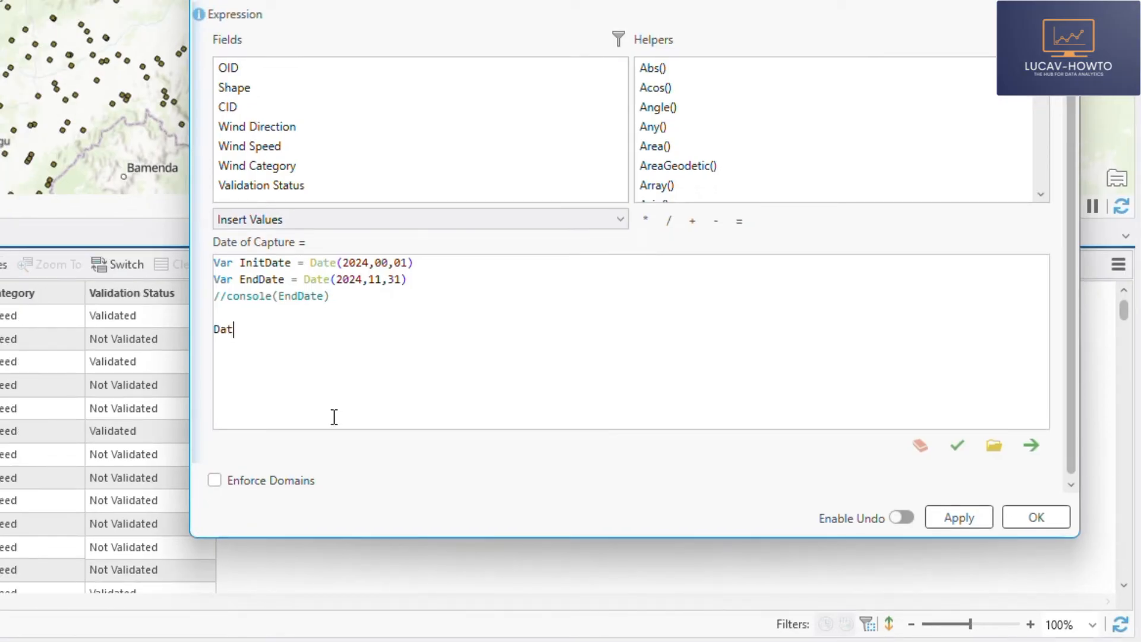
type("eDiff()")
left_click(272, 329)
- Give DateDiff() the variables EndDate and InitDate as its first two arguments, leaving room for the unit
double_click(257, 279)
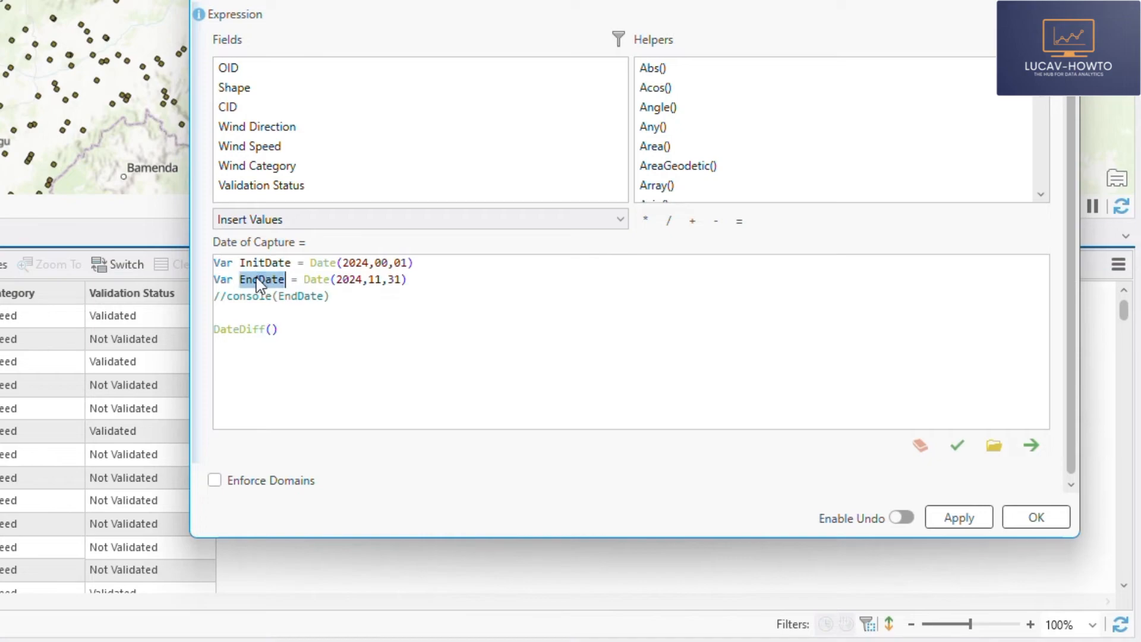
left_click(272, 329)
key("ctrl+v")
type(",")
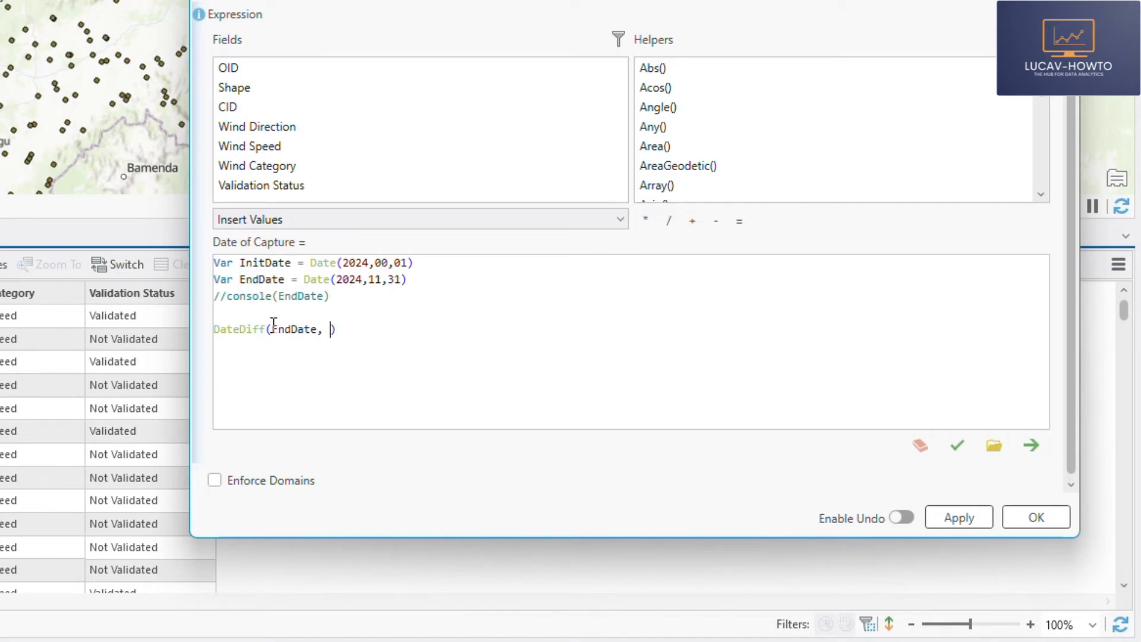
double_click(271, 262)
left_click(330, 329)
key("ctrl+v")
type(", ")
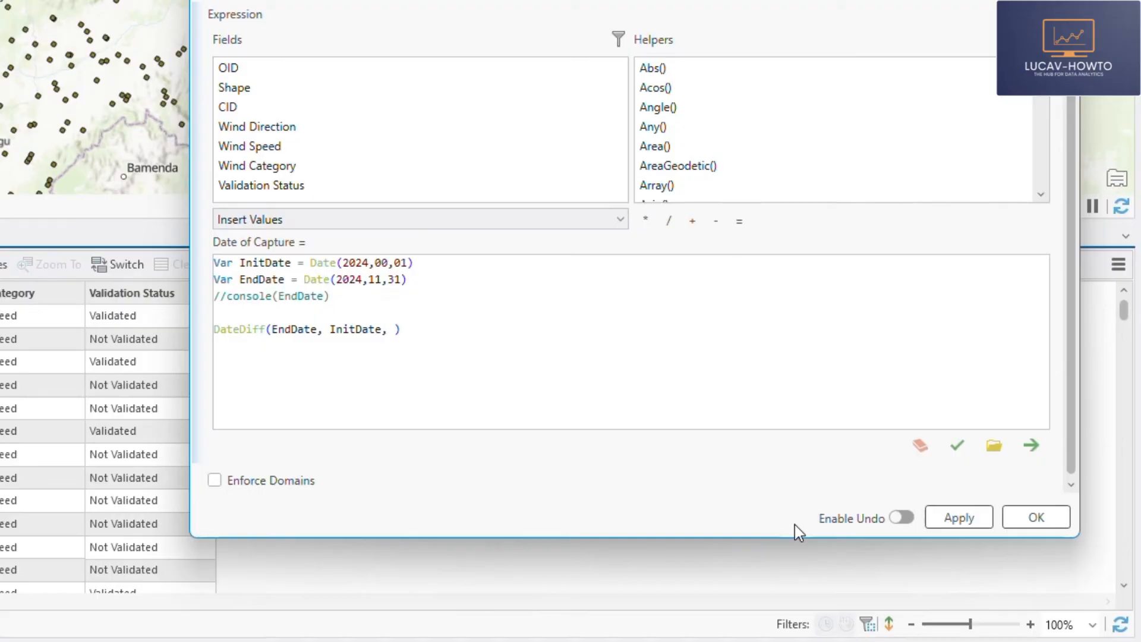
type("\"\"")
type("day")
type("s")
- Set the DateDiff() unit to "days" and validate the expression
left_click(957, 447)
scroll(261, 344, "down", 2)
scroll(259, 333, "up", 2)
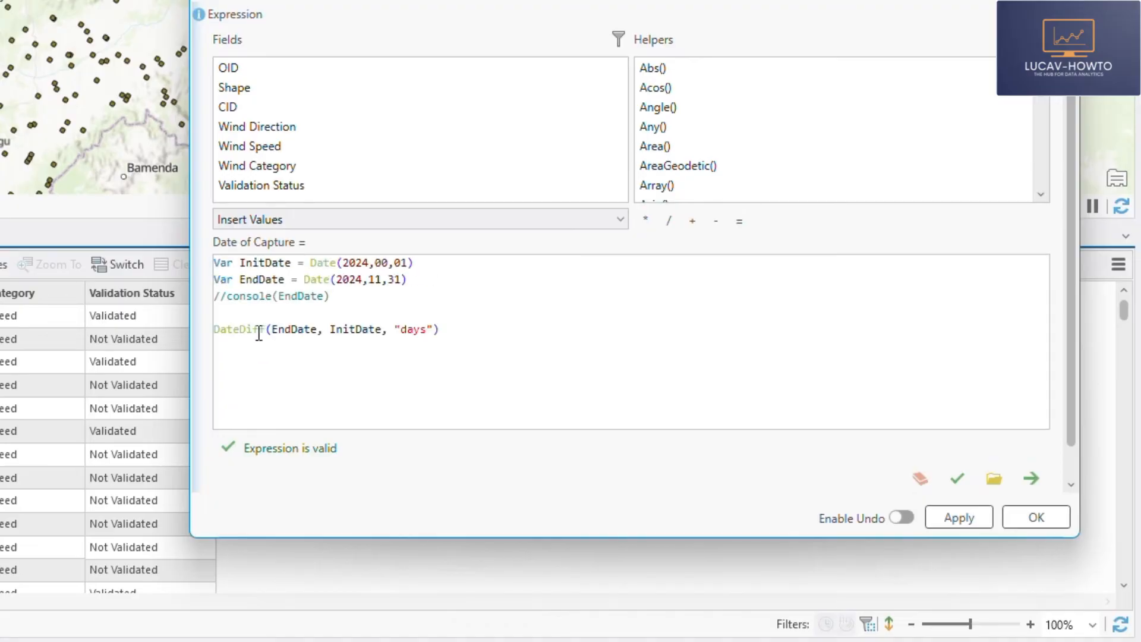
- Assign the DateDiff() result to a new variable named DateSpan and validate the expression
left_click(218, 329)
type("Var DateSpan")
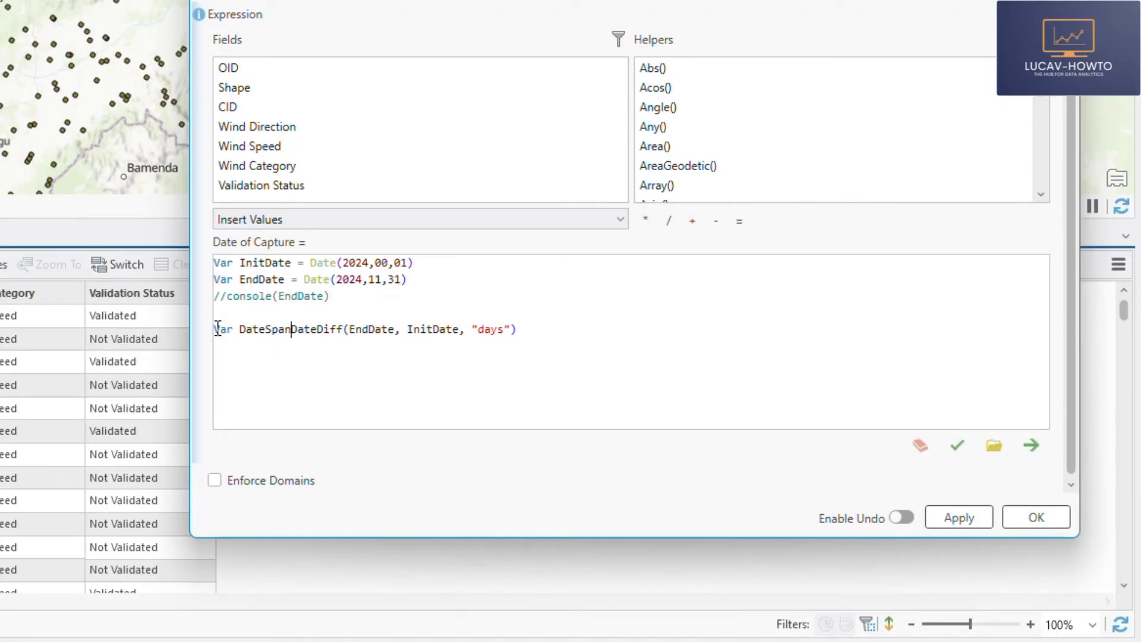
type(" =")
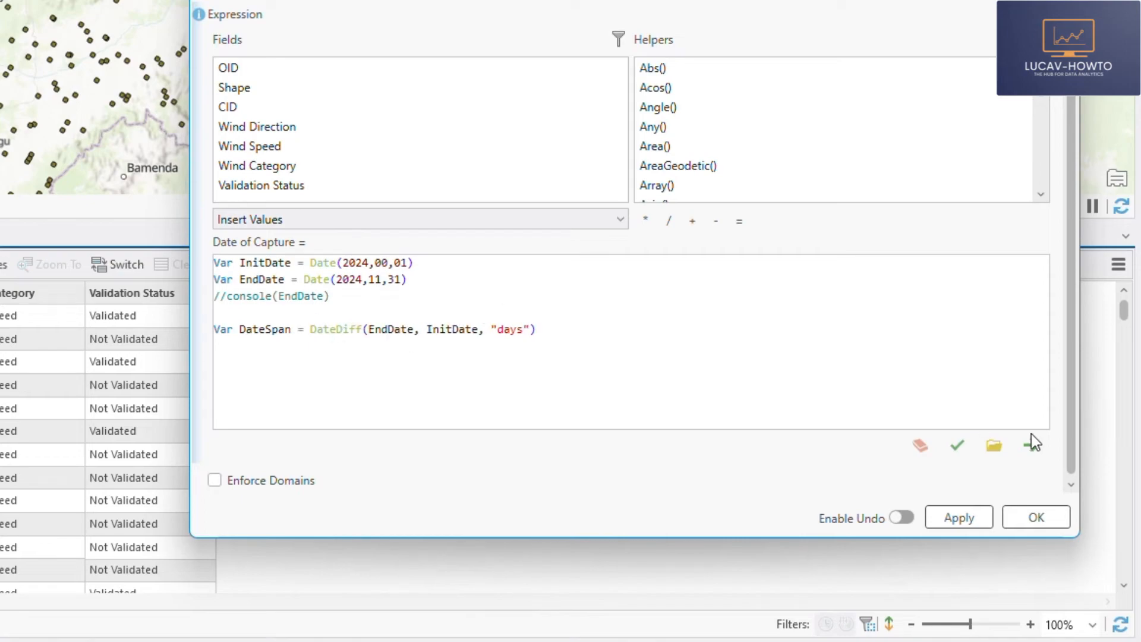
left_click(957, 445)
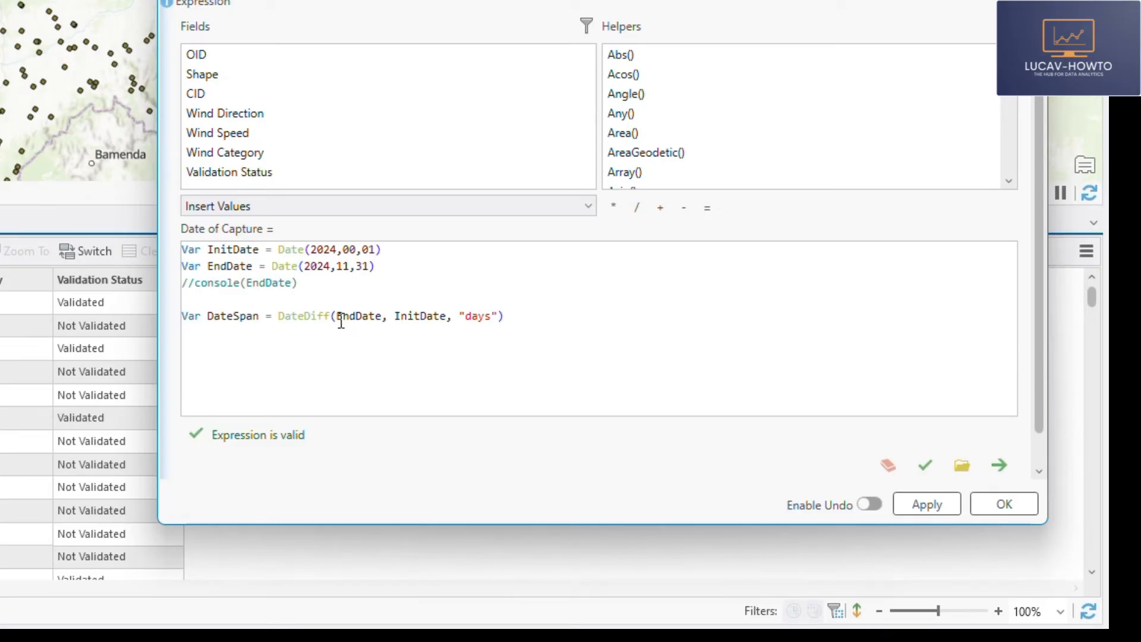
- Add a console(DateSpan) line directly below the DateSpan declaration
left_click(547, 317)
key("Return")
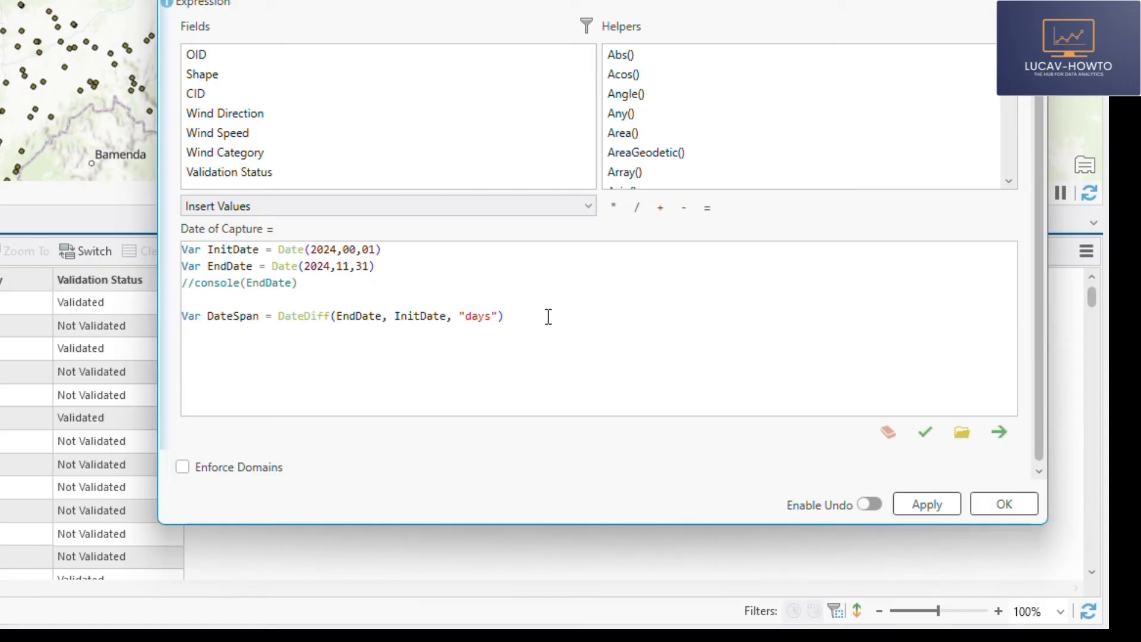
type("console()")
double_click(232, 316)
key("ctrl+c")
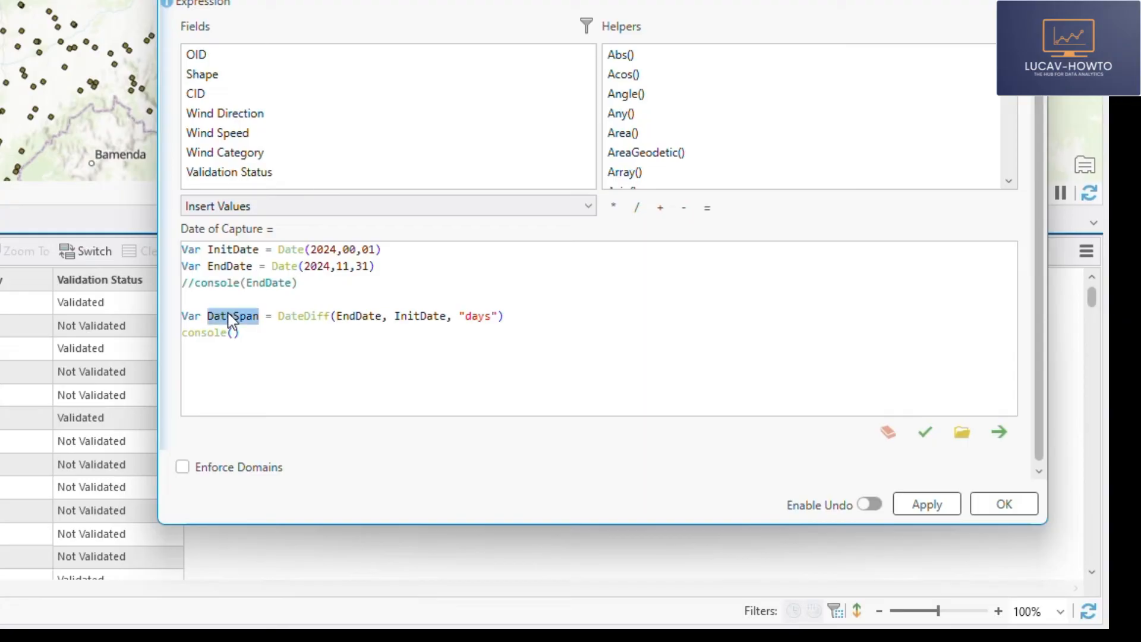
left_click(233, 332)
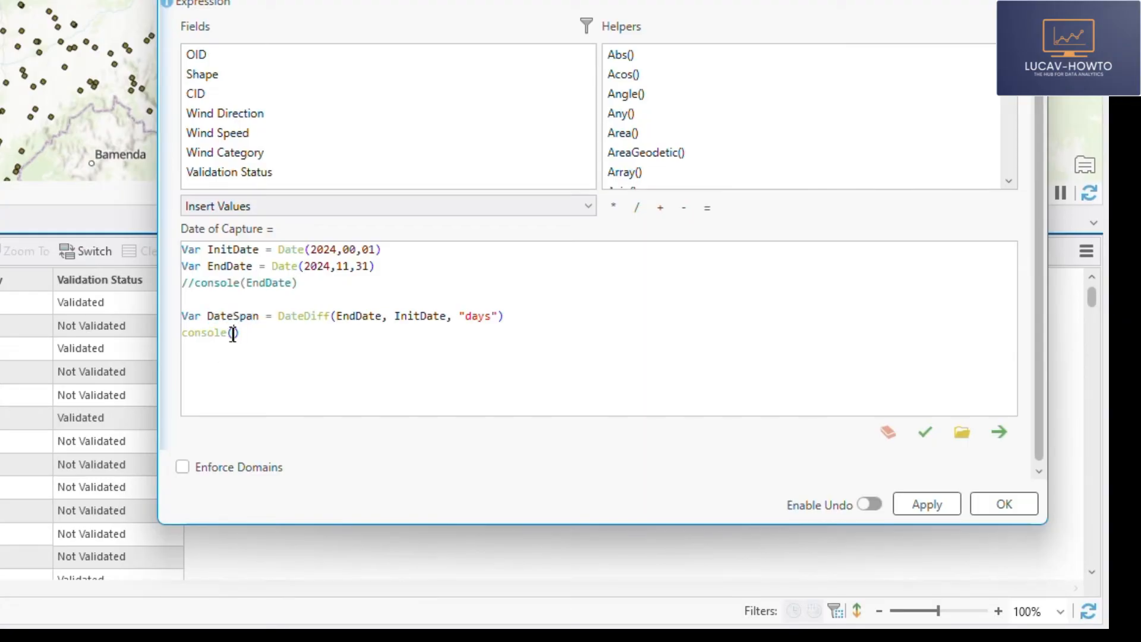
key("ctrl+v")
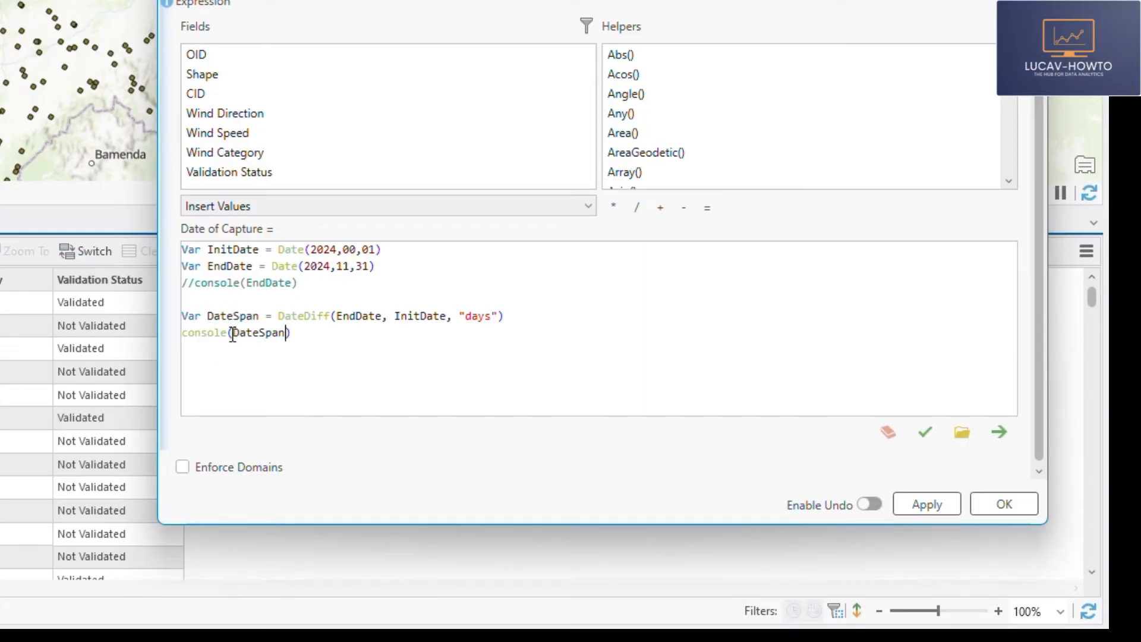
- Validate the expression and check the DateSpan output in the console messages
left_click(925, 438)
left_click(244, 464)
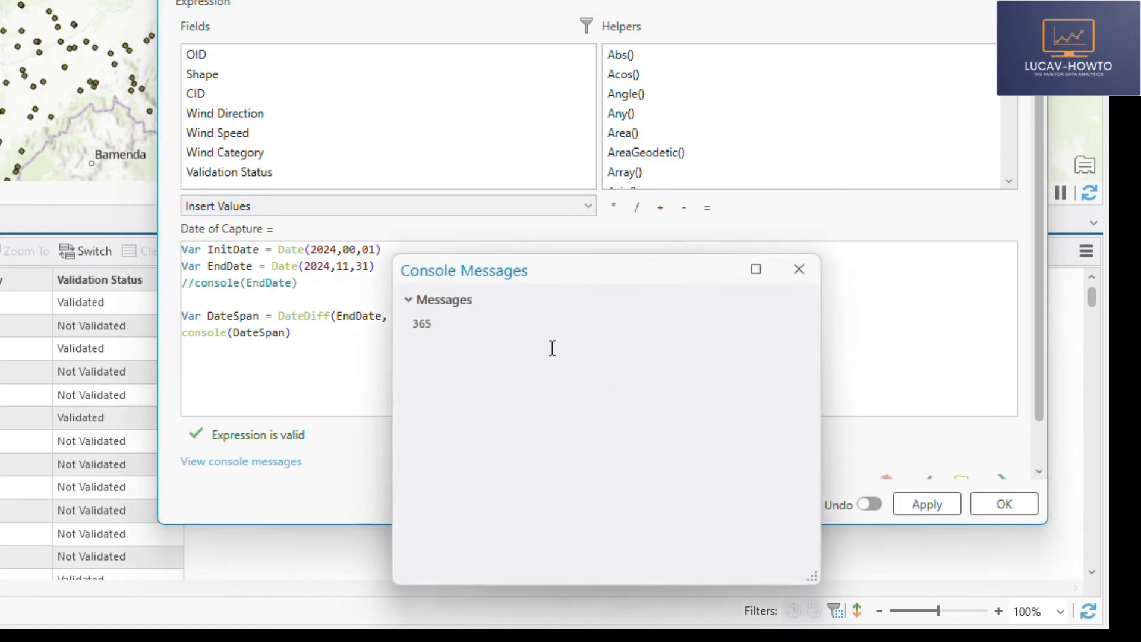
left_click(800, 271)
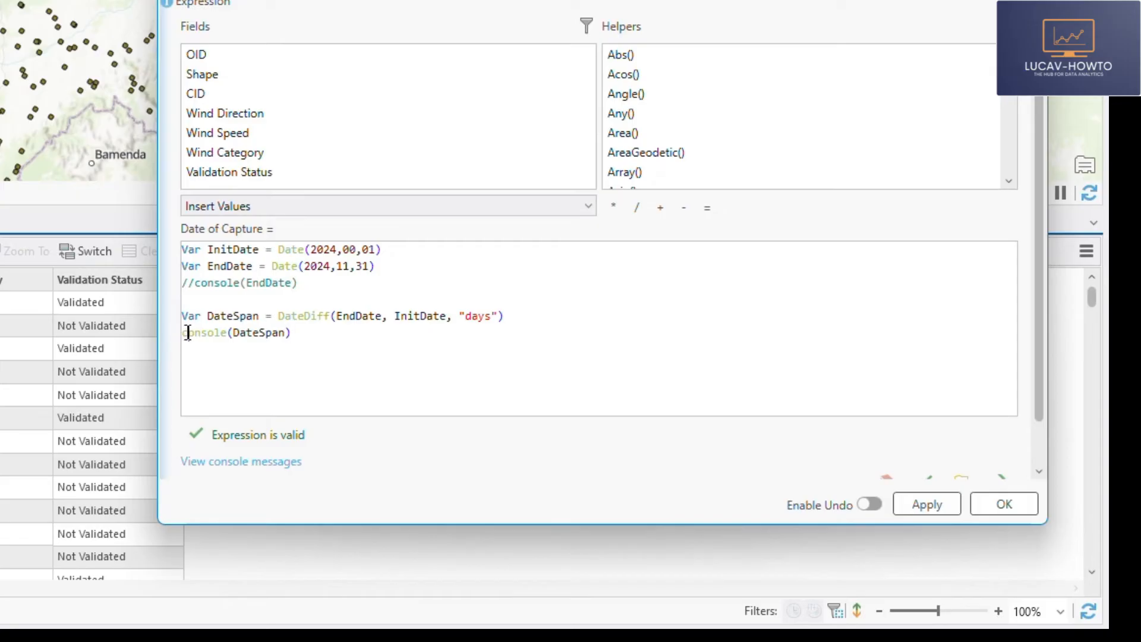
- Replace the console(DateSpan) line with Random() * DateSpan and validate the expression
left_click_drag(315, 339, 176, 336)
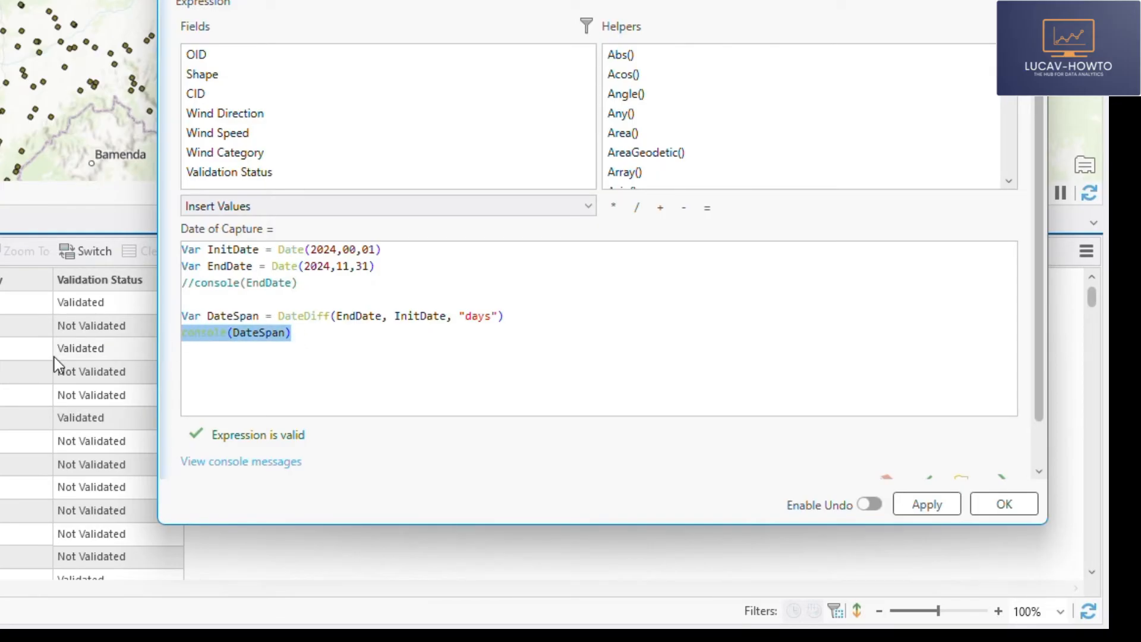
type("Rando")
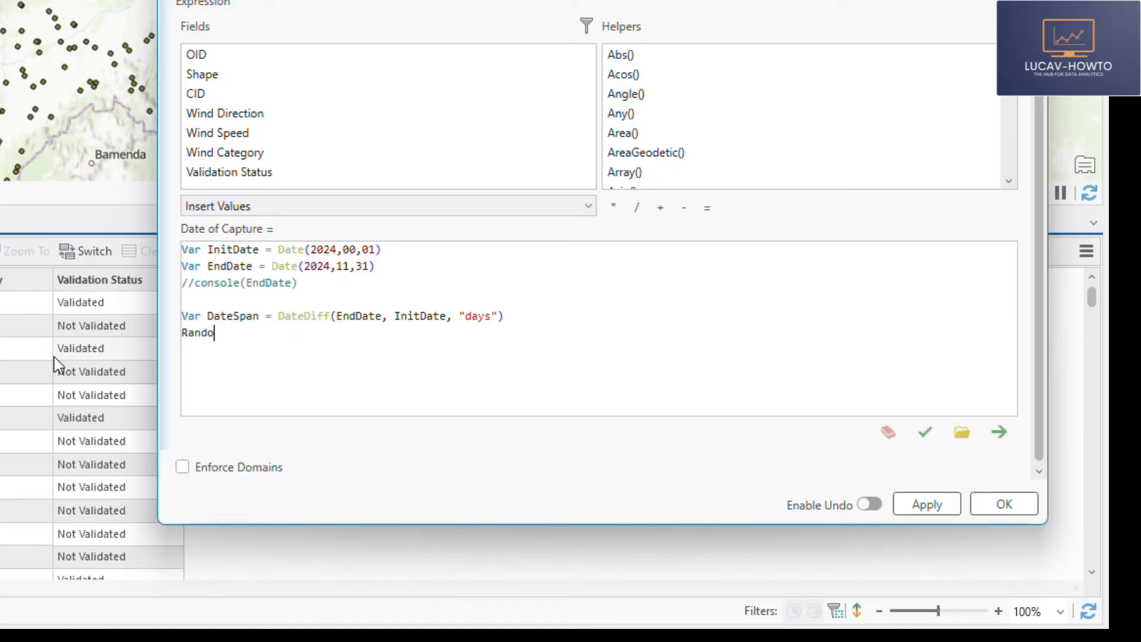
type("m() *")
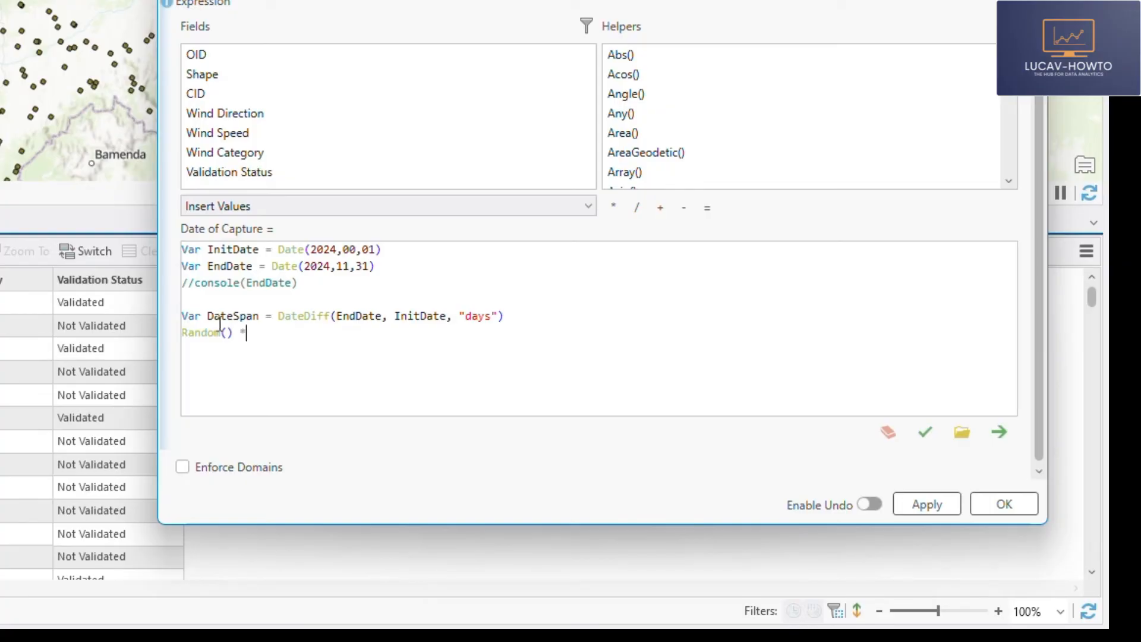
double_click(248, 318)
key("ctrl+c")
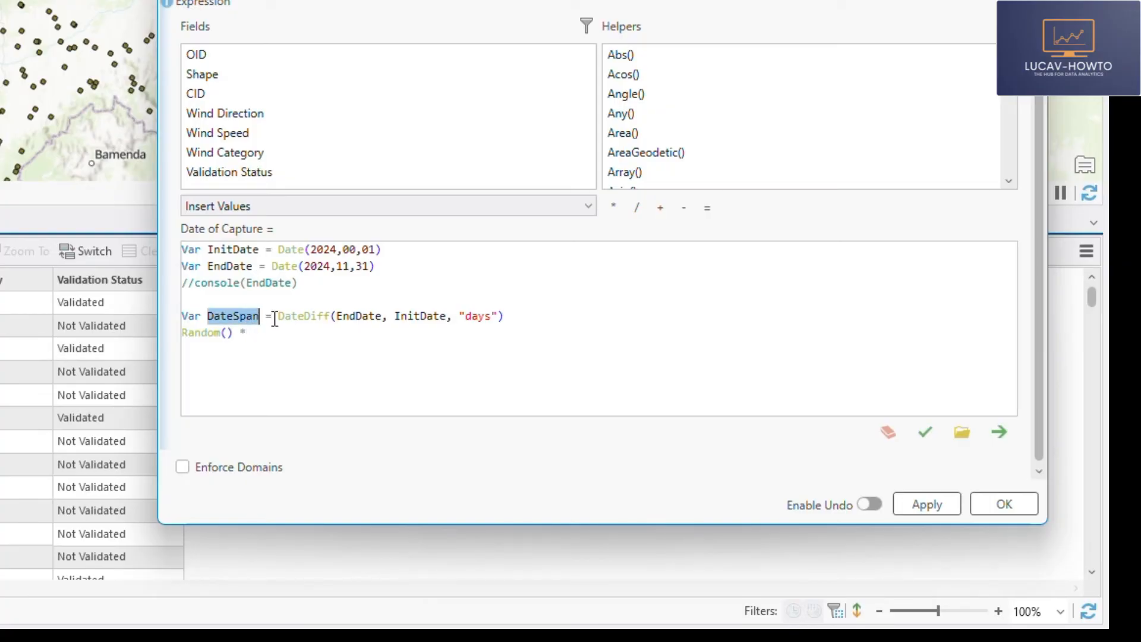
left_click(265, 333)
key("ctrl+v")
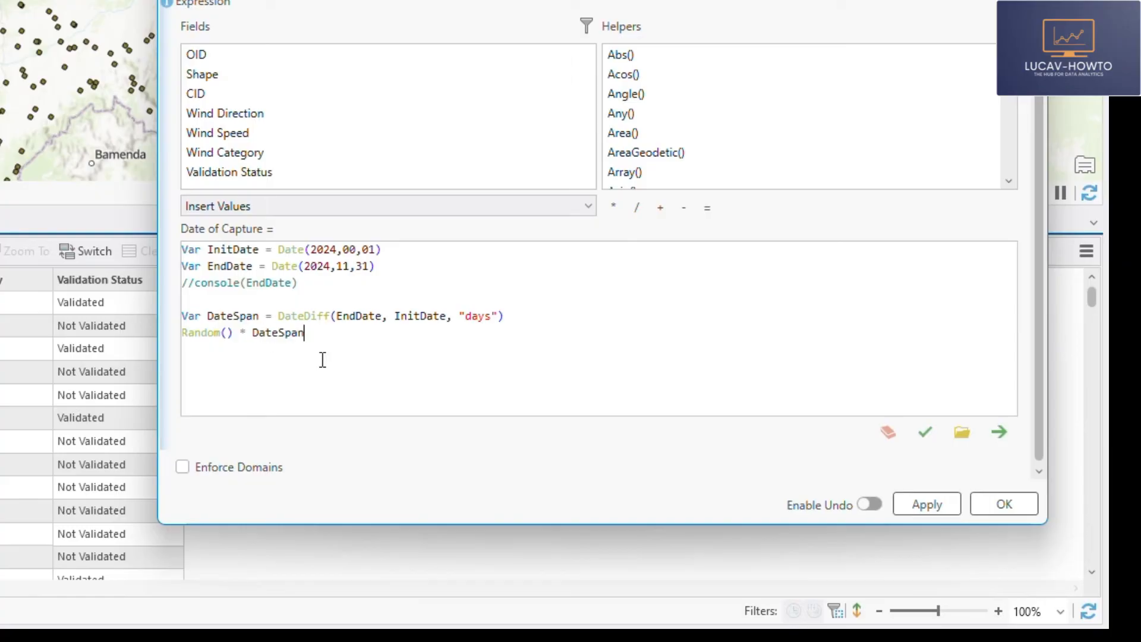
left_click(924, 434)
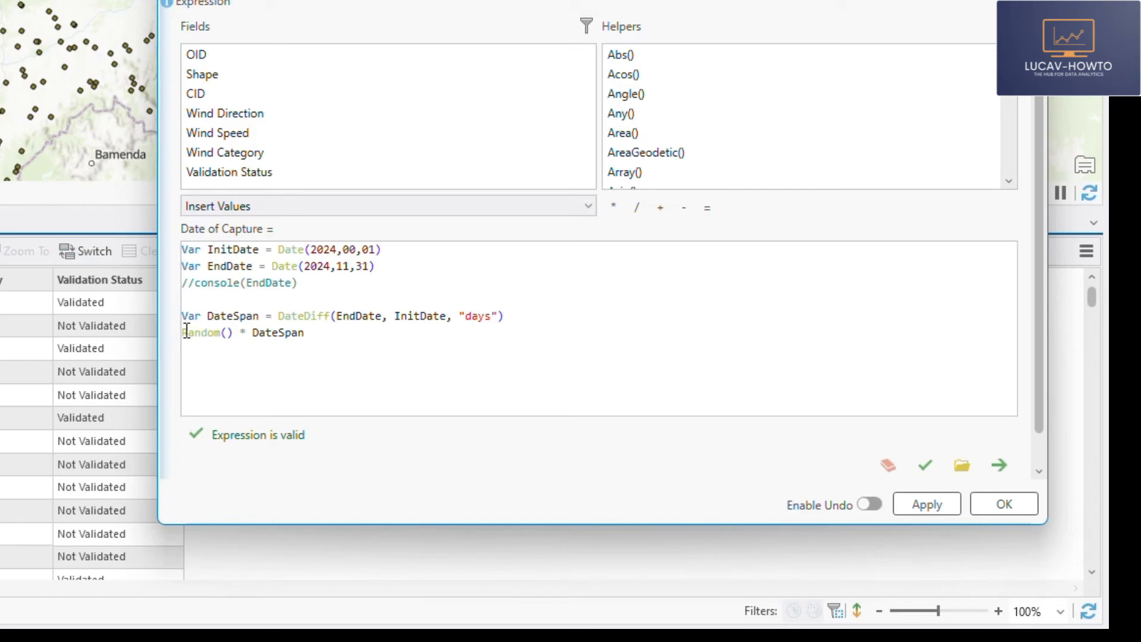
- Assign the Random() * DateSpan product to a new variable named RandDays
type("Var Rand")
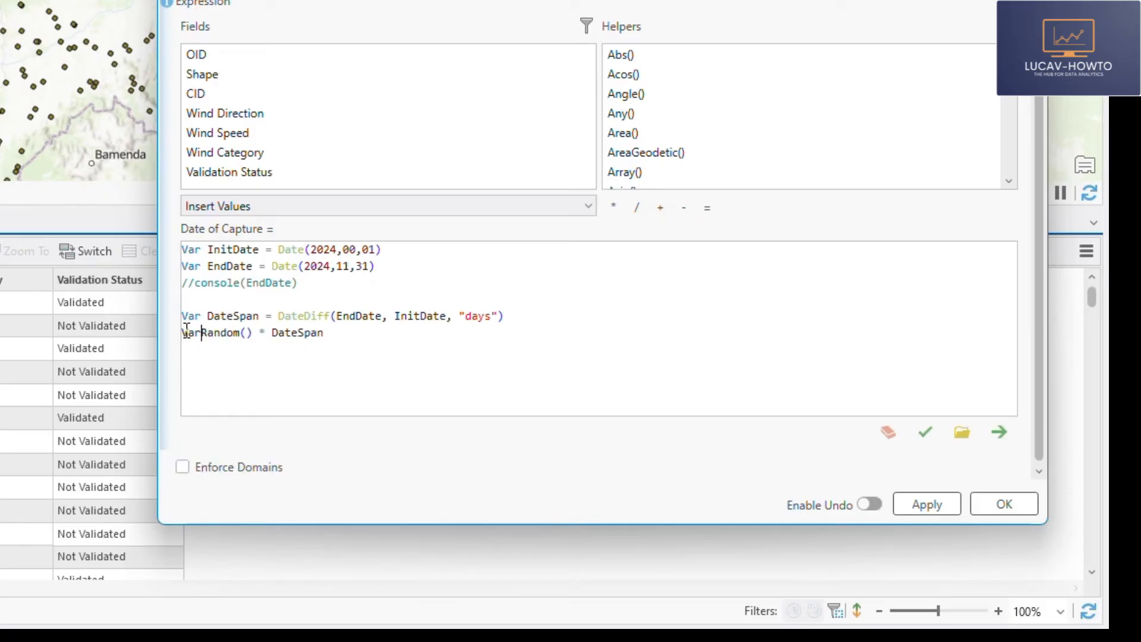
type("Days")
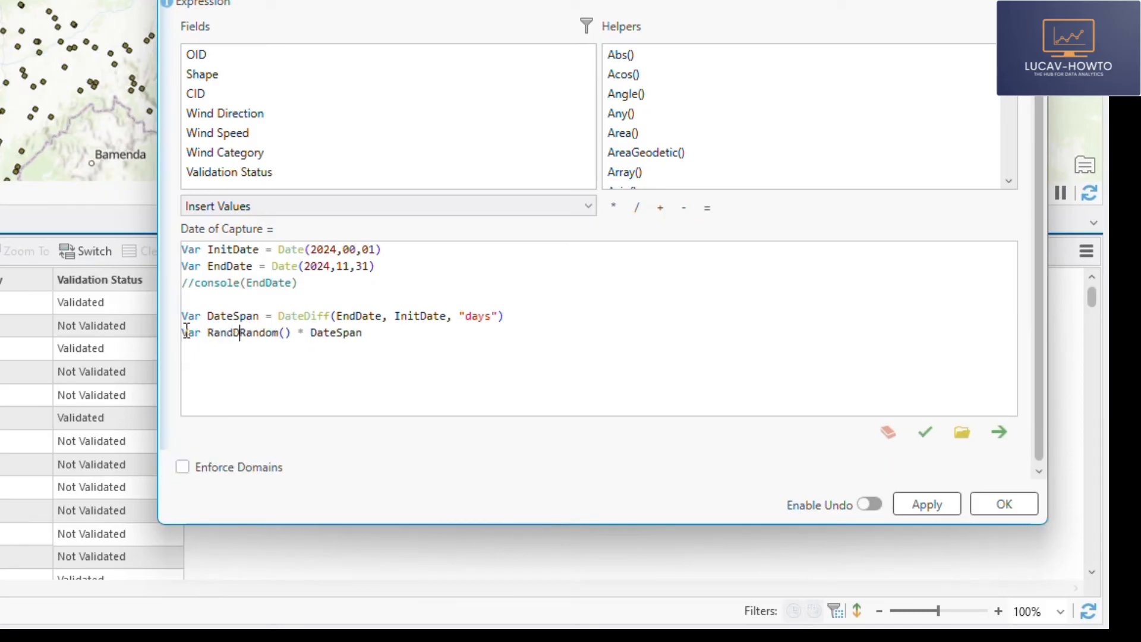
type(" =")
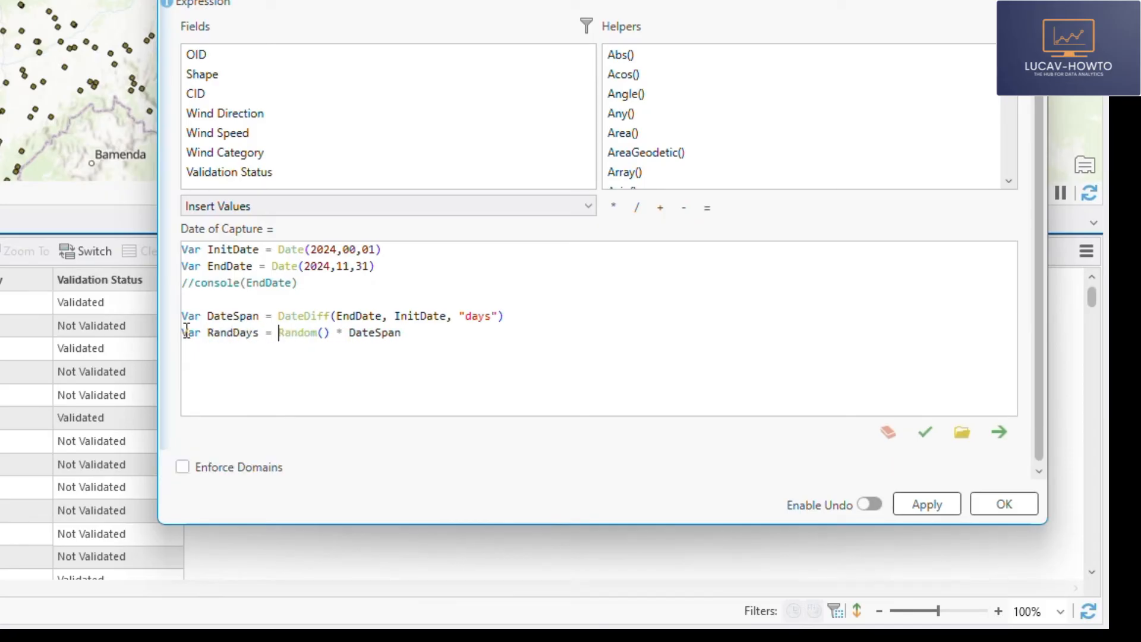
- Add a Console(Randays) line below the RandDays declaration and validate the expression
left_click(414, 338)
type("Console(Randays")
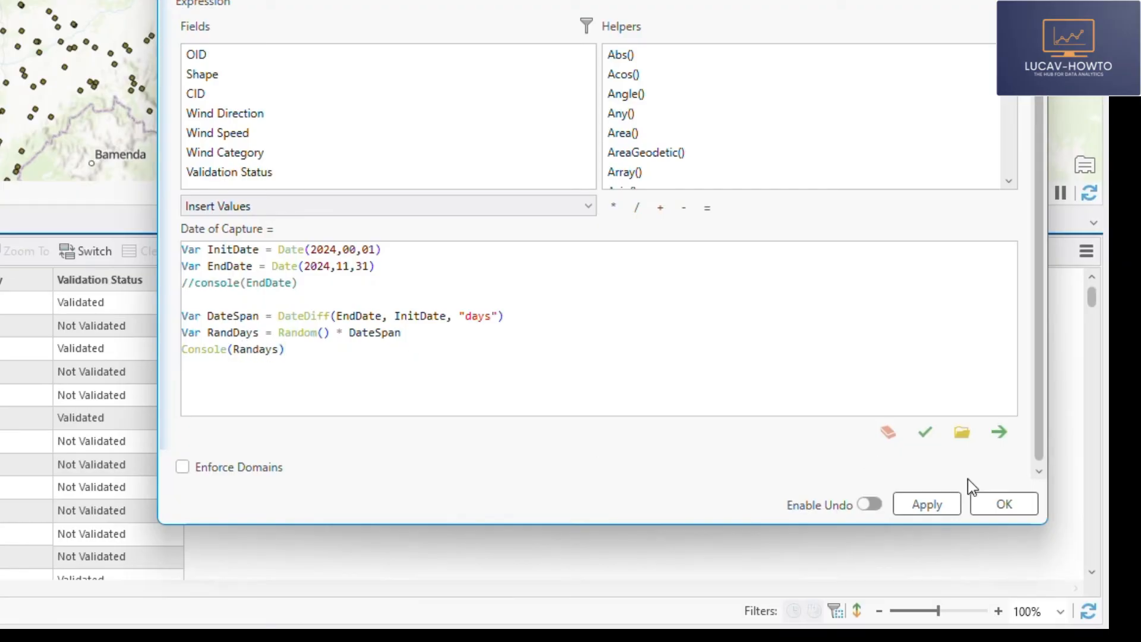
left_click(925, 432)
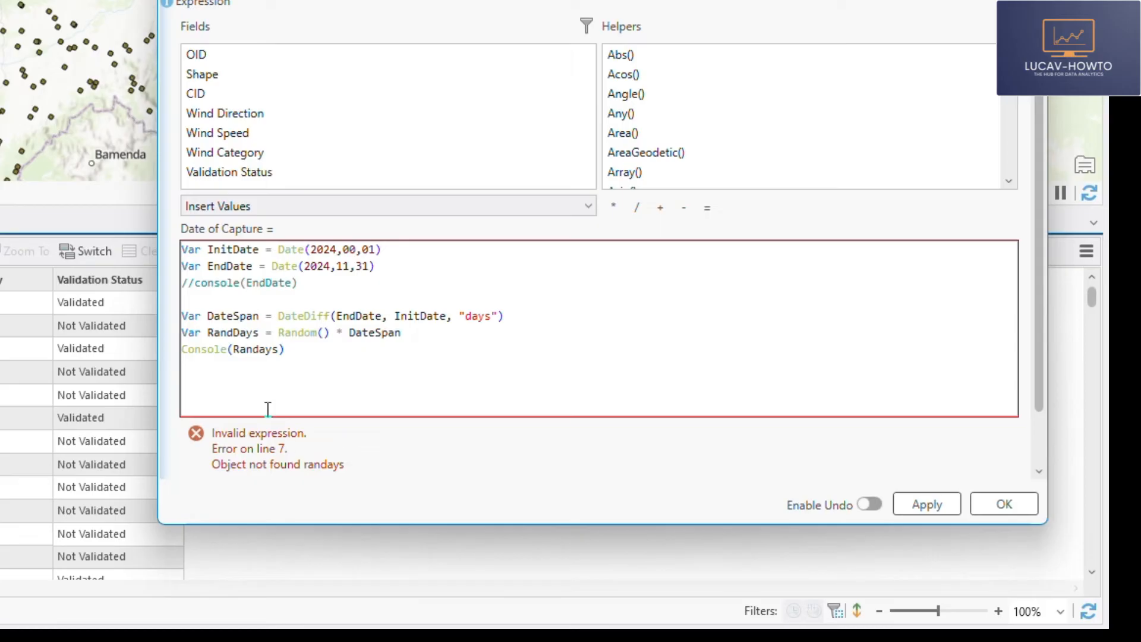
- Correct the variable name inside the Console() call to RandDays
double_click(235, 333)
key("ctrl+c")
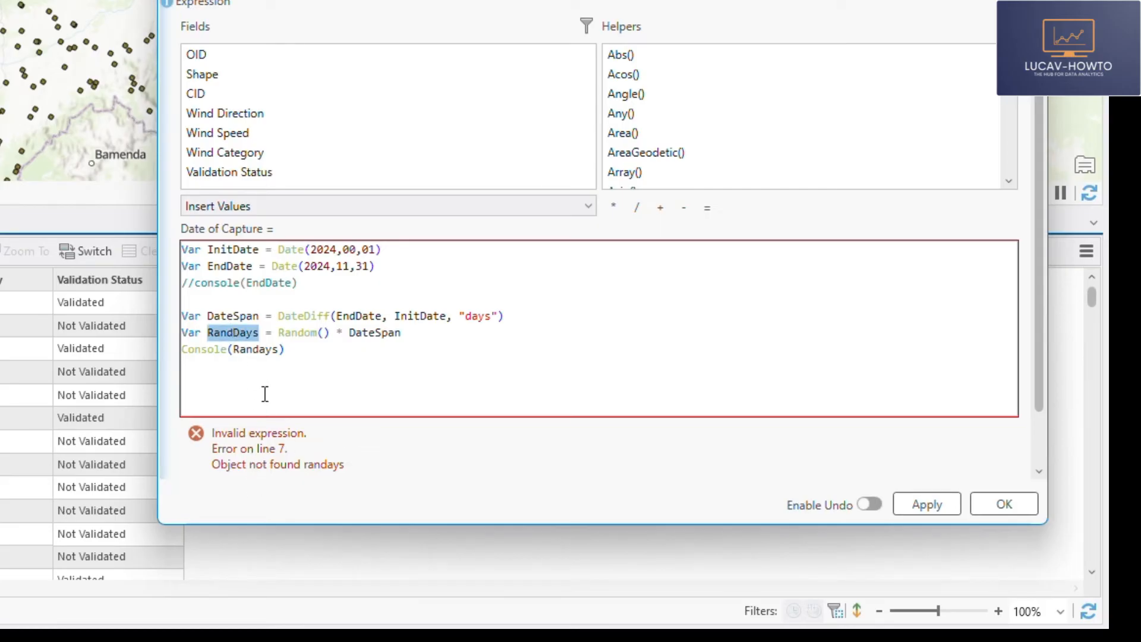
double_click(268, 349)
key("ctrl+v")
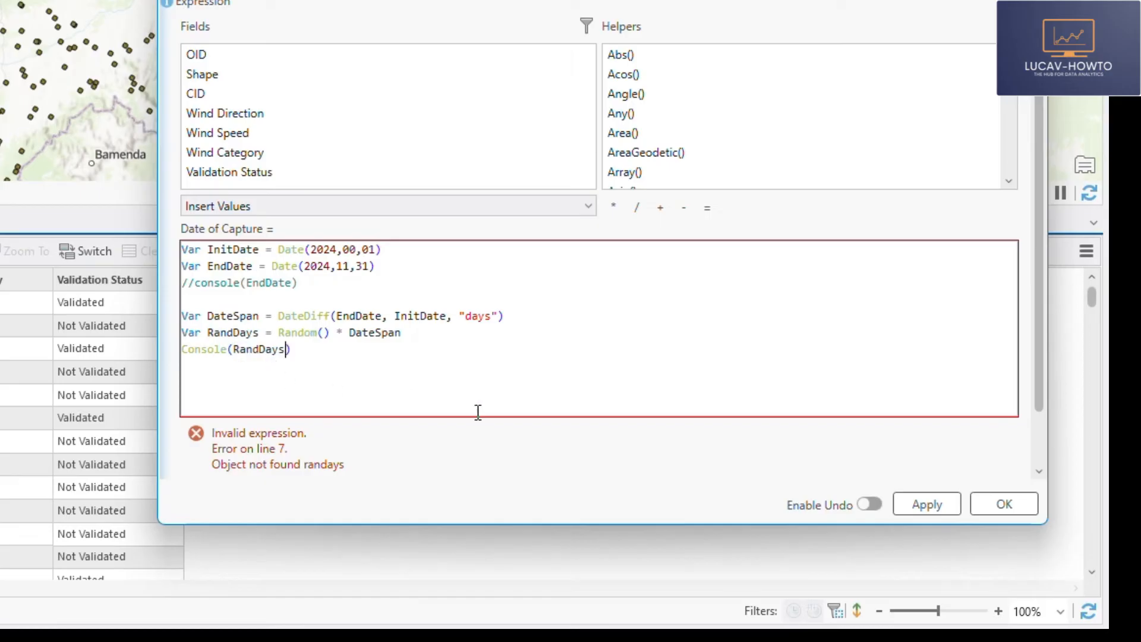
- Validate the expression again and check the RandDays output in the console messages
left_click(1038, 470)
left_click(926, 440)
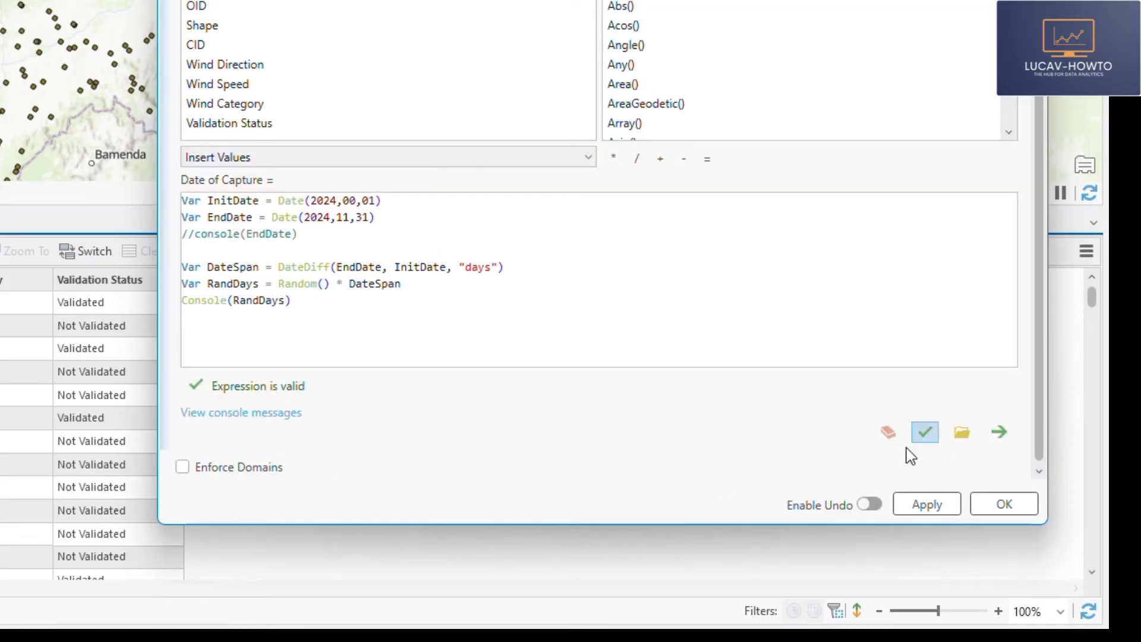
left_click(249, 414)
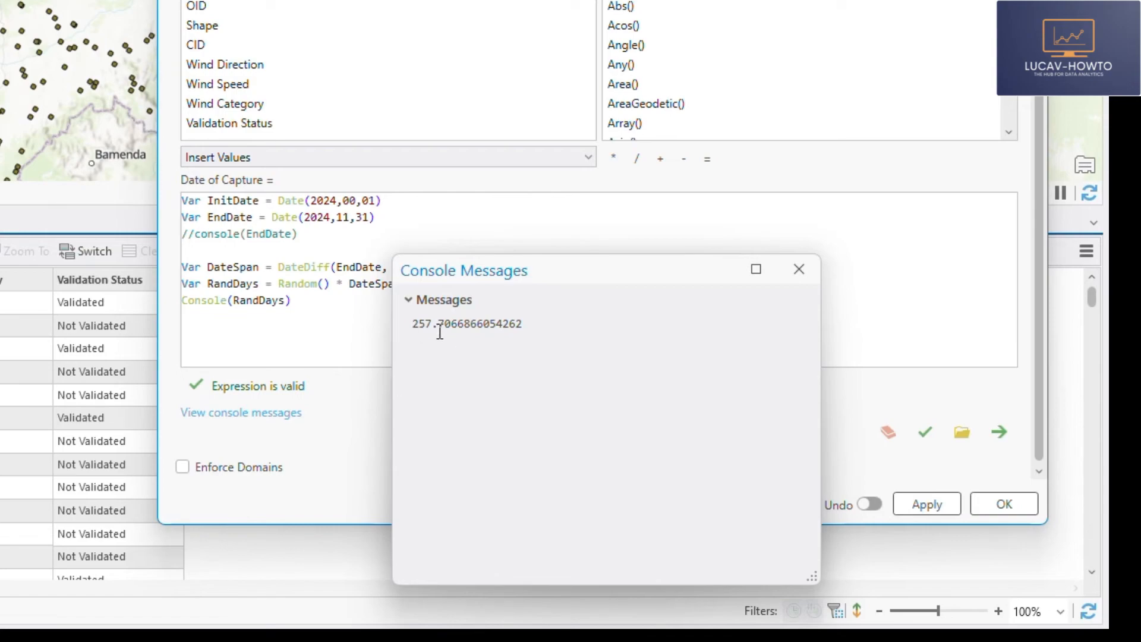
left_click(800, 269)
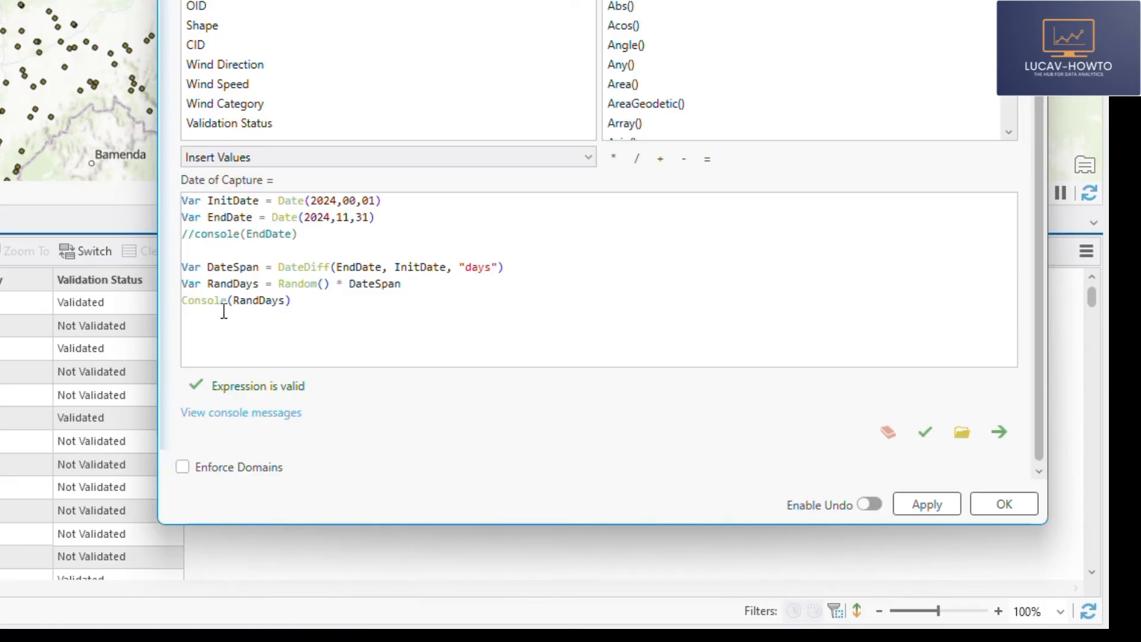
- Comment out the Console(RandDays) line with // and start a DateAdd( function on the line below
left_click(183, 301)
type("//")
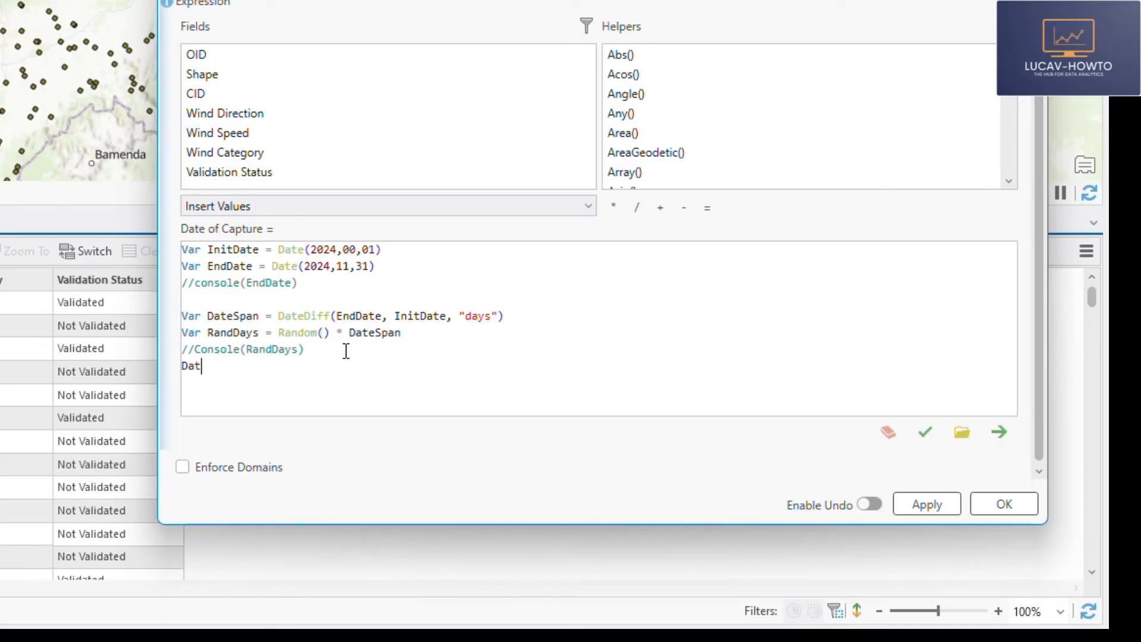
type("eAdd(")
- Give DateAdd() the variables InitDate and RandDays as its first two arguments
double_click(236, 250)
key("ctrl+c")
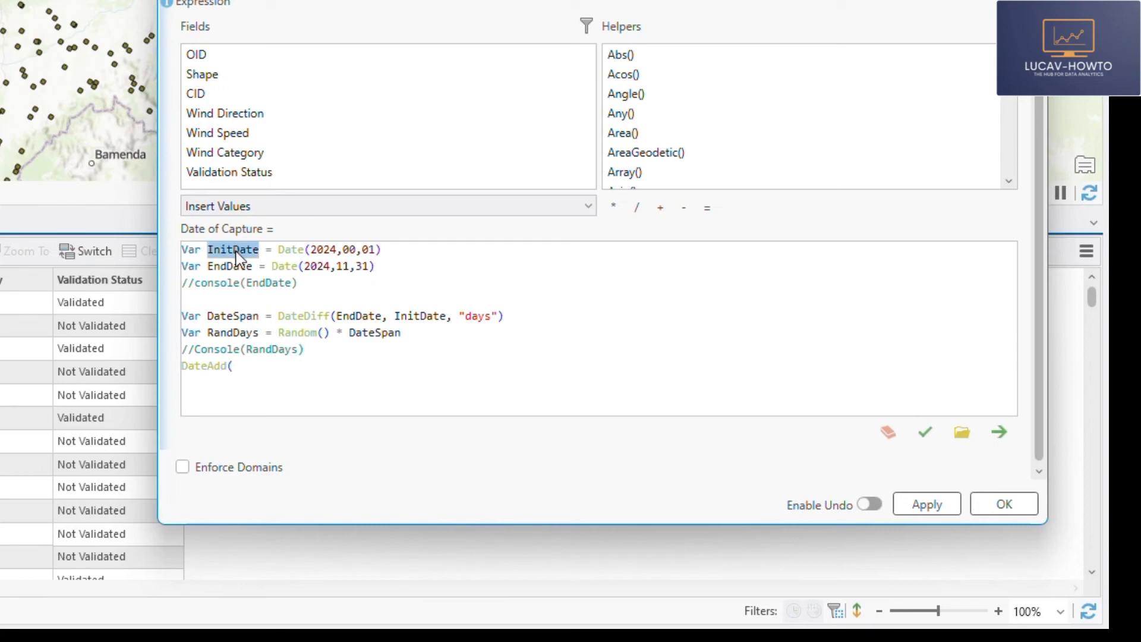
left_click(250, 371)
key("ctrl+v")
type(",")
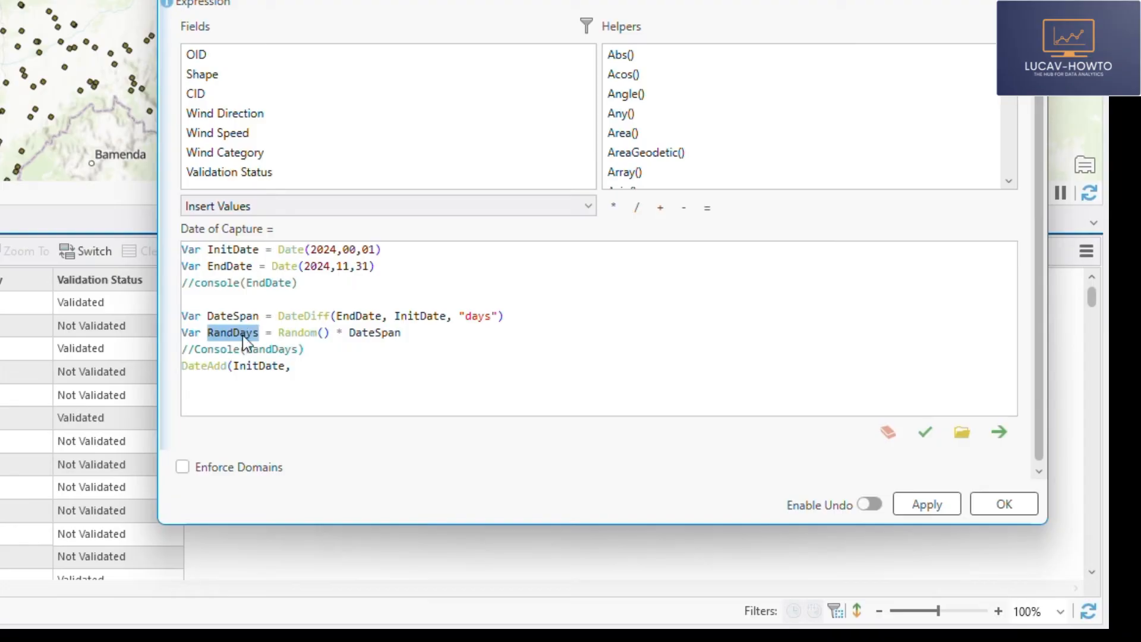
left_click(307, 365)
type("RandDays")
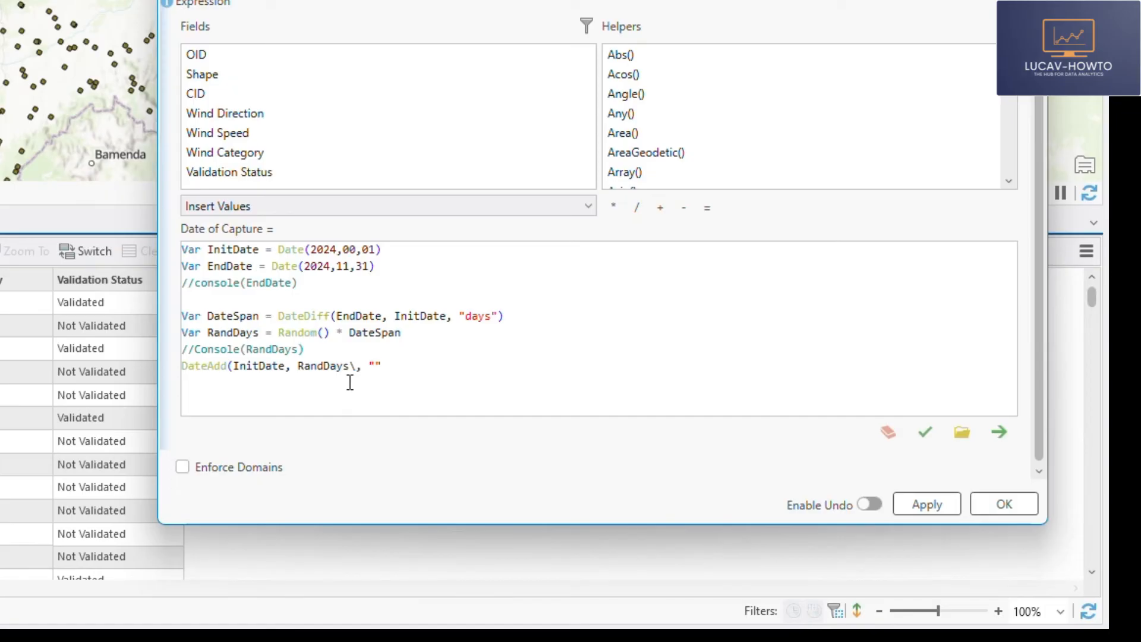
- Set the DateAdd() unit to "days", complete the function with its closing parenthesis and validate the expression
type("\\, \"days")
left_click(358, 366)
key("BackSpace")
left_click(929, 434)
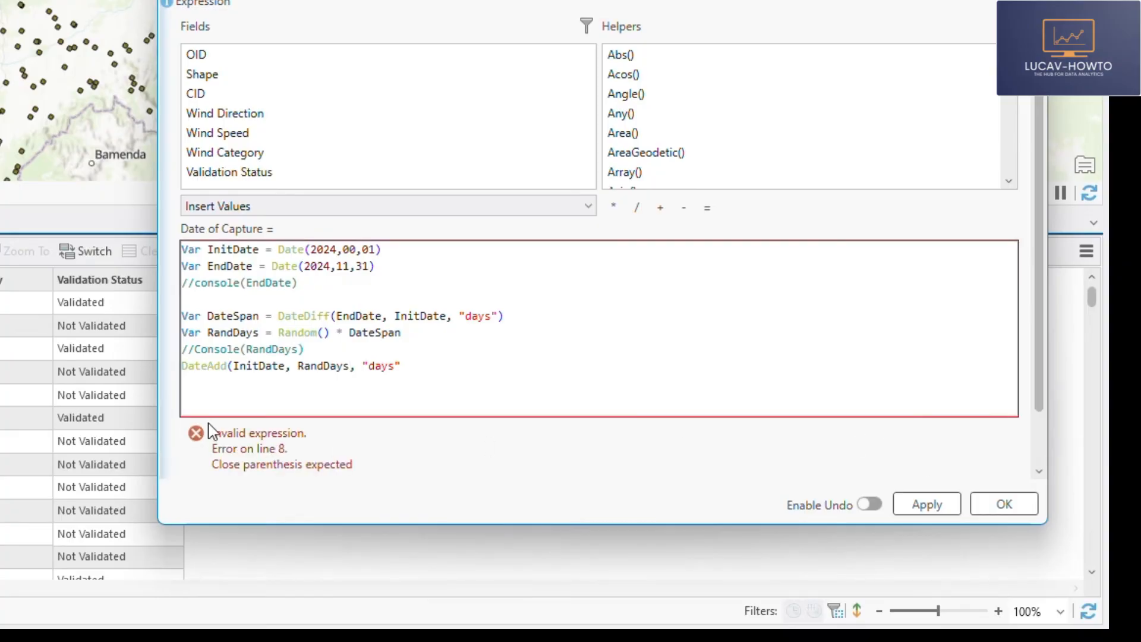
left_click(402, 365)
scroll(902, 463, "down", 3)
left_click(926, 433)
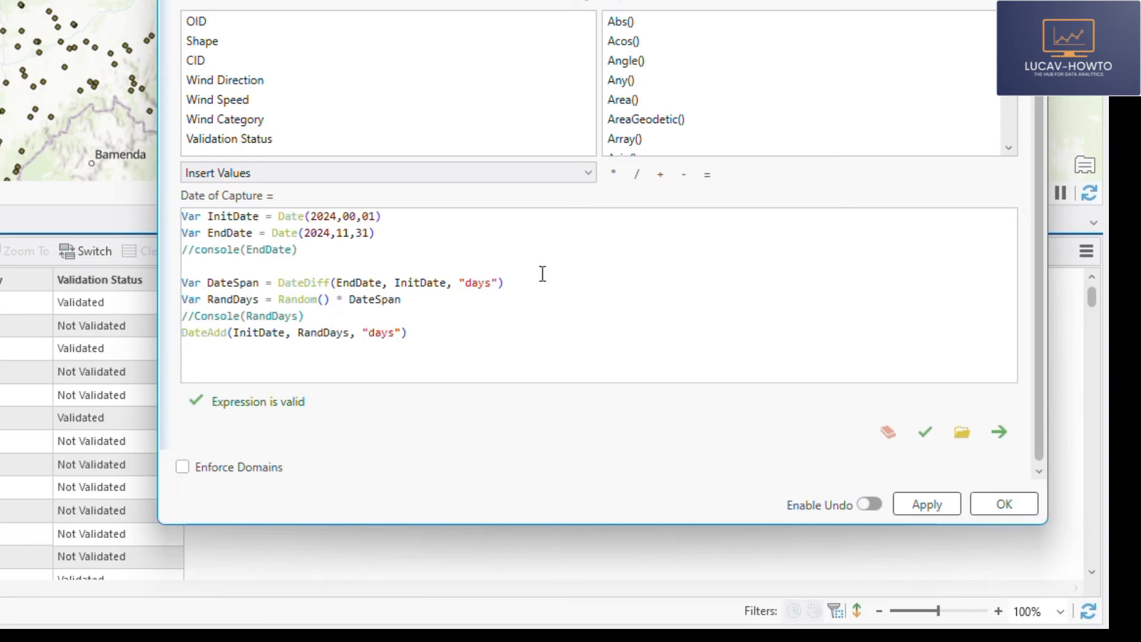
- Run the field calculation and review the Date of Capture values in the WindDataset table
scroll(543, 274, "up", 2)
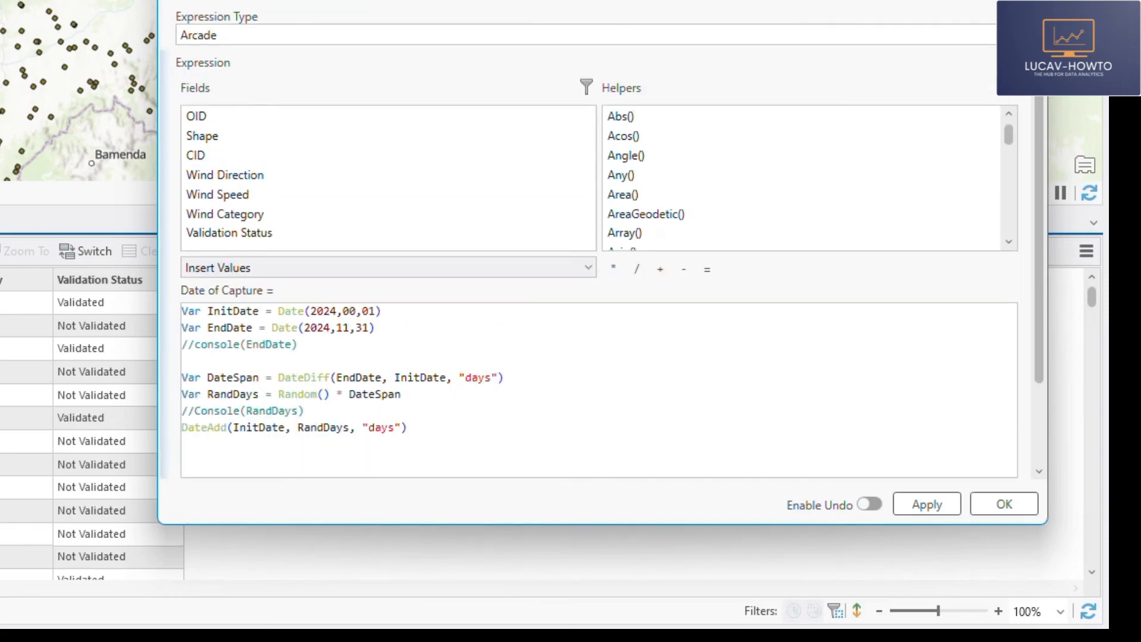
left_click(1002, 501)
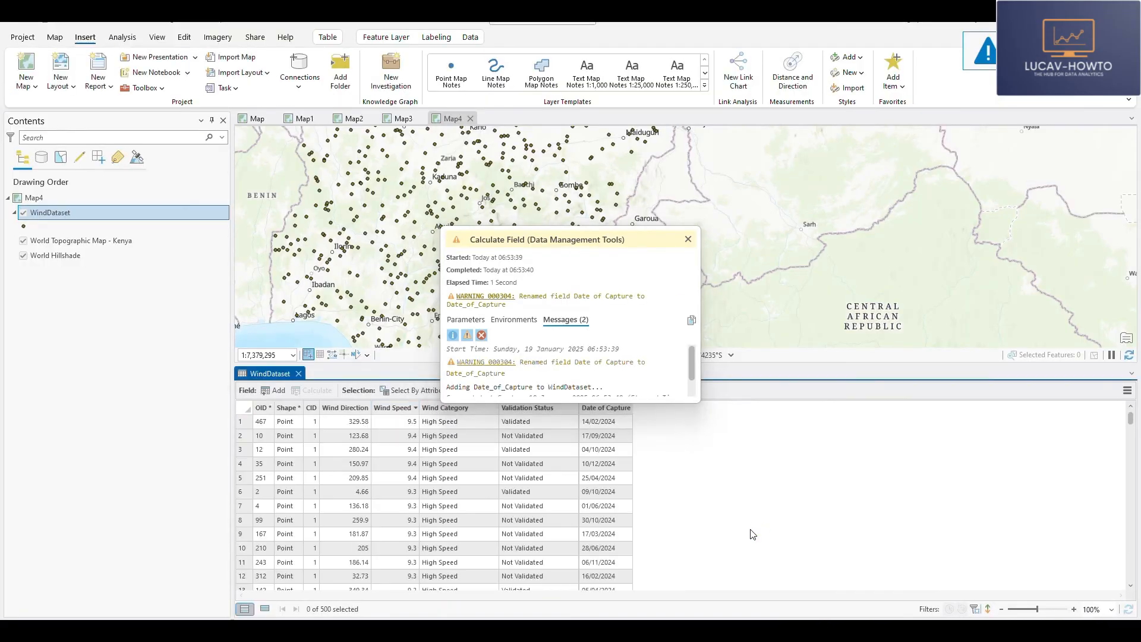
scroll(604, 481, "down", 17)
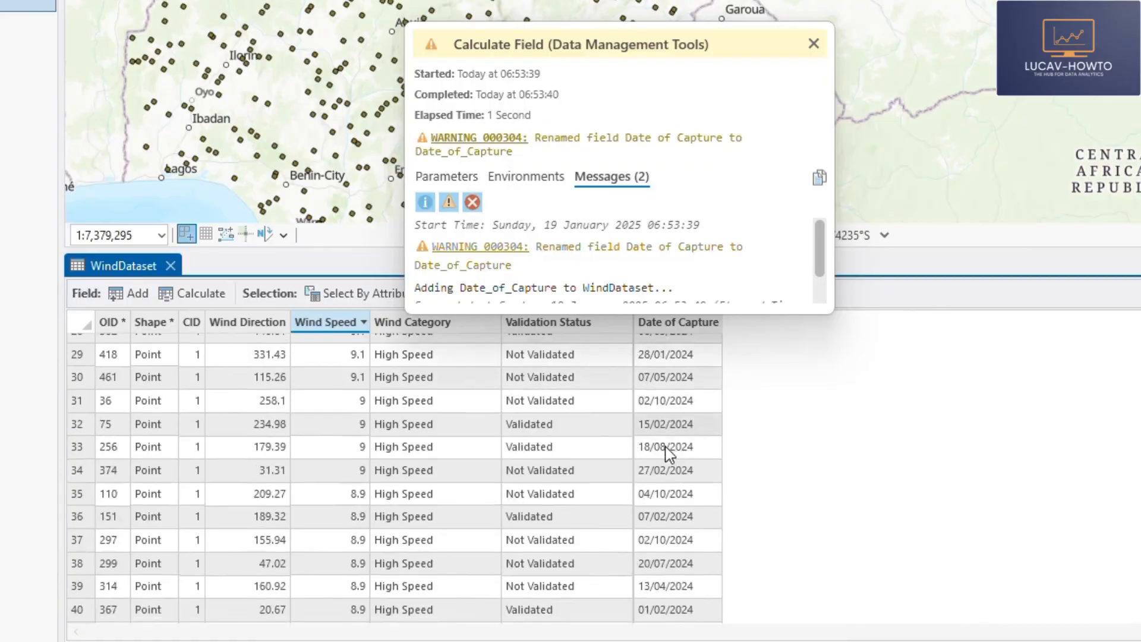
scroll(672, 443, "down", 20)
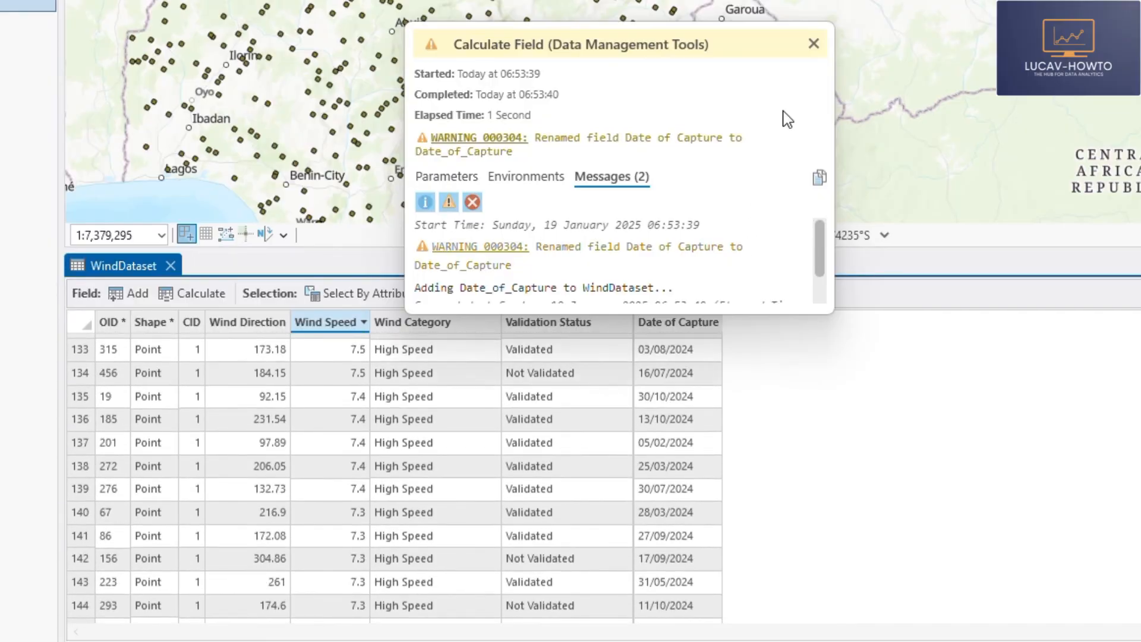
- Sort the WindDataset table by Date of Capture in ascending and in descending order to check the earliest and latest dates
left_click(813, 43)
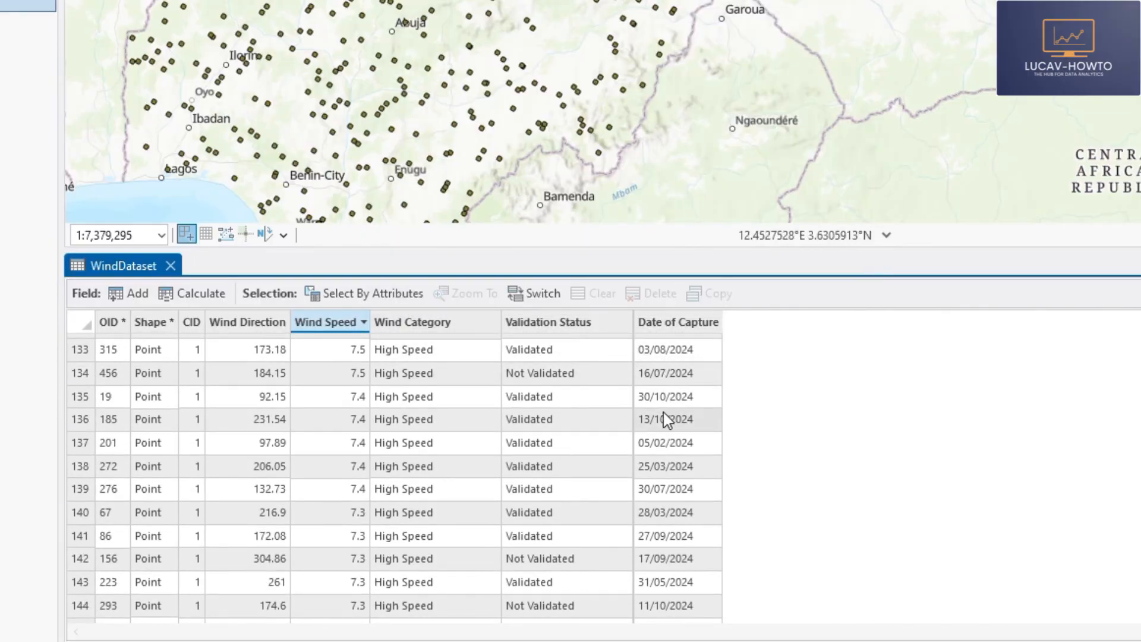
scroll(666, 381, "up", 9)
left_click(676, 322)
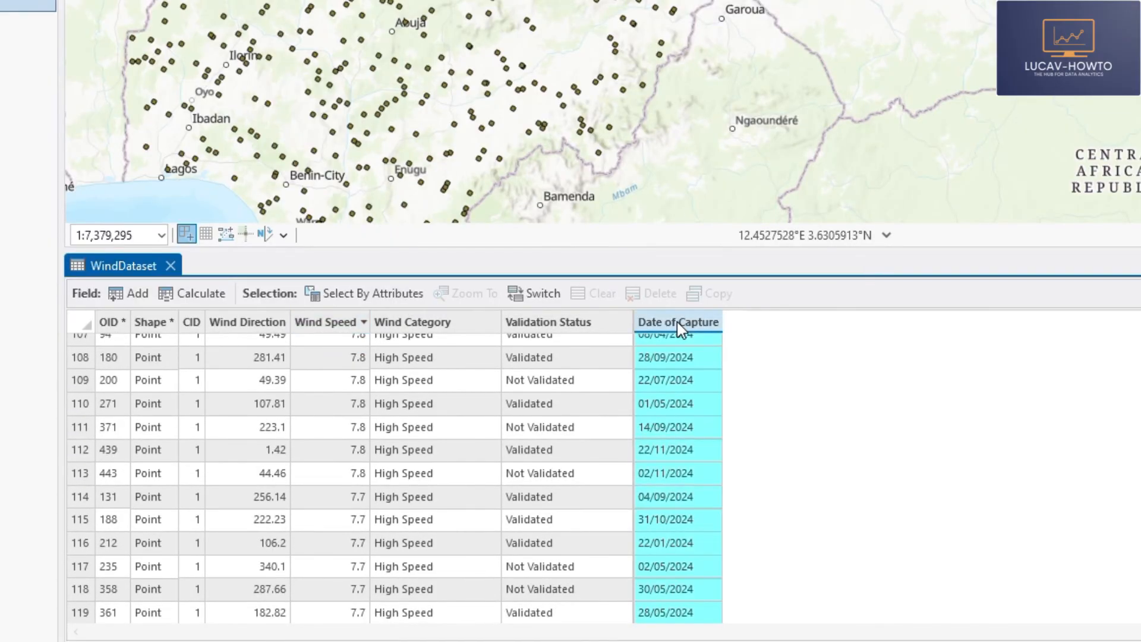
right_click(676, 323)
left_click(693, 287)
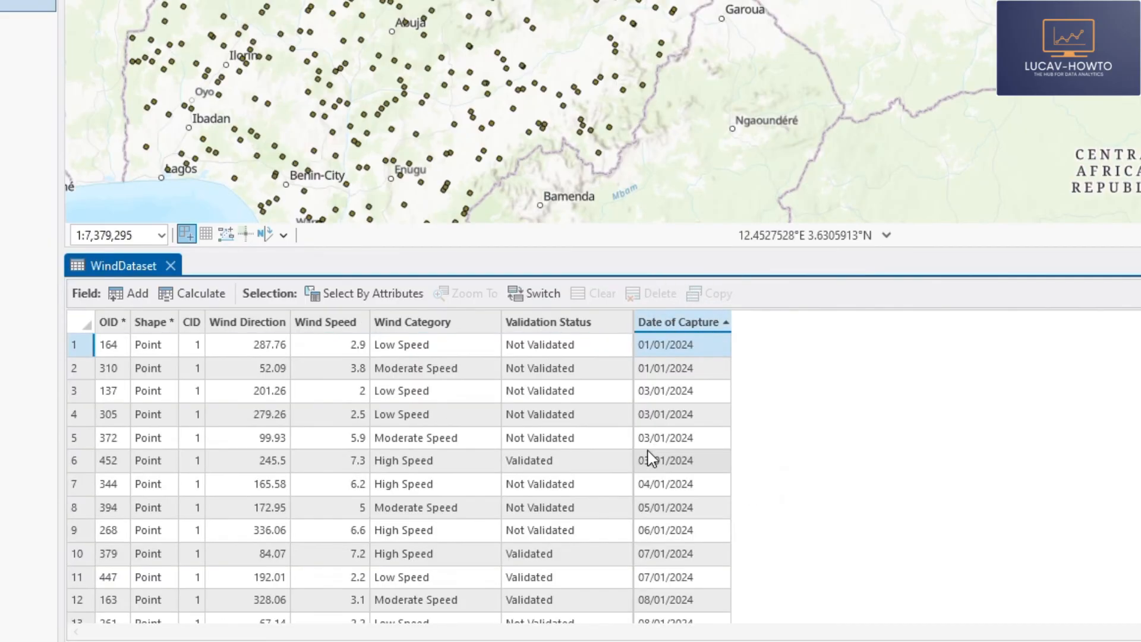
left_click(686, 321)
right_click(676, 327)
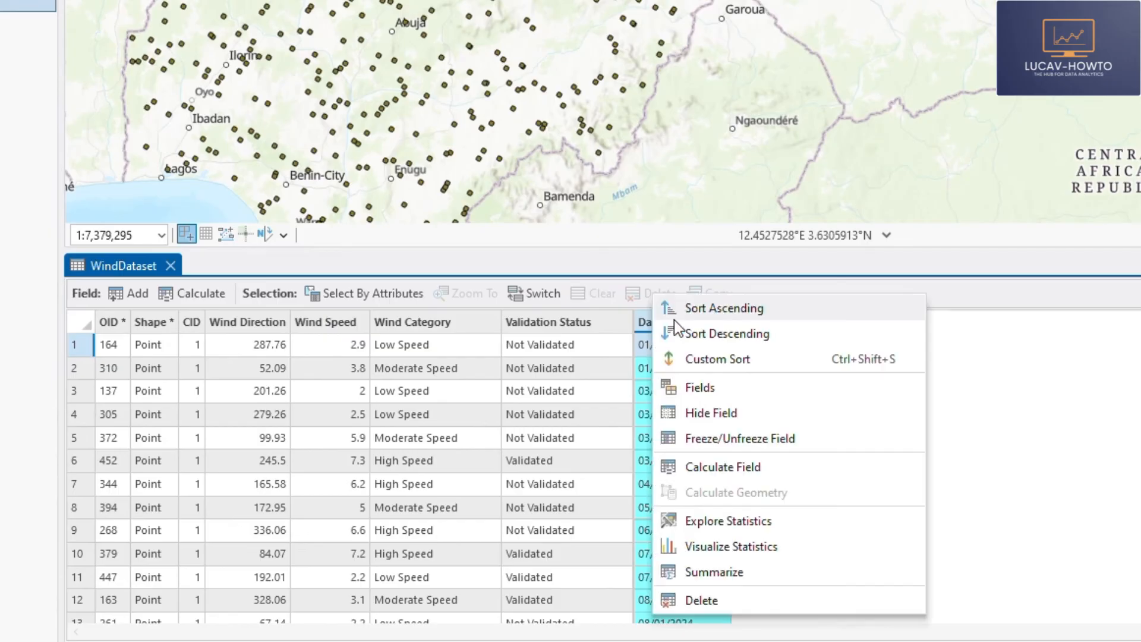
left_click(684, 260)
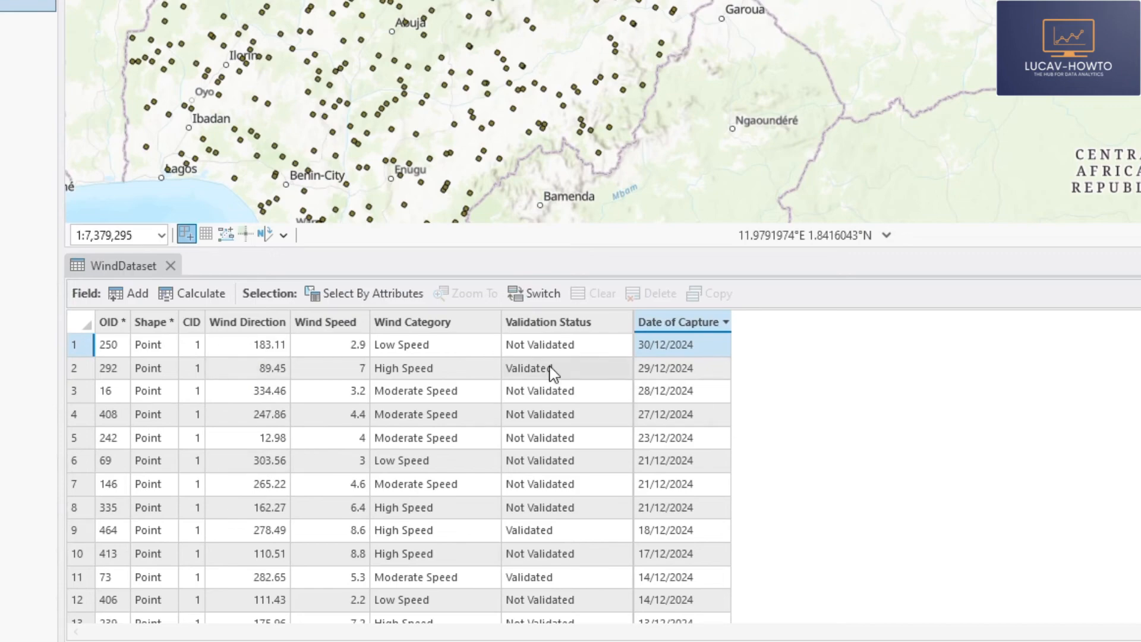
- Review the Wind Direction, Wind Speed, Wind Category, Validation Status and Date of Capture columns of the WindDataset table one by one
left_click(241, 322)
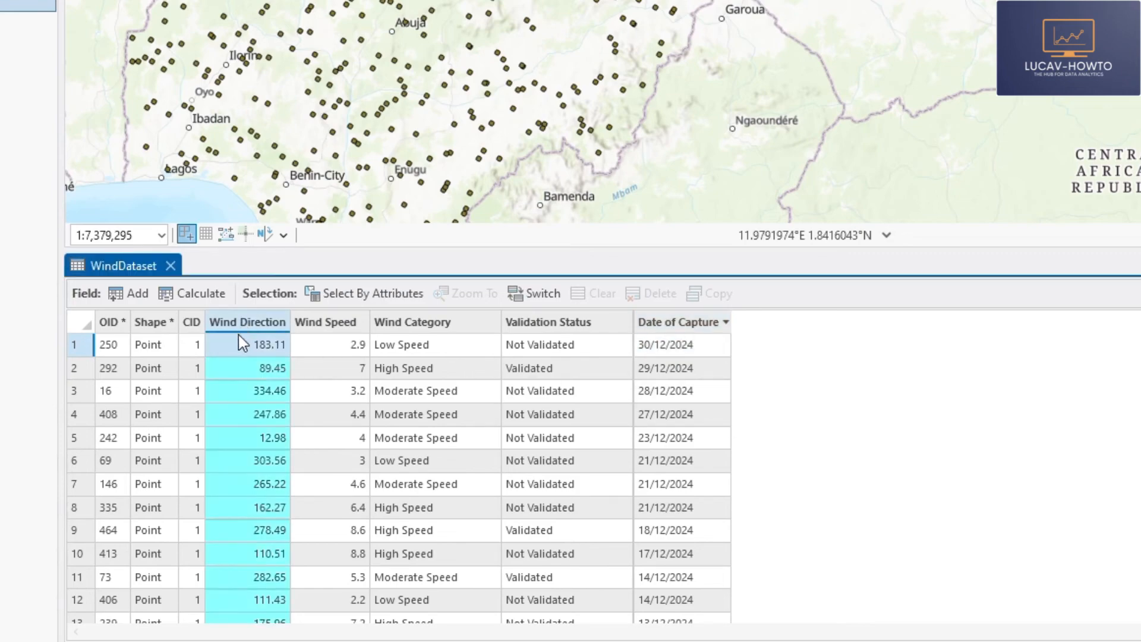
left_click(337, 324)
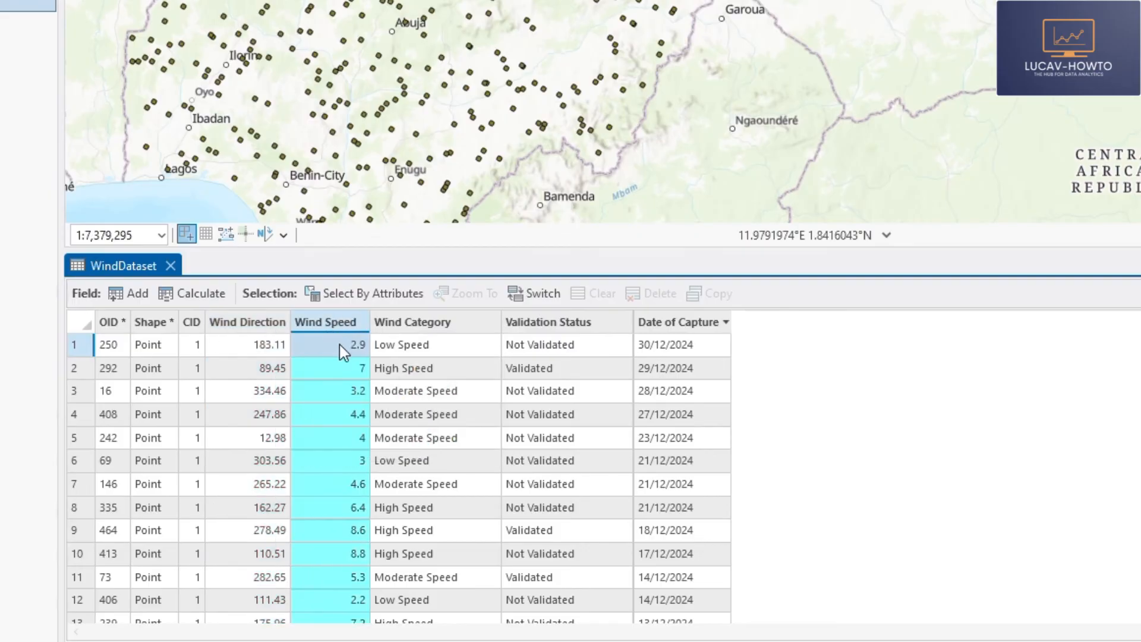
left_click(416, 318)
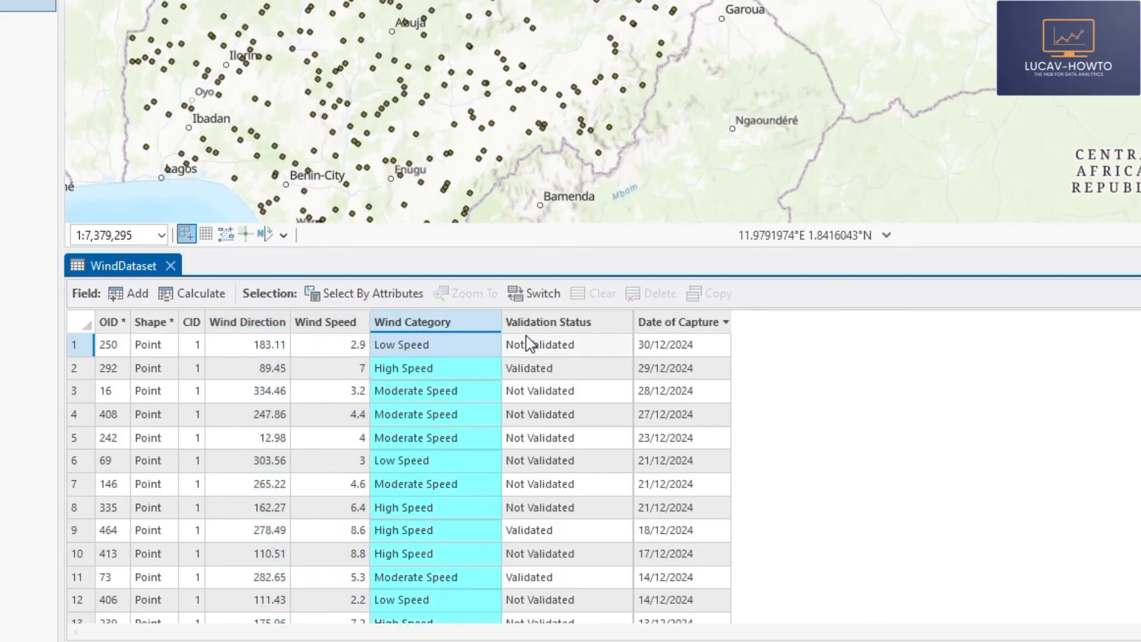
left_click(559, 324)
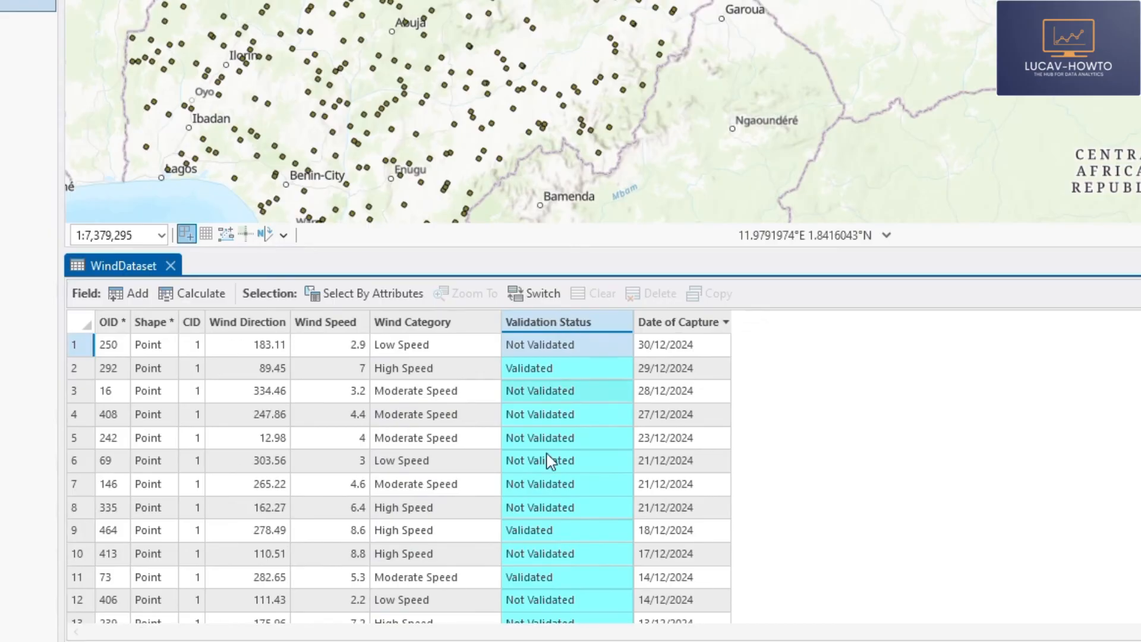
left_click(682, 331)
scroll(321, 364, "down", 4)
scroll(321, 363, "down", 20)
scroll(334, 561, "up", 20)
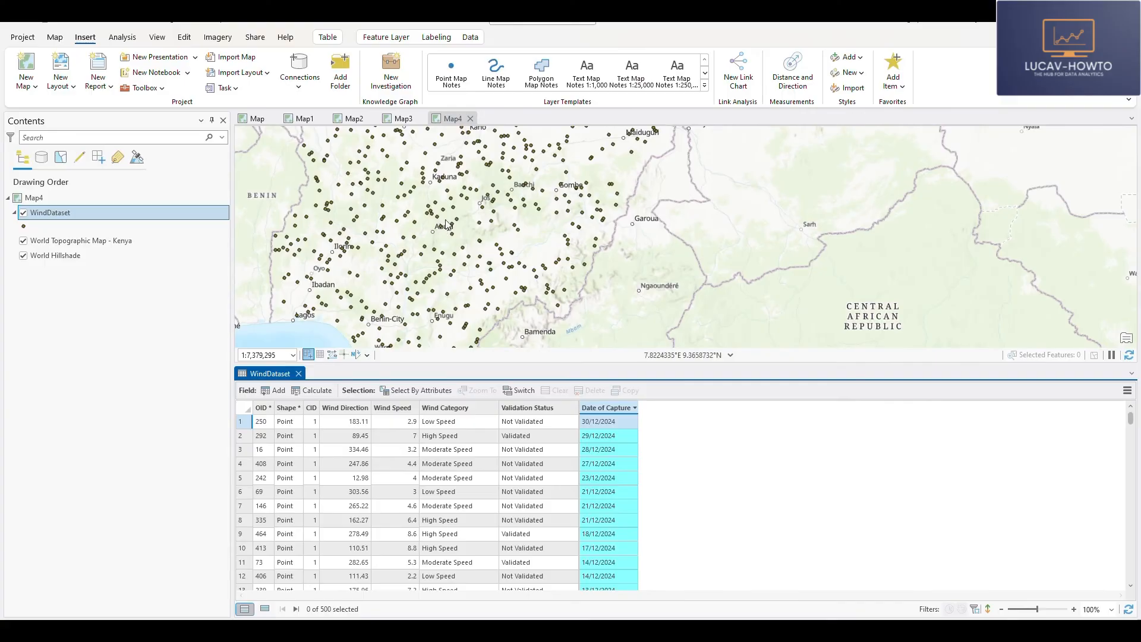
- Inspect the points on Map4, examine the WindPoint arrow symbology in Map2 for reference, and return to Map4
scroll(447, 225, "up", 2)
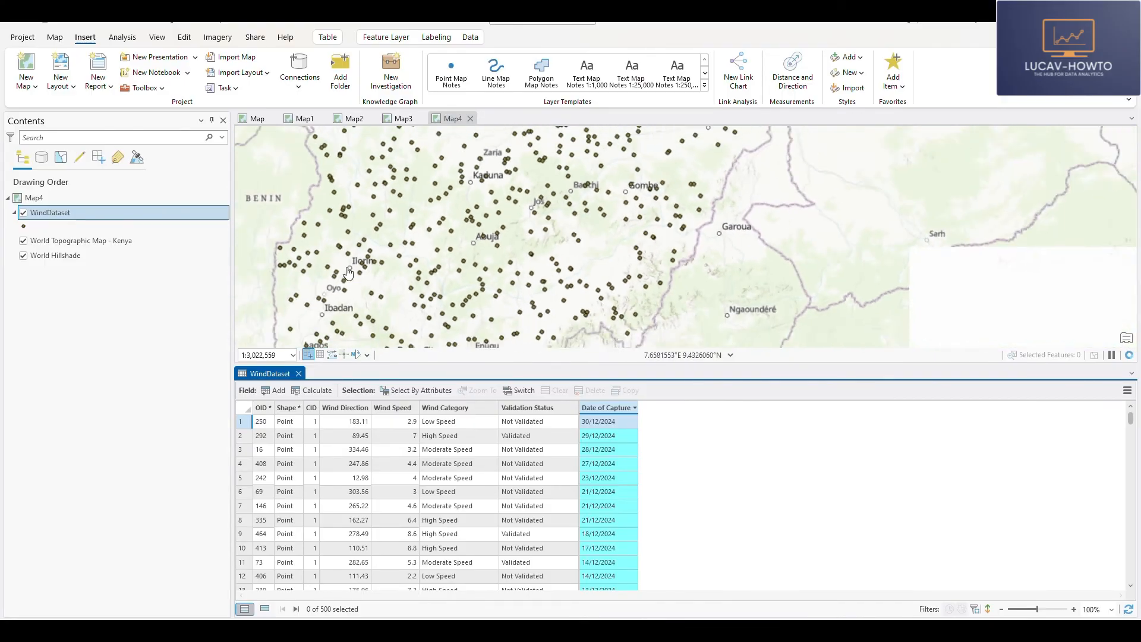
scroll(424, 259, "down", 2)
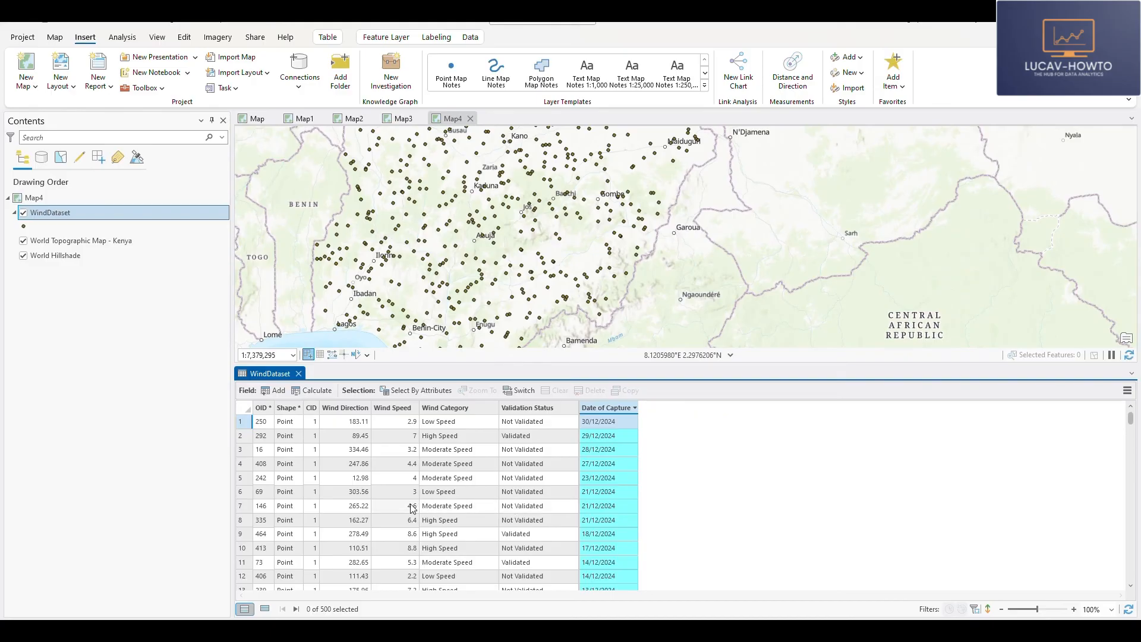
left_click(355, 120)
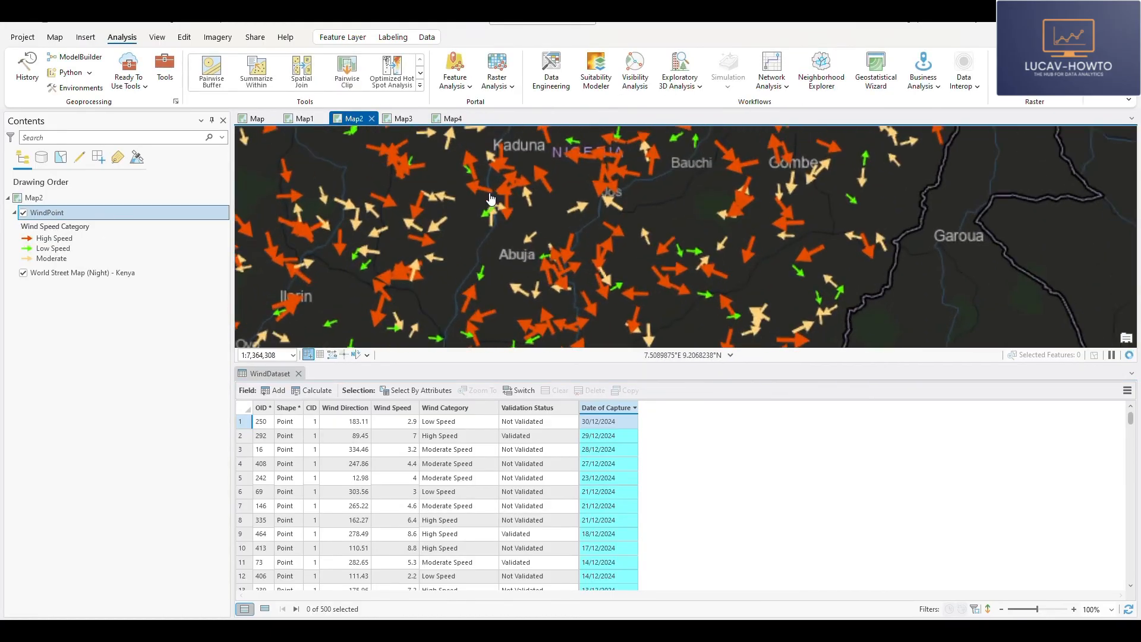
scroll(503, 208, "up", 4)
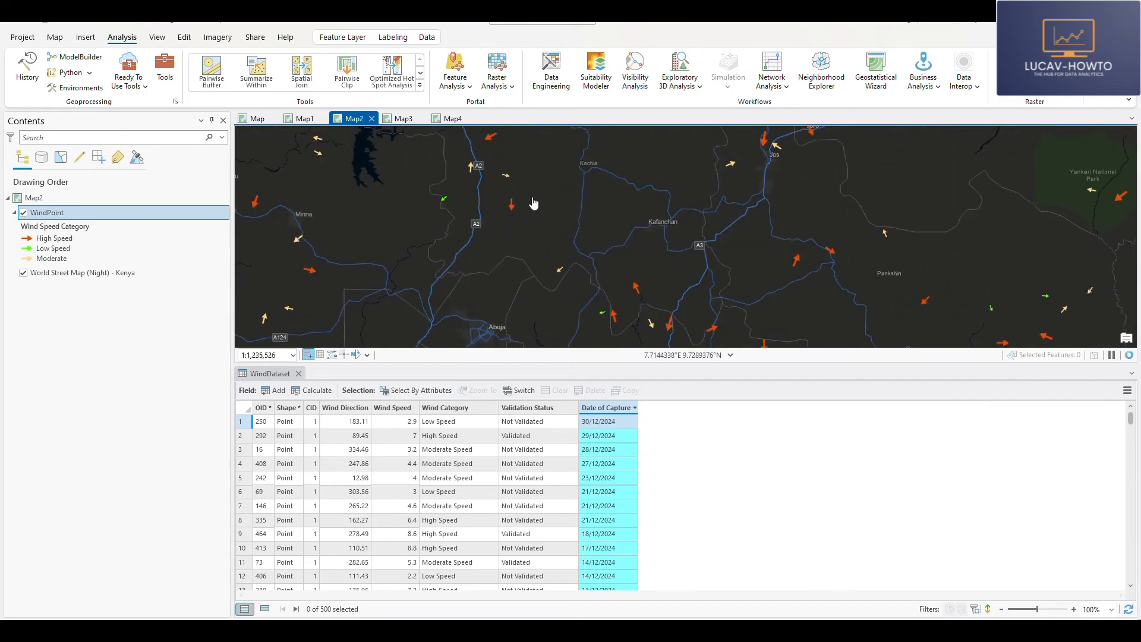
left_click(453, 118)
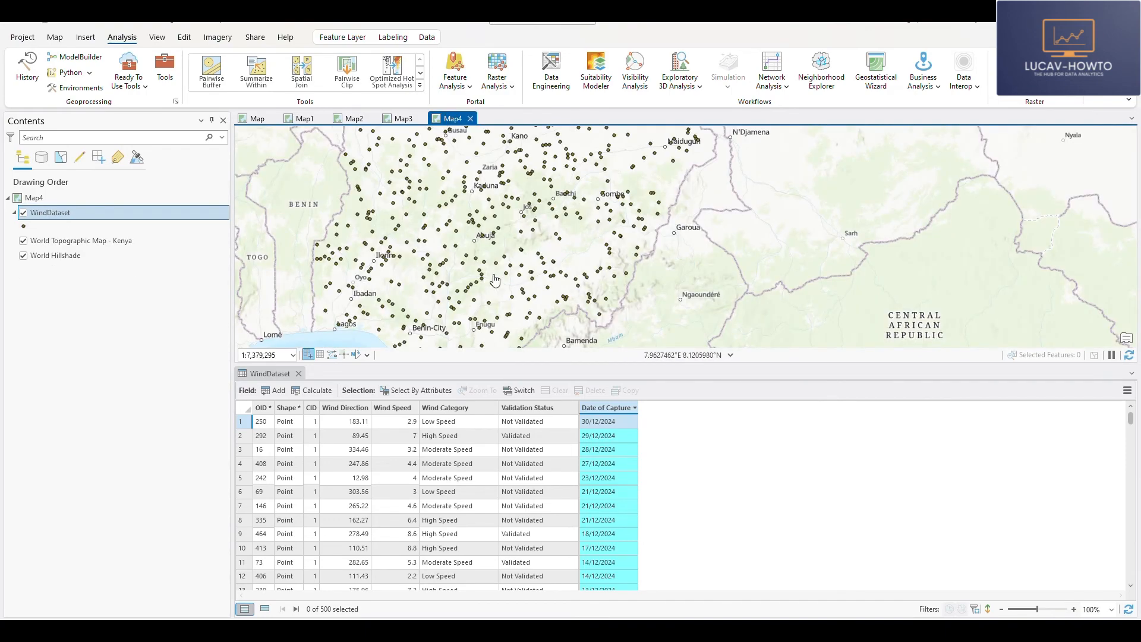
- Close the WindDataset attribute table and symbolize the layer with Unique Values based on the Wind Category field
left_click(298, 374)
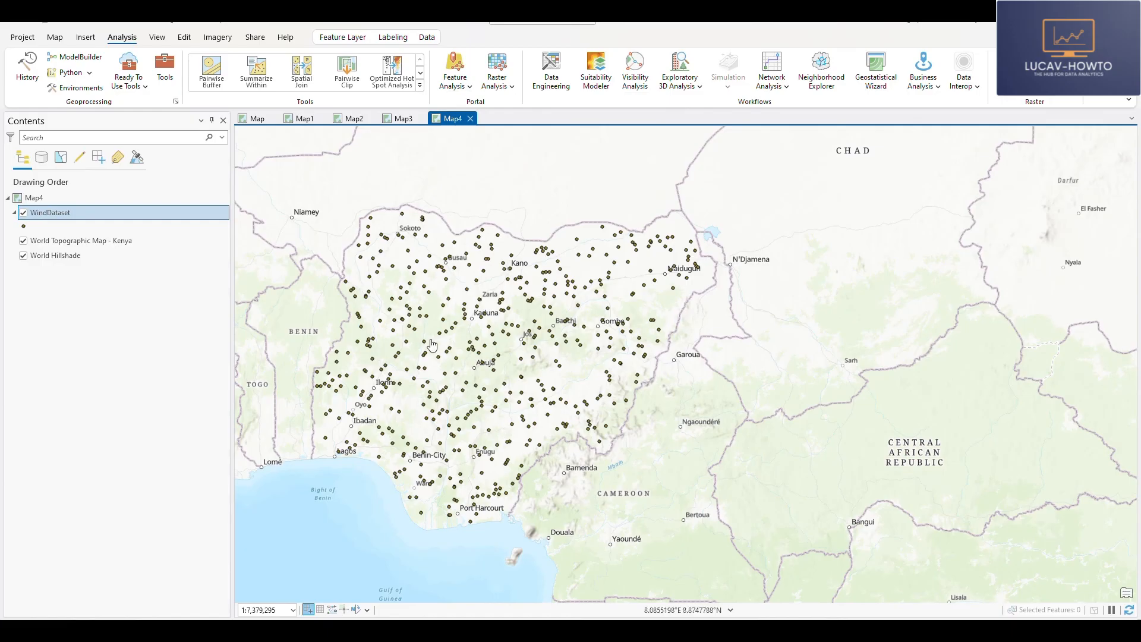
right_click(39, 213)
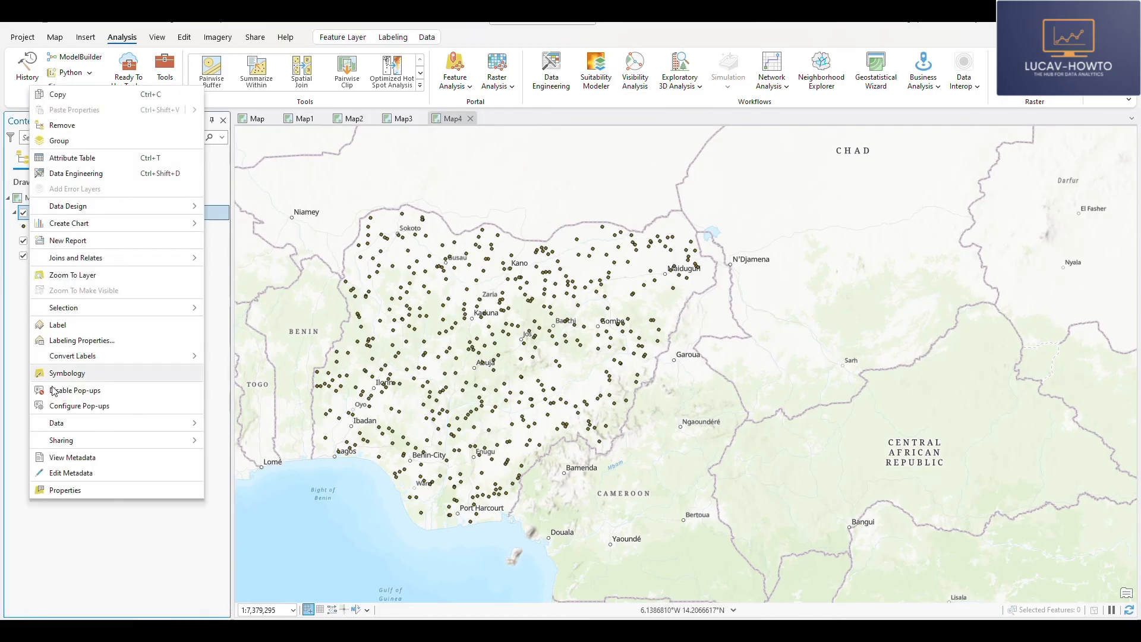
left_click(65, 373)
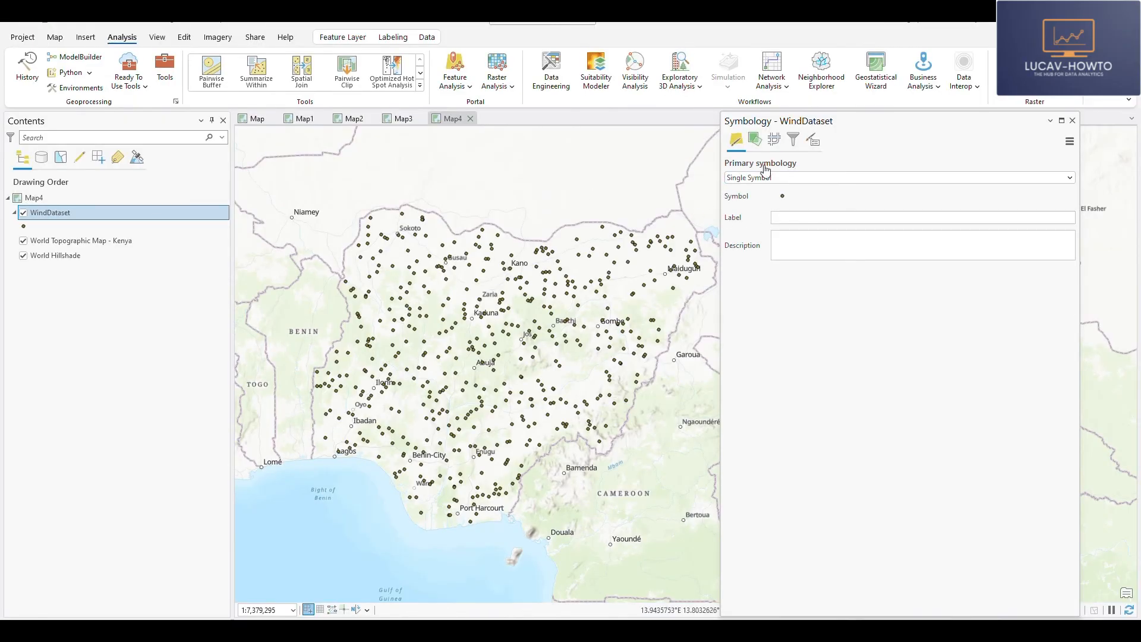
left_click(1032, 178)
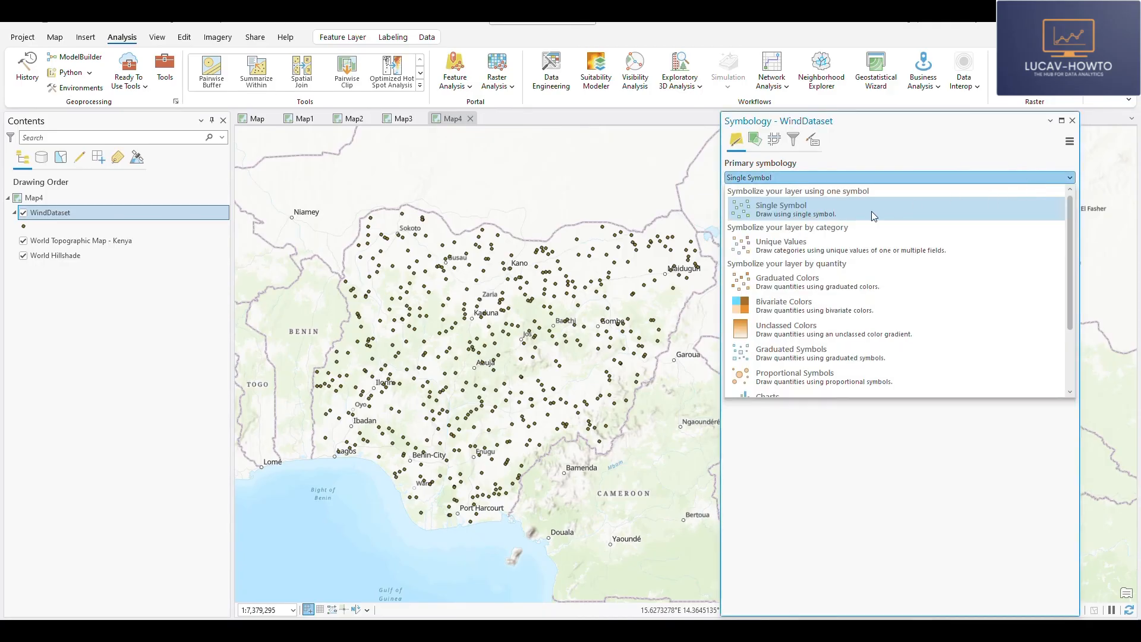
left_click(879, 246)
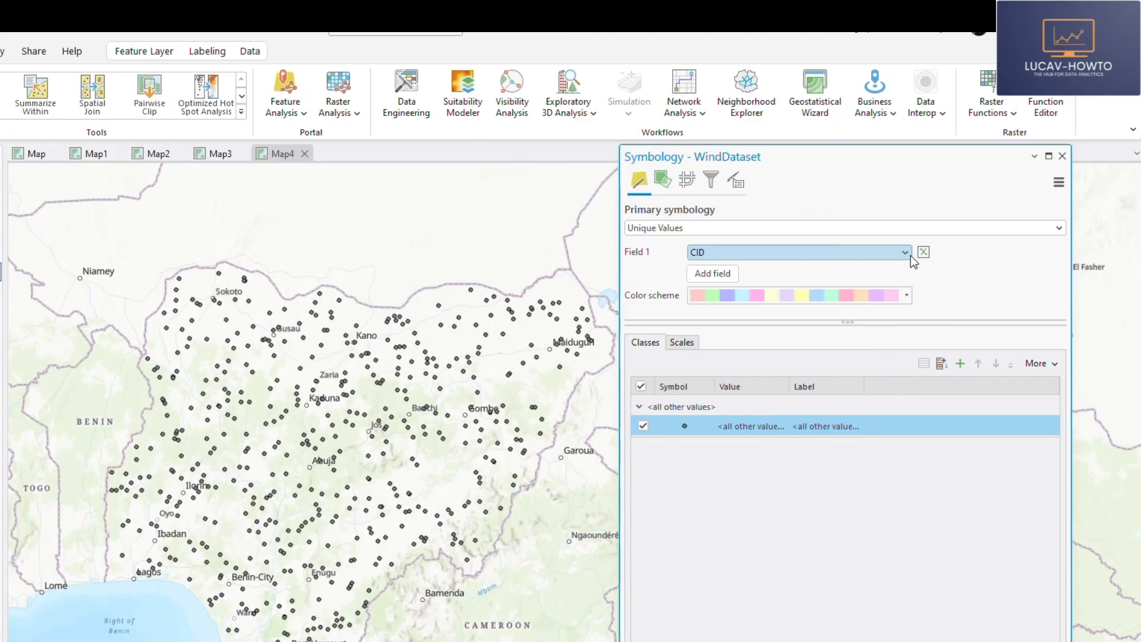
left_click(952, 189)
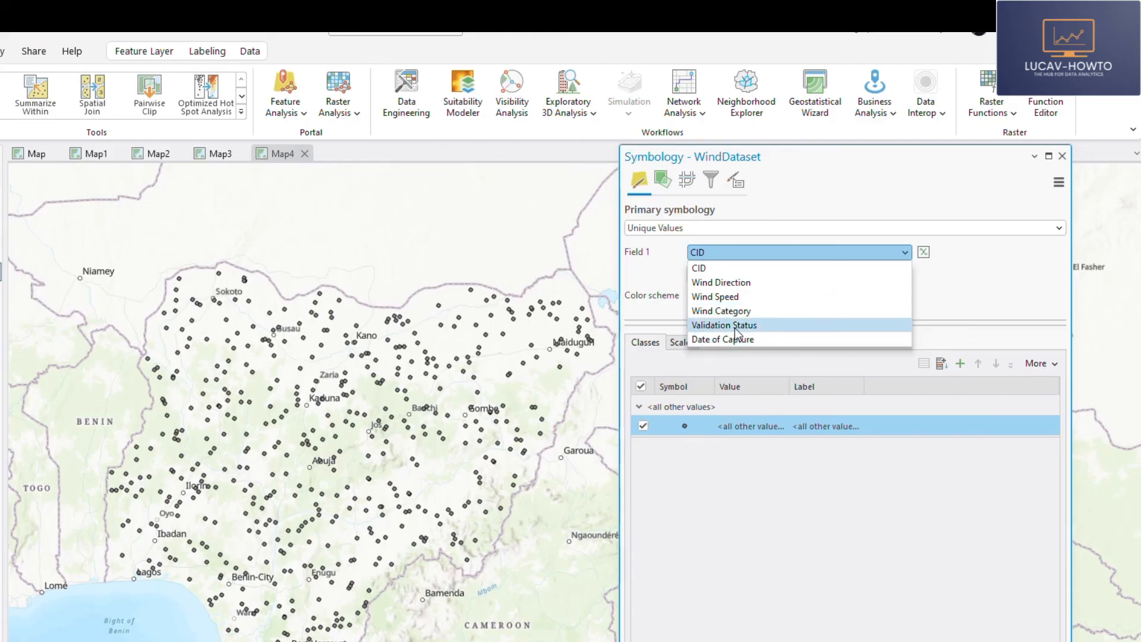
left_click(706, 312)
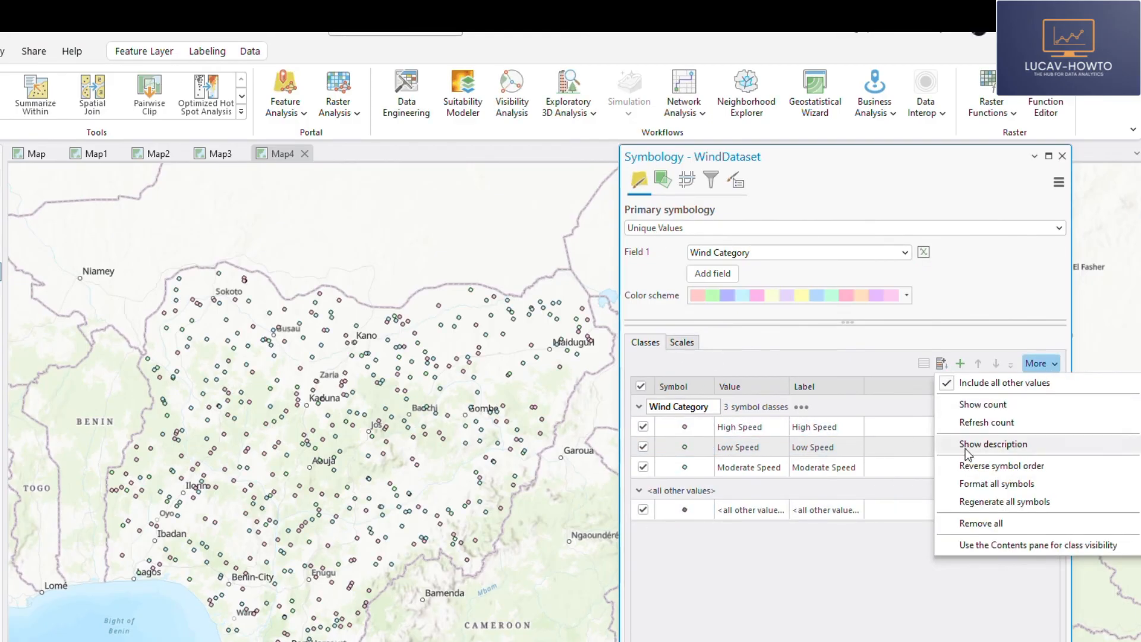
- Format all Wind Category symbols with Arrow Marker 1, found by searching the symbol gallery for "arrow"
left_click(984, 489)
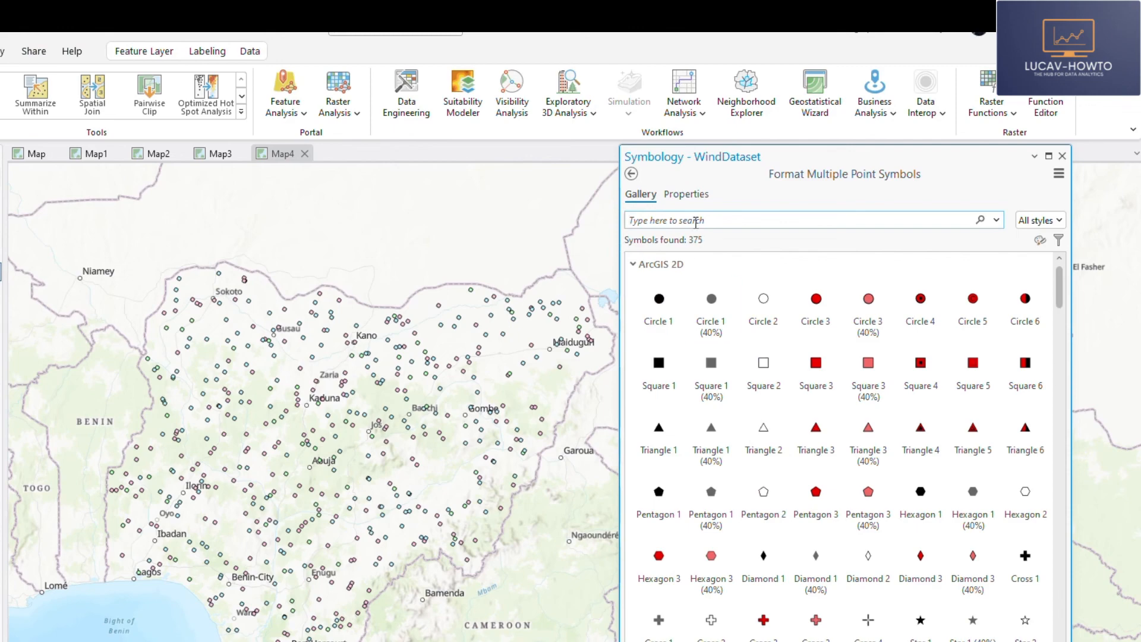
type("arr")
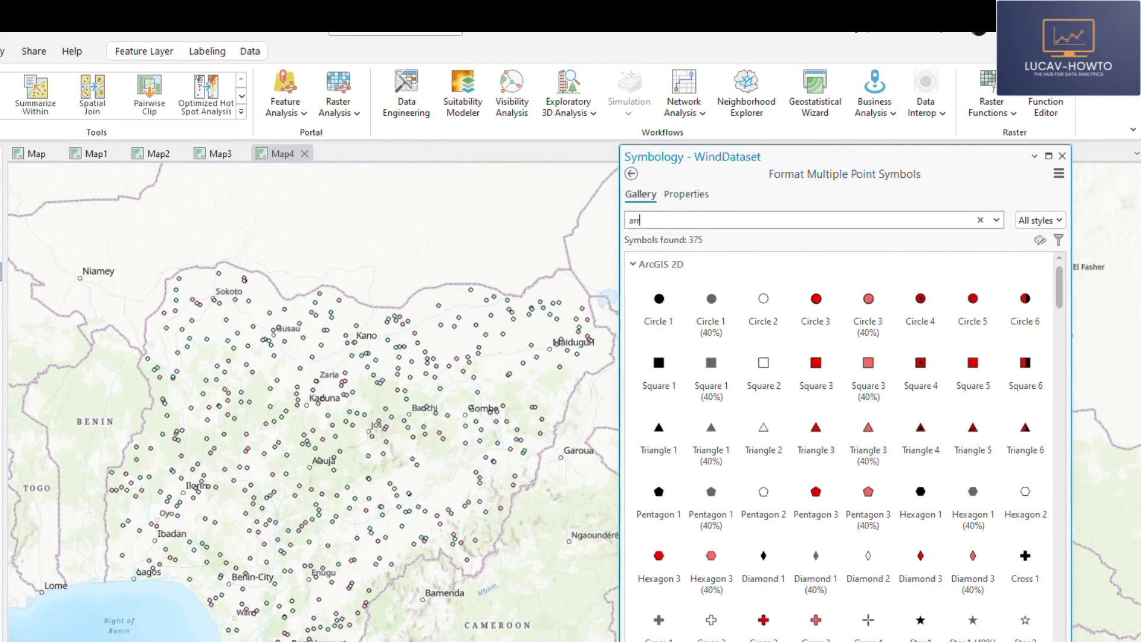
type("ow")
key("Return")
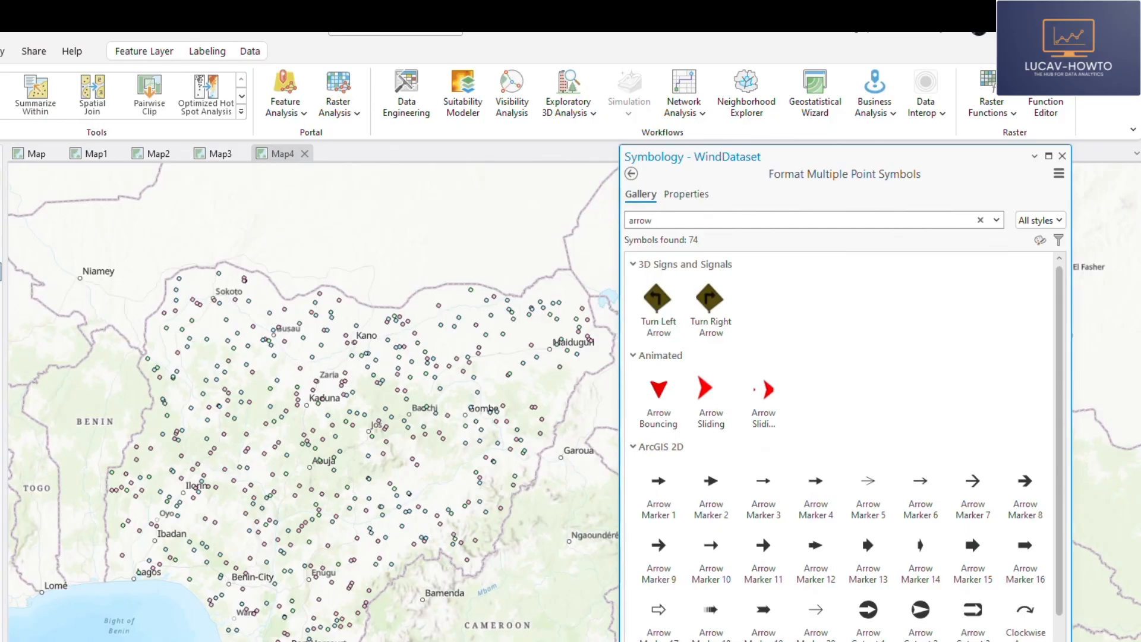
left_click(659, 495)
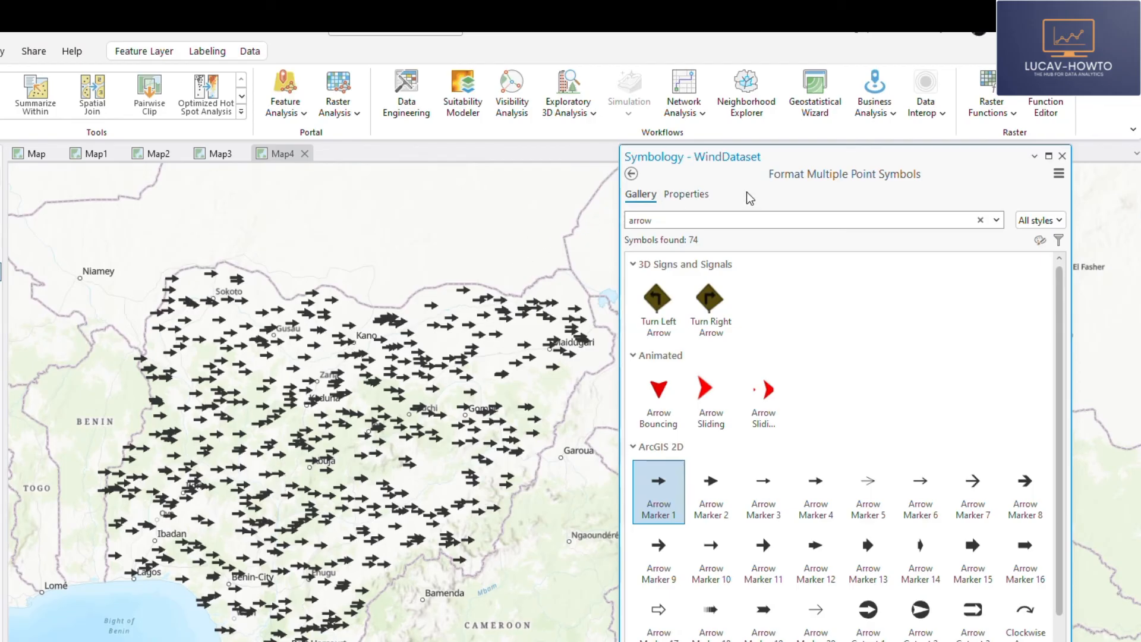
left_click(632, 174)
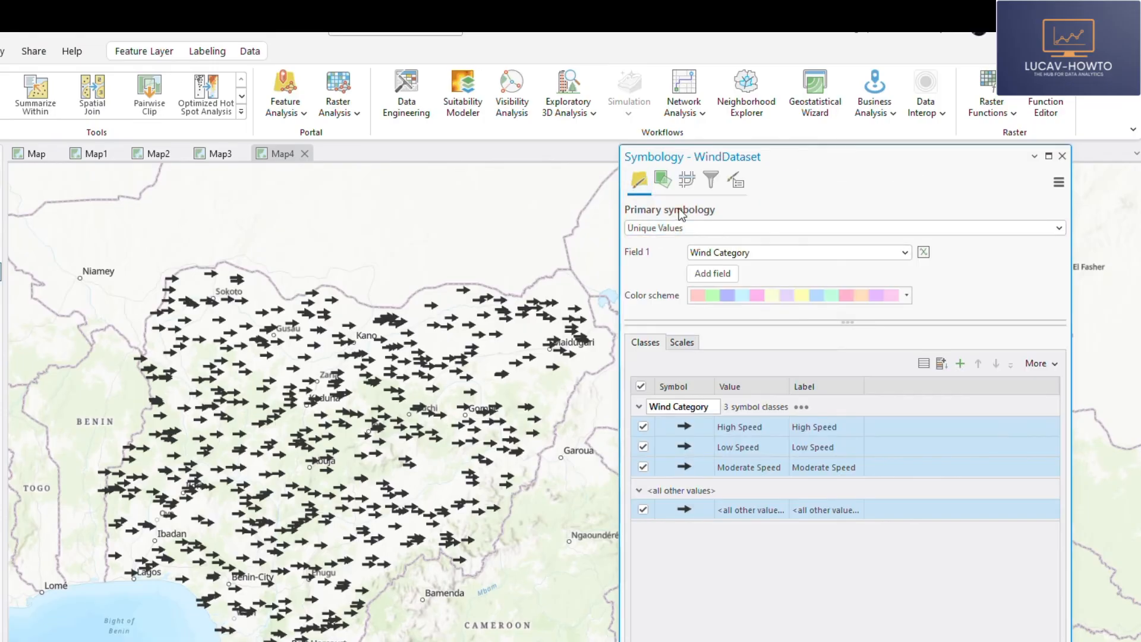
- Vary the rotation of the WindDataset arrow symbols by the Wind Direction field and review the rotation settings
left_click(663, 185)
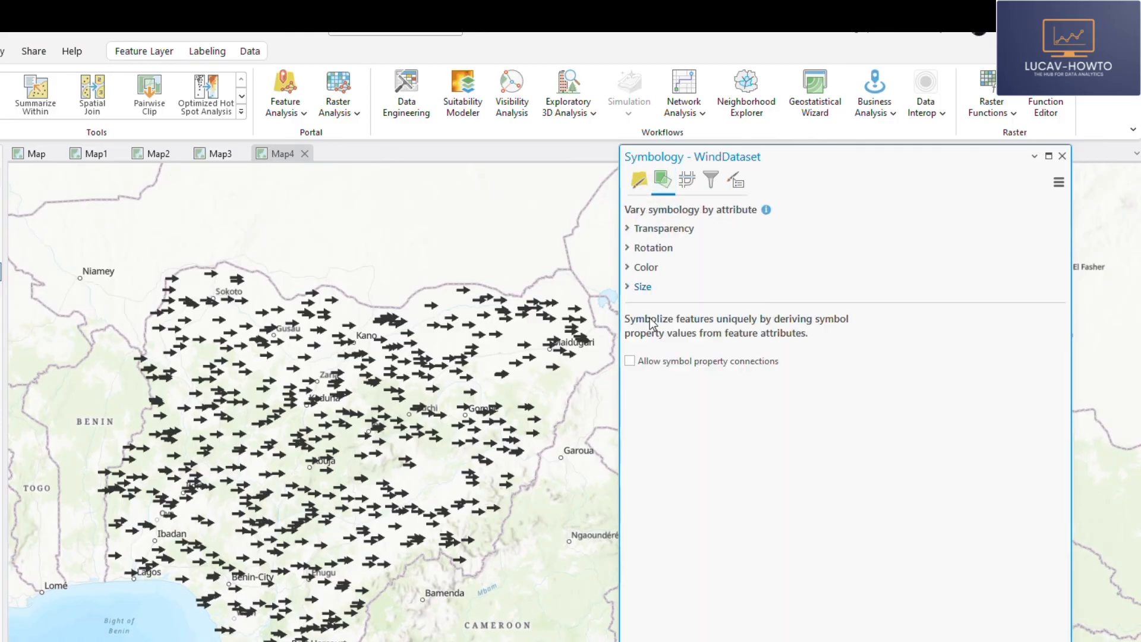
left_click(632, 252)
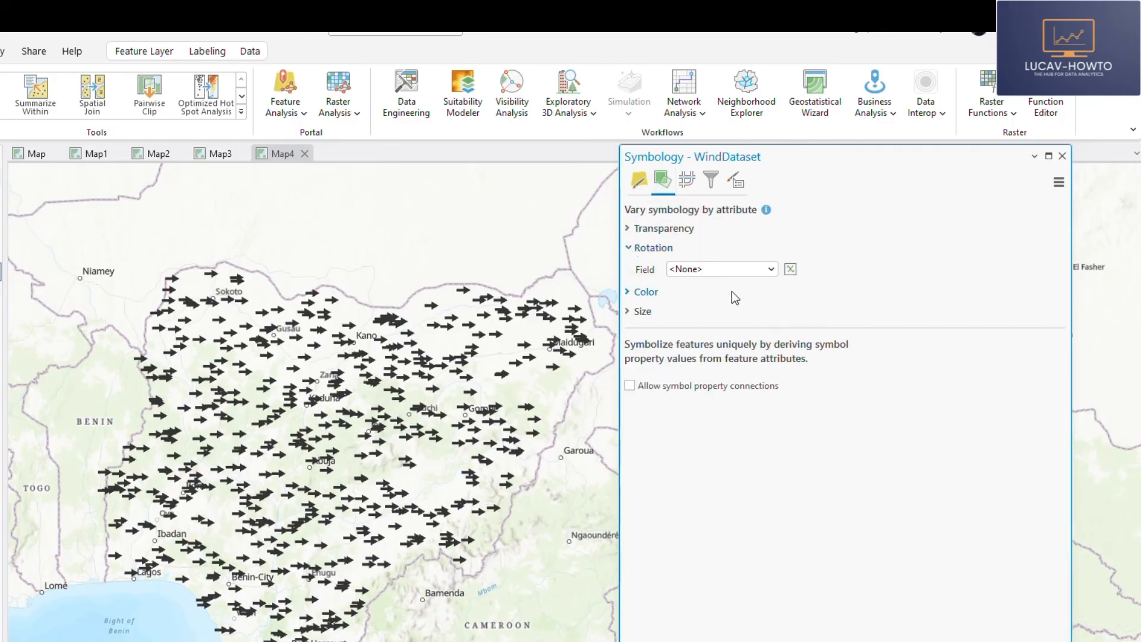
left_click(771, 269)
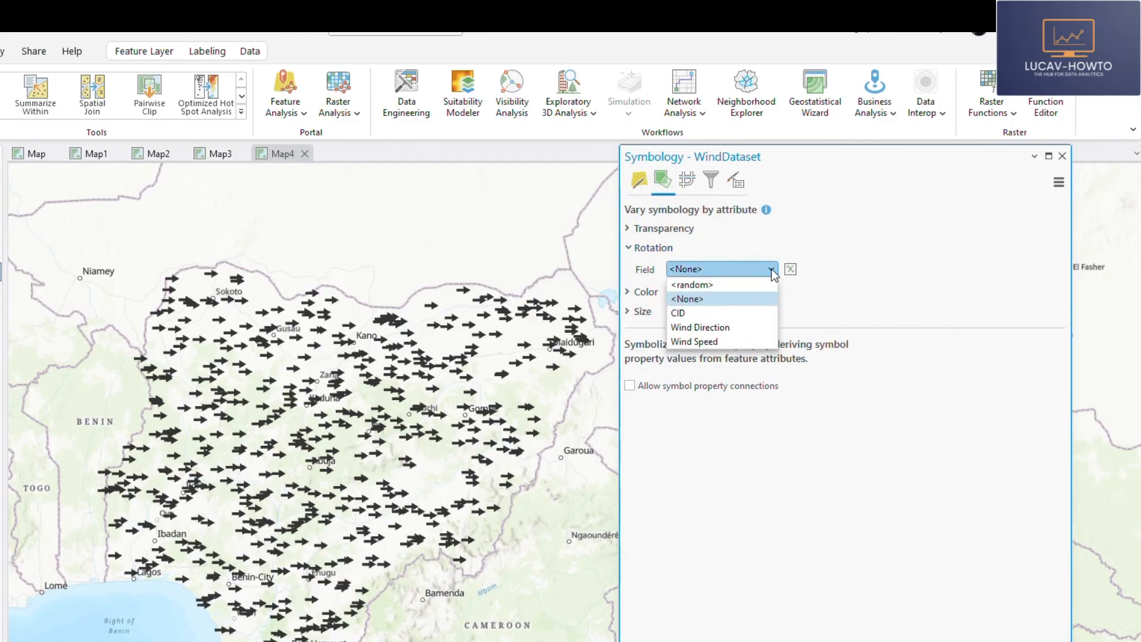
left_click(677, 329)
scroll(288, 434, "up", 5)
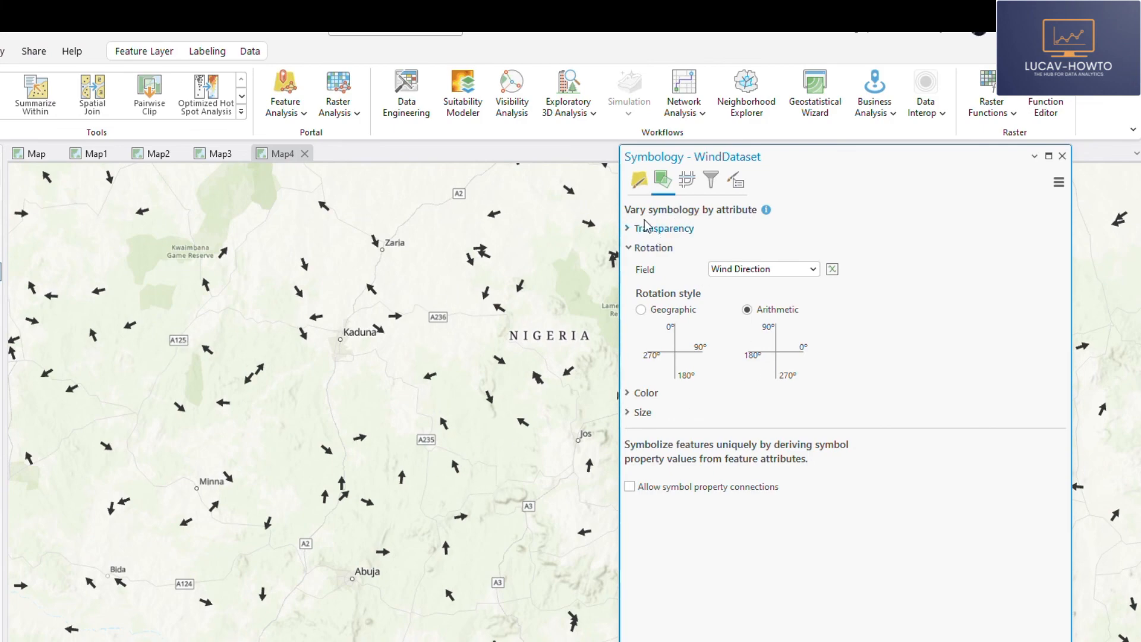
left_click(639, 189)
left_click(665, 181)
left_click(634, 250)
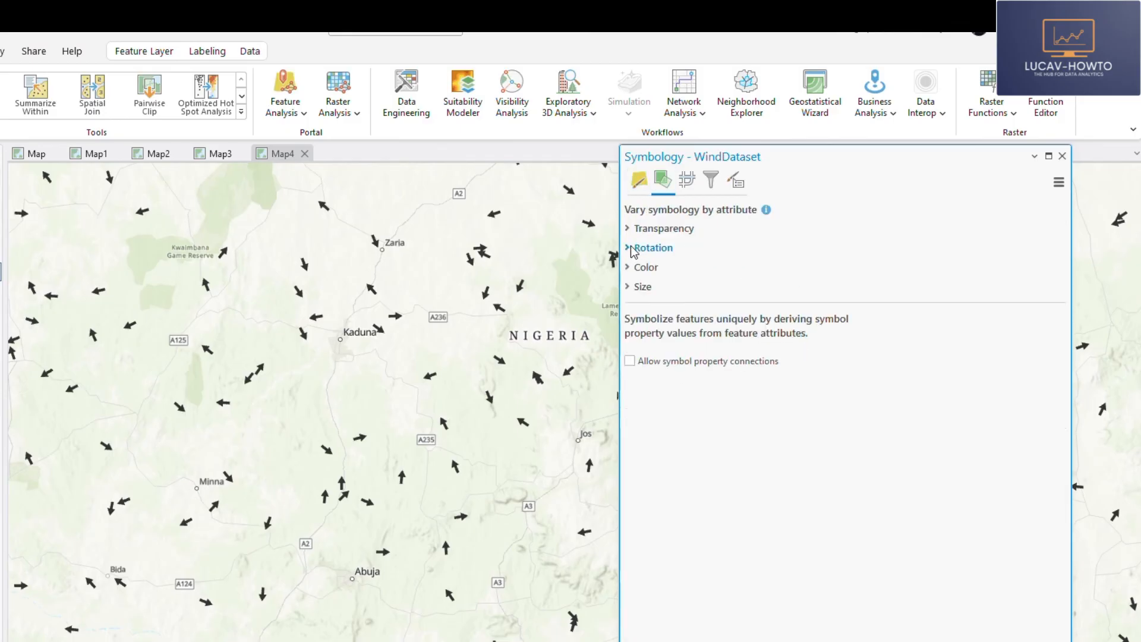
left_click(634, 250)
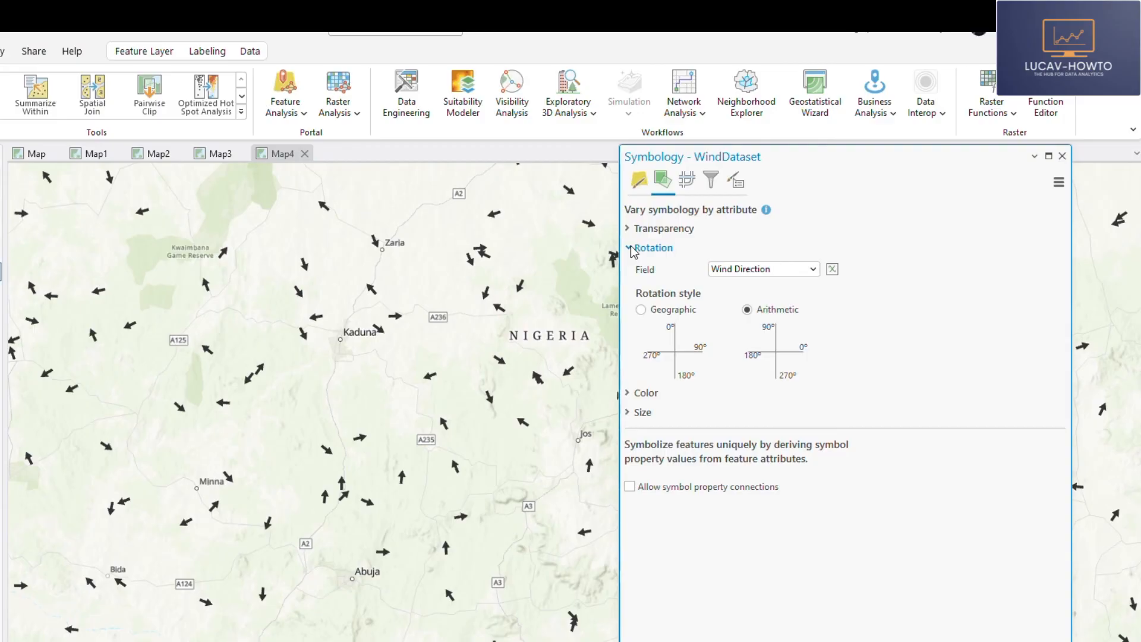
- Recolor the High Speed arrow symbol of WindDataset to red and return to the wind category classes
left_click(639, 180)
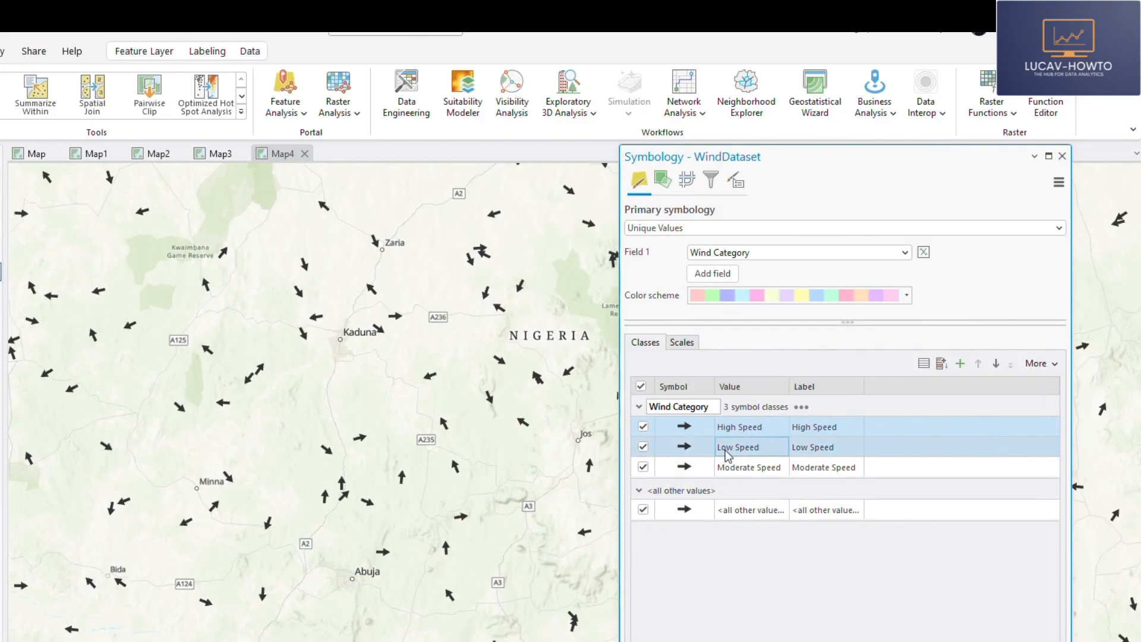
left_click(683, 428)
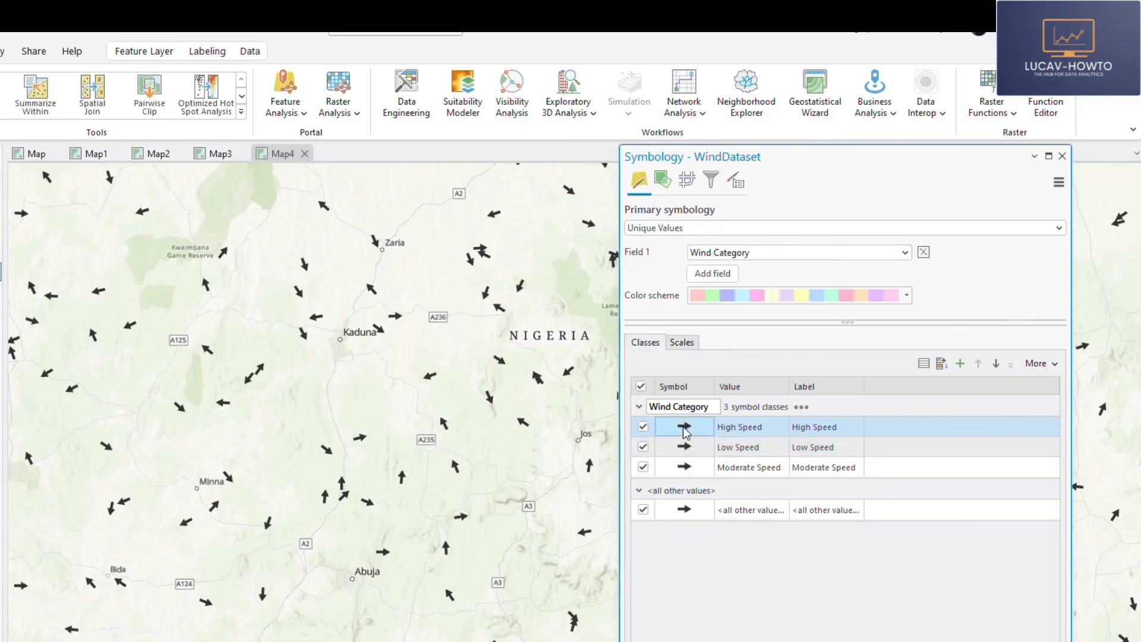
left_click(684, 428)
left_click(671, 199)
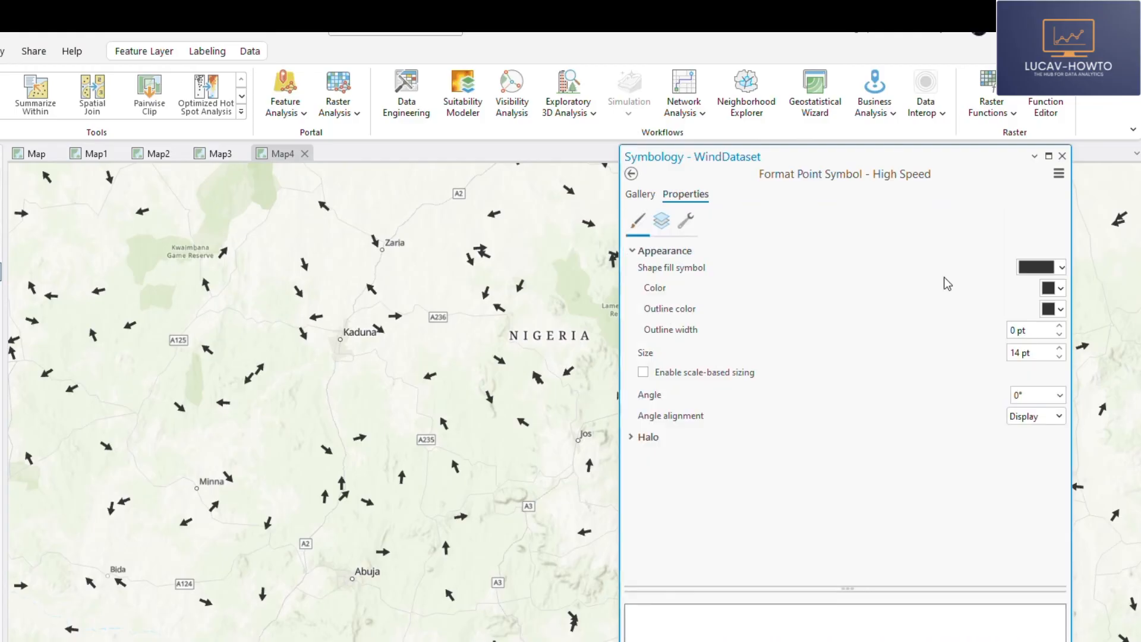
left_click(1053, 288)
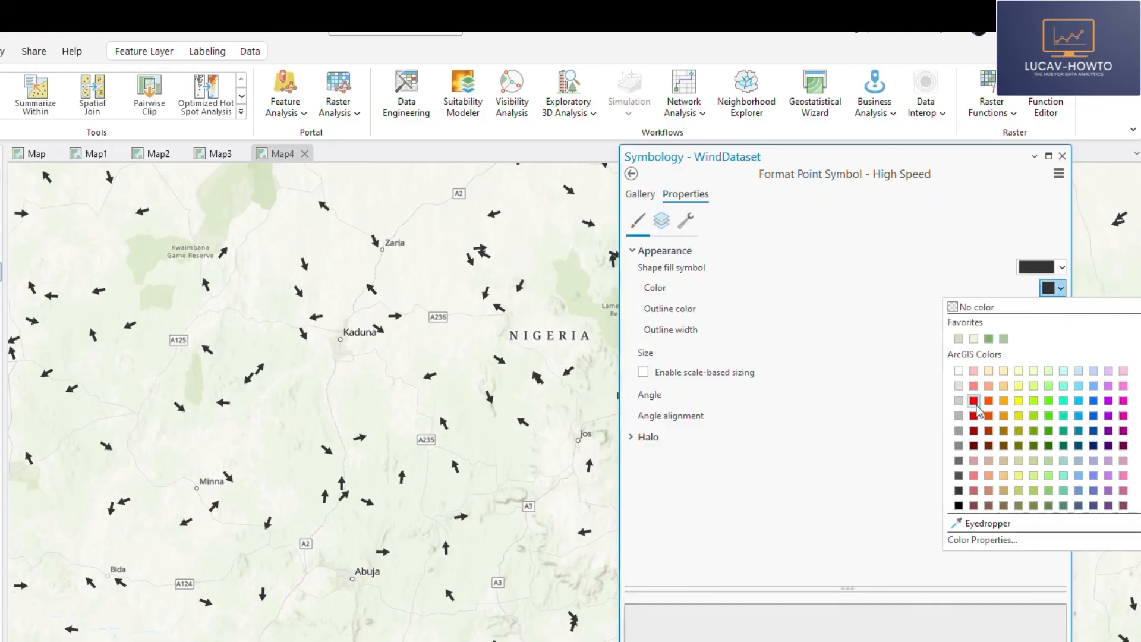
left_click(974, 415)
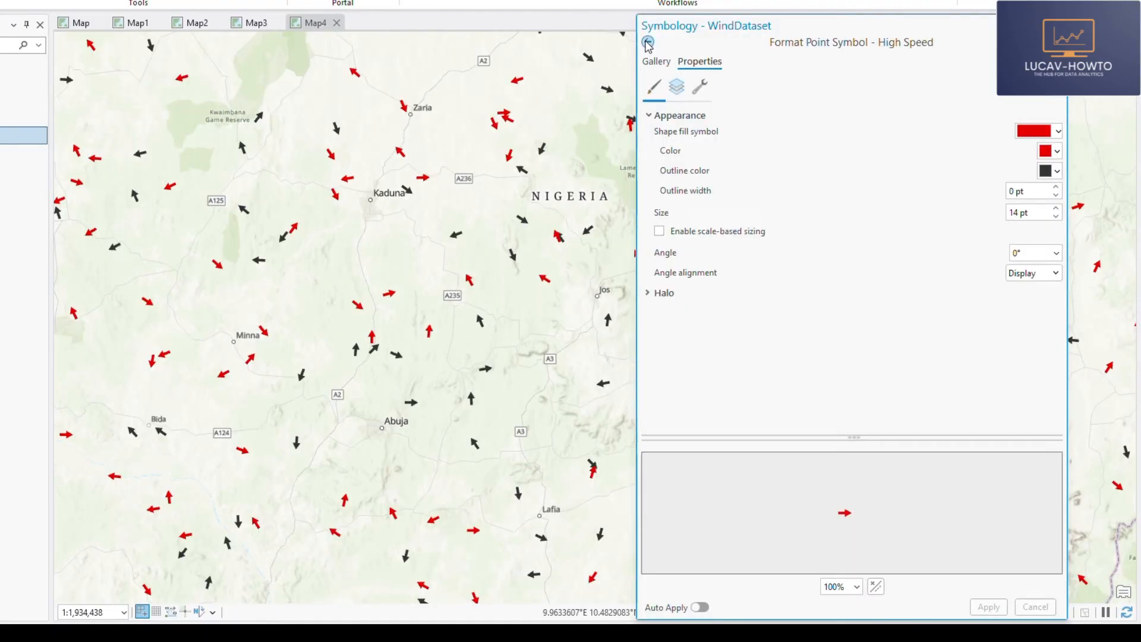
left_click(632, 173)
- Change the Low Speed arrow symbol to bright green, apply it, and return to the class list
left_click(696, 304, "ctrl")
left_click(713, 307)
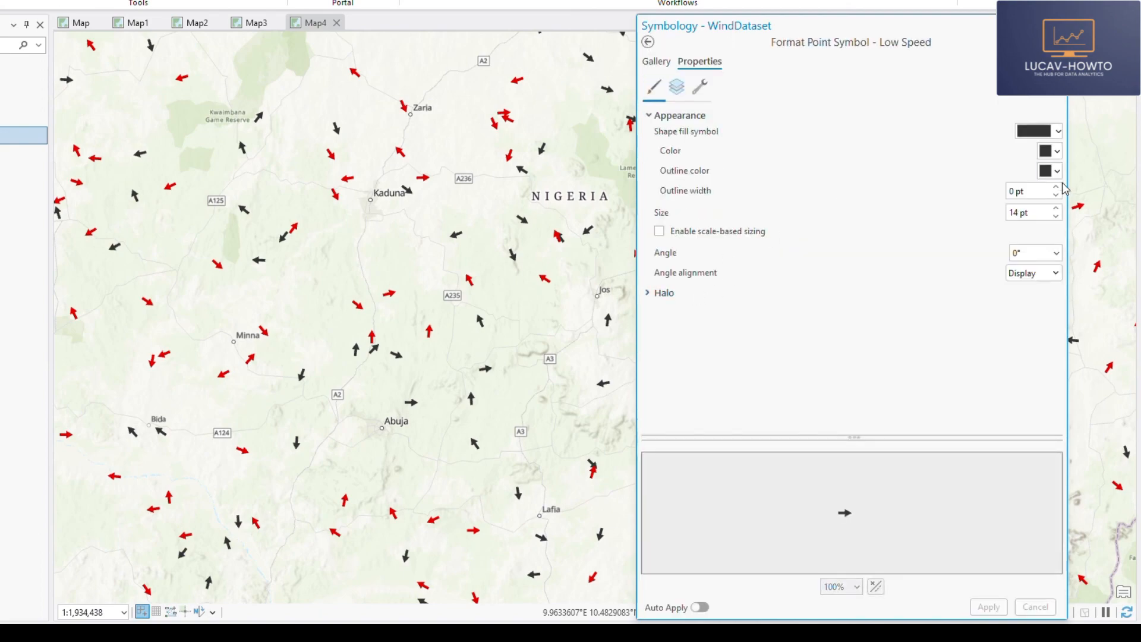
left_click(1052, 151)
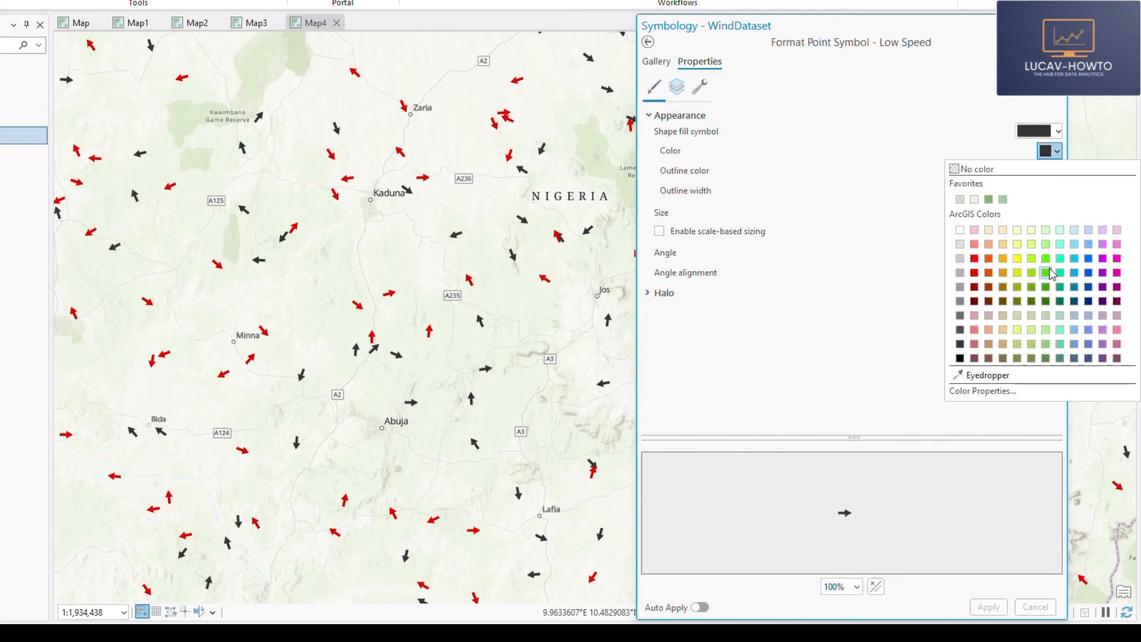
left_click(1046, 260)
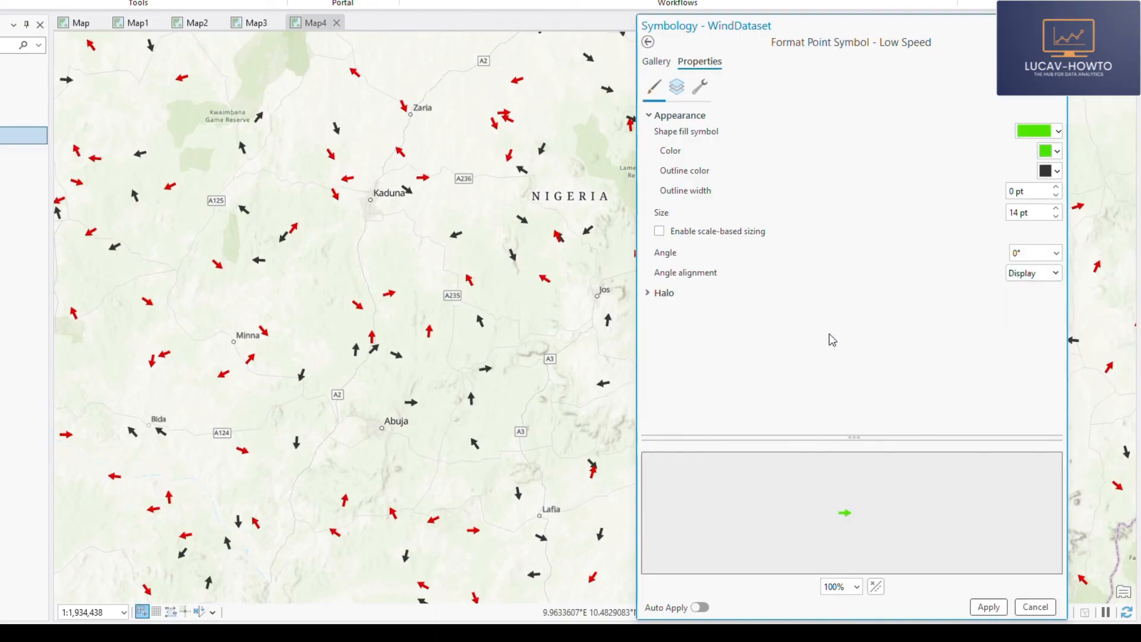
left_click(990, 607)
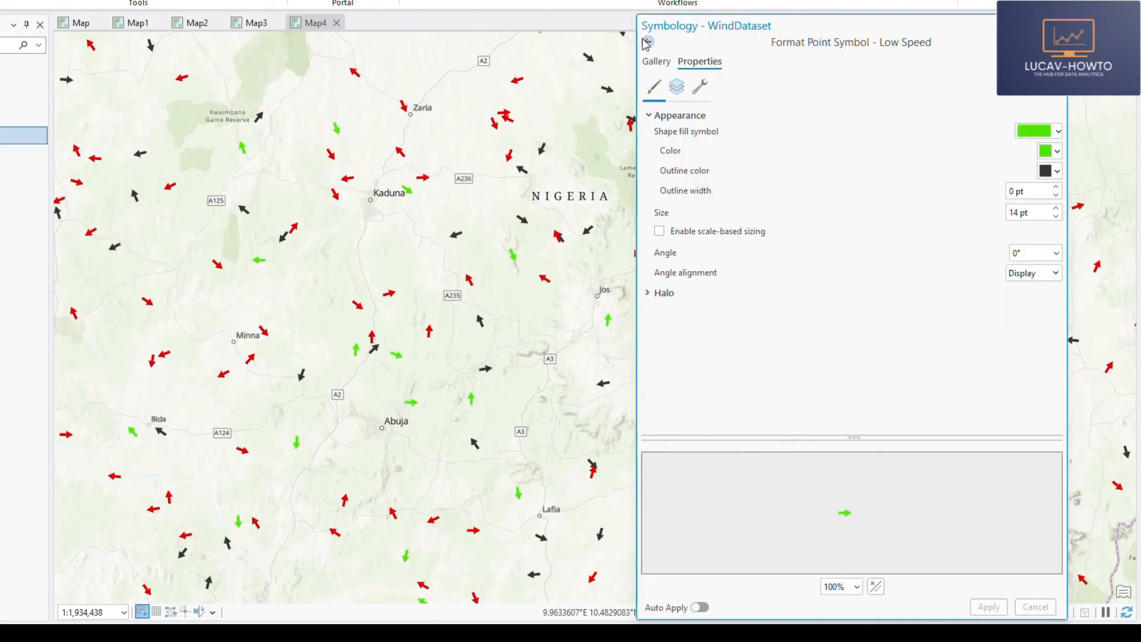
left_click(648, 42)
- Set the Moderate Speed arrow symbol to light orange, apply the change, and go back to the primary symbology
left_click(697, 321)
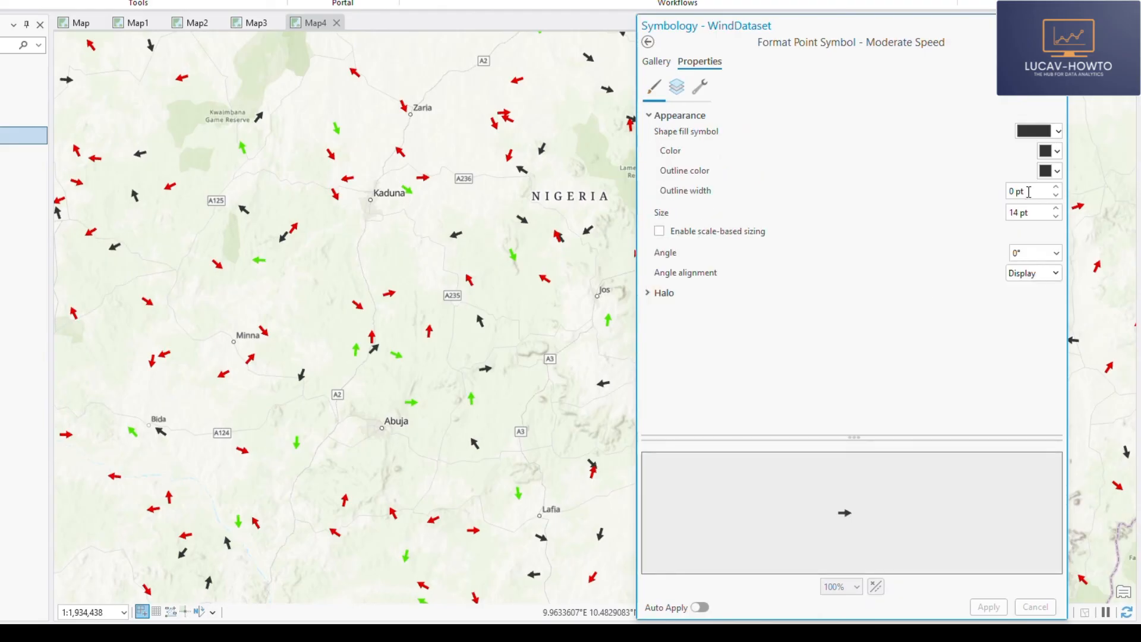
left_click(1050, 151)
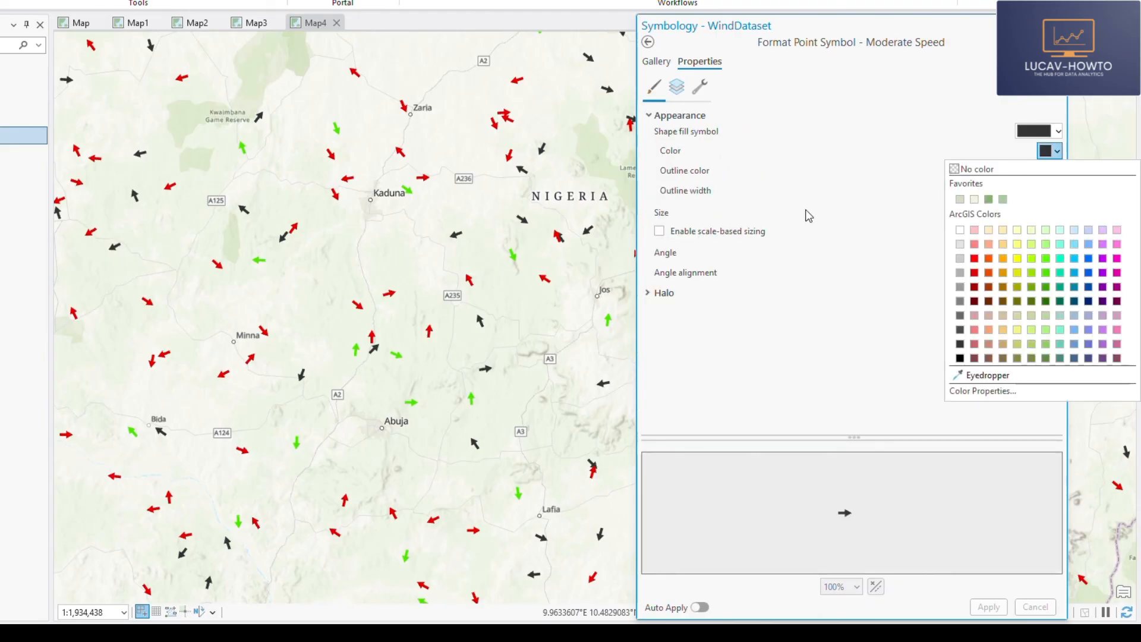
left_click(1005, 245)
left_click(989, 607)
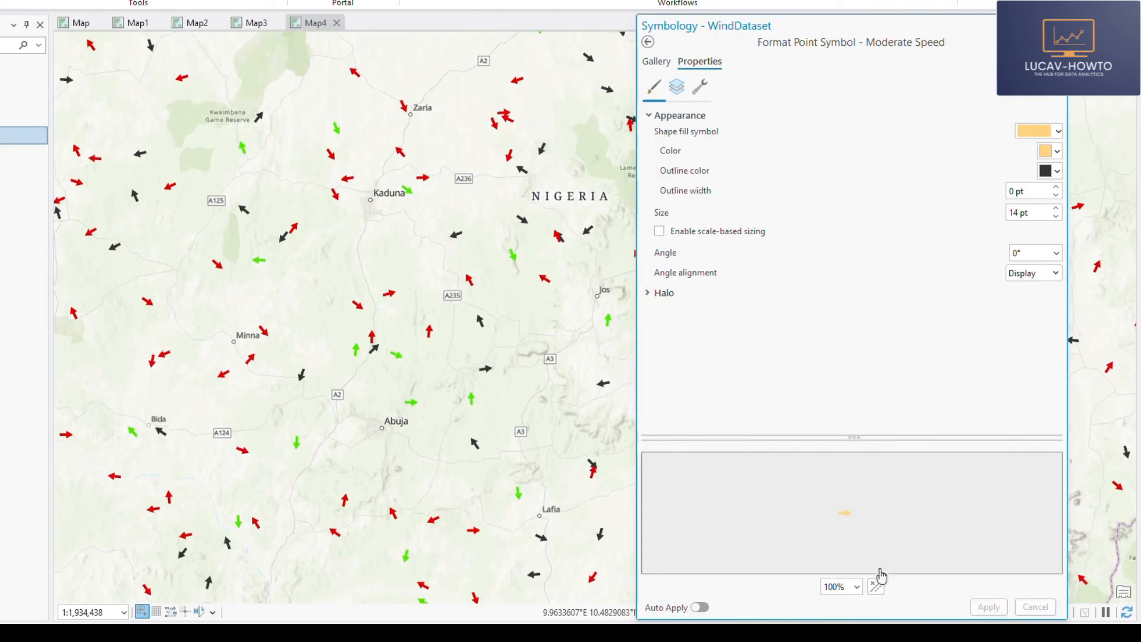
left_click(649, 42)
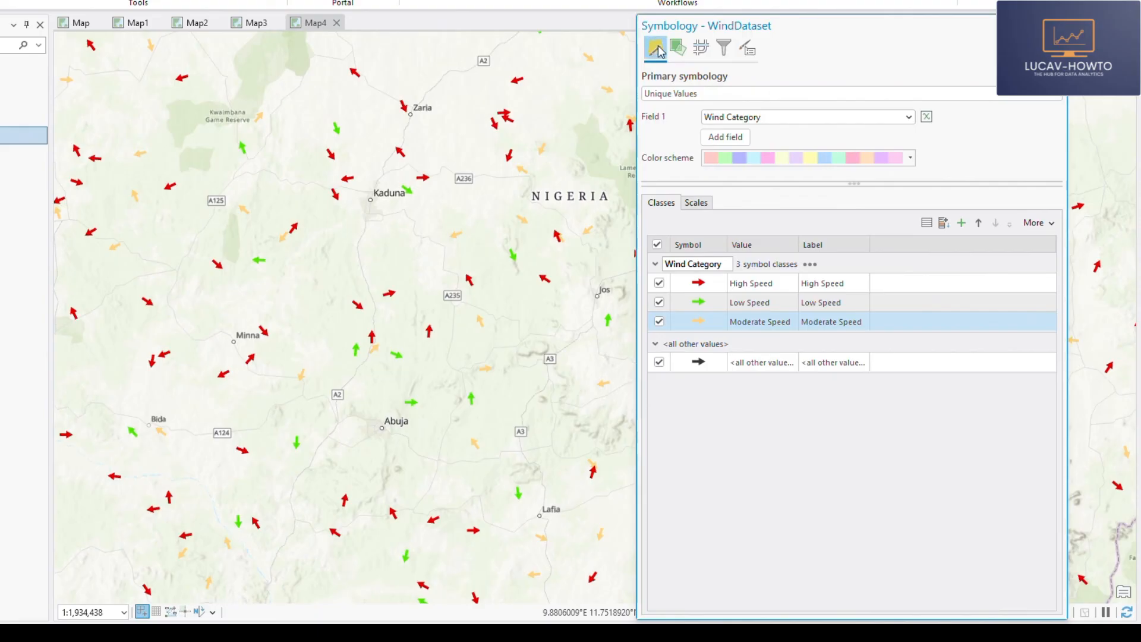
- Vary the arrow size by Wind Speed with a size range of 8 pt to 30 pt, and close the symbology settings
left_click(678, 47)
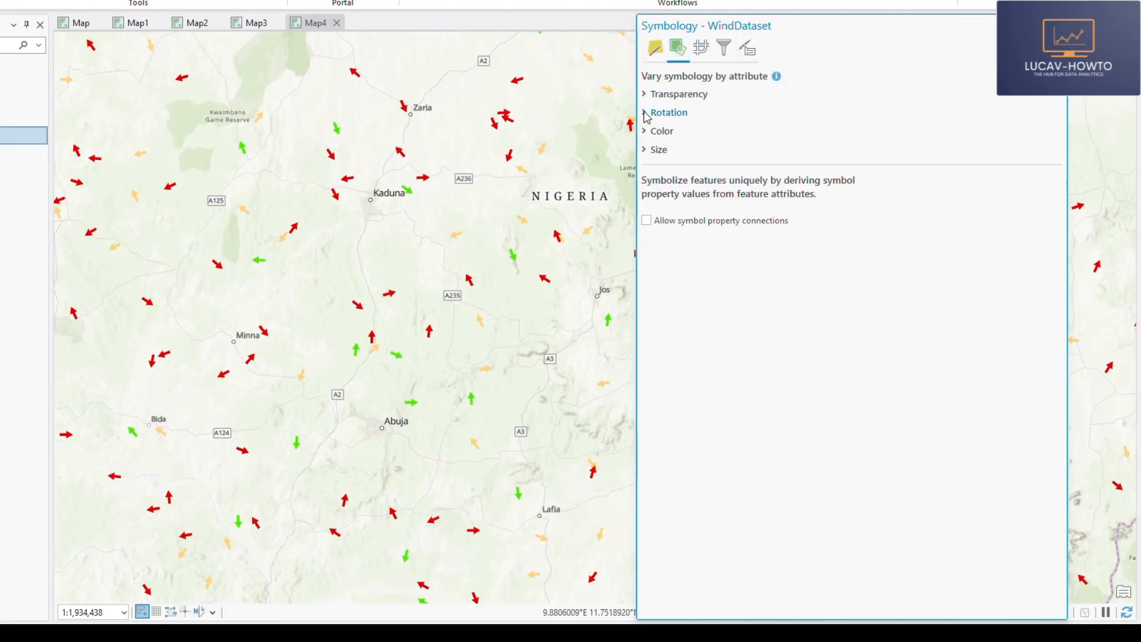
left_click(648, 156)
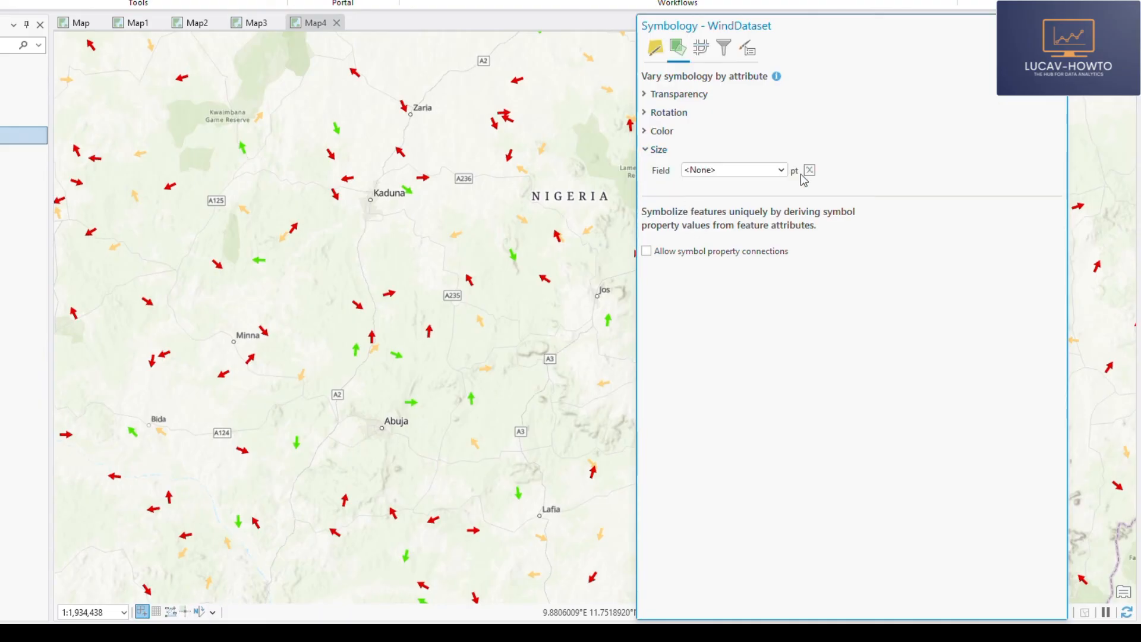
left_click(781, 170)
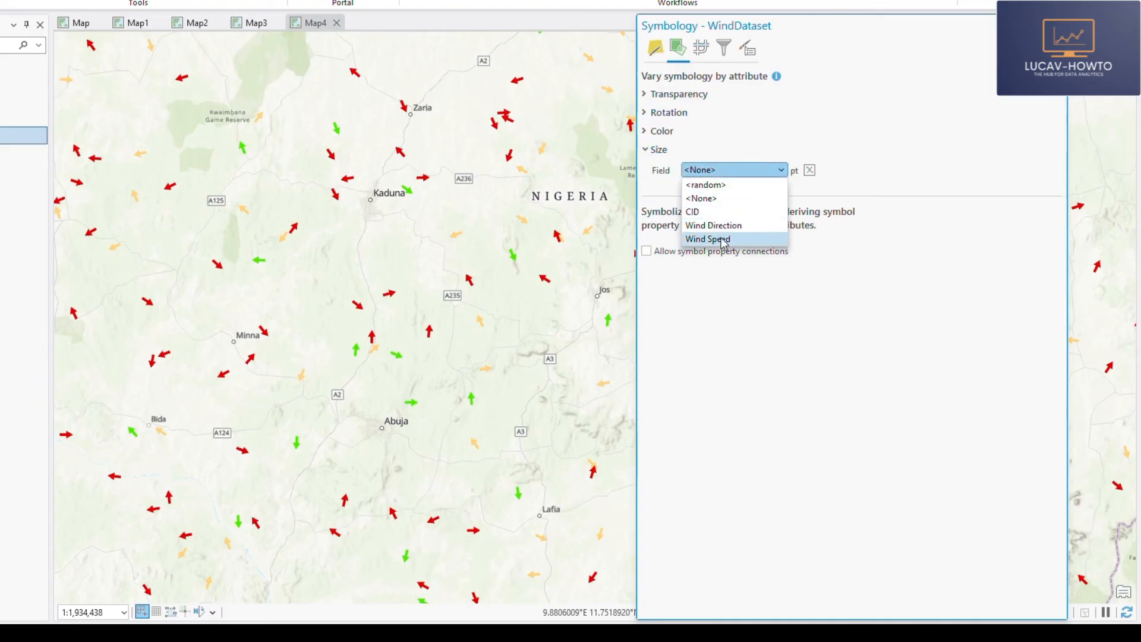
left_click(724, 240)
left_click(657, 226)
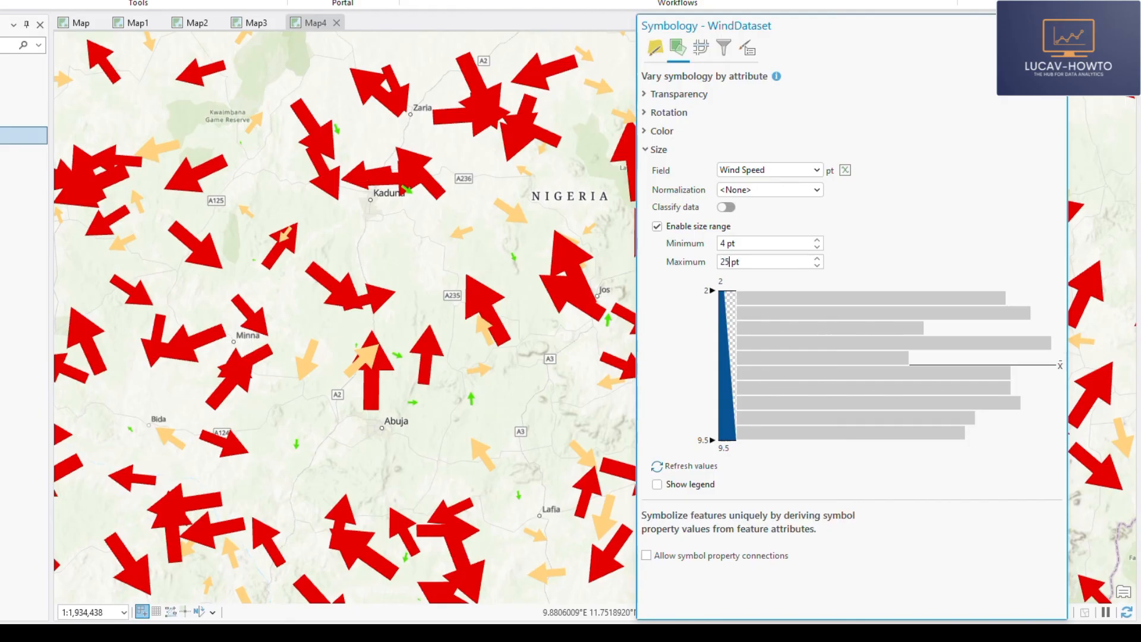
key("Return")
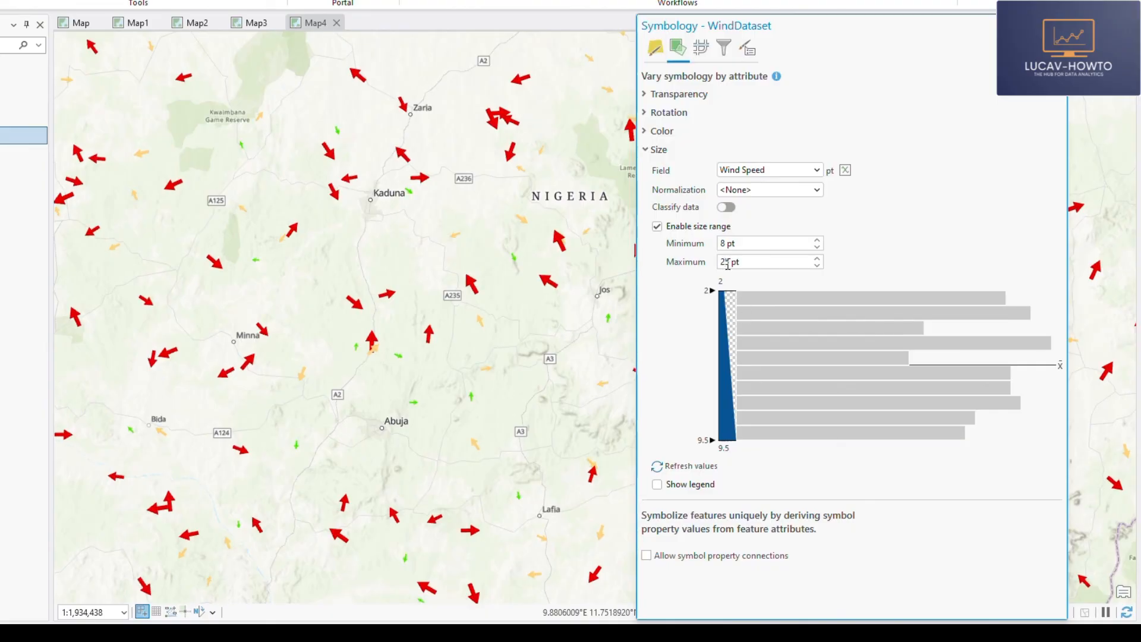
type("30")
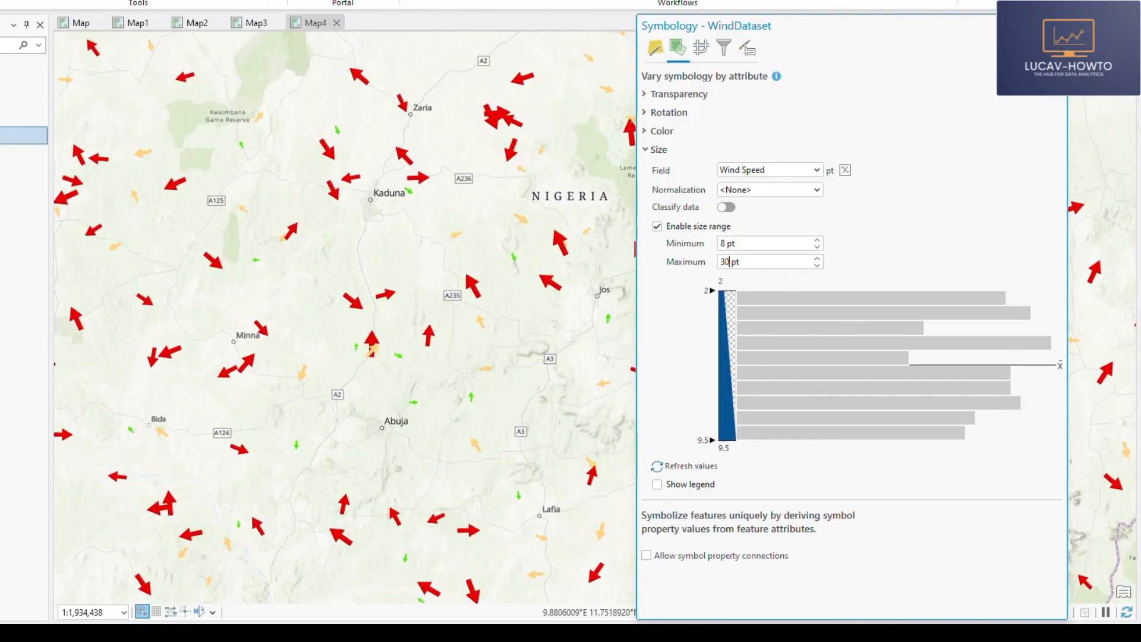
left_click(1061, 8)
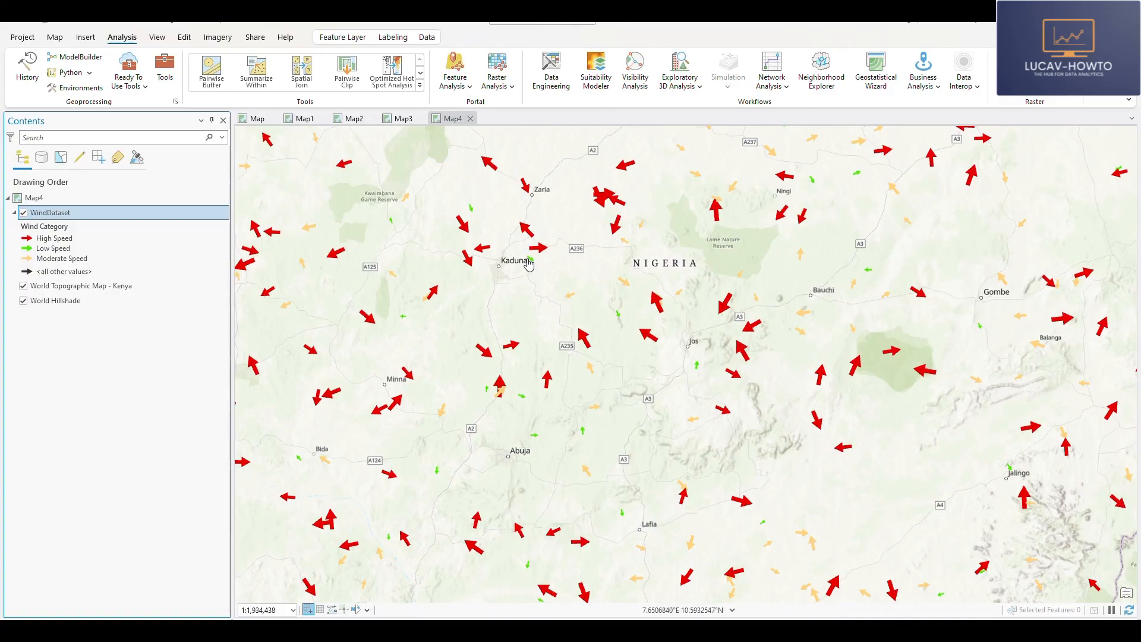
- Switch the basemap of Map4 to Streets (Night) as a dark background for the arrows
scroll(534, 260, "up", 5)
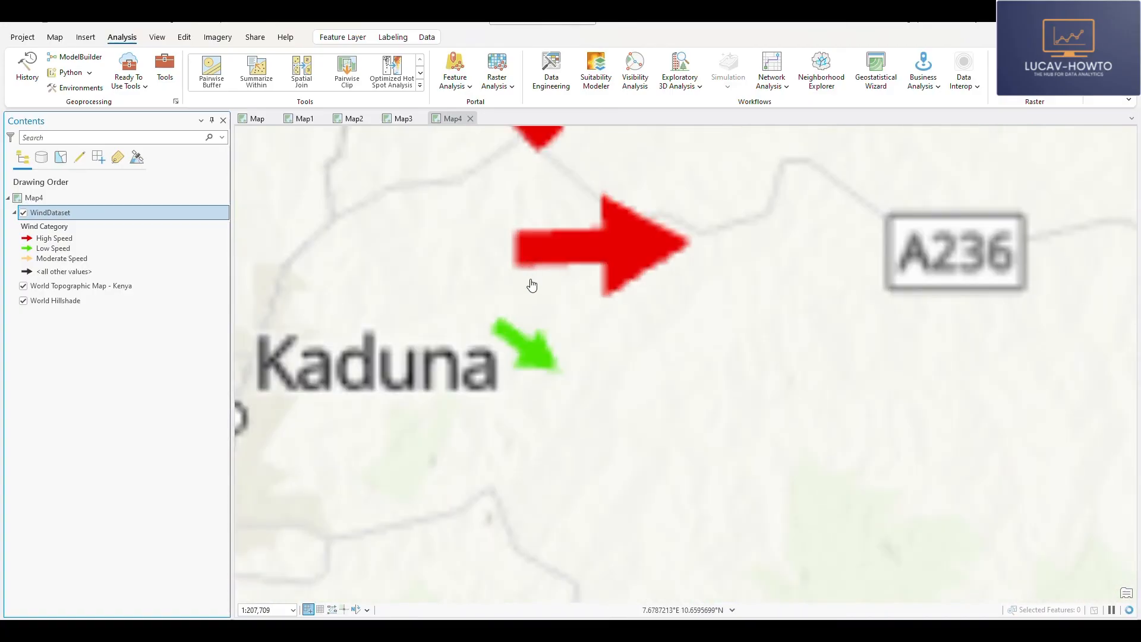
scroll(563, 372, "down", 2)
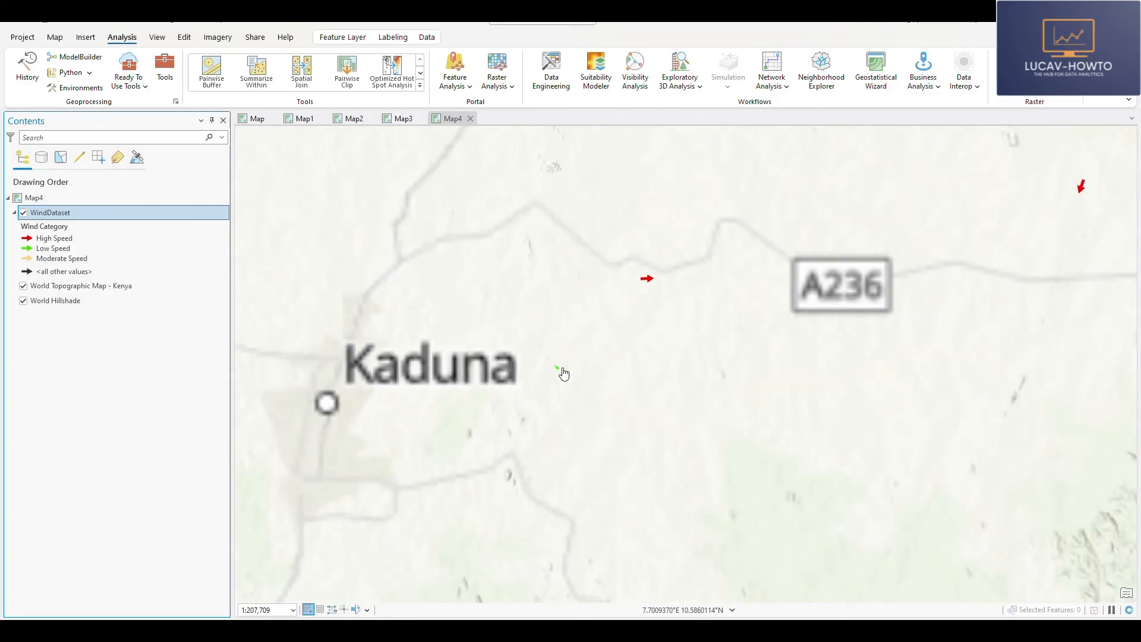
scroll(563, 366, "down", 5)
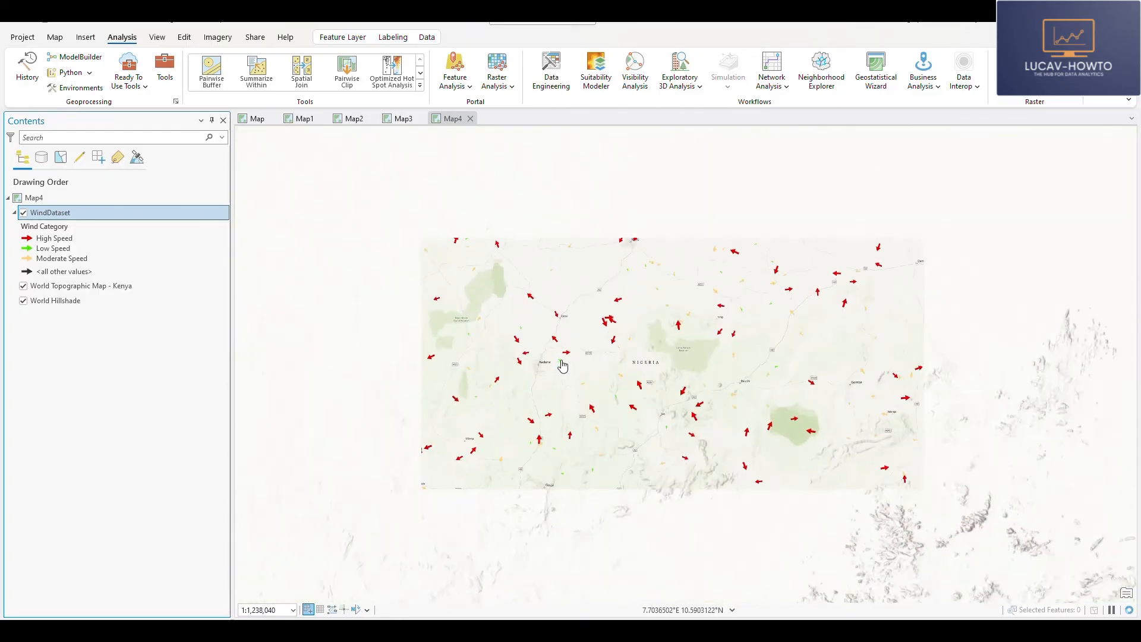
left_click(59, 38)
left_click(265, 68)
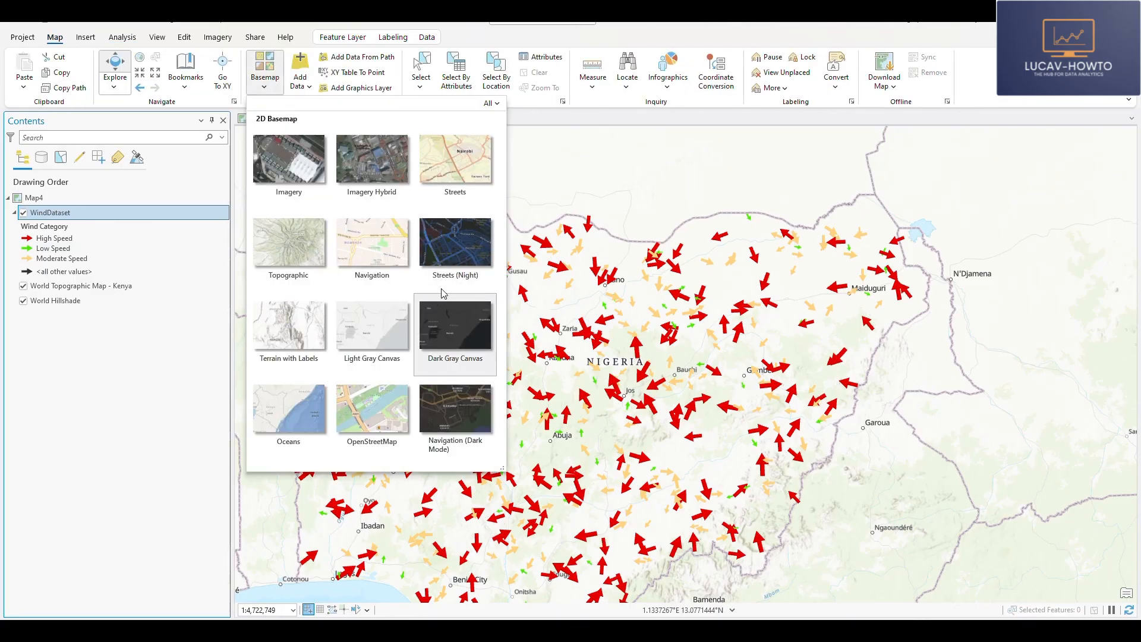
left_click(474, 288)
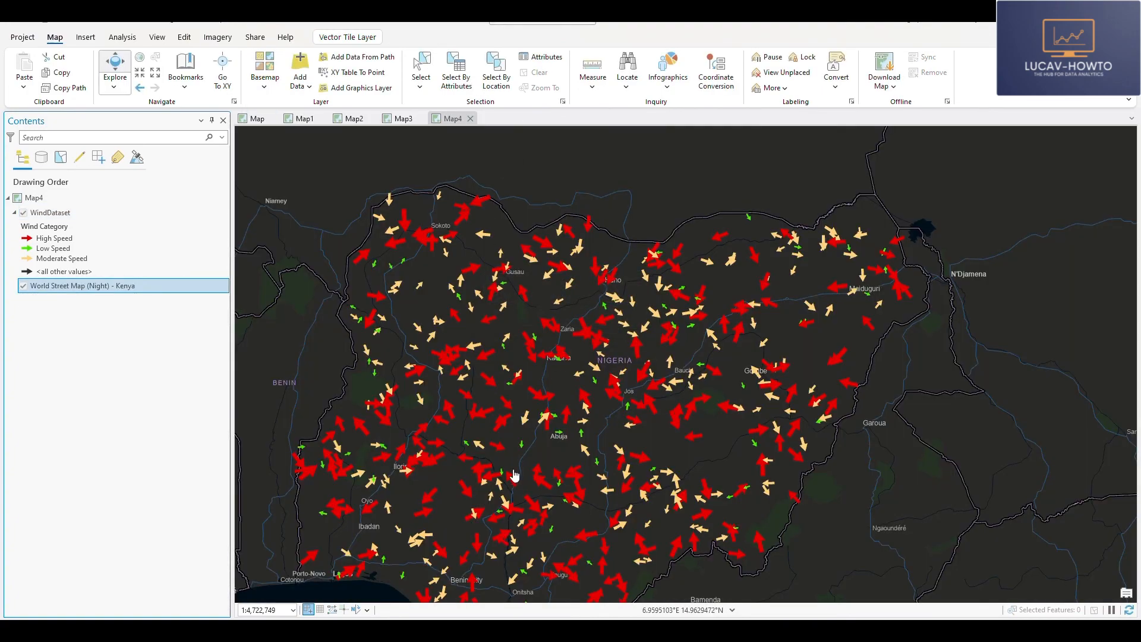
- Examine the colored and sized wind arrows across Nigeria on the dark basemap at different scales
scroll(571, 371, "up", 3)
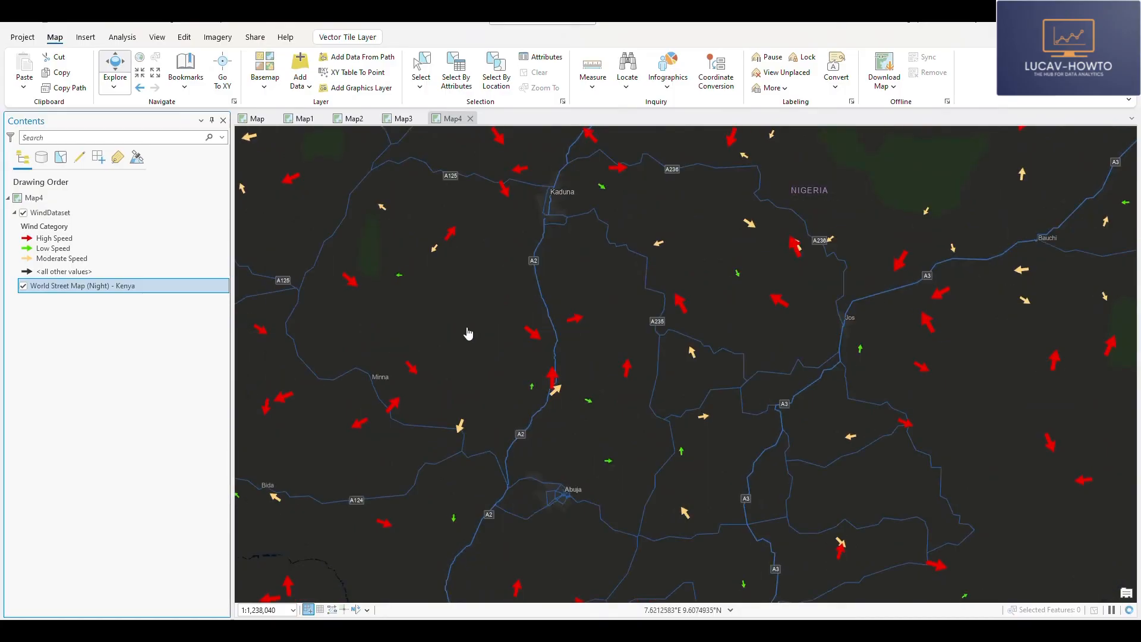
scroll(522, 447, "down", 2)
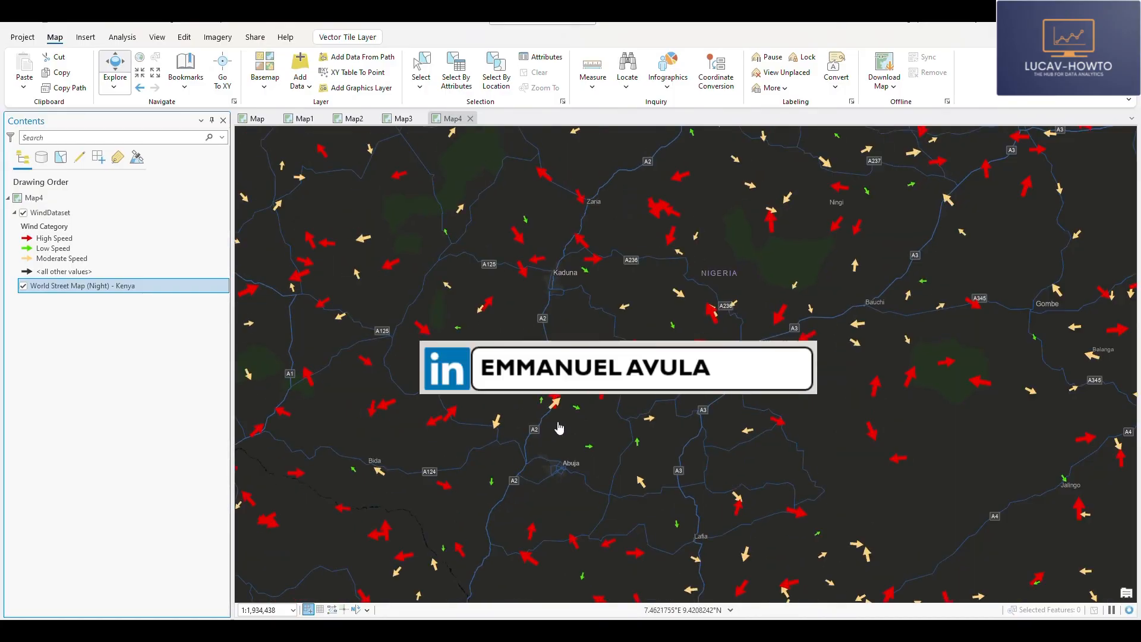
scroll(559, 427, "down", 2)
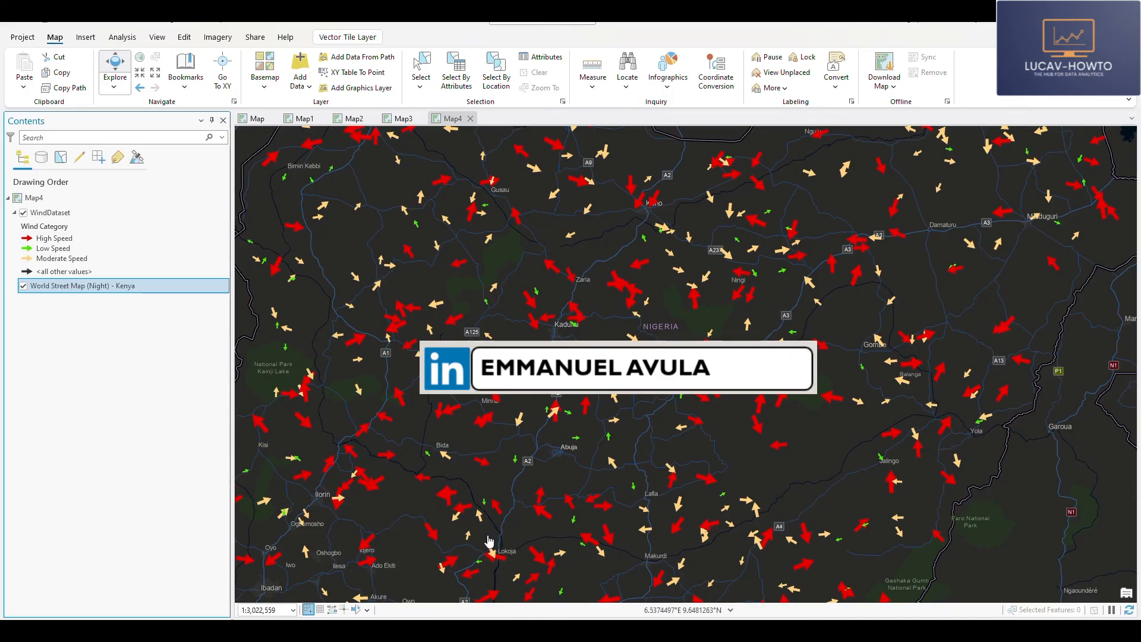
left_click_drag(494, 527, 491, 399)
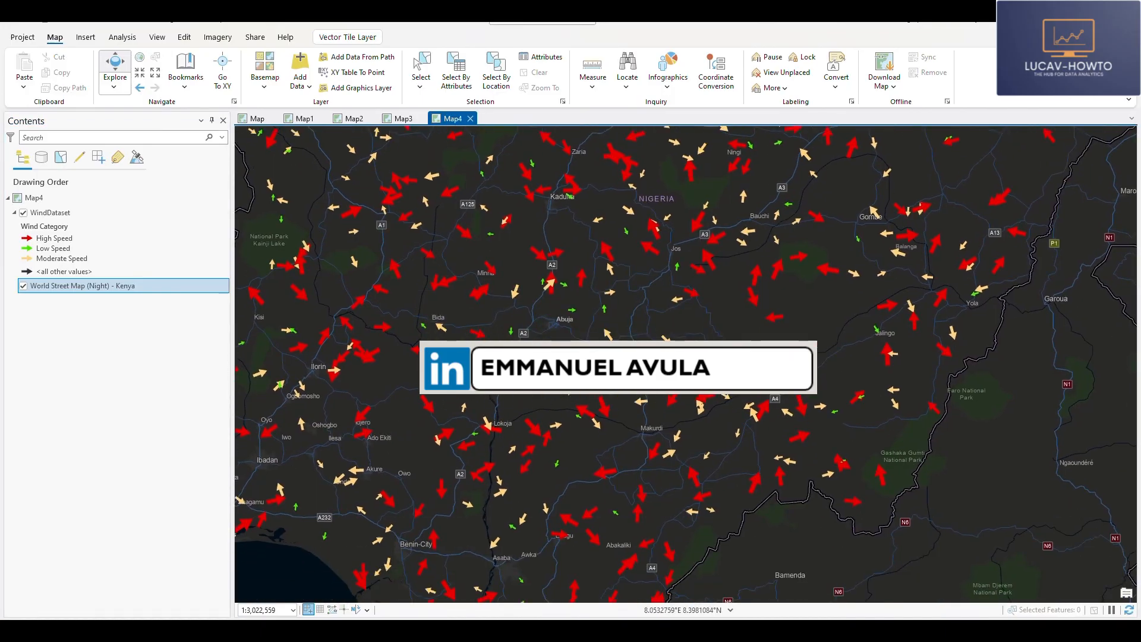
left_click_drag(632, 350, 714, 530)
left_click_drag(701, 383, 583, 368)
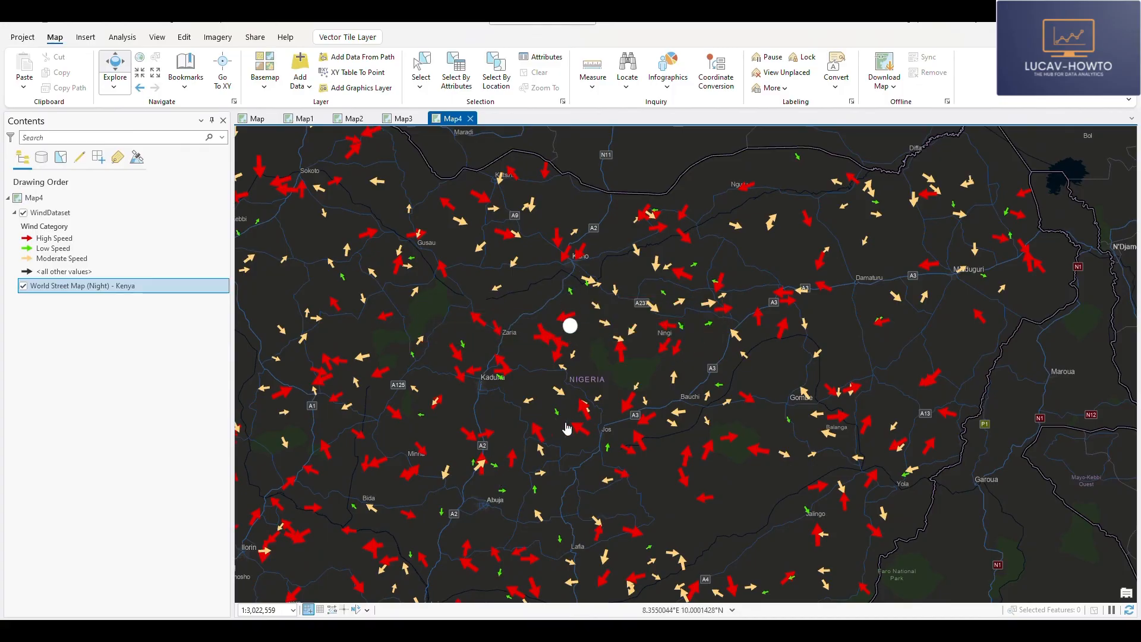
left_click_drag(518, 486, 638, 365)
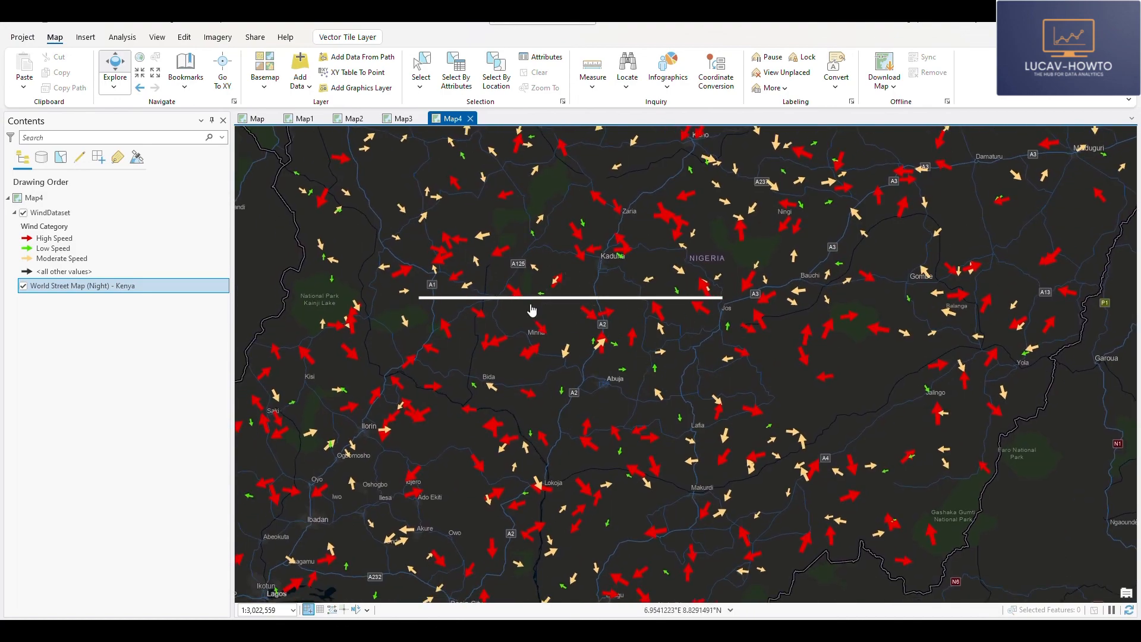